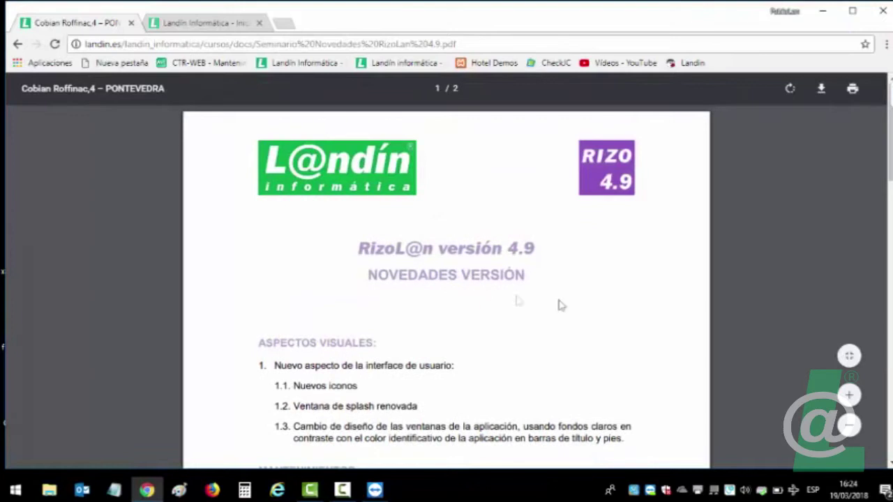
Scroll through the RizoL@n 4.9 release-notes PDF, then switch to the Landín Informática homepage tab.
{"action": "scroll", "coordinate": [574, 286], "scroll_direction": "down", "scroll_amount": 1}
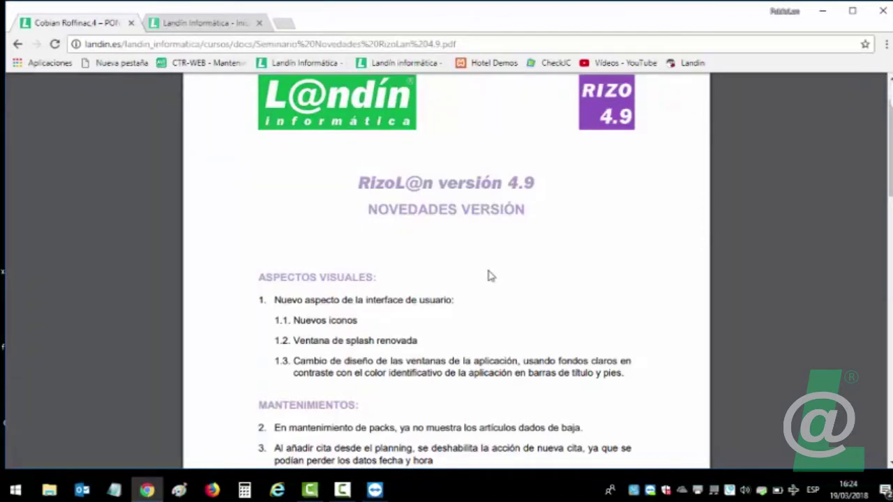
{"action": "scroll", "coordinate": [490, 276], "scroll_direction": "down", "scroll_amount": 1}
{"action": "scroll", "coordinate": [491, 276], "scroll_direction": "up", "scroll_amount": 1}
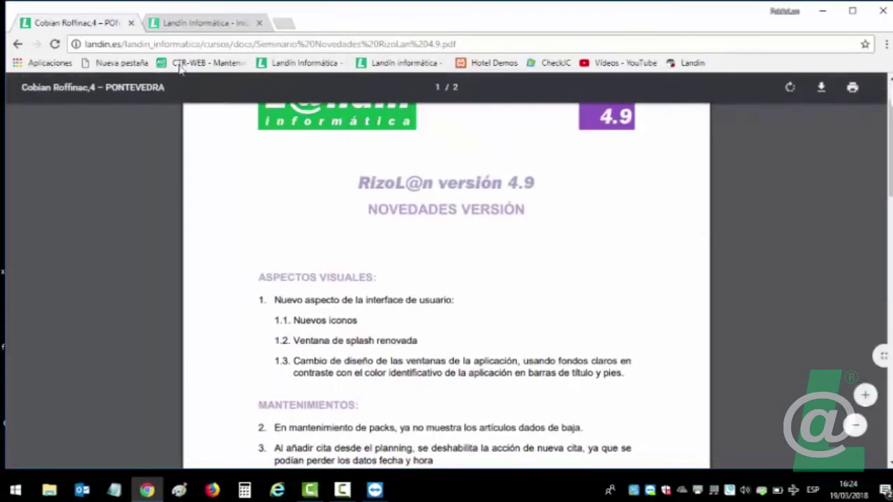
{"action": "left_click", "coordinate": [192, 24]}
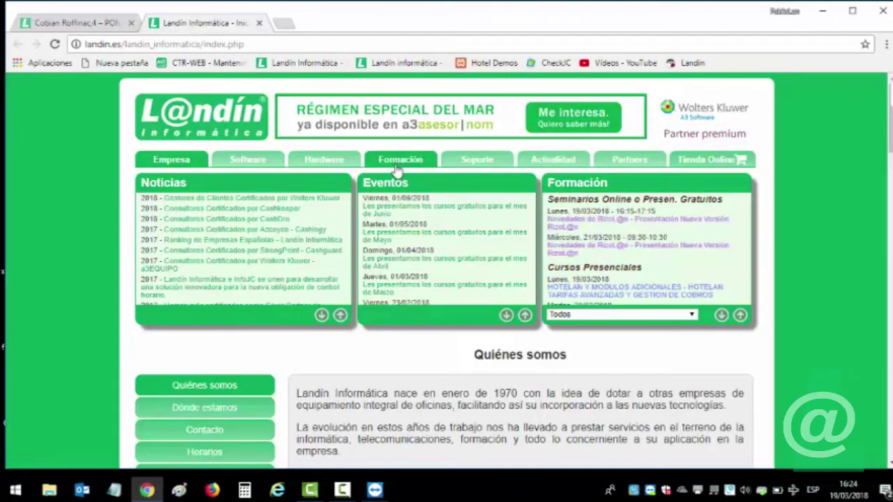
Open RizoLan's version history via Software, the RIZO product page and Actualizaciones.
{"action": "left_click", "coordinate": [241, 166]}
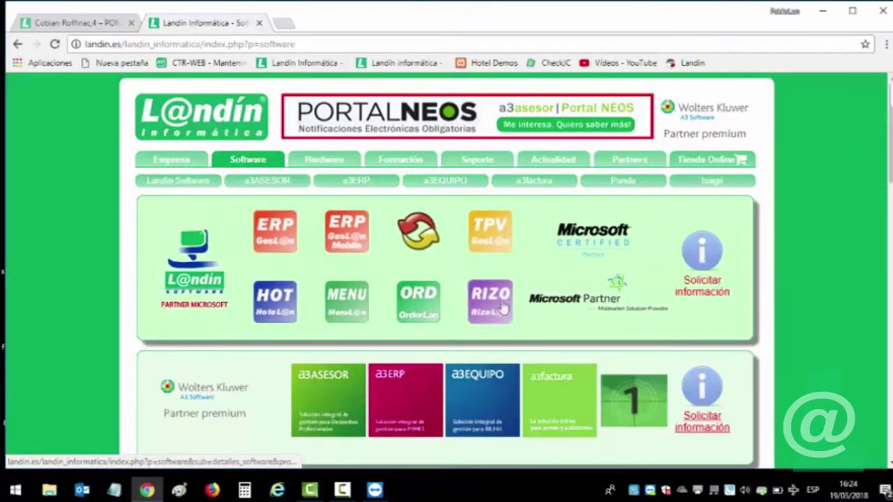
{"action": "left_click", "coordinate": [487, 316]}
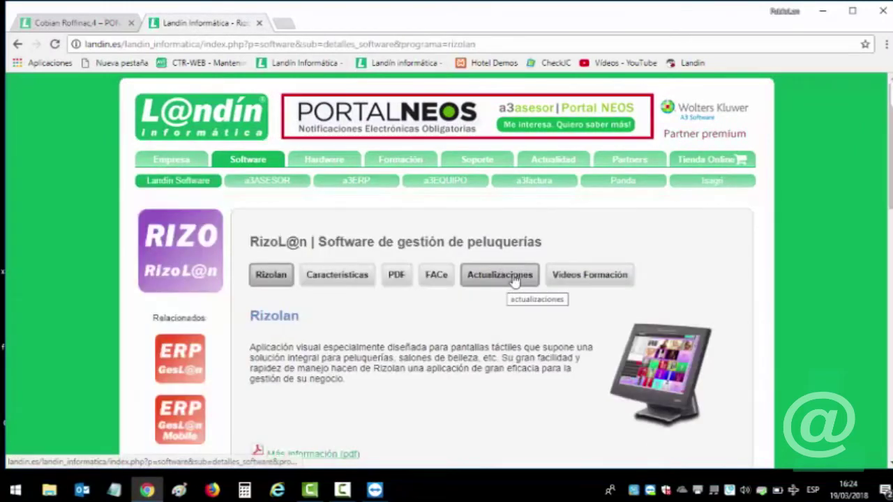
{"action": "left_click", "coordinate": [514, 279]}
{"action": "scroll", "coordinate": [509, 282], "scroll_direction": "down", "scroll_amount": 4}
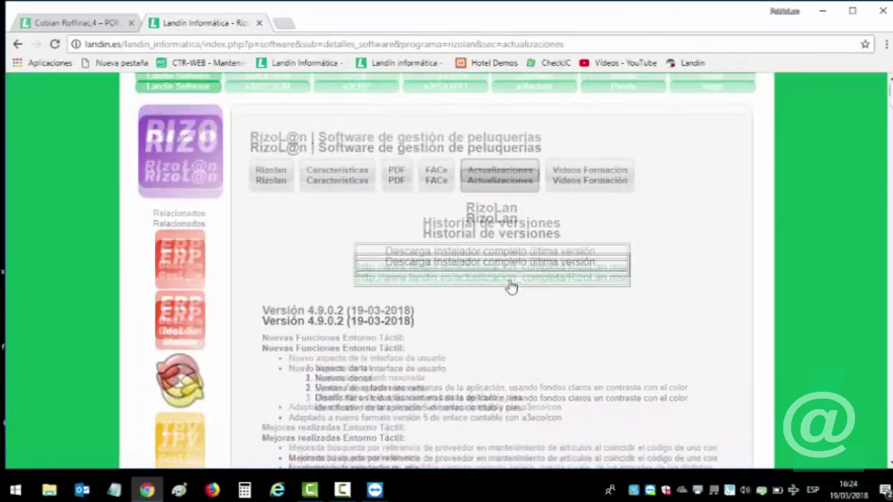
{"action": "scroll", "coordinate": [425, 266], "scroll_direction": "down", "scroll_amount": 4}
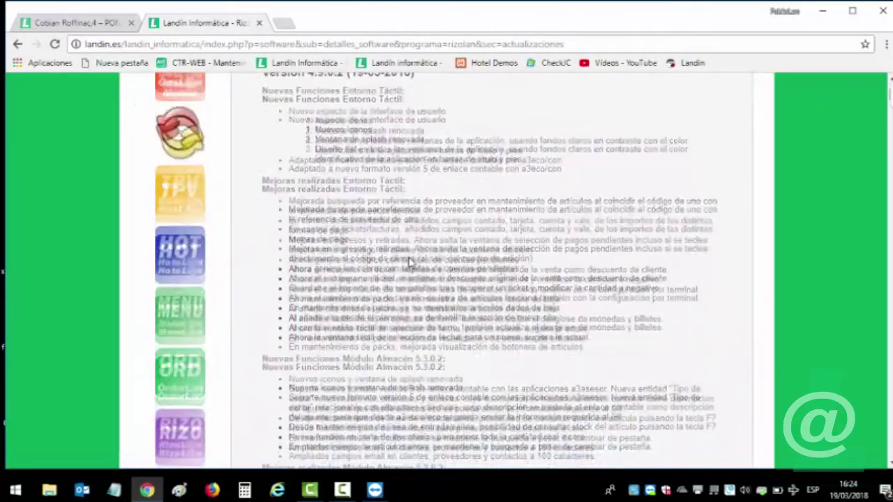
{"action": "scroll", "coordinate": [411, 262], "scroll_direction": "up", "scroll_amount": 4}
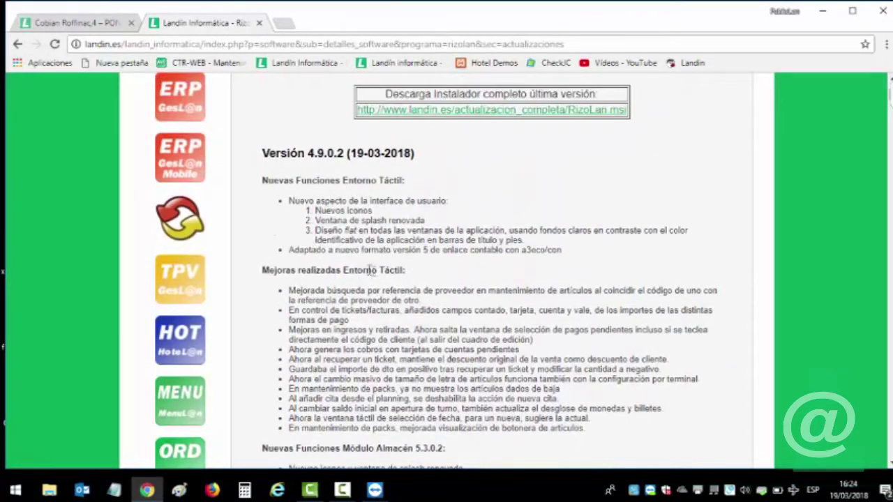
Highlight the Entorno Táctil and Módulo Almacén 5.3.0.2 notes, then return to the 4.9 PDF.
{"action": "left_click_drag", "start_coordinate": [344, 270], "coordinate": [410, 271]}
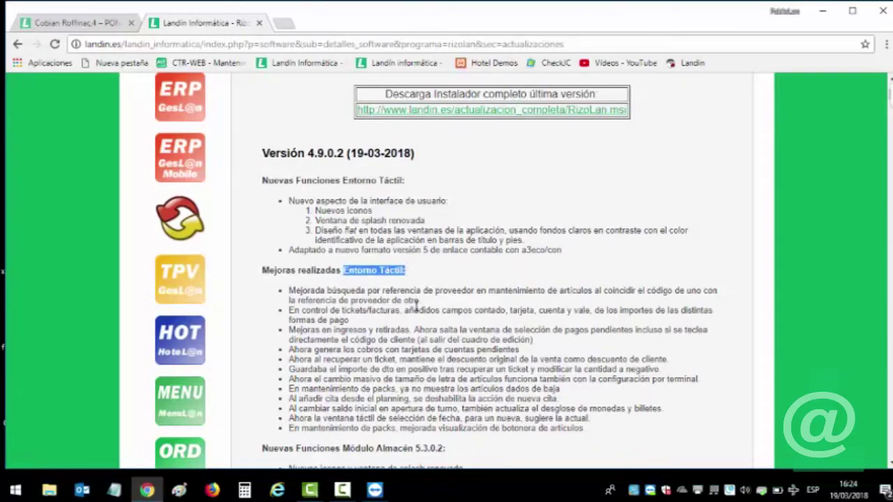
{"action": "scroll", "coordinate": [416, 305], "scroll_direction": "down", "scroll_amount": 3}
{"action": "left_click_drag", "start_coordinate": [351, 251], "coordinate": [457, 258]}
{"action": "scroll", "coordinate": [457, 258], "scroll_direction": "down", "scroll_amount": 3}
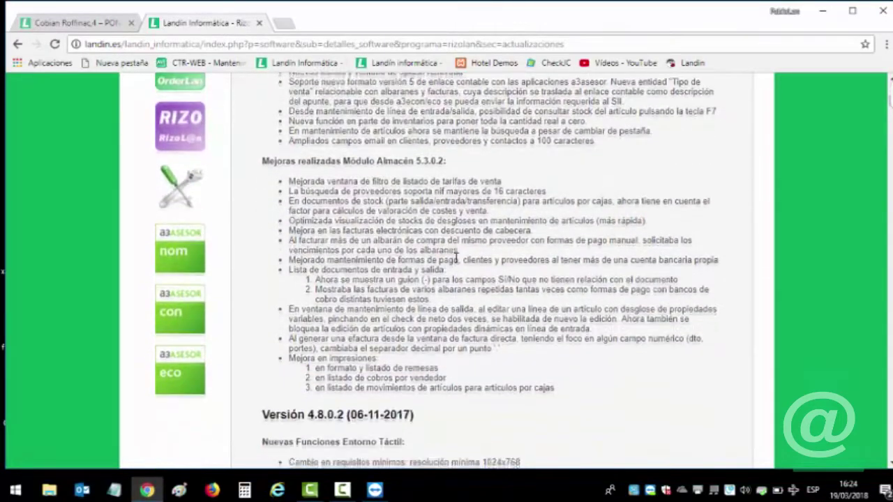
{"action": "scroll", "coordinate": [457, 258], "scroll_direction": "down", "scroll_amount": 2}
{"action": "scroll", "coordinate": [457, 258], "scroll_direction": "up", "scroll_amount": 15}
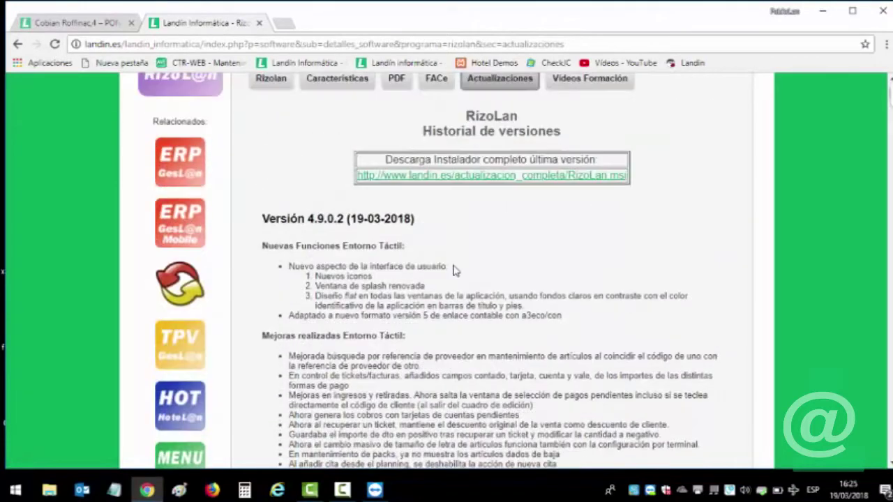
{"action": "left_click", "coordinate": [101, 23]}
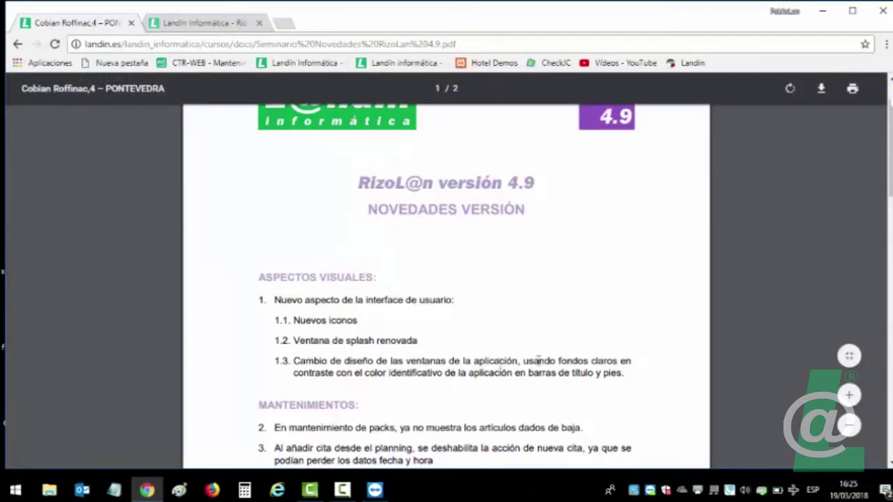
Reveal the desktop and move the RizoLan 4.8 shortcut beside RizoLan 4.9.
{"action": "key", "text": "super+d"}
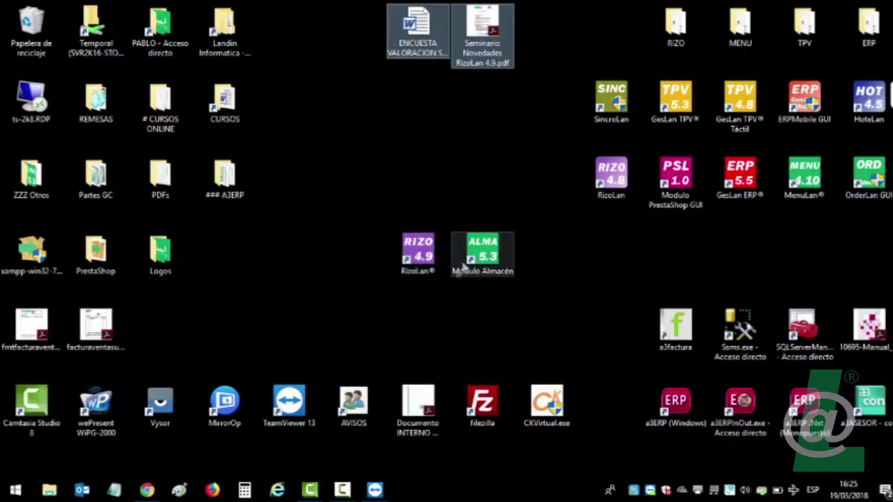
{"action": "left_click_drag", "start_coordinate": [601, 178], "coordinate": [416, 180]}
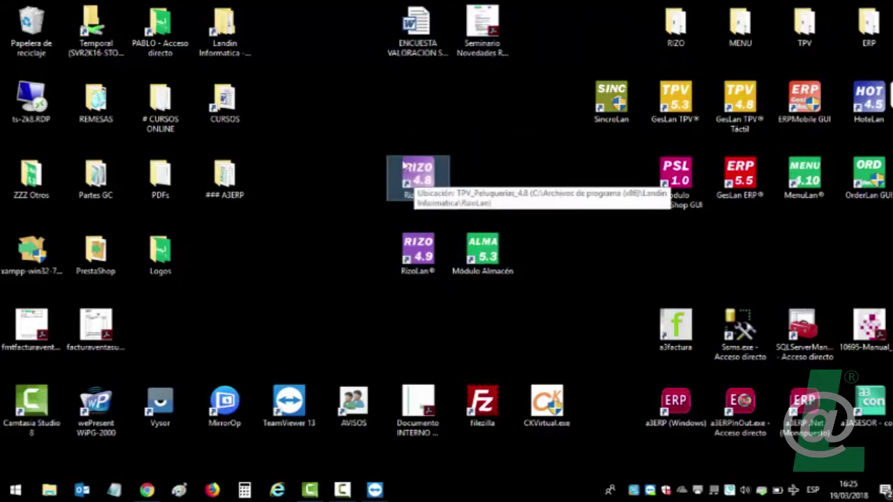
{"action": "left_click_drag", "start_coordinate": [407, 169], "coordinate": [361, 276]}
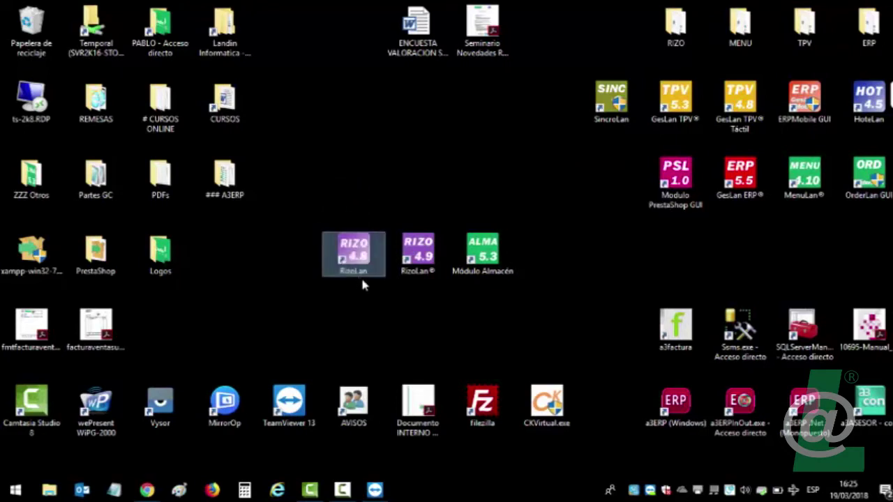
{"action": "left_click", "coordinate": [426, 278]}
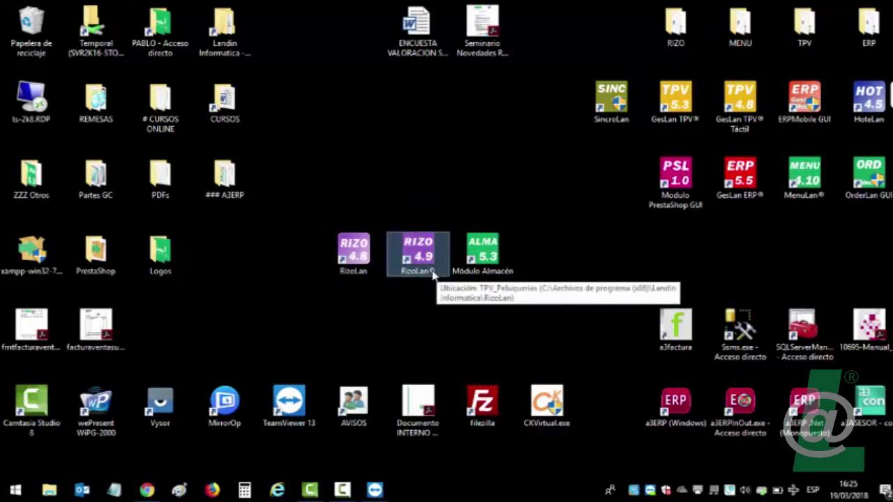
{"action": "left_click_drag", "start_coordinate": [363, 277], "coordinate": [426, 192]}
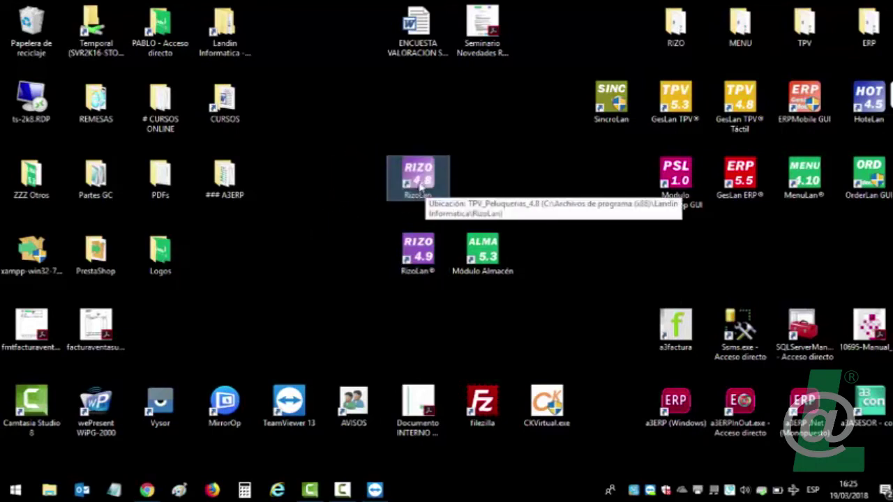
{"action": "mouse_move", "coordinate": [422, 187]}
{"action": "left_mouse_down"}
{"action": "mouse_move", "coordinate": [351, 264]}
{"action": "mouse_move", "coordinate": [412, 183]}
{"action": "mouse_move", "coordinate": [421, 187]}
{"action": "left_mouse_up"}
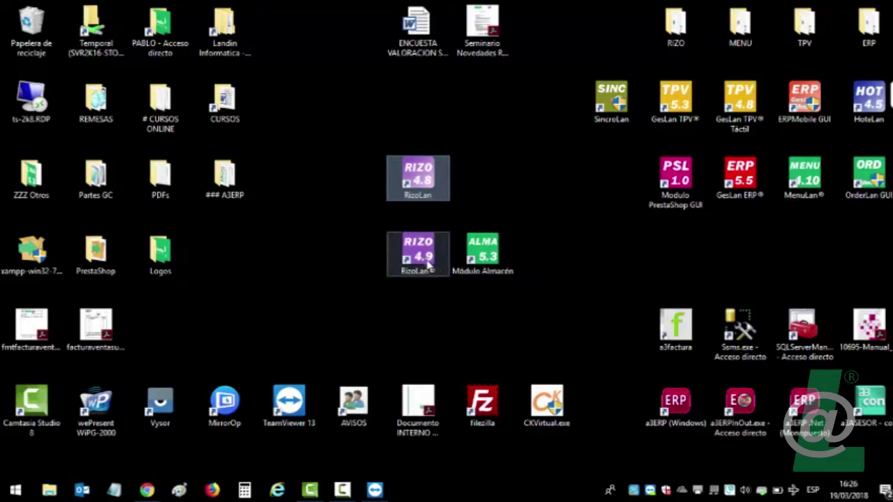
{"action": "left_click_drag", "start_coordinate": [428, 181], "coordinate": [362, 182]}
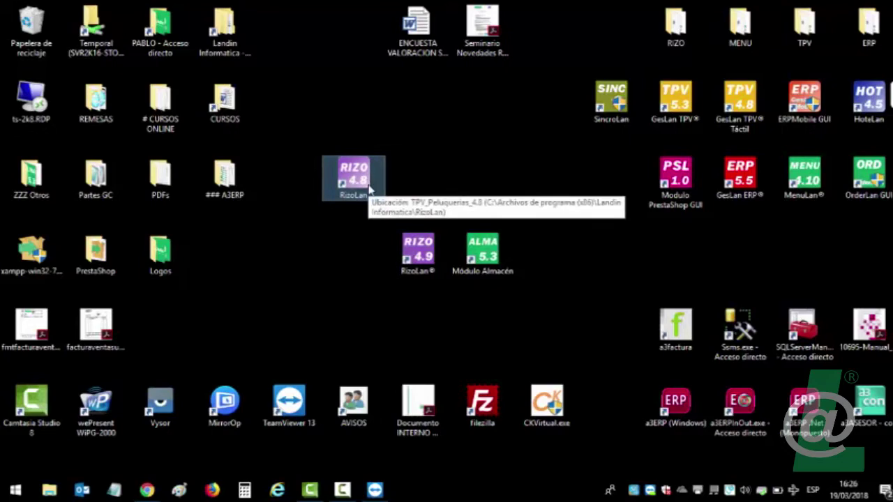
Delete the RizoLan 4.8 desktop shortcut, confirming with Sí.
{"action": "key", "text": "Delete"}
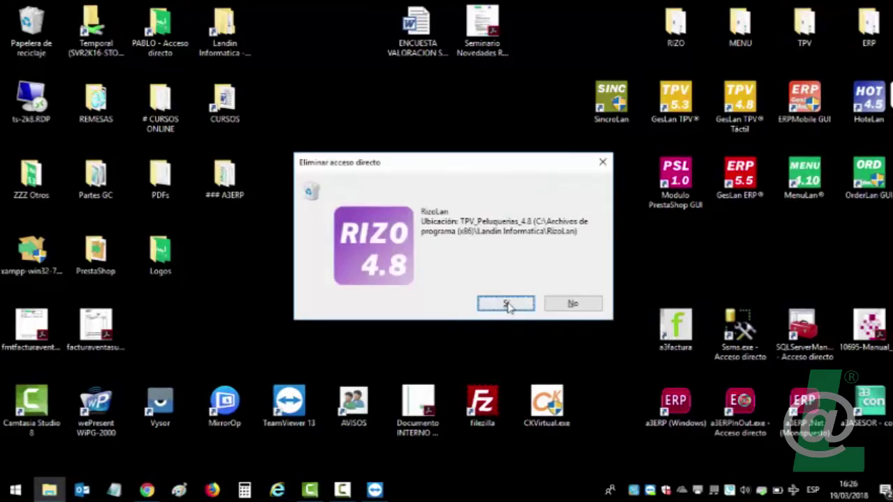
{"action": "left_click", "coordinate": [507, 304]}
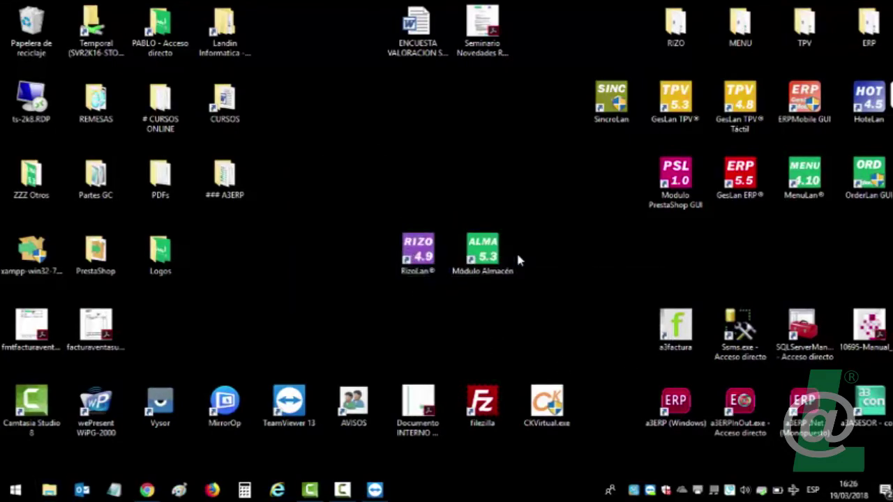
{"action": "left_click", "coordinate": [428, 256]}
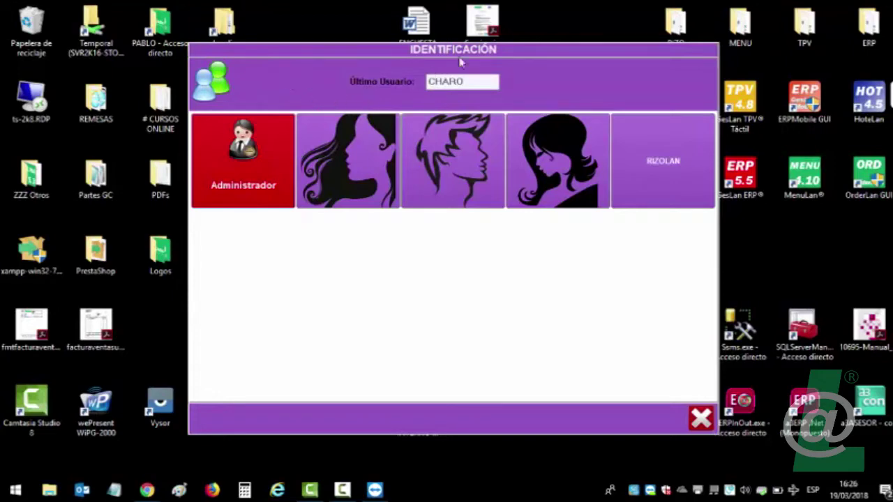
{"action": "left_click_drag", "start_coordinate": [612, 48], "coordinate": [607, 65]}
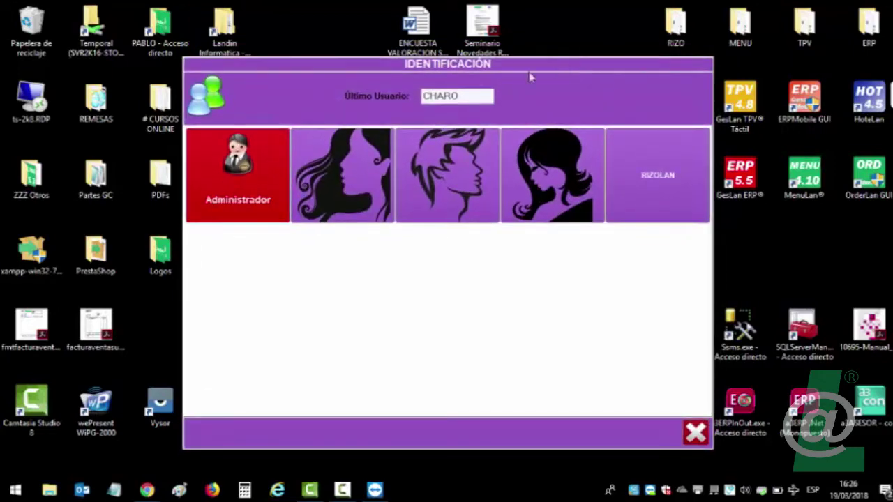
{"action": "left_click_drag", "start_coordinate": [314, 72], "coordinate": [334, 62]}
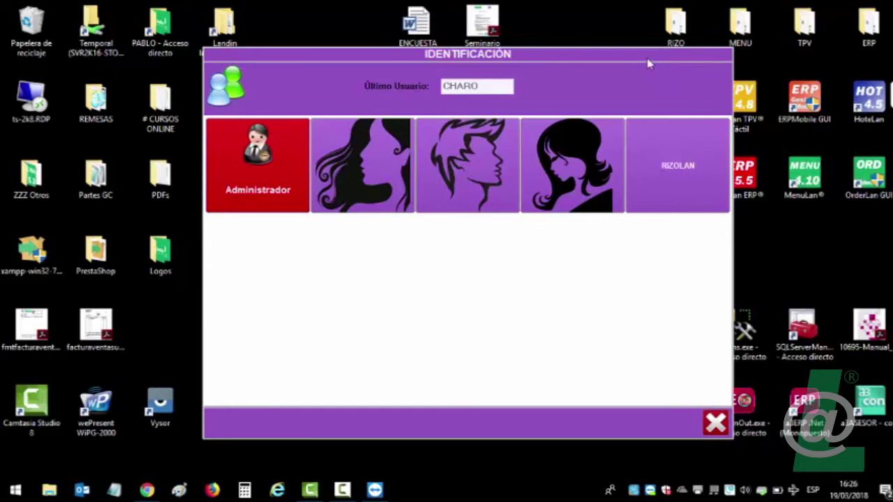
{"action": "left_click_drag", "start_coordinate": [648, 62], "coordinate": [620, 66]}
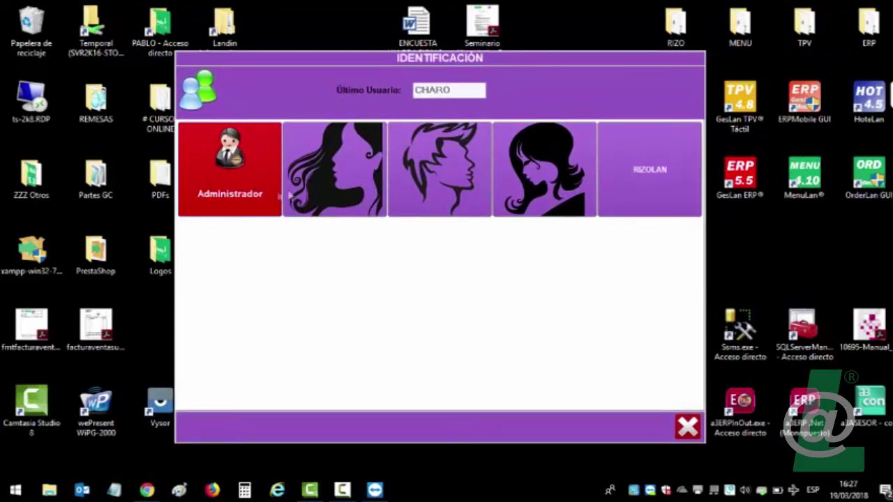
{"action": "left_click", "coordinate": [571, 184]}
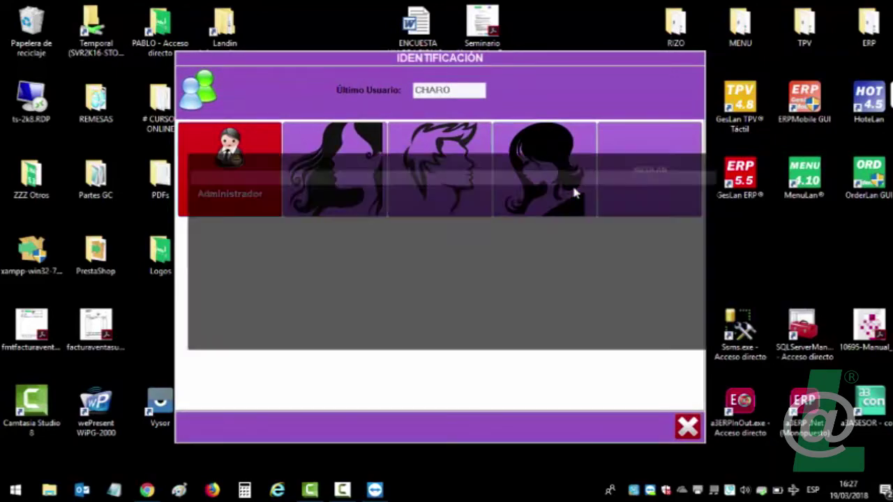
{"action": "key", "text": "Return"}
{"action": "left_click", "coordinate": [461, 282]}
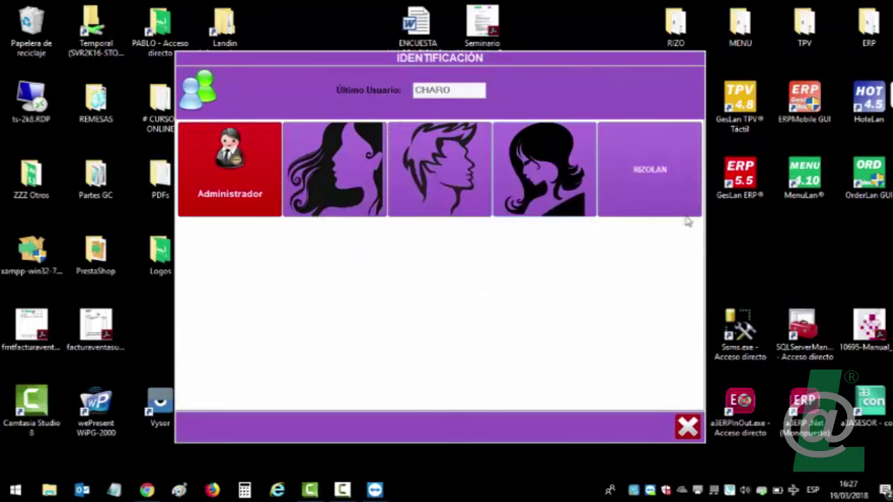
{"action": "left_click", "coordinate": [659, 180]}
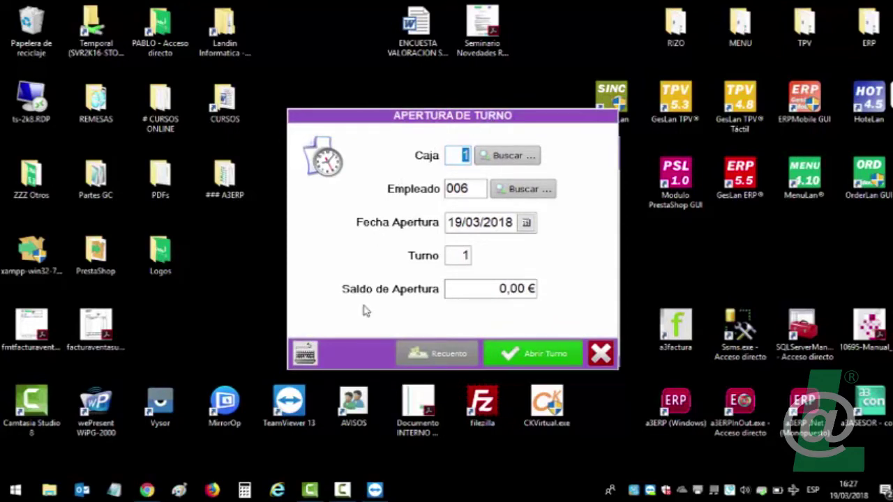
Count two 20 €, one 50 €, one 10 € and two 5 € notes, plus five 2 € coins.
{"action": "left_click", "coordinate": [432, 354]}
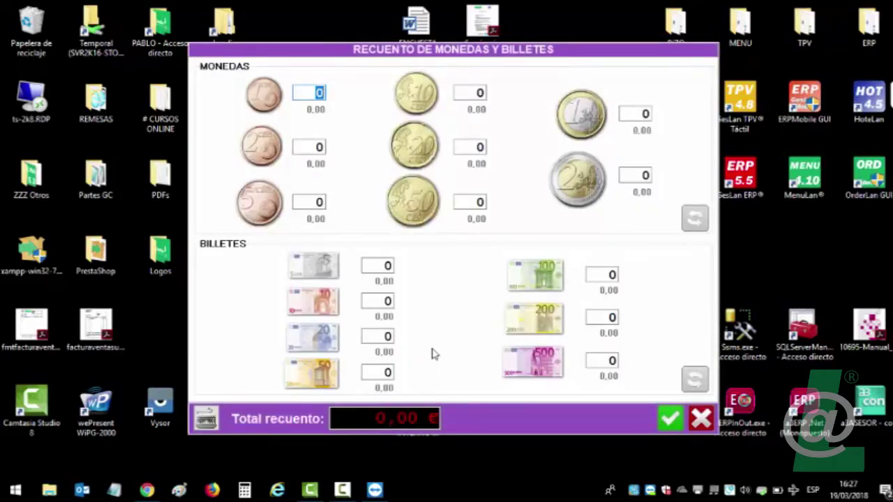
{"action": "left_click", "coordinate": [315, 354]}
{"action": "left_click", "coordinate": [316, 375]}
{"action": "left_click", "coordinate": [316, 374]}
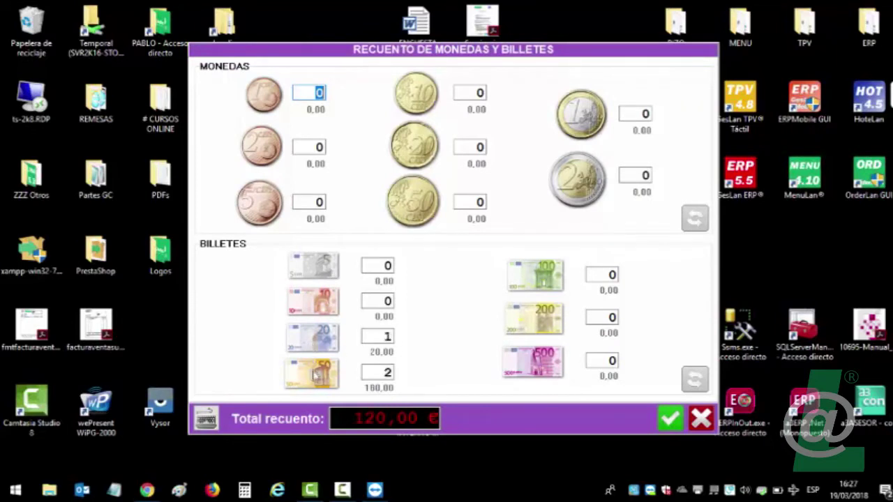
{"action": "left_click", "coordinate": [317, 342]}
{"action": "left_click", "coordinate": [318, 307]}
{"action": "left_click", "coordinate": [325, 263]}
{"action": "left_click", "coordinate": [332, 257]}
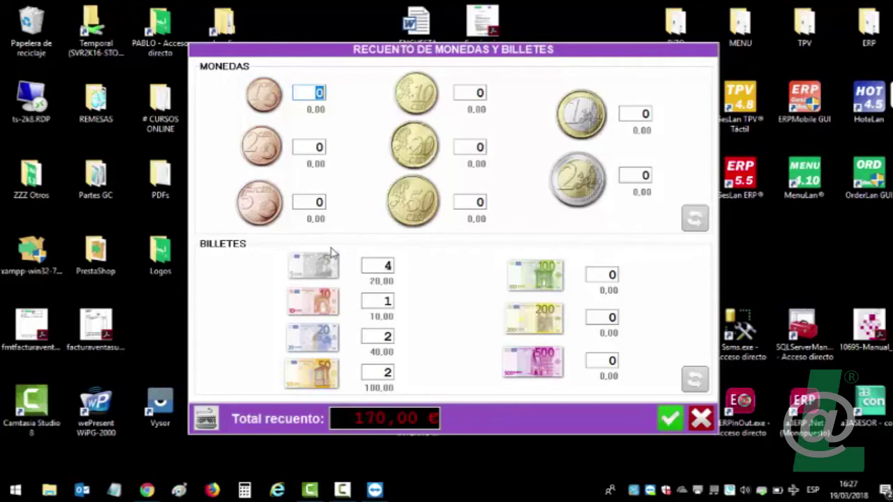
{"action": "left_click", "coordinate": [572, 192]}
{"action": "left_click", "coordinate": [575, 189]}
{"action": "left_click", "coordinate": [578, 187]}
{"action": "left_click", "coordinate": [579, 185]}
{"action": "left_click", "coordinate": [580, 181]}
Enter 10 one-euro and 20 fifty-cent coins, accept the 200,00 € count, and open the shift.
{"action": "left_click", "coordinate": [638, 113]}
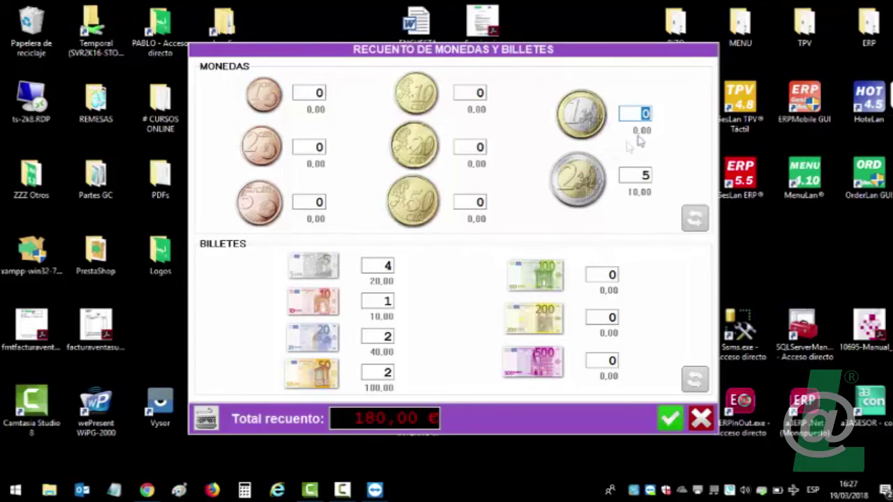
{"action": "type", "text": "10"}
{"action": "left_click", "coordinate": [467, 202]}
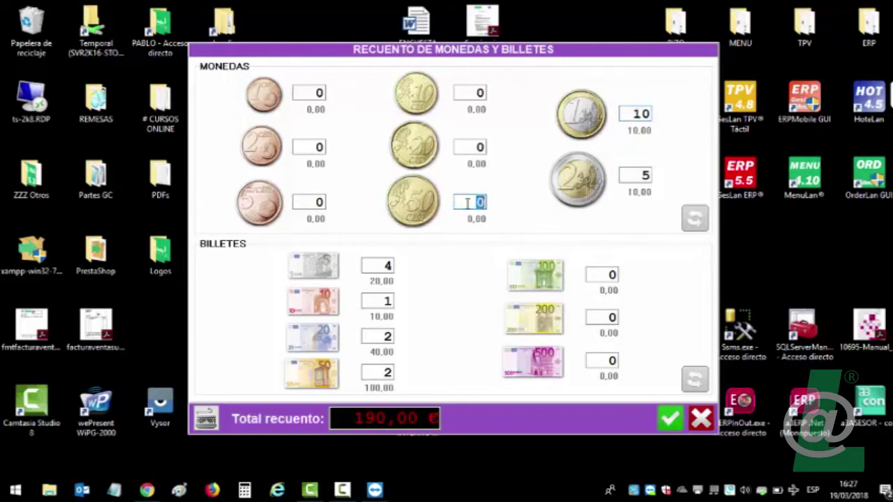
{"action": "type", "text": "20"}
{"action": "left_click", "coordinate": [675, 420]}
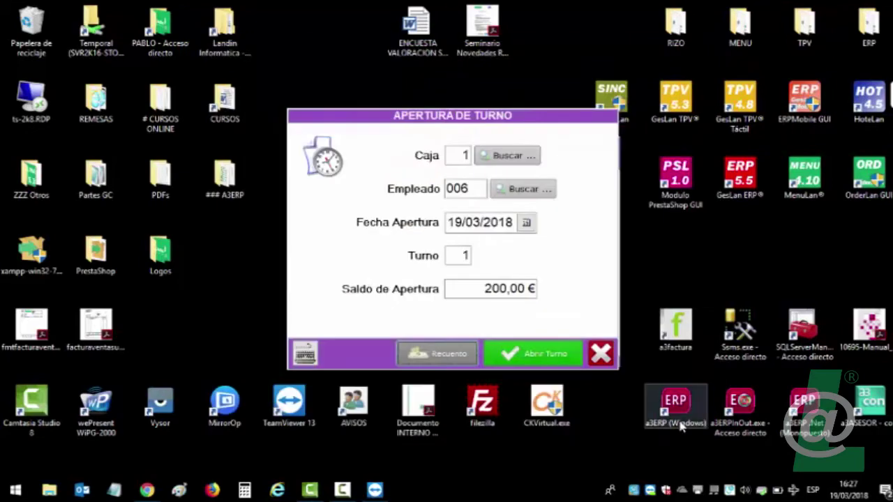
{"action": "left_click", "coordinate": [551, 356]}
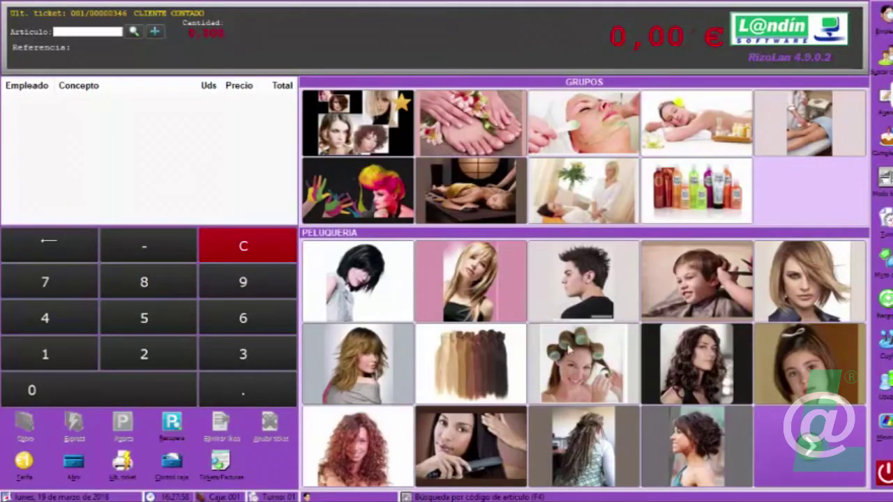
{"action": "left_click", "coordinate": [886, 347]}
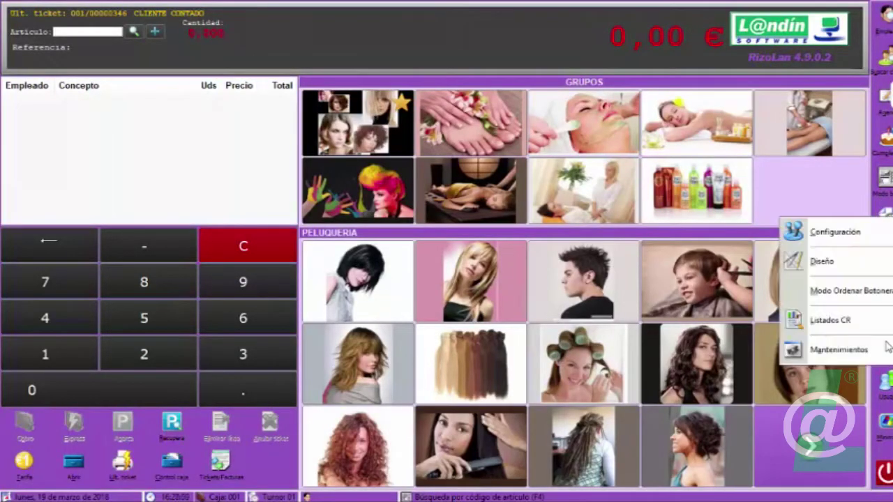
{"action": "left_click", "coordinate": [781, 21]}
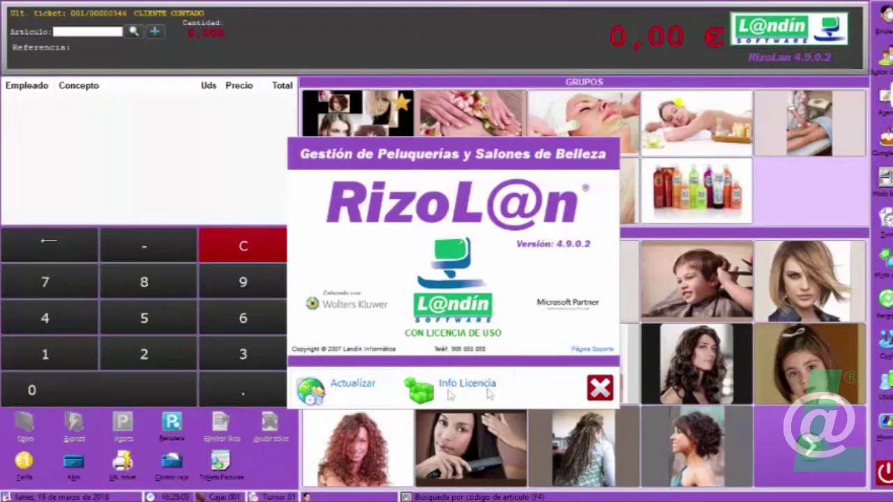
{"action": "left_click", "coordinate": [604, 399]}
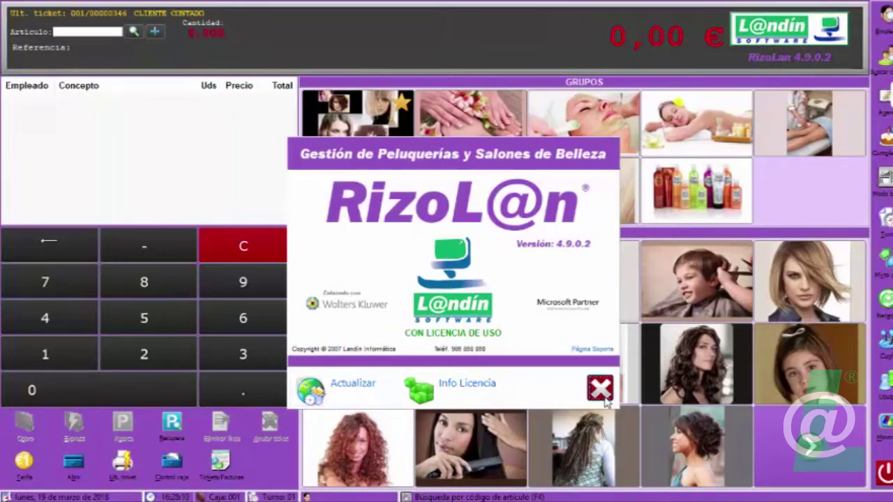
{"action": "left_click", "coordinate": [883, 357]}
{"action": "left_click", "coordinate": [865, 352]}
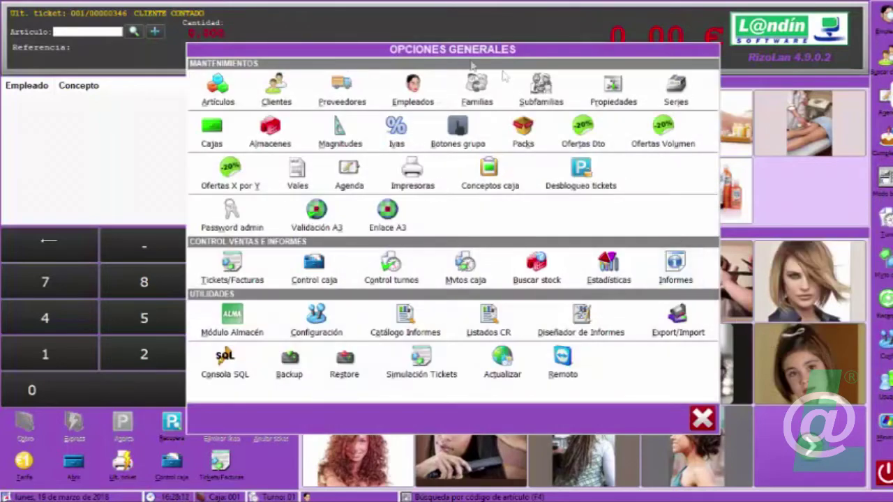
{"action": "left_click_drag", "start_coordinate": [401, 53], "coordinate": [394, 73]}
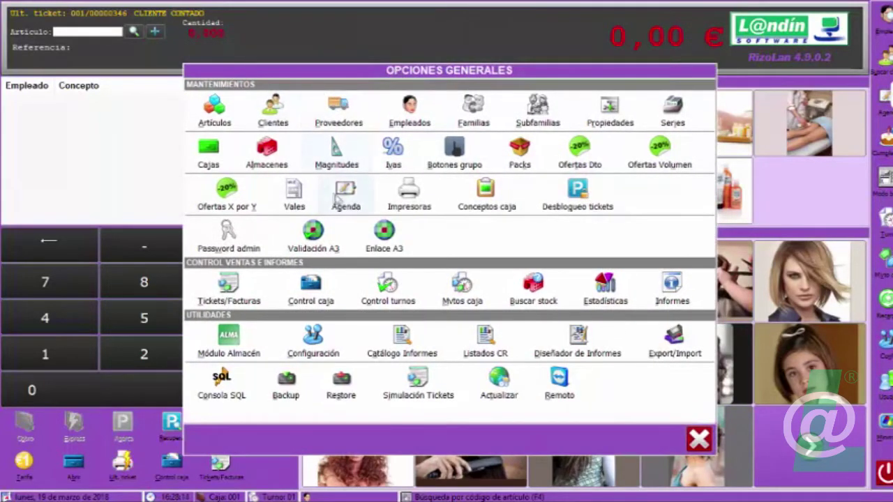
{"action": "left_click", "coordinate": [699, 440]}
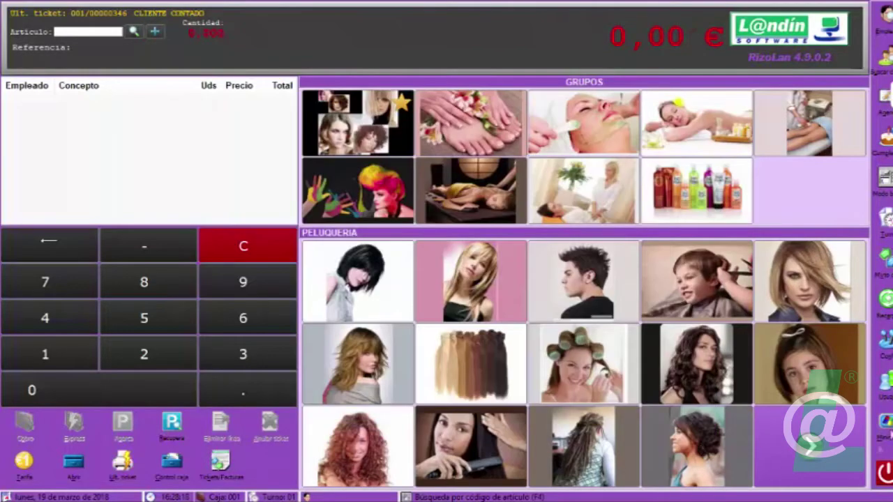
{"action": "left_click", "coordinate": [885, 473]}
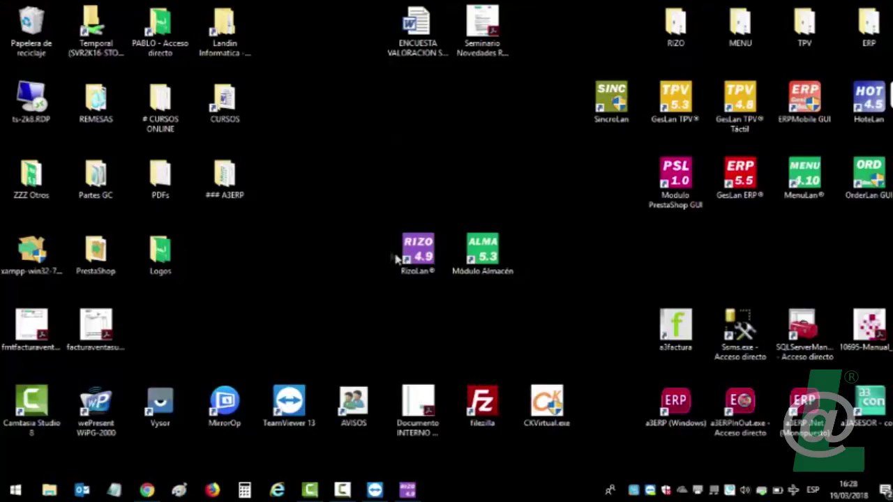
{"action": "left_click", "coordinate": [146, 491]}
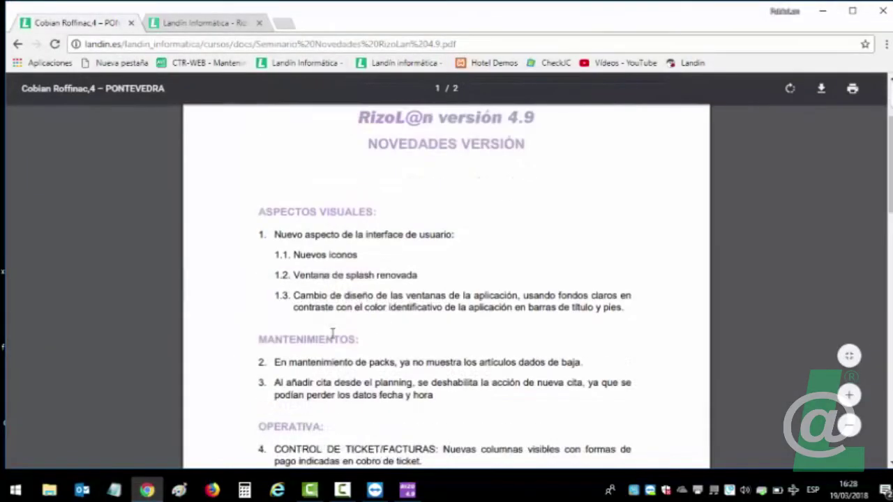
{"action": "scroll", "coordinate": [332, 334], "scroll_direction": "down", "scroll_amount": 2}
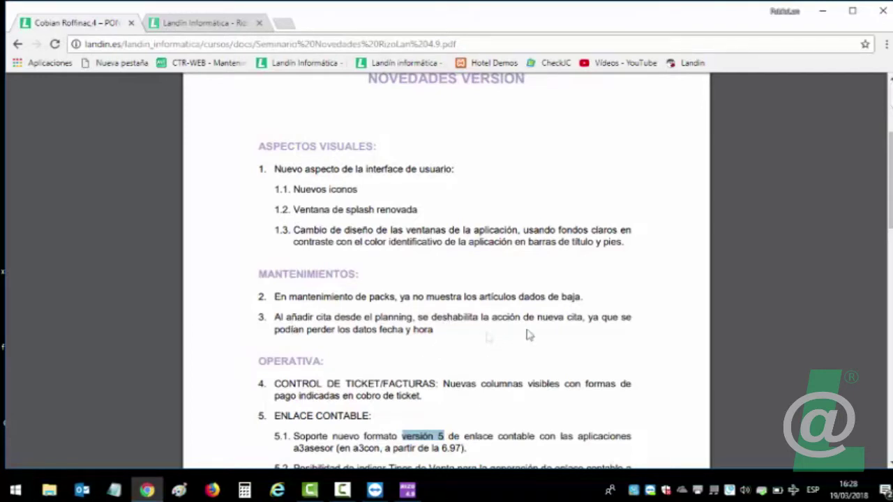
{"action": "left_click", "coordinate": [407, 490]}
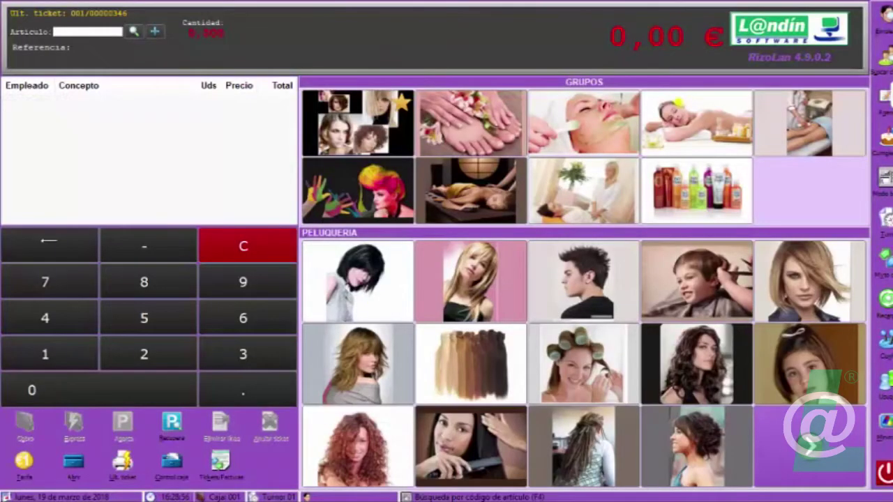
Show the products group, then open Mantenimientos > Packs with PACK SOLAR loaded.
{"action": "left_click", "coordinate": [713, 193]}
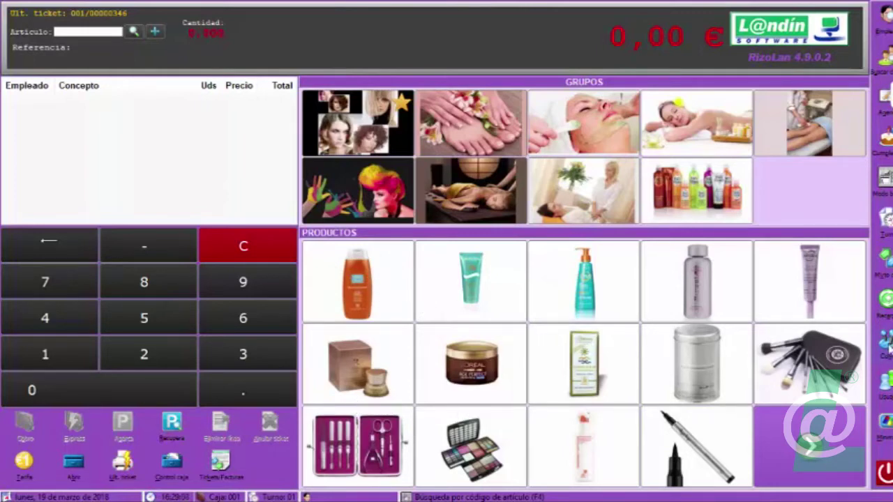
{"action": "left_click", "coordinate": [886, 342]}
{"action": "left_click", "coordinate": [813, 349]}
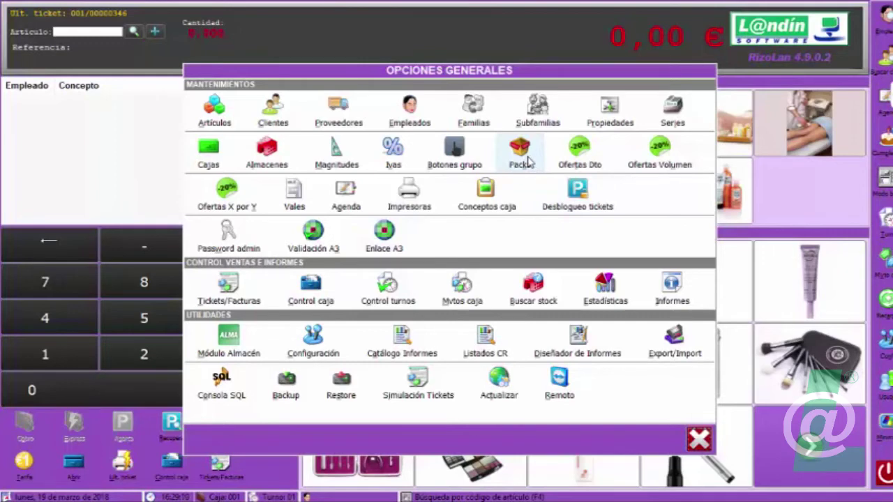
{"action": "left_click", "coordinate": [519, 158]}
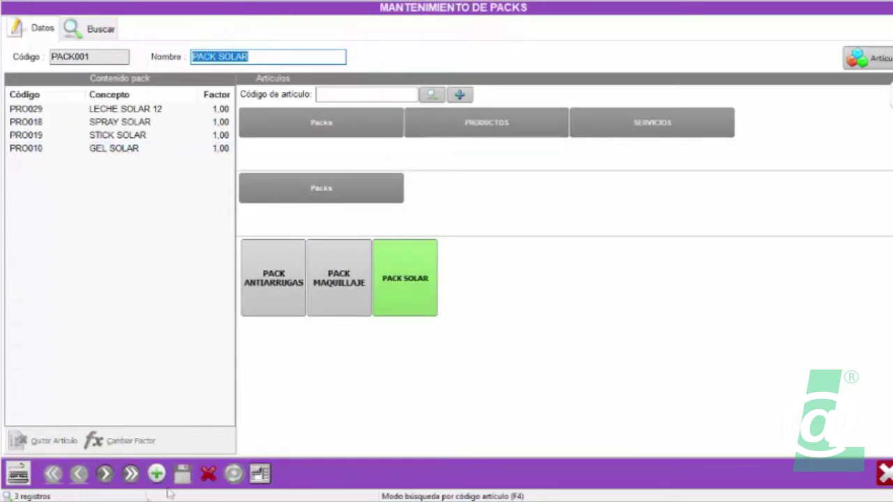
Add ACEITE BRONCEADOR to PACK SOLAR, remove it again, then close Packs and Opciones Generales.
{"action": "left_click", "coordinate": [548, 117]}
{"action": "left_click", "coordinate": [476, 222]}
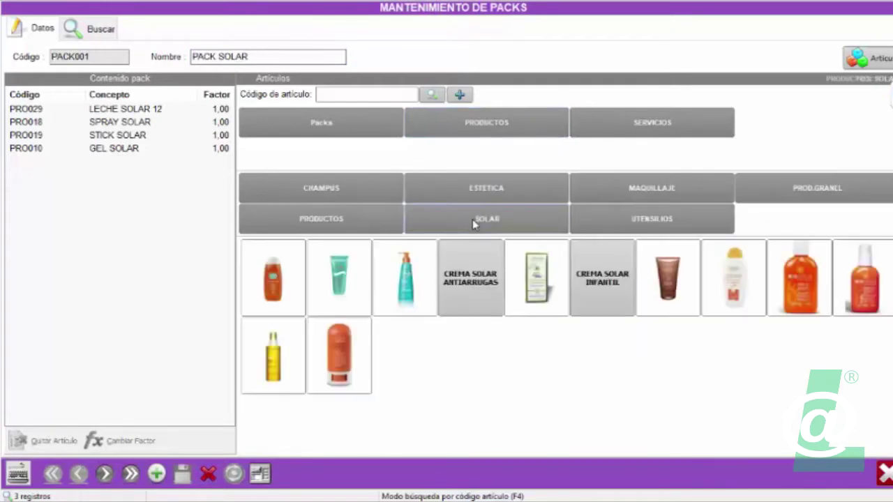
{"action": "left_click", "coordinate": [283, 282]}
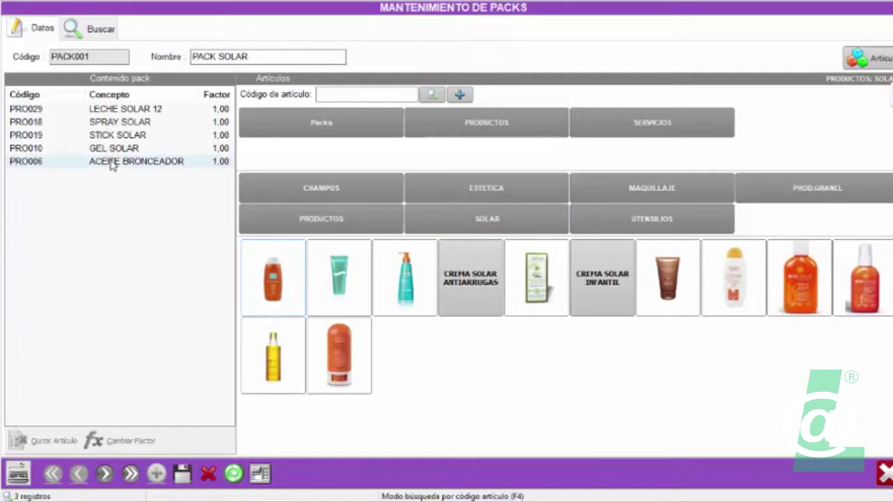
{"action": "double_click", "coordinate": [112, 164]}
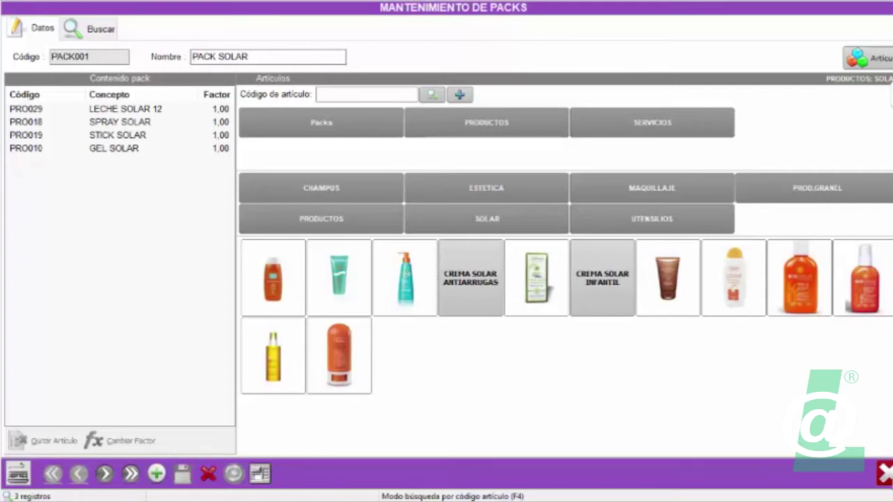
{"action": "left_click", "coordinate": [883, 474]}
{"action": "left_click", "coordinate": [702, 444]}
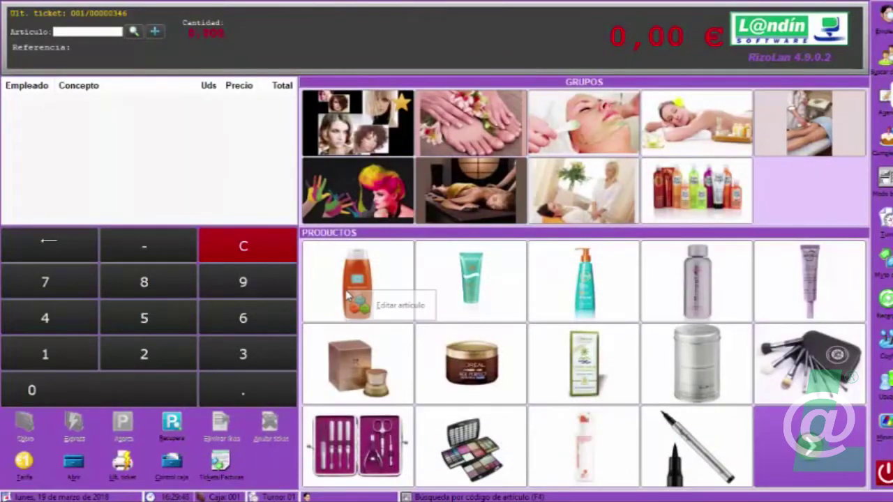
Set ACEITE BRONCEADOR's Fecha de Baja to 19/03/2018, then save and close its record.
{"action": "right_click", "coordinate": [382, 311]}
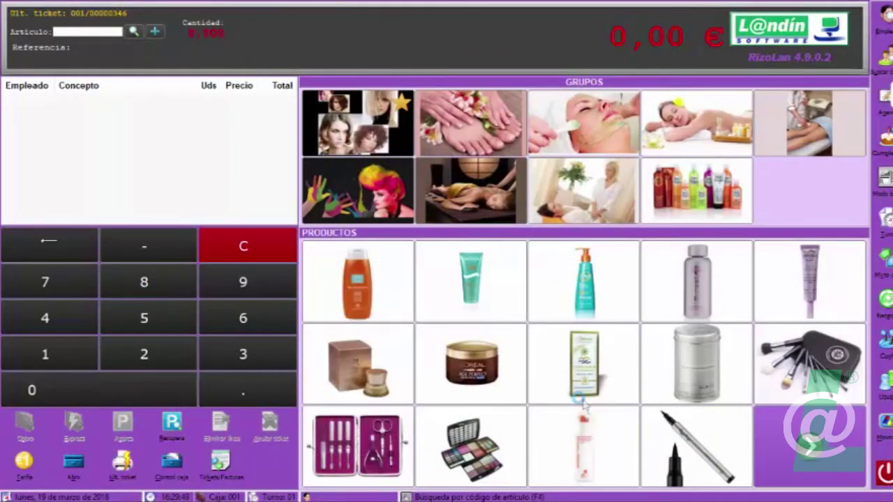
{"action": "left_click", "coordinate": [598, 102]}
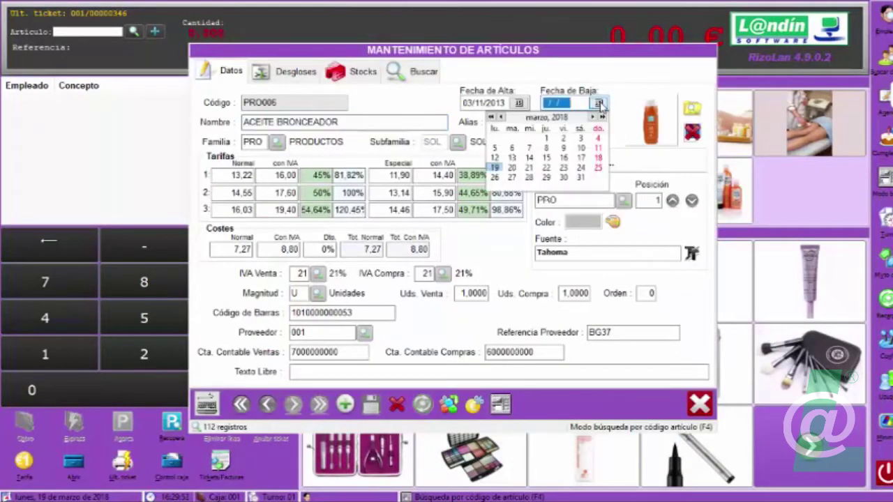
{"action": "left_click", "coordinate": [494, 168]}
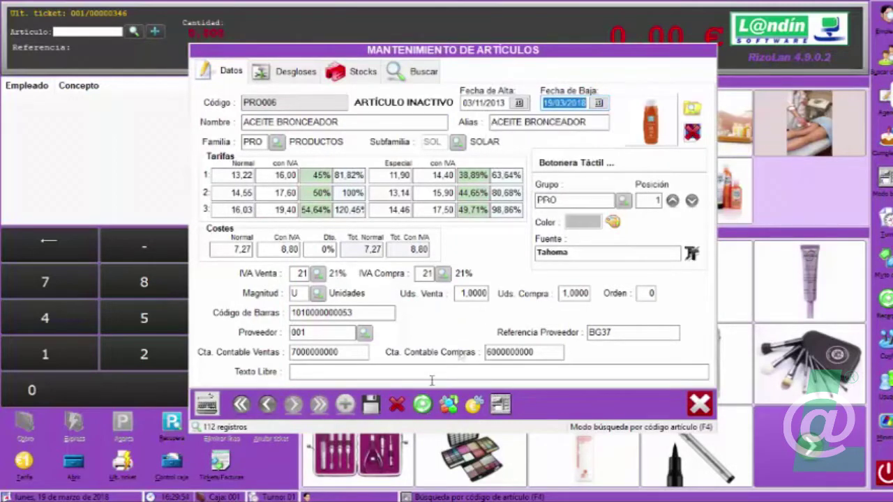
{"action": "left_click", "coordinate": [370, 404]}
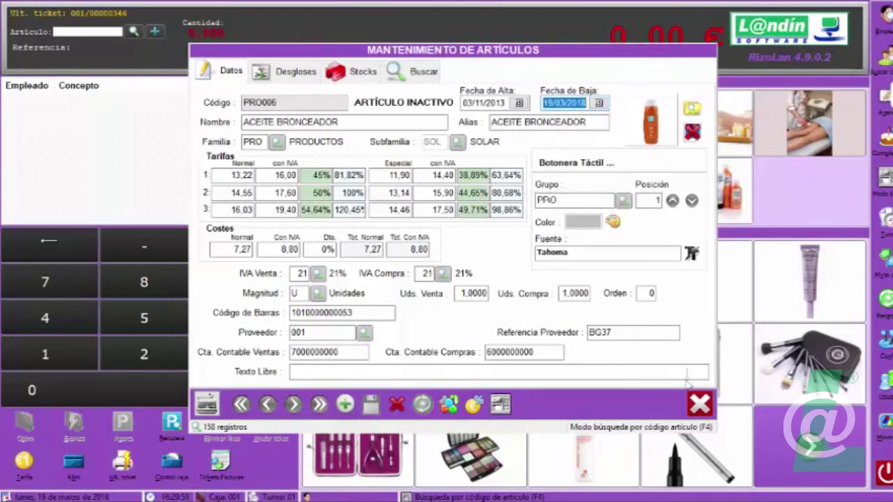
{"action": "left_click", "coordinate": [701, 404]}
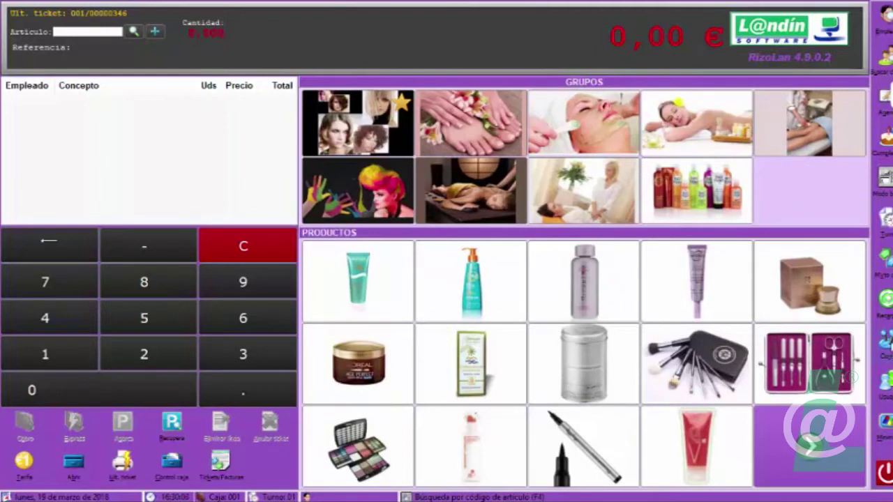
Reopen Opciones Generales > Packs, browse the SOLAR products, then close the packs window.
{"action": "right_click", "coordinate": [830, 366]}
{"action": "left_click", "coordinate": [837, 349]}
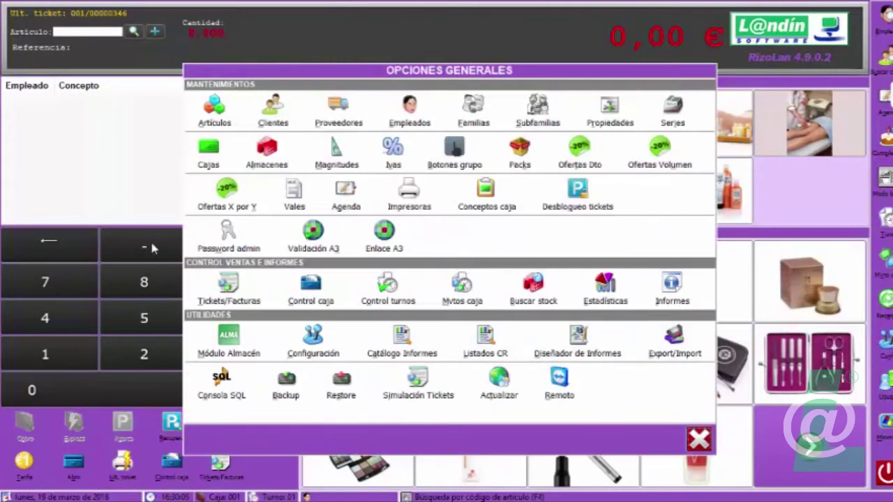
{"action": "left_click", "coordinate": [521, 157]}
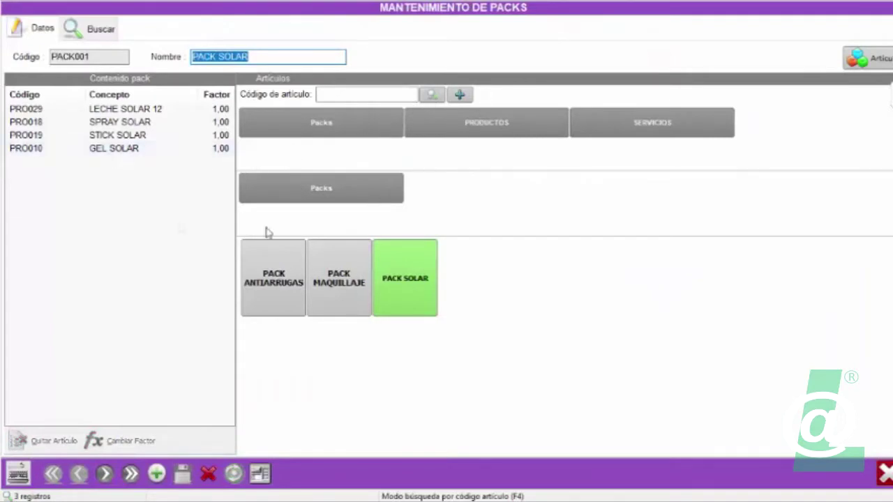
{"action": "left_click", "coordinate": [478, 128]}
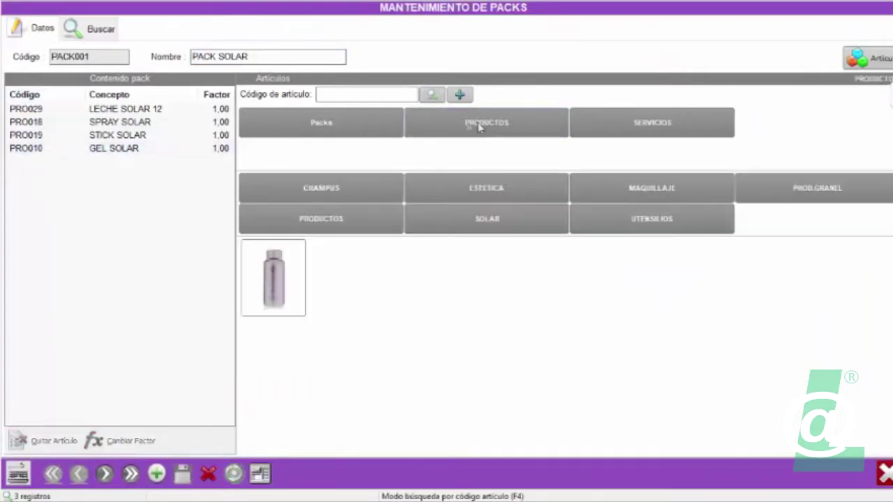
{"action": "left_click", "coordinate": [471, 220]}
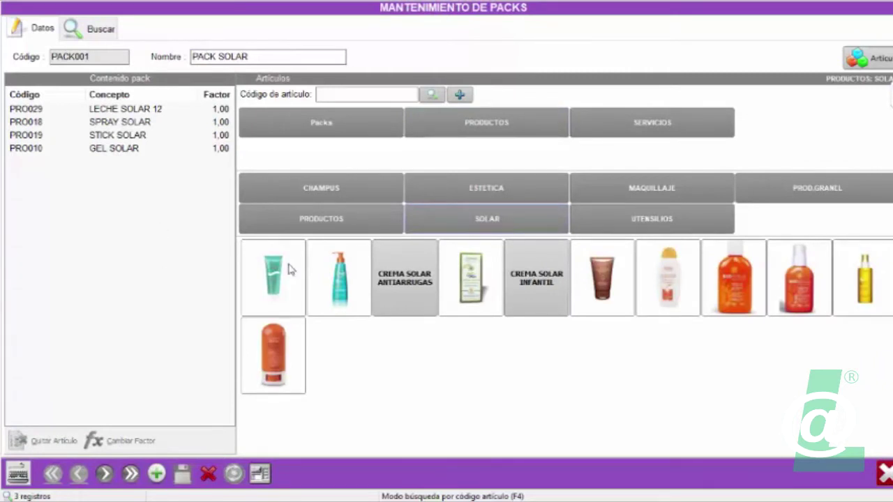
{"action": "left_click", "coordinate": [884, 474]}
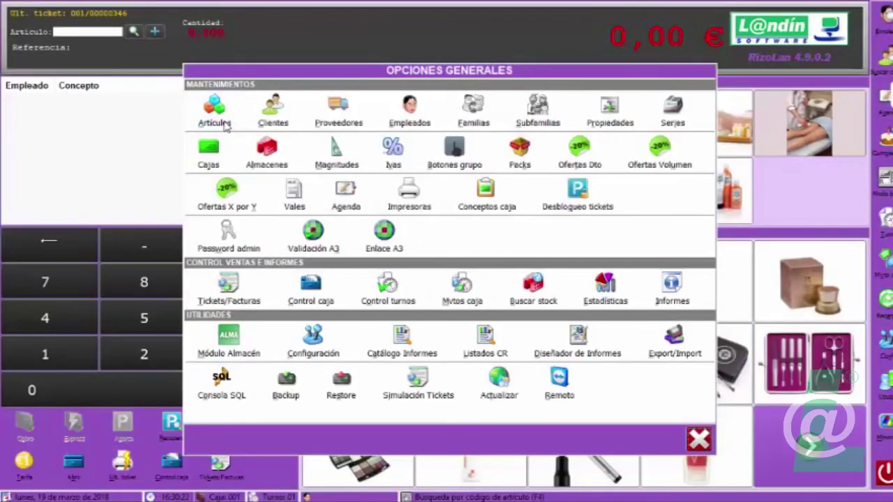
Search Artículos for 'acei', view the ACEITE BRONCEADOR record, then close it and Opciones Generales.
{"action": "left_click", "coordinate": [225, 125]}
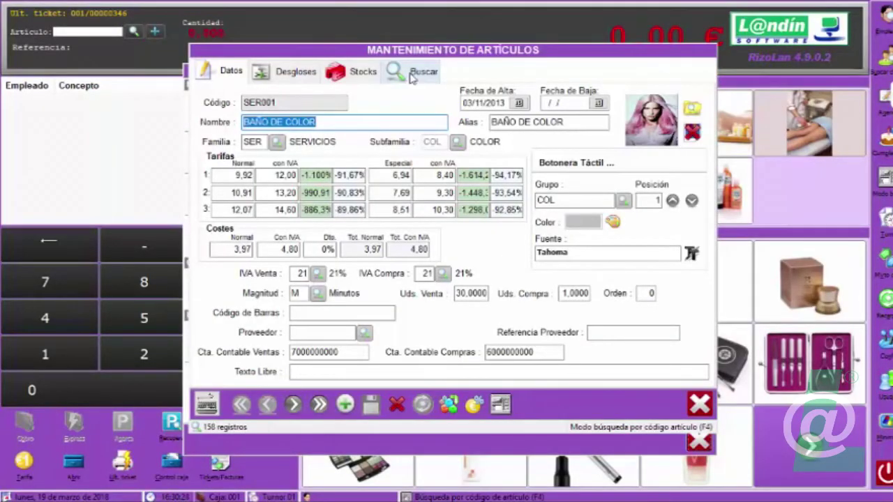
{"action": "left_click", "coordinate": [413, 74]}
{"action": "type", "text": "acei"}
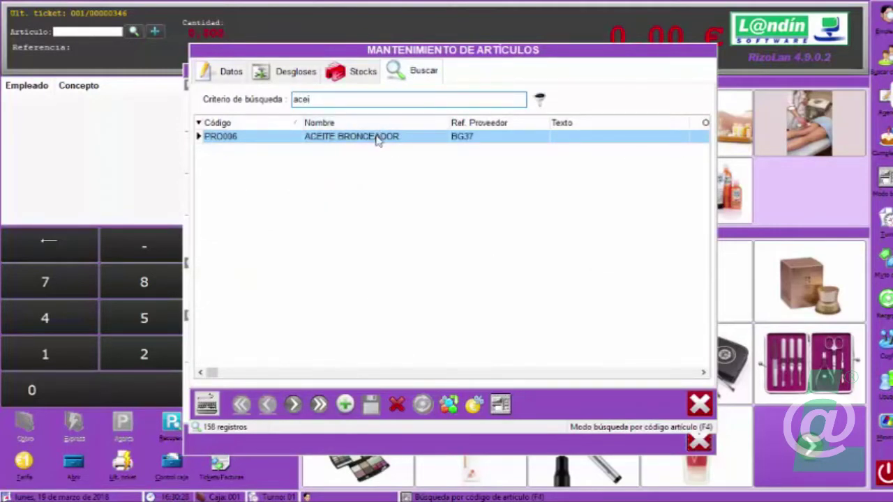
{"action": "double_click", "coordinate": [379, 137]}
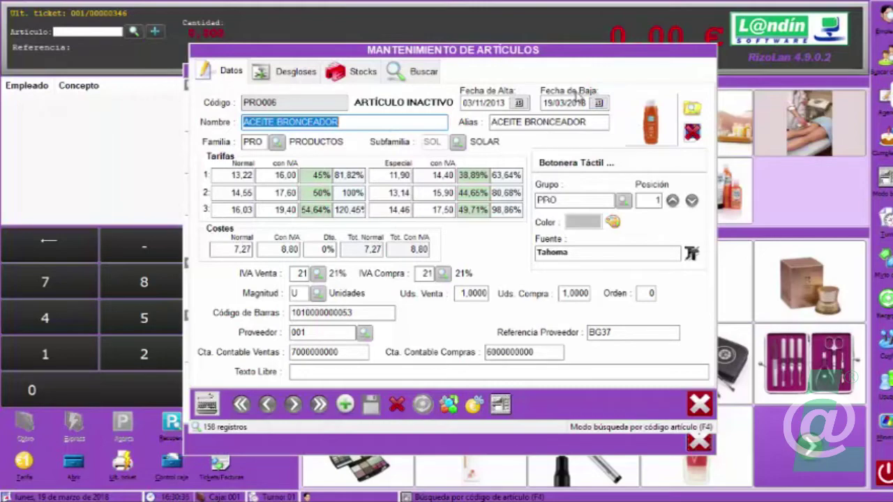
{"action": "left_click", "coordinate": [703, 408]}
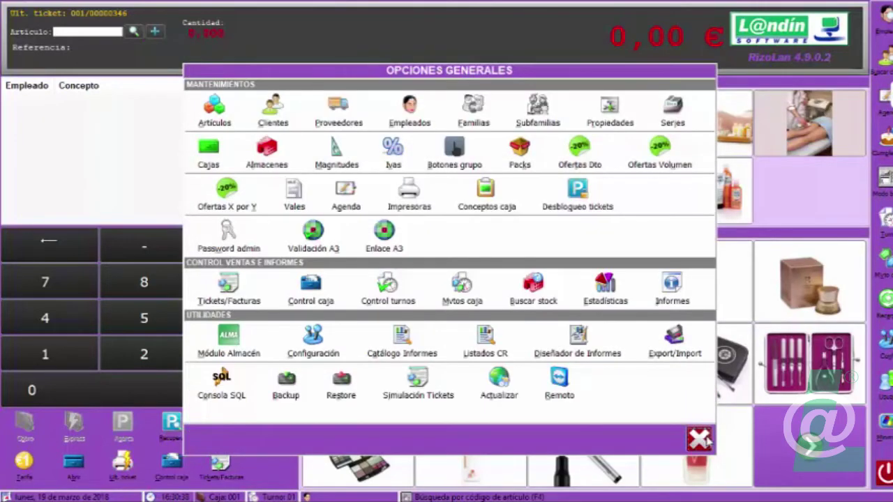
{"action": "left_click", "coordinate": [700, 439]}
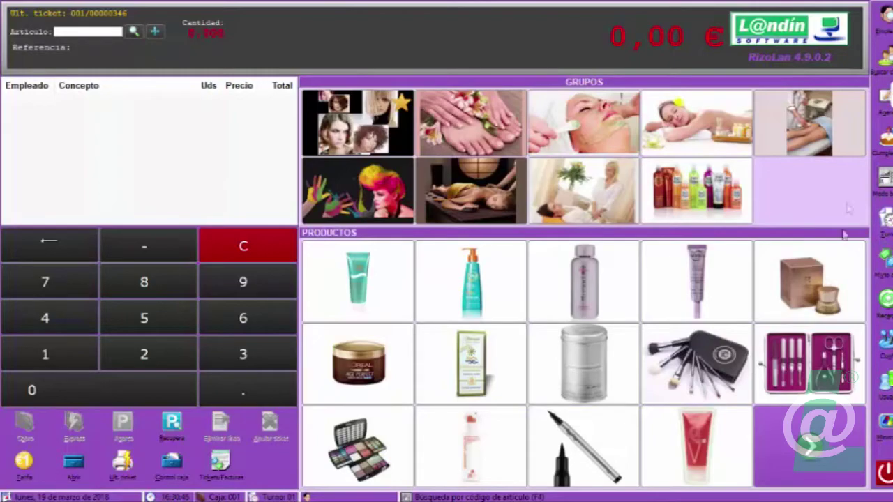
Open the appointment planning and start a new appointment in Eva's 12:30 slot.
{"action": "left_click", "coordinate": [885, 99]}
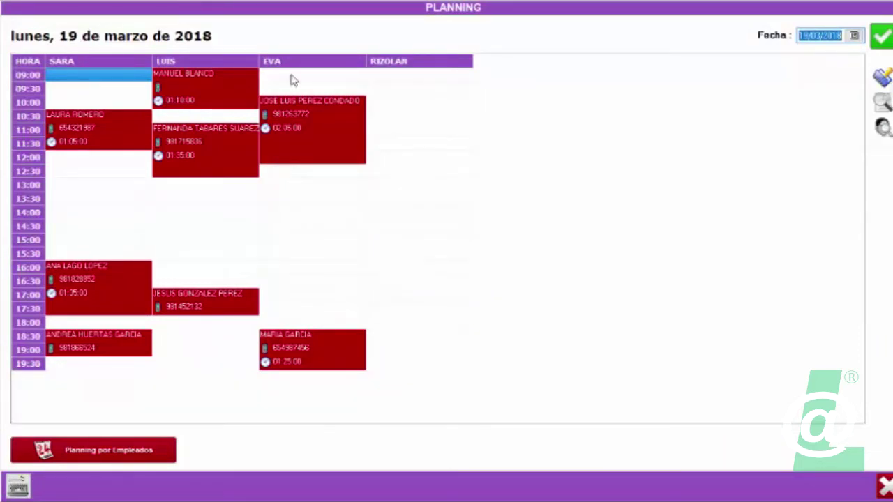
{"action": "left_click", "coordinate": [290, 184]}
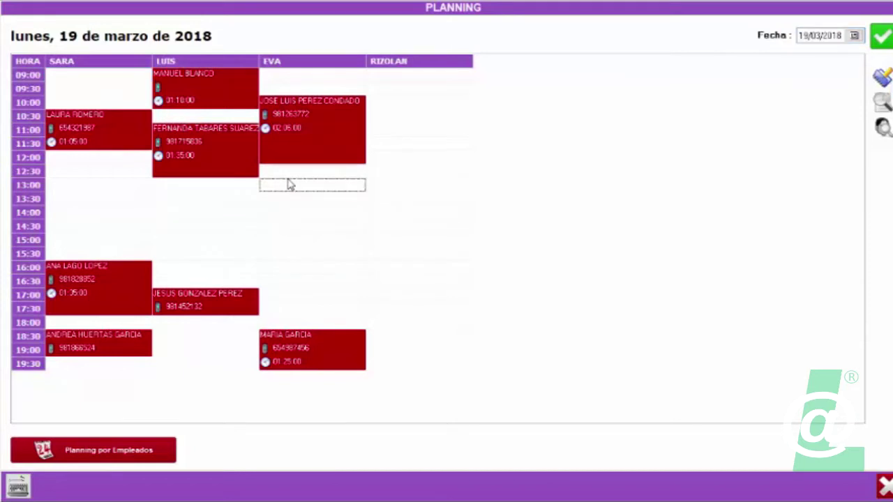
{"action": "left_click", "coordinate": [283, 174]}
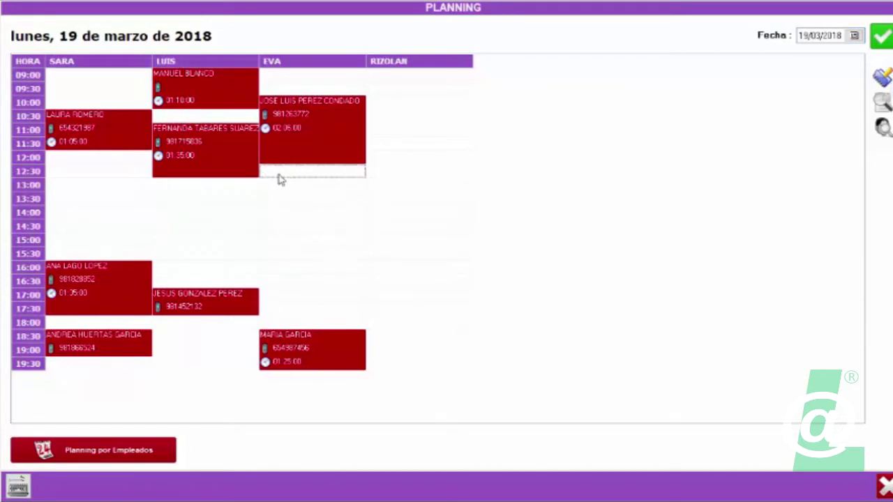
{"action": "double_click", "coordinate": [278, 174]}
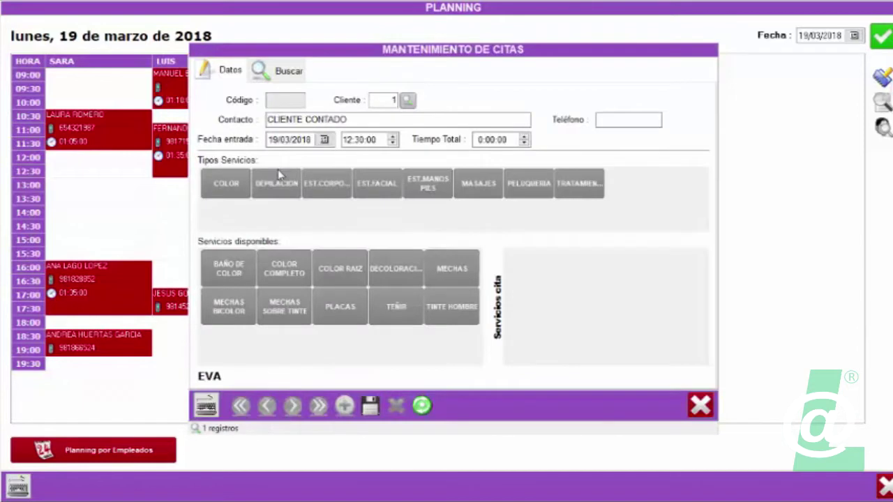
Clear the appointment's entry date and set the start-time minutes to 00.
{"action": "left_click", "coordinate": [297, 140]}
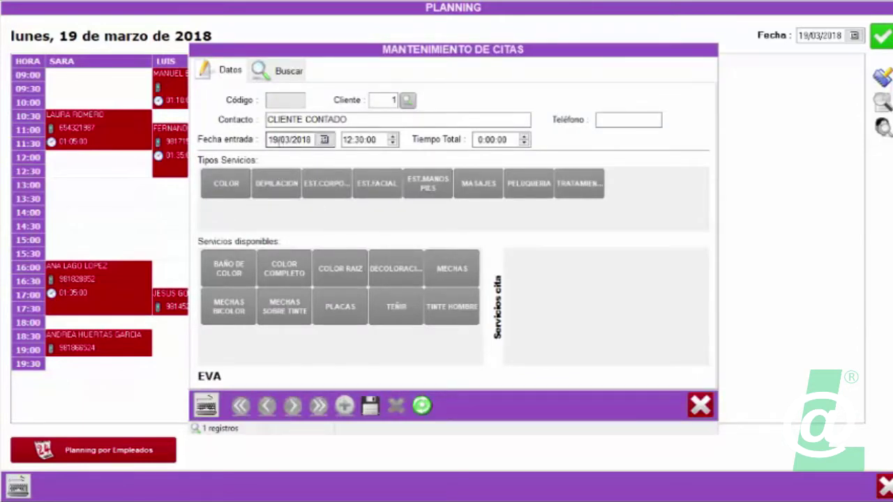
{"action": "left_click", "coordinate": [357, 140]}
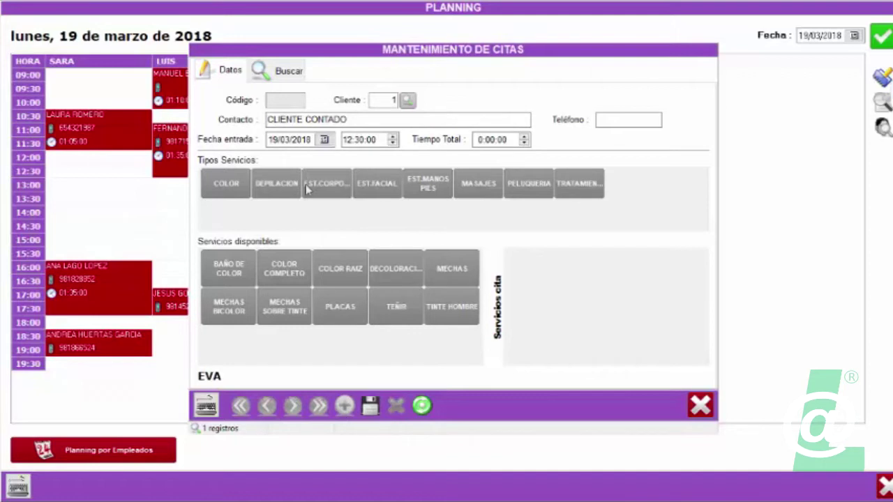
{"action": "left_click", "coordinate": [306, 143]}
{"action": "key", "text": "Delete"}
{"action": "key", "text": "Tab"}
{"action": "key", "text": "Tab"}
{"action": "left_click", "coordinate": [358, 140]}
{"action": "type", "text": "00"}
{"action": "key", "text": "Tab"}
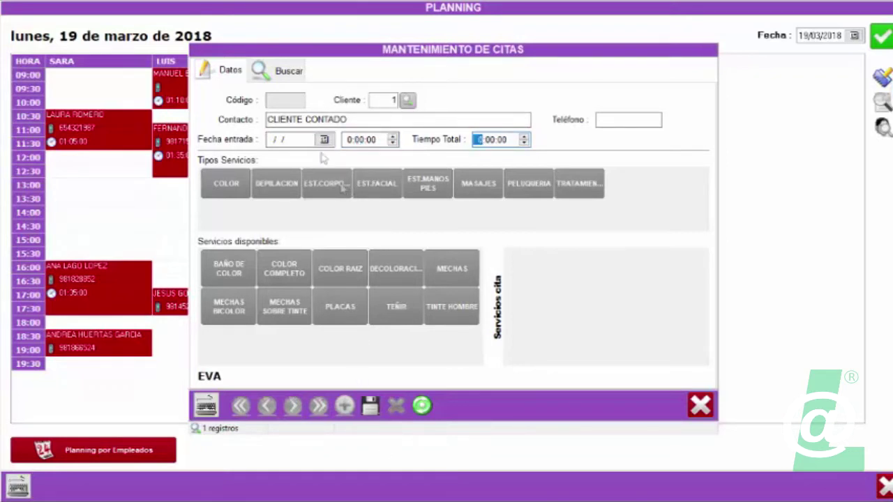
Add COLOR COMPLETO and MECHAS BICOLOR to the appointment and save it.
{"action": "left_click_drag", "start_coordinate": [309, 54], "coordinate": [325, 57]}
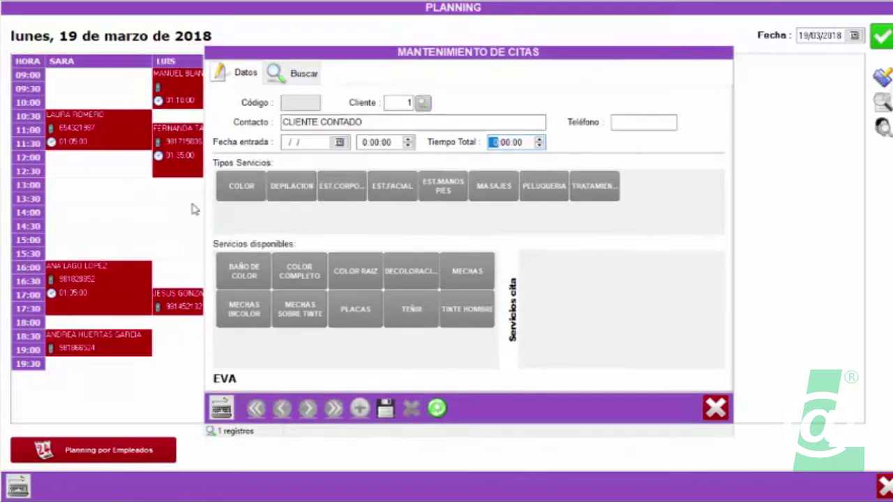
{"action": "left_click", "coordinate": [297, 274]}
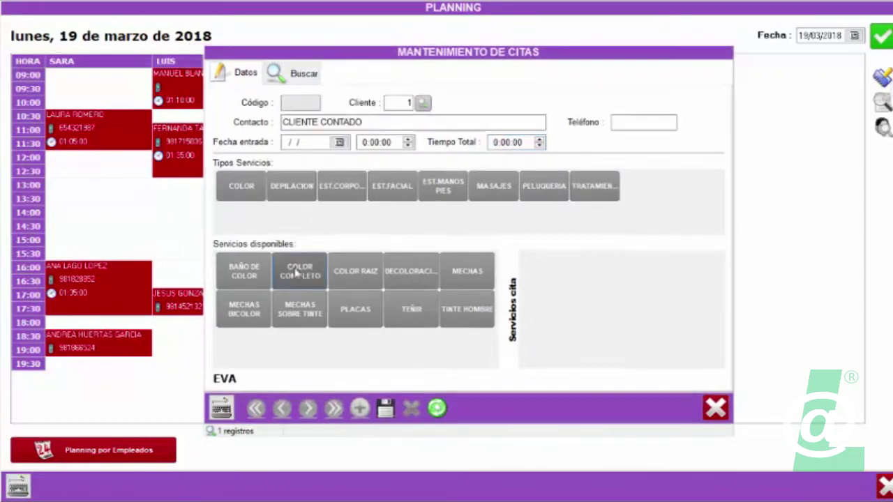
{"action": "left_click", "coordinate": [234, 312]}
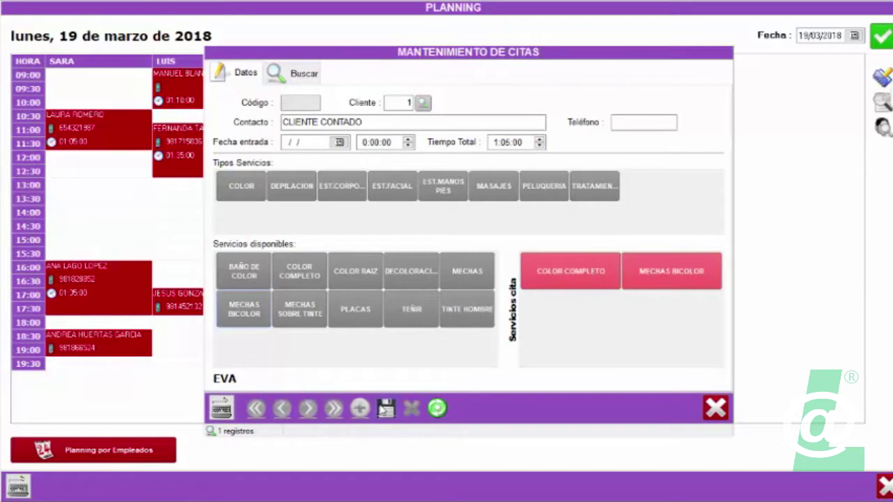
{"action": "left_click", "coordinate": [386, 409]}
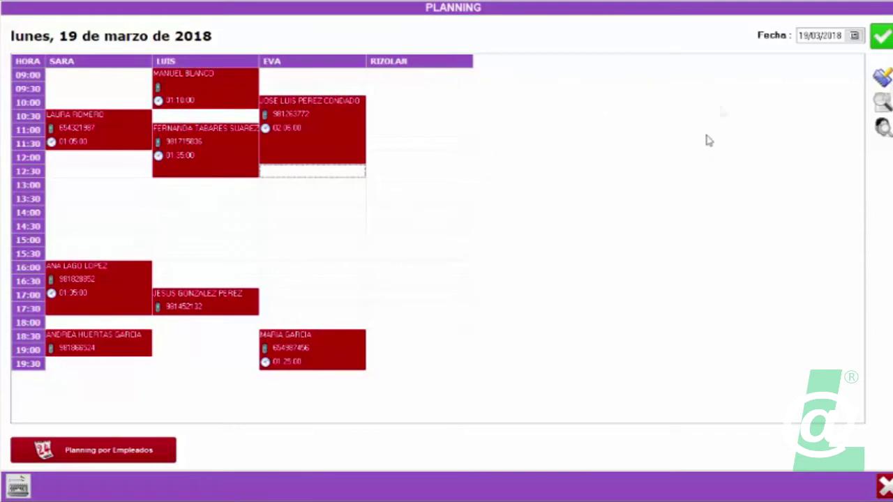
Start a 9:00 appointment for Eva and enter the contact's name and phone number.
{"action": "left_click", "coordinate": [305, 90]}
{"action": "left_click", "coordinate": [307, 76]}
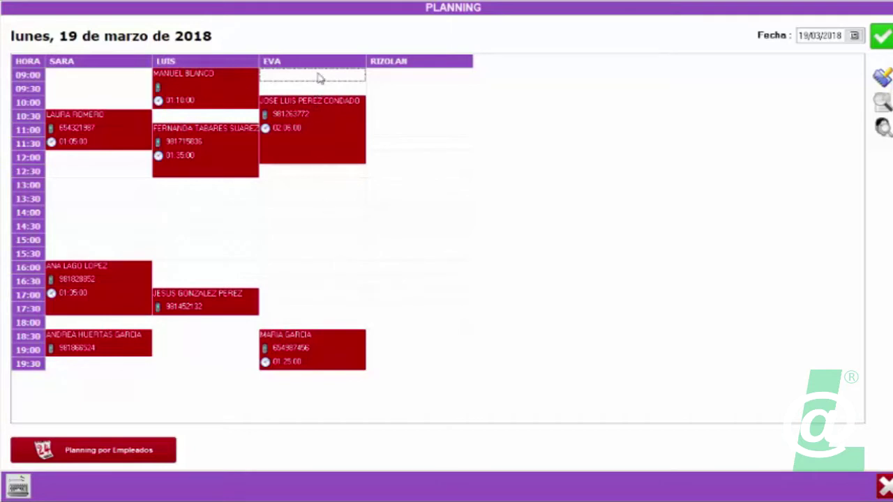
{"action": "double_click", "coordinate": [318, 79]}
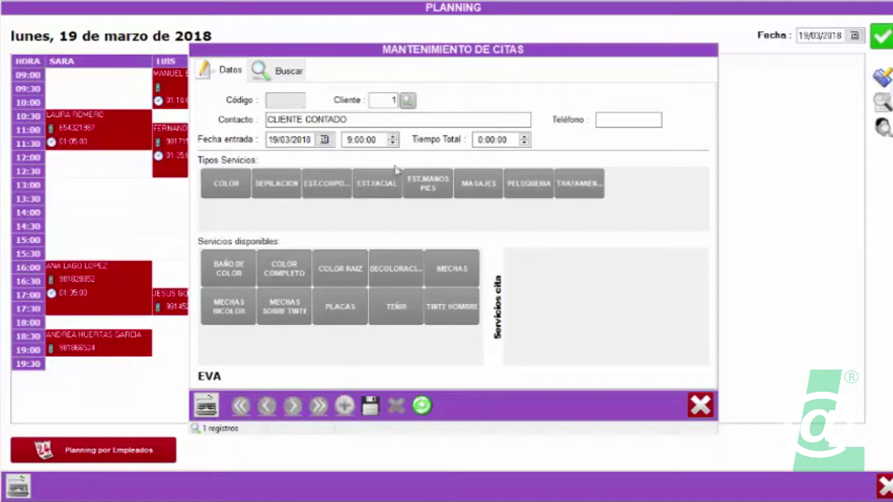
{"action": "left_click", "coordinate": [392, 101]}
{"action": "type", "text": "1"}
{"action": "left_click", "coordinate": [407, 101]}
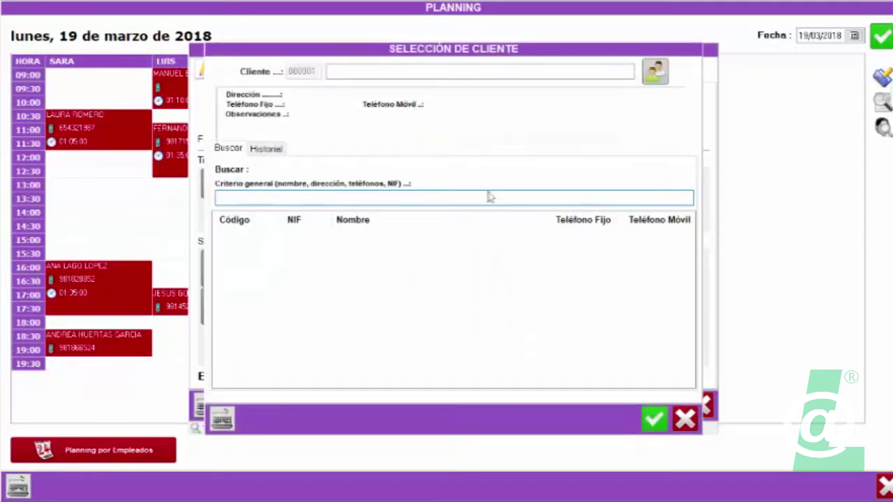
{"action": "left_click", "coordinate": [686, 417]}
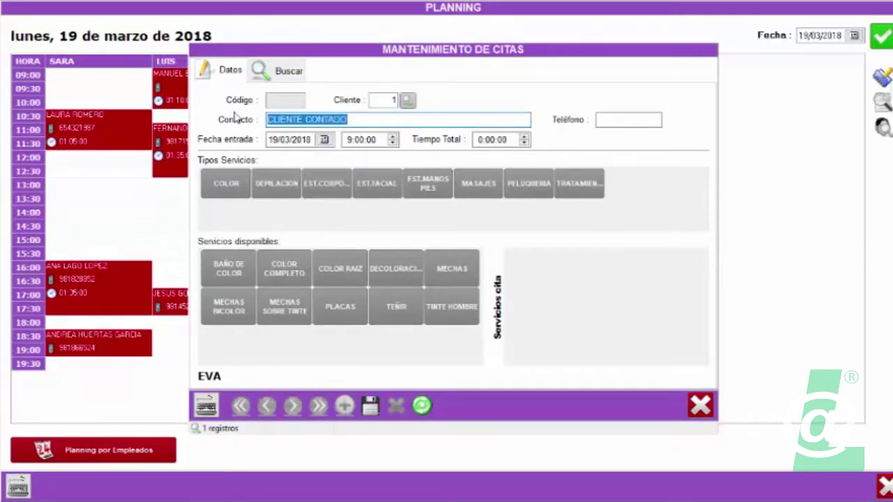
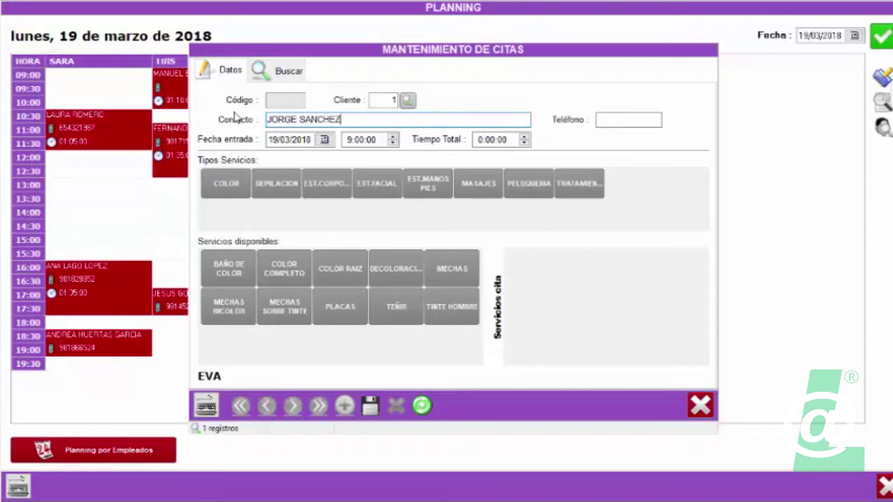
{"action": "key", "text": "Tab"}
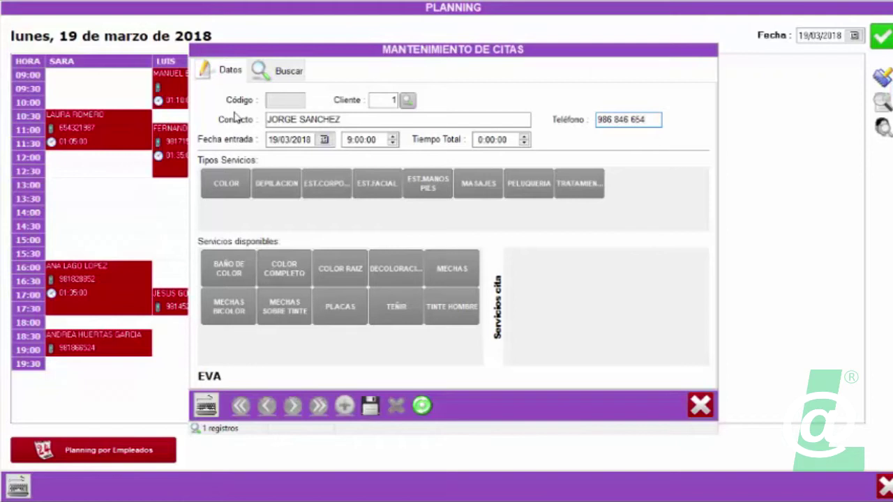
Add DEPILACION HOMBROS and DEPILACION ESPALDA, then save the appointment to the planning.
{"action": "left_click", "coordinate": [272, 184]}
{"action": "left_click", "coordinate": [363, 302]}
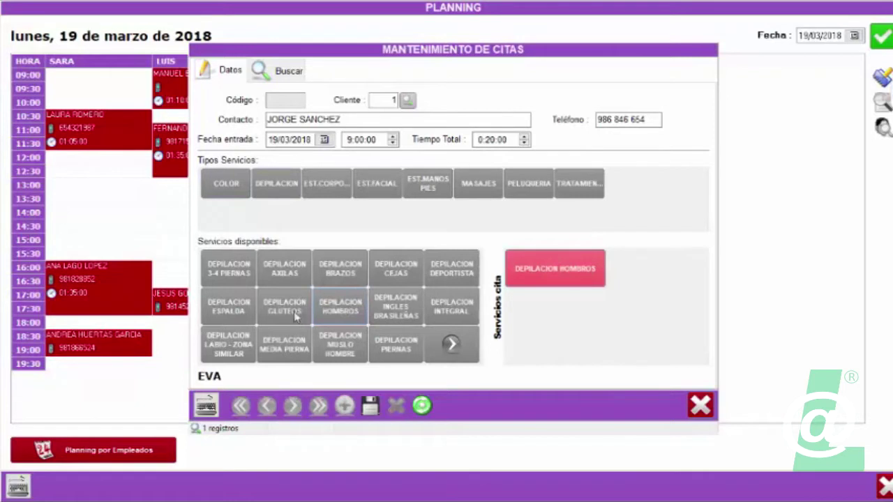
{"action": "left_click", "coordinate": [212, 311]}
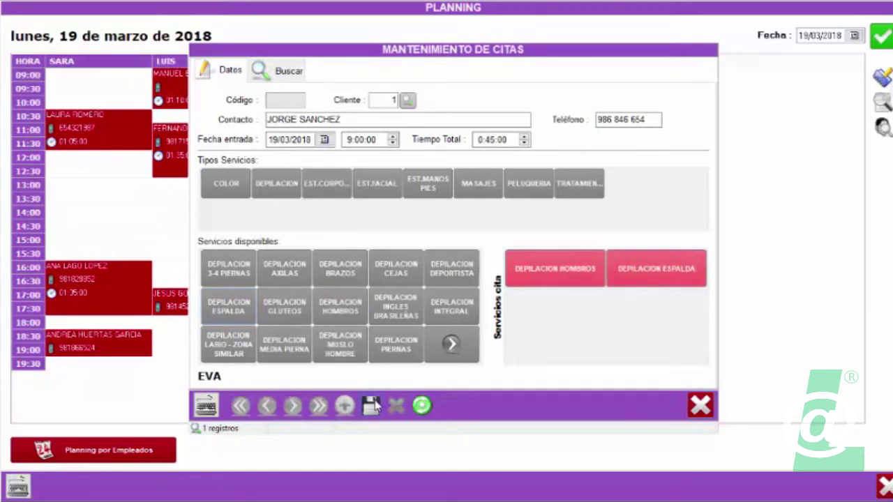
{"action": "left_click", "coordinate": [372, 405]}
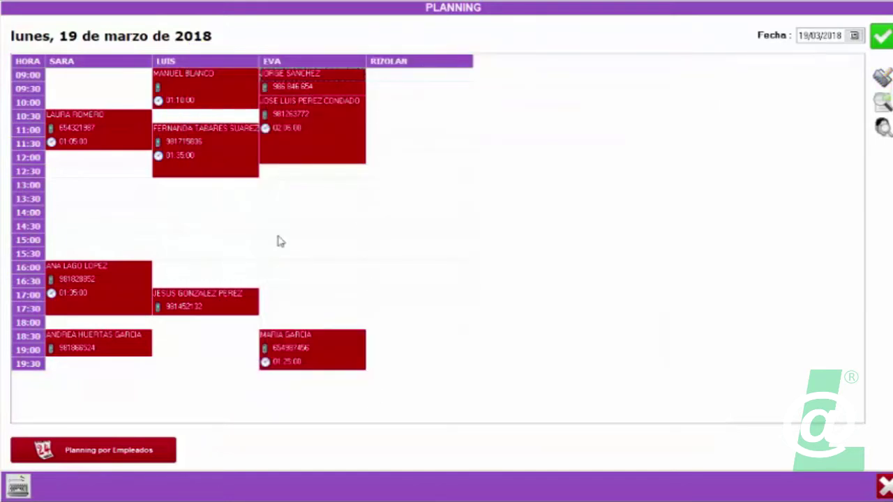
Switch the planning date to 21 March 2018.
{"action": "left_click", "coordinate": [854, 35]}
{"action": "left_click", "coordinate": [782, 101]}
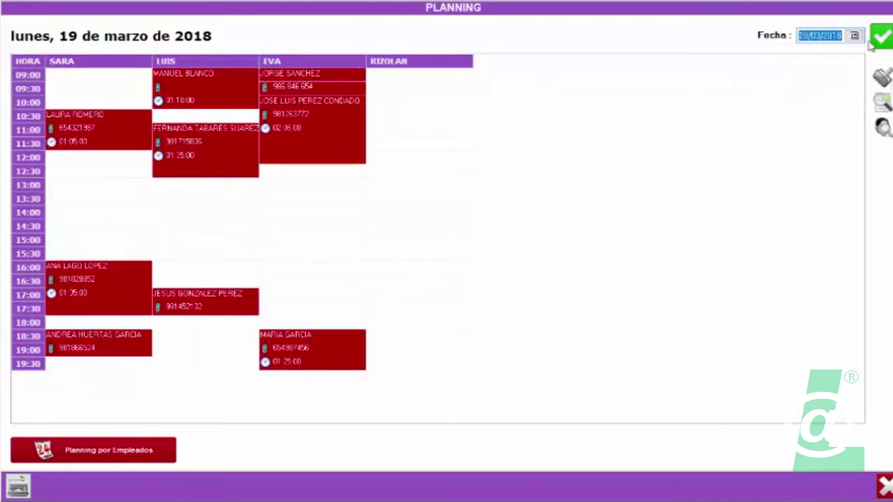
{"action": "left_click", "coordinate": [871, 45]}
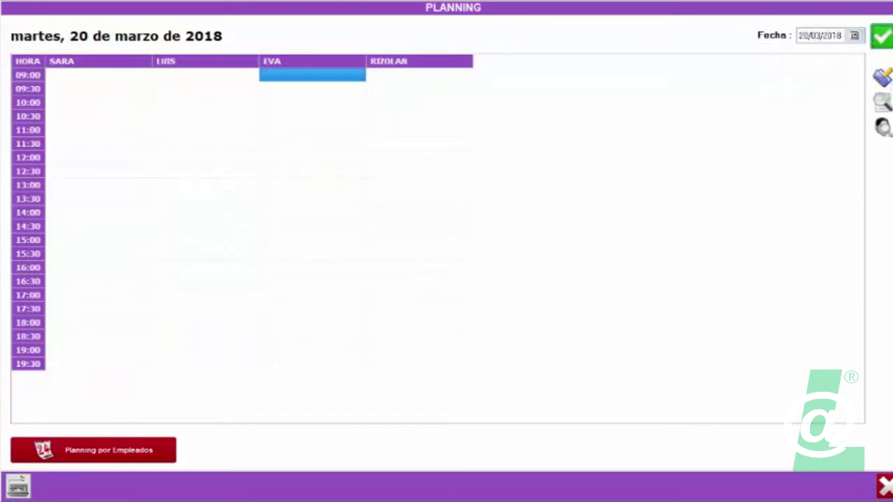
{"action": "left_click", "coordinate": [854, 35]}
{"action": "left_click", "coordinate": [790, 102]}
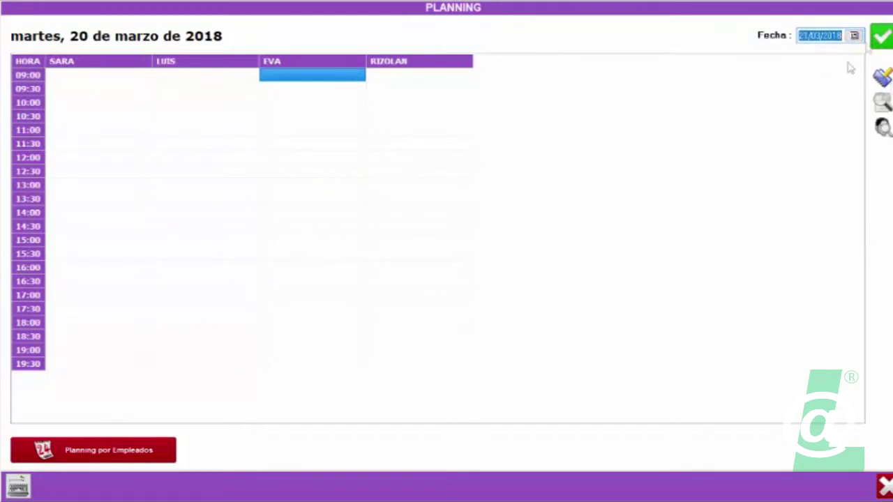
{"action": "left_click", "coordinate": [883, 33]}
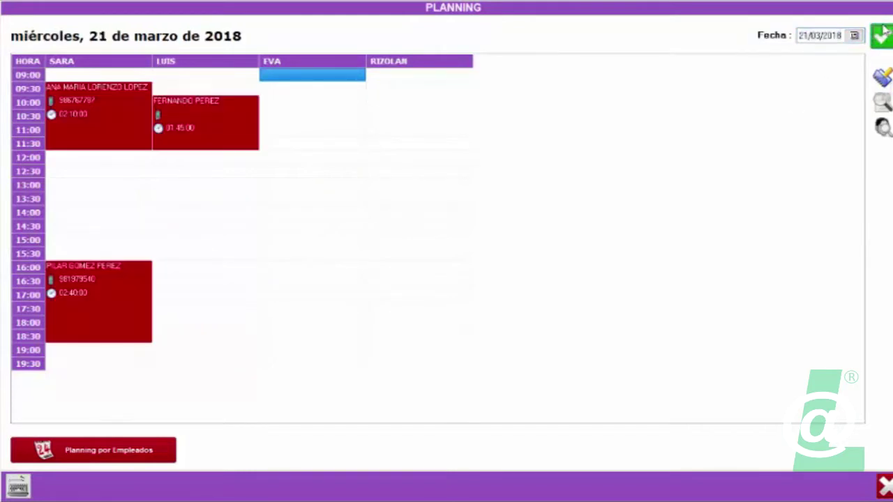
Book the looked-up client at 9:30 for CORTAR Y PEINAR SEÑORA (CORTO) and CORTE PUNTAS.
{"action": "double_click", "coordinate": [314, 77]}
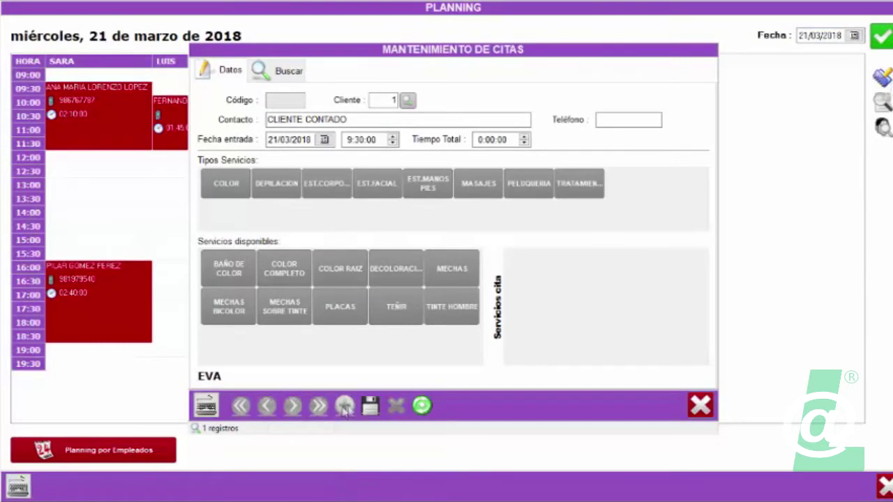
{"action": "left_click", "coordinate": [280, 140]}
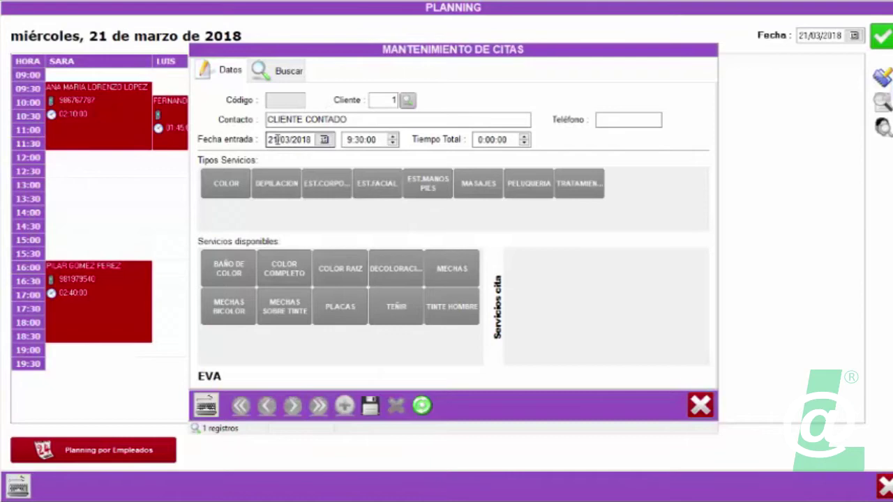
{"action": "left_click", "coordinate": [408, 101]}
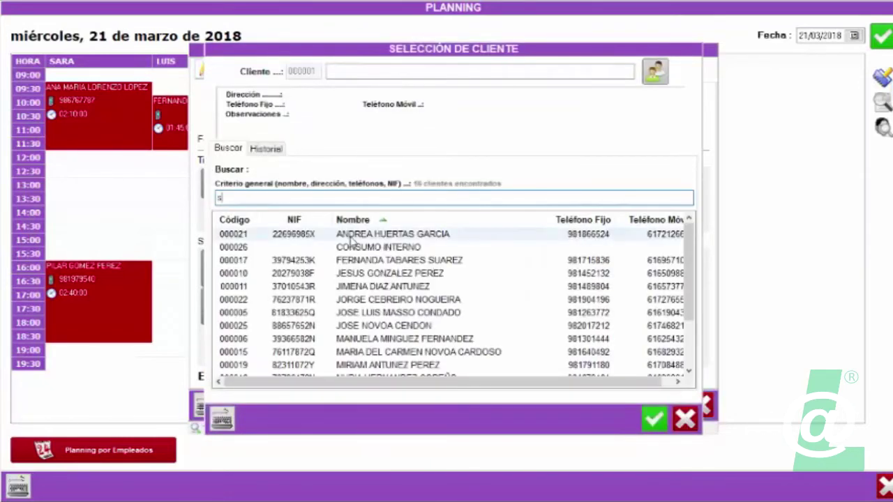
{"action": "double_click", "coordinate": [353, 240]}
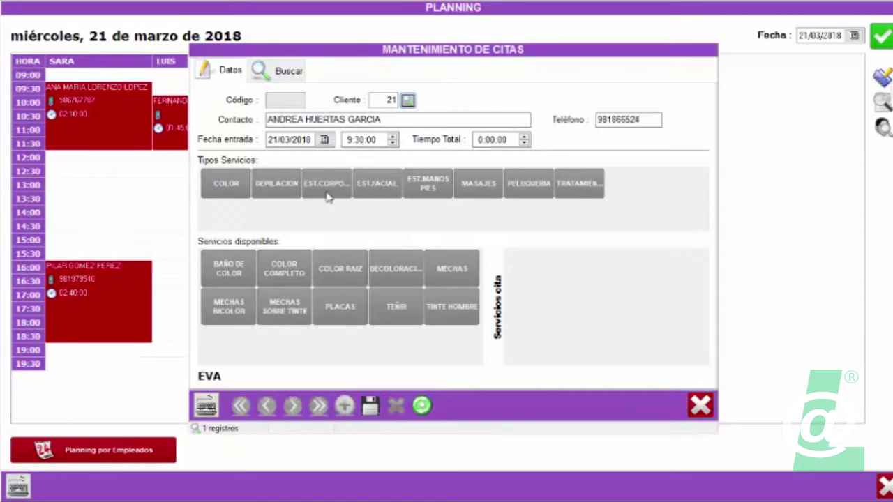
{"action": "left_click", "coordinate": [529, 185]}
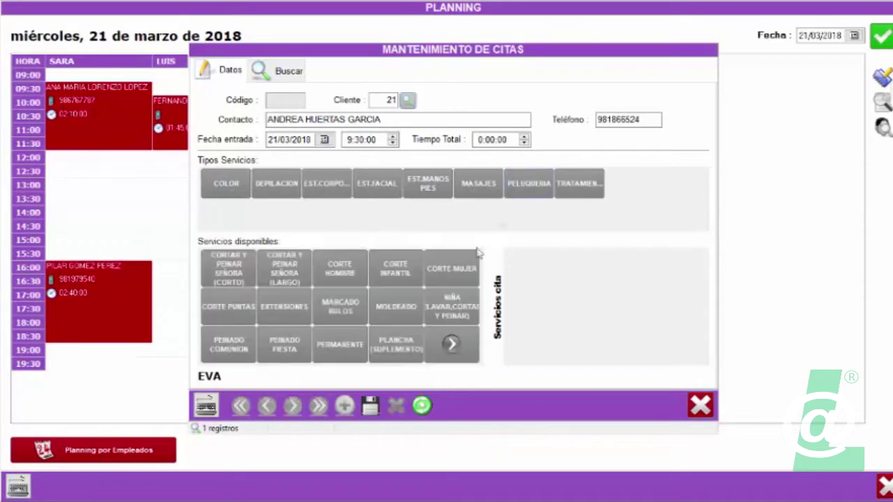
{"action": "left_click", "coordinate": [254, 279]}
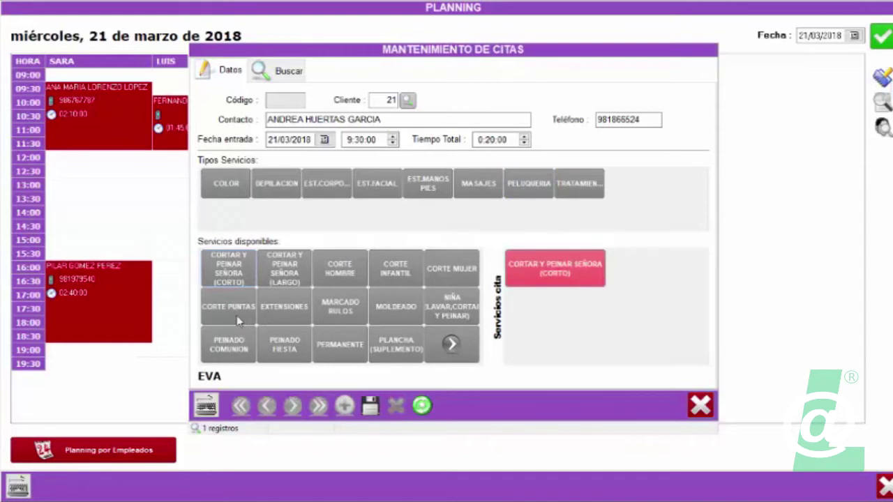
{"action": "left_click", "coordinate": [230, 307]}
{"action": "left_click", "coordinate": [370, 406]}
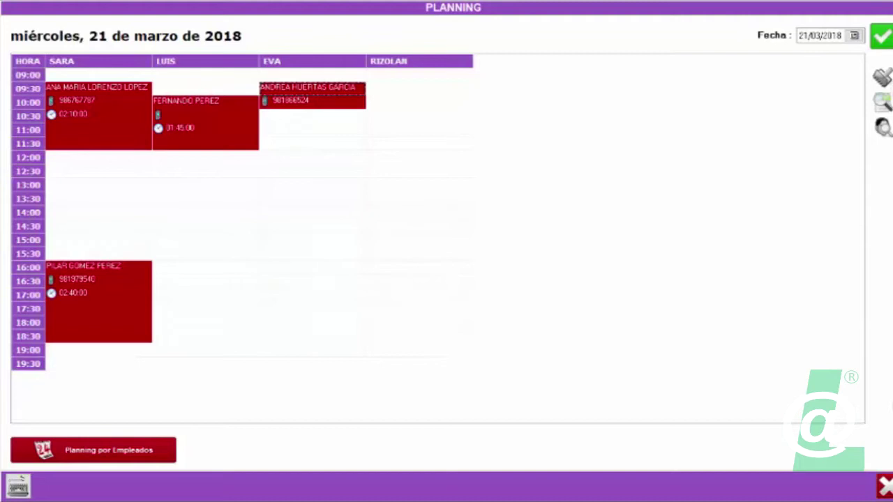
{"action": "double_click", "coordinate": [223, 213]}
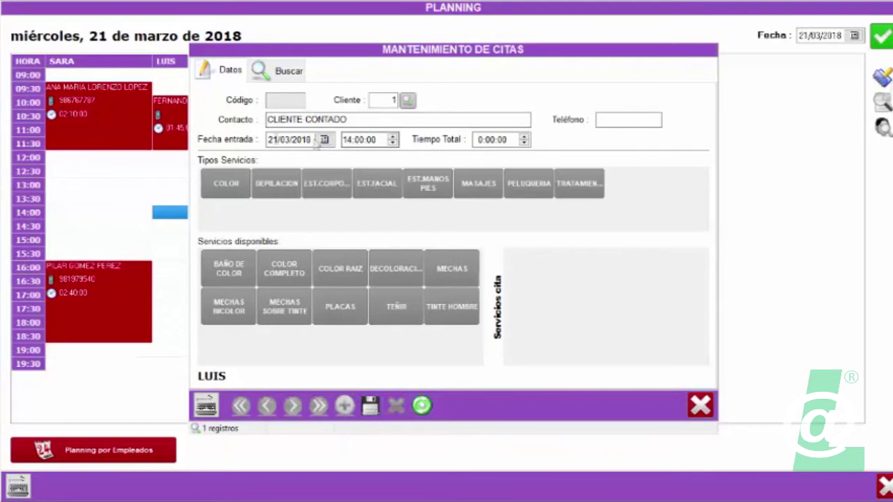
Discard the unfinished 14:00 appointment and close the planning to return to sales.
{"action": "left_click", "coordinate": [705, 411]}
{"action": "left_click", "coordinate": [884, 486]}
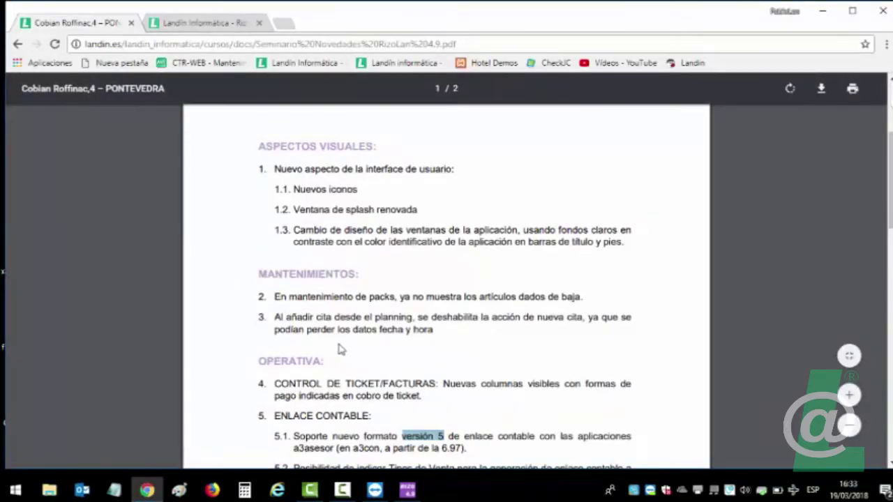
Scroll the PDF to the Enlace Contable notes on Tipos de Venta, then return to RizoLan.
{"action": "scroll", "coordinate": [340, 349], "scroll_direction": "down", "scroll_amount": 2}
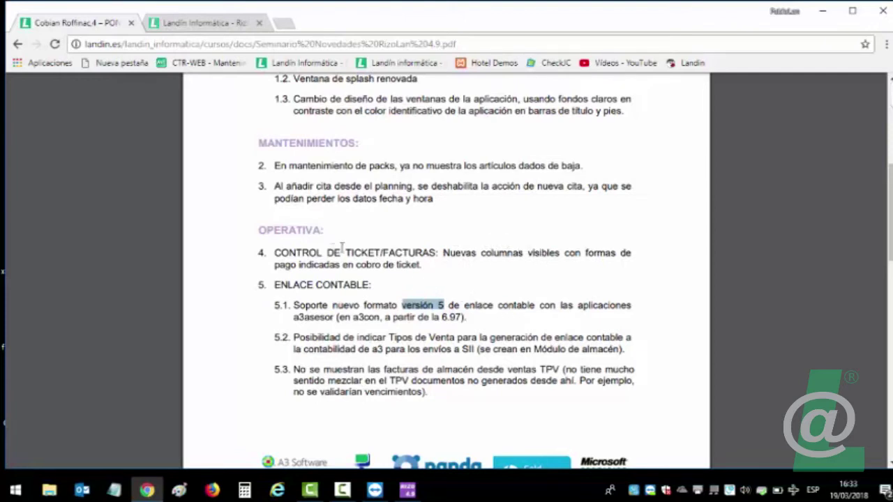
{"action": "left_click", "coordinate": [408, 490]}
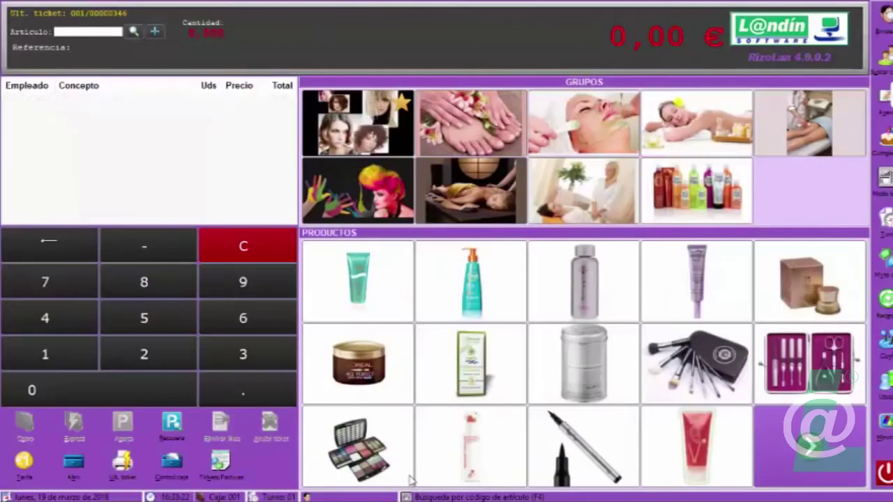
Sell the ACTIVADOR BRONCEADOR for 23,26 € under the third employee, charged straight in cash.
{"action": "left_click", "coordinate": [348, 272]}
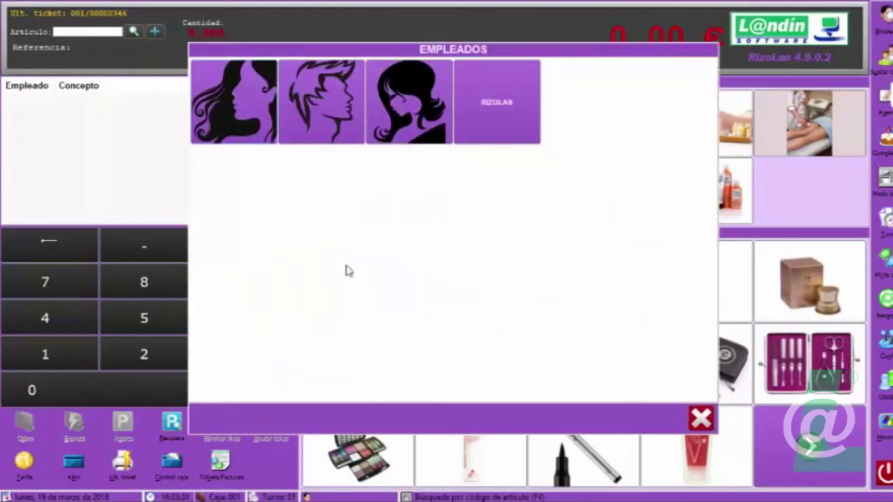
{"action": "left_click", "coordinate": [371, 98]}
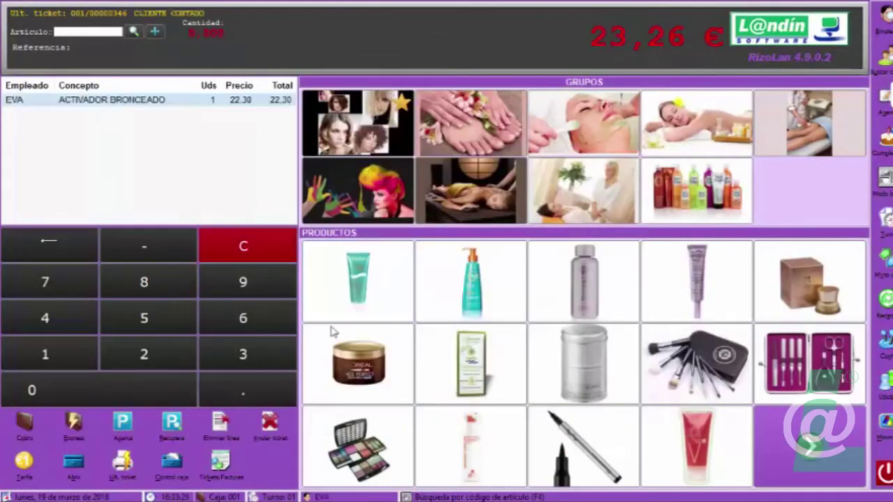
{"action": "left_click", "coordinate": [74, 423]}
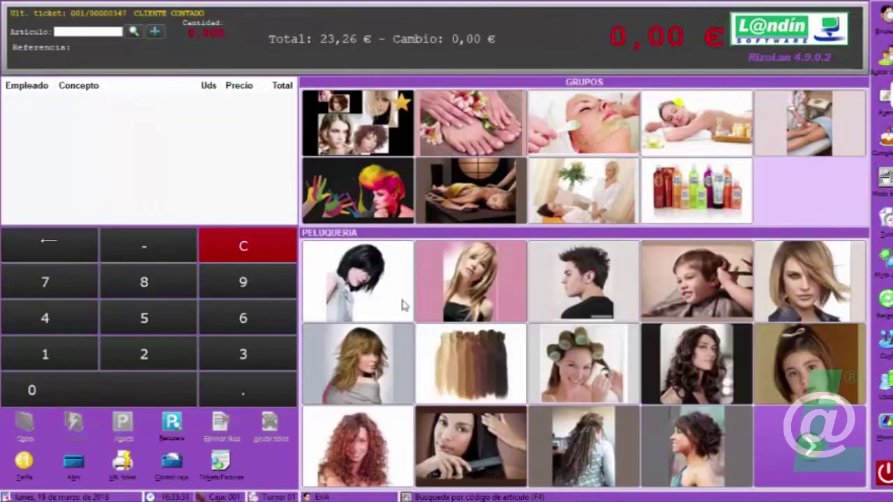
Charge a 34,94 € cut-and-style plus CORTE PUNTAS ticket fully by card, without printing.
{"action": "left_click", "coordinate": [402, 305]}
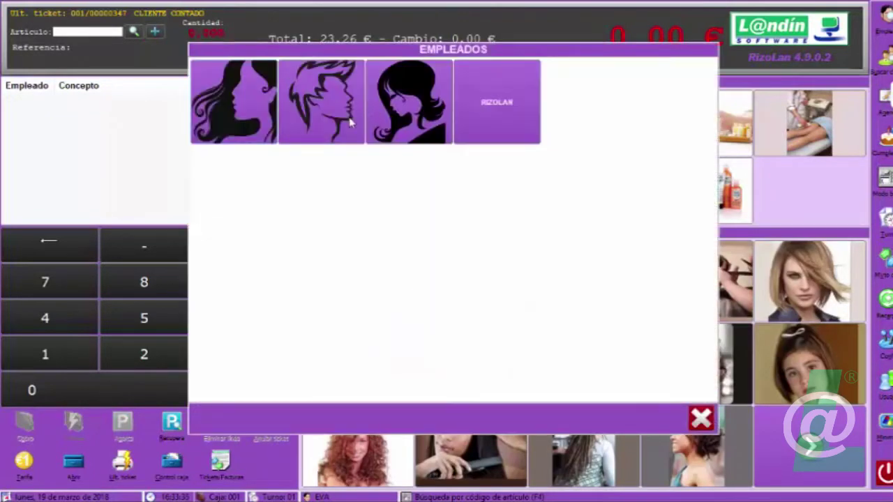
{"action": "left_click", "coordinate": [350, 123]}
{"action": "left_click", "coordinate": [360, 369]}
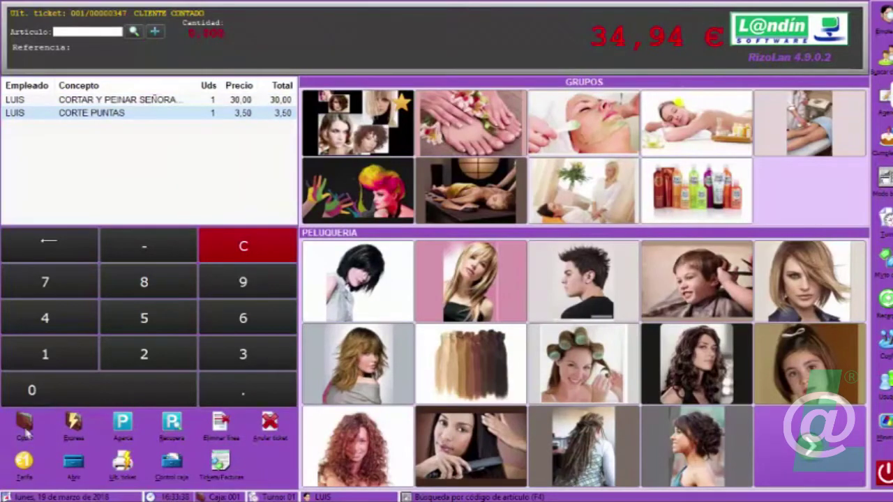
{"action": "left_click", "coordinate": [27, 433]}
{"action": "left_click", "coordinate": [505, 235]}
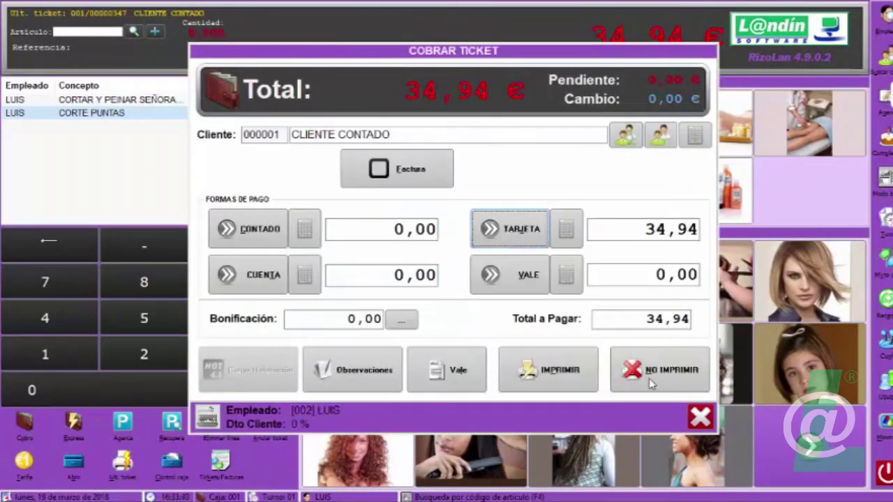
{"action": "left_click", "coordinate": [650, 383]}
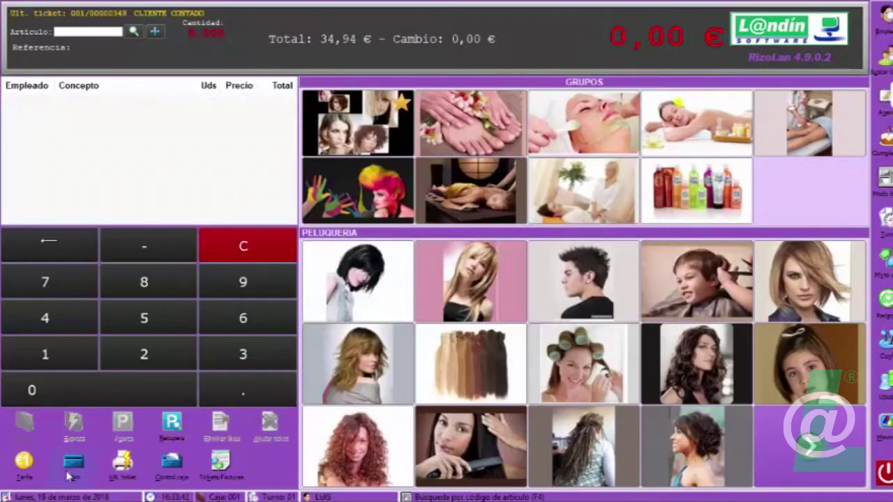
{"action": "left_click", "coordinate": [370, 305]}
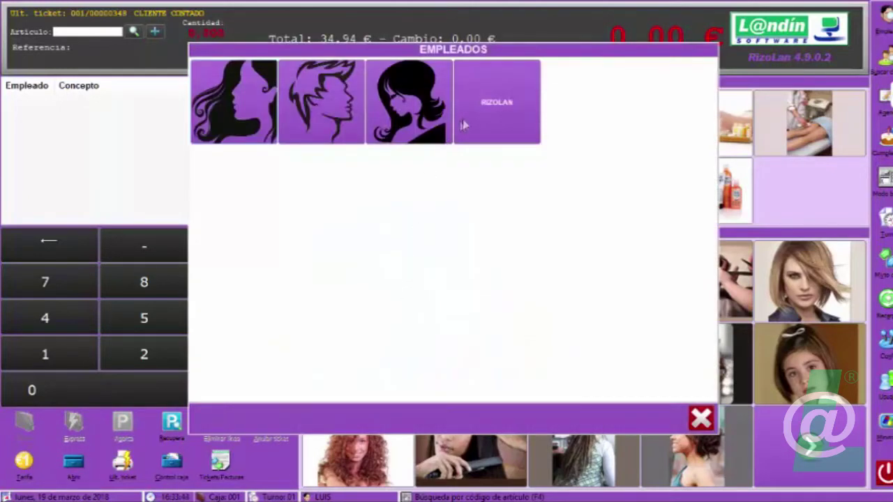
Charge the CORTAR Y PEINAR SEÑORA ticket as 10,00 € cash plus 21,29 € card, no receipt.
{"action": "left_click", "coordinate": [437, 111]}
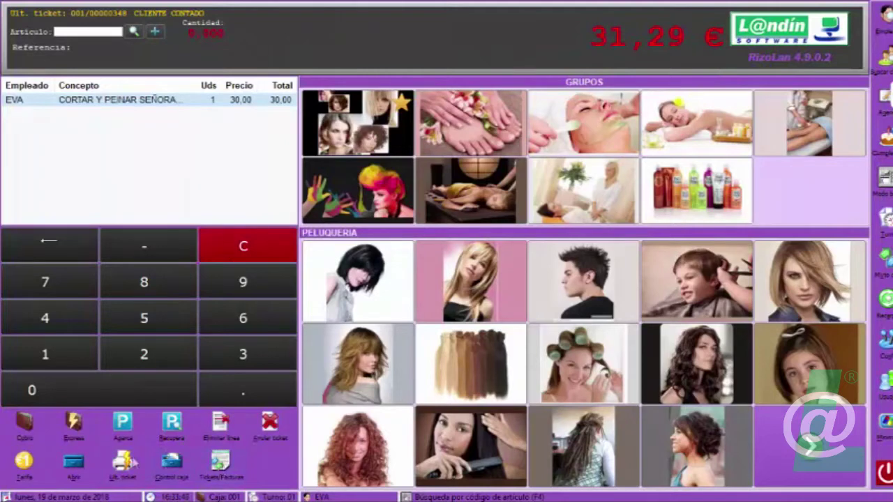
{"action": "left_click", "coordinate": [30, 432]}
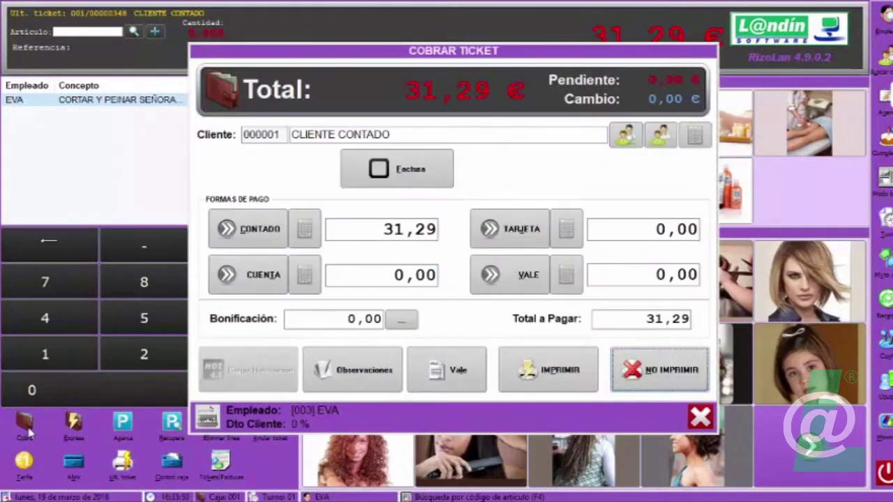
{"action": "left_click", "coordinate": [317, 234]}
{"action": "left_click", "coordinate": [399, 306]}
{"action": "left_click", "coordinate": [417, 342]}
{"action": "left_click", "coordinate": [504, 338]}
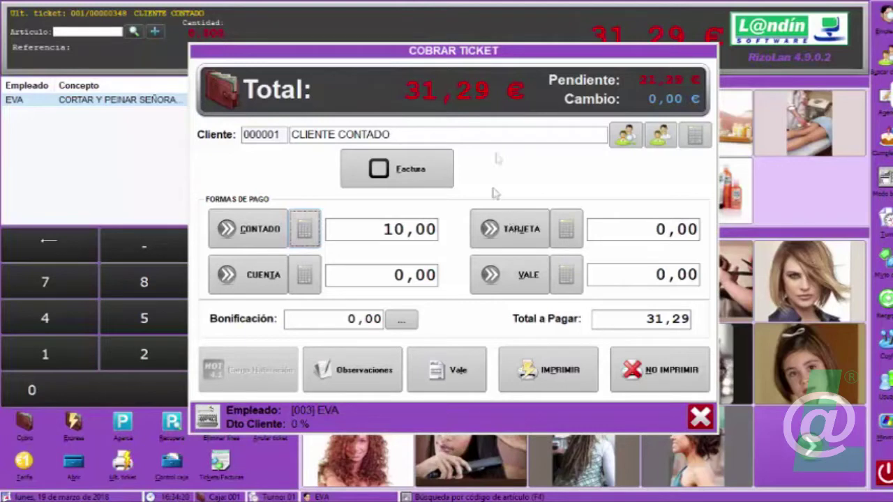
{"action": "left_click", "coordinate": [509, 229]}
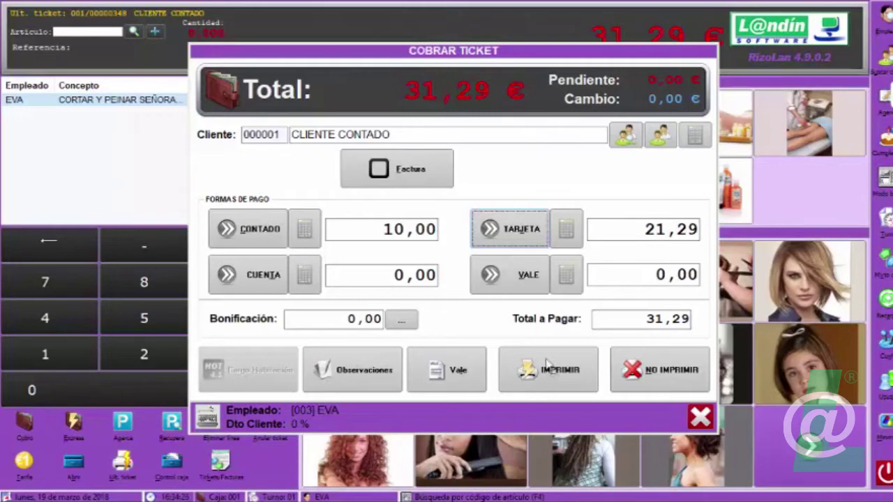
{"action": "left_click", "coordinate": [655, 389]}
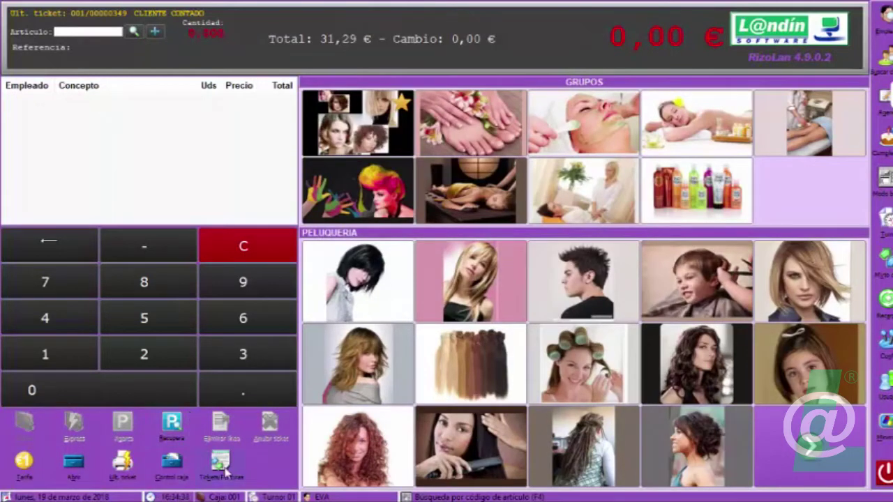
{"action": "left_click", "coordinate": [223, 472]}
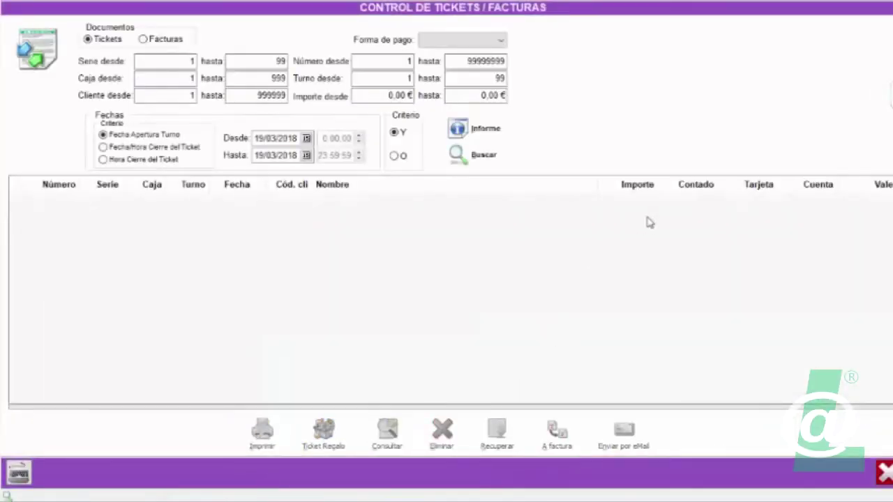
{"action": "left_click", "coordinate": [473, 154]}
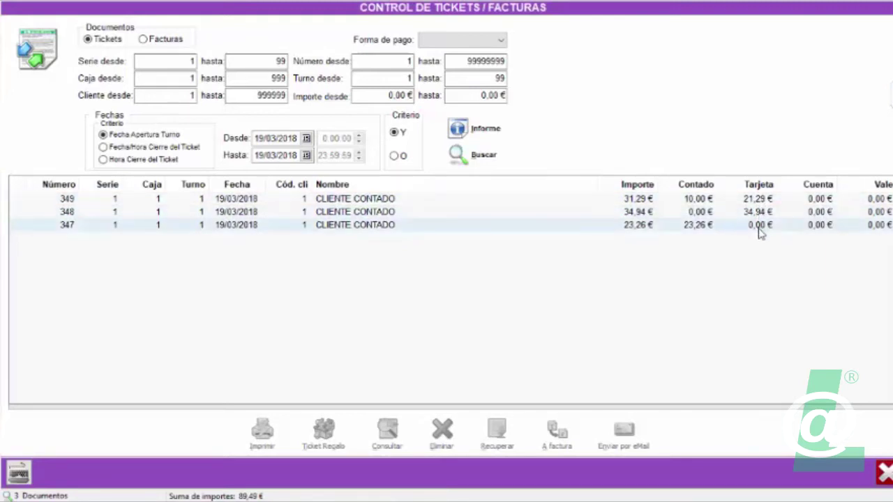
{"action": "left_click", "coordinate": [883, 474]}
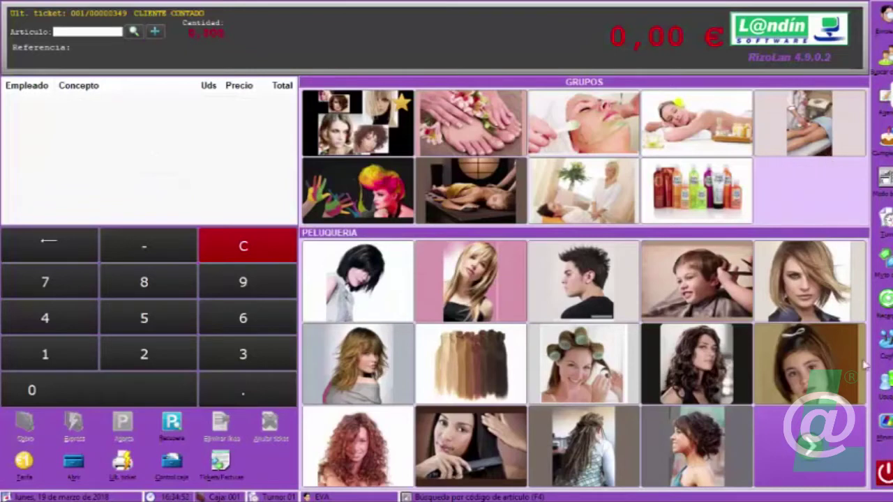
Look through the vouchers list in the general maintenance options, then close them.
{"action": "right_click", "coordinate": [778, 217]}
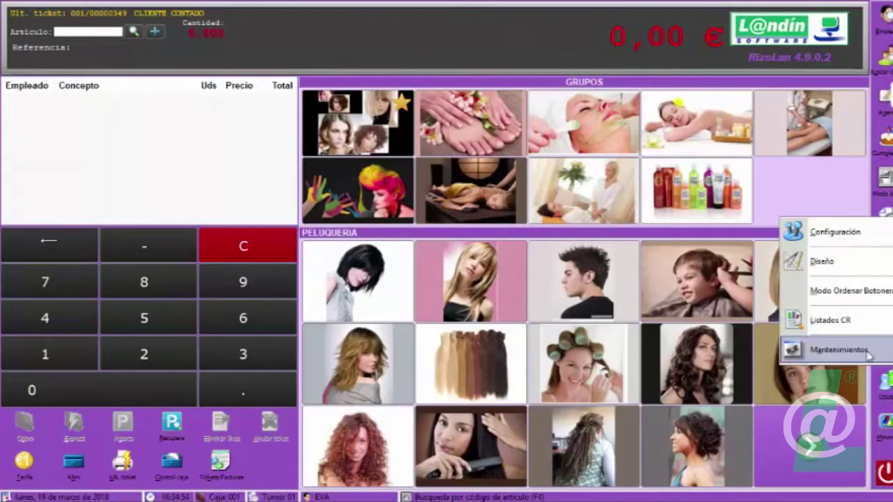
{"action": "left_click", "coordinate": [869, 354]}
{"action": "left_click", "coordinate": [288, 195]}
{"action": "left_click", "coordinate": [359, 124]}
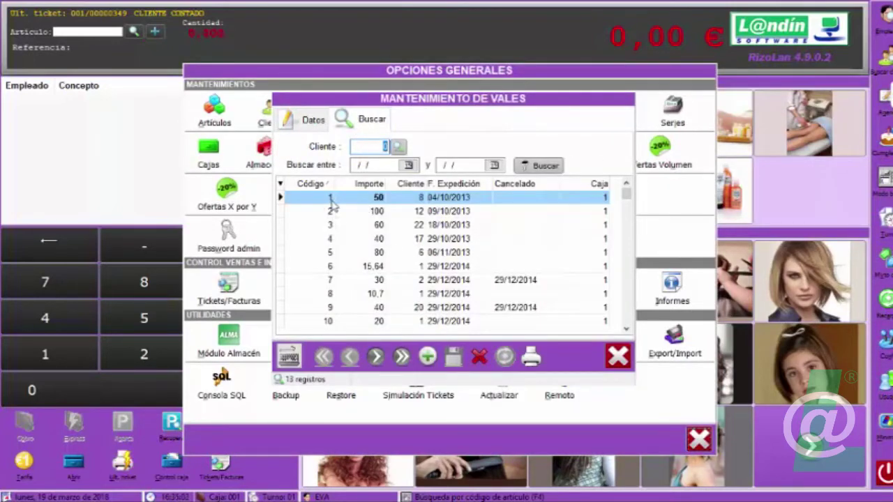
{"action": "left_click", "coordinate": [333, 200]}
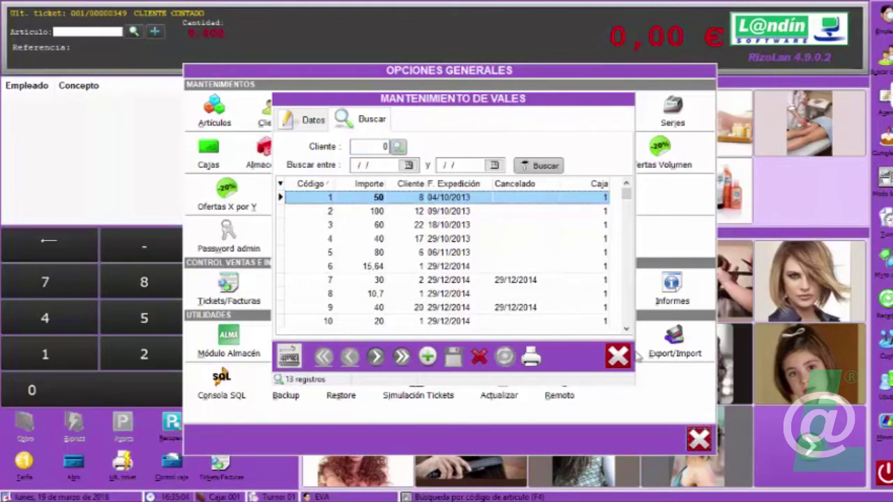
{"action": "left_click", "coordinate": [619, 357]}
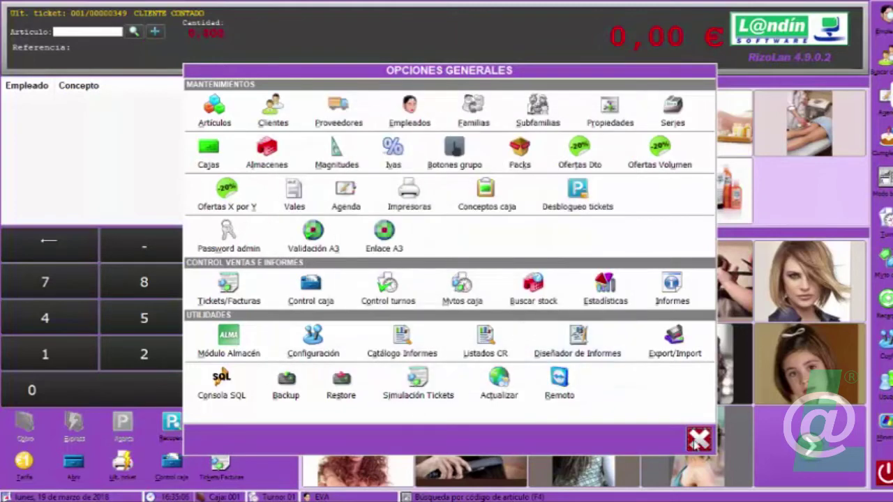
{"action": "left_click", "coordinate": [697, 441]}
Build the skincare ticket with a second Crema Facial Hidratante, reaching 114,73 €, and open payment.
{"action": "left_click", "coordinate": [671, 209]}
{"action": "left_click", "coordinate": [450, 309]}
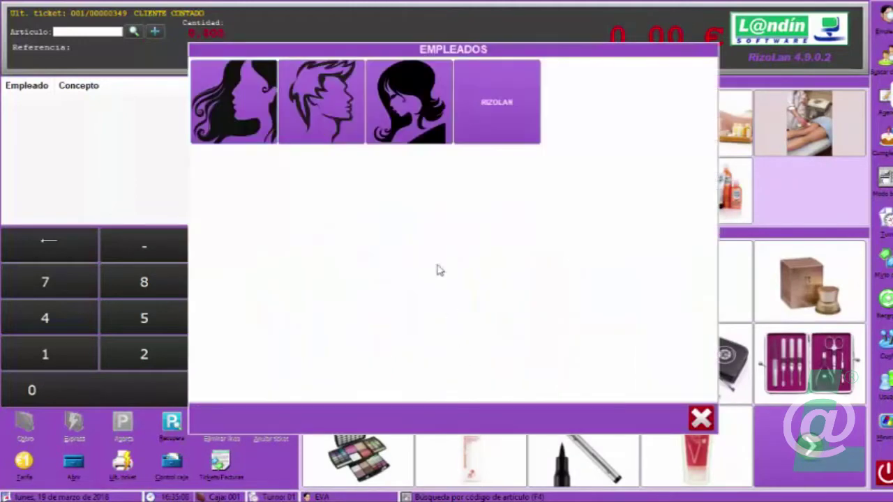
{"action": "left_click", "coordinate": [442, 126]}
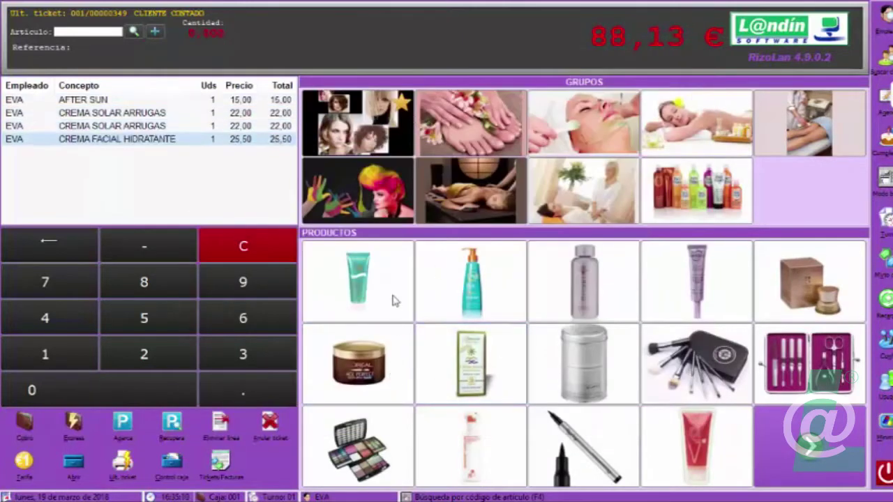
{"action": "left_click", "coordinate": [358, 363]}
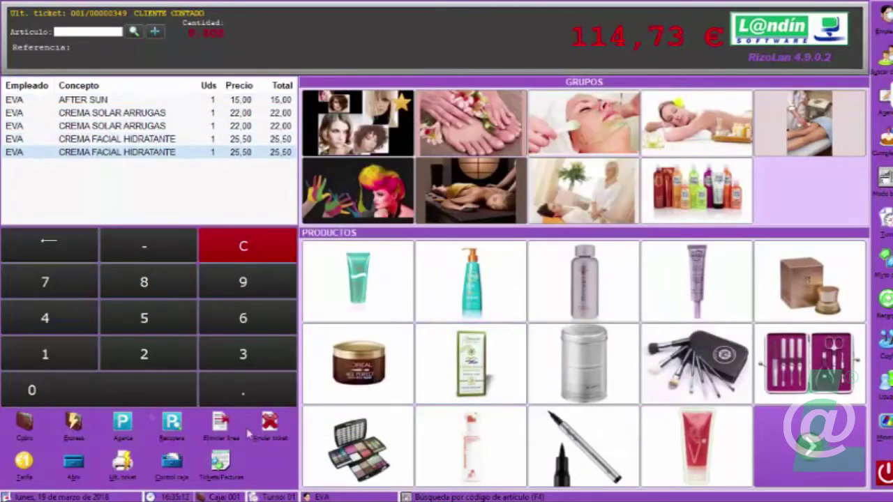
{"action": "left_click", "coordinate": [20, 425]}
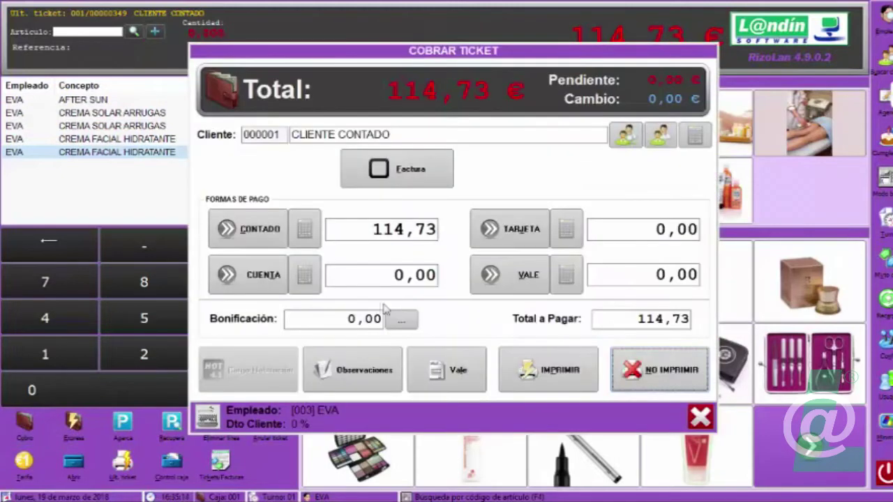
Enter 50,00 € paid by voucher and 20,00 € charged to account.
{"action": "left_click", "coordinate": [564, 281]}
{"action": "type", "text": "50"}
{"action": "left_click", "coordinate": [503, 334]}
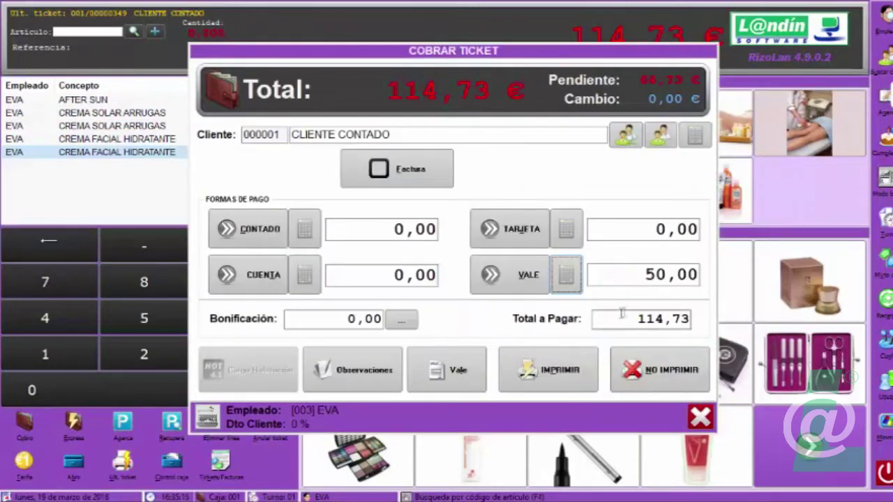
{"action": "left_click", "coordinate": [304, 275]}
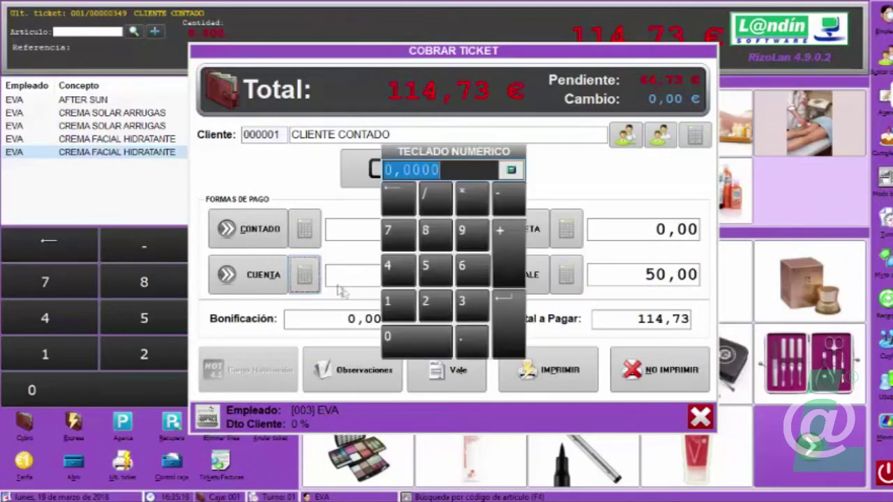
{"action": "left_click", "coordinate": [441, 307]}
{"action": "left_click", "coordinate": [417, 340]}
{"action": "left_click", "coordinate": [500, 331]}
Pay 20,00 € in cash and the remaining 24,73 € by card, without printing.
{"action": "left_click", "coordinate": [304, 229]}
{"action": "left_click", "coordinate": [439, 307]}
{"action": "left_click", "coordinate": [417, 340]}
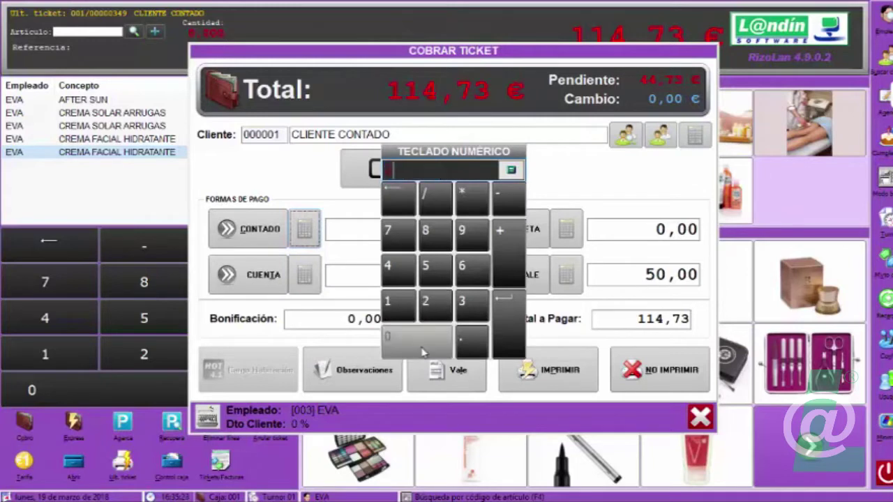
{"action": "left_click", "coordinate": [499, 330]}
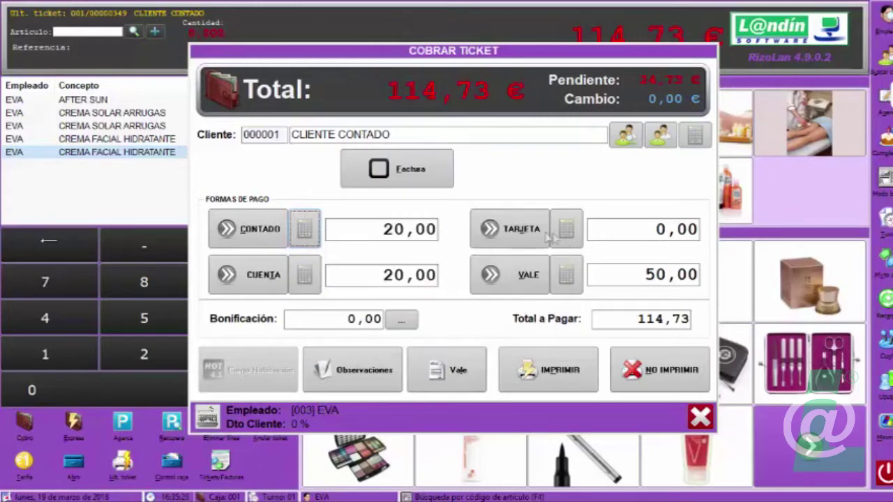
{"action": "left_click", "coordinate": [495, 235]}
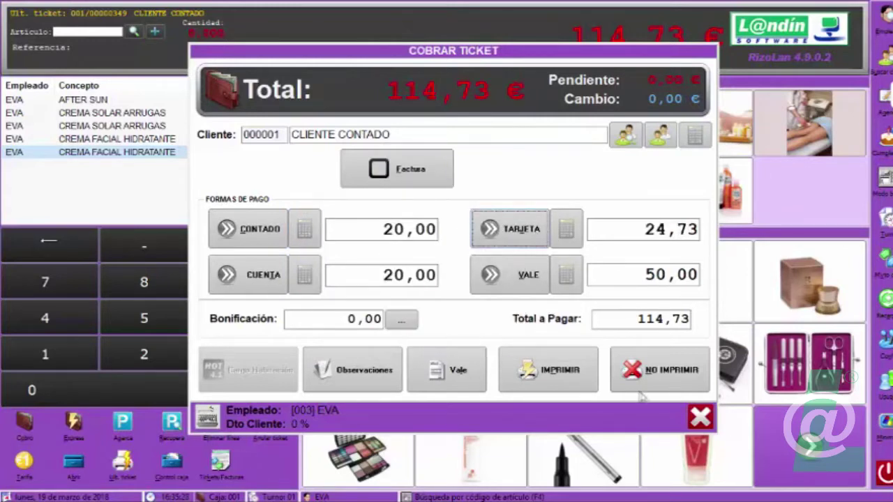
{"action": "left_click", "coordinate": [635, 374]}
Open the ticket history and list the day's tickets paid by Contado.
{"action": "left_click", "coordinate": [221, 461]}
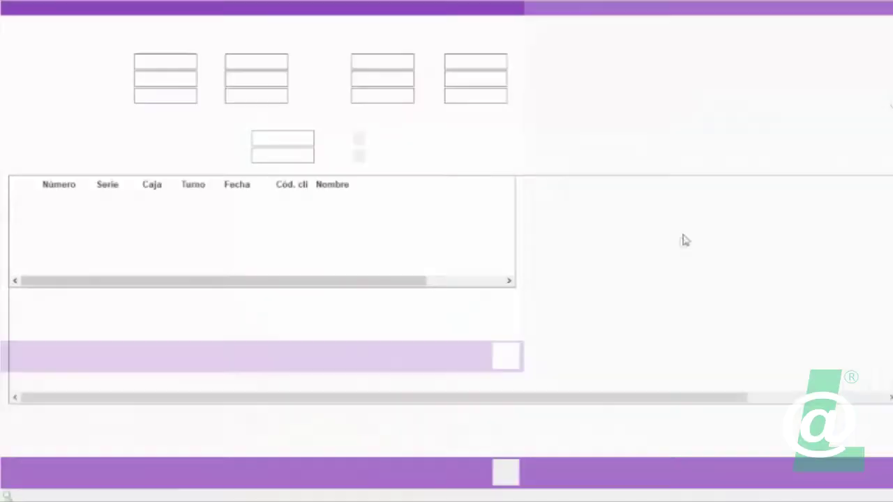
{"action": "left_click", "coordinate": [457, 155]}
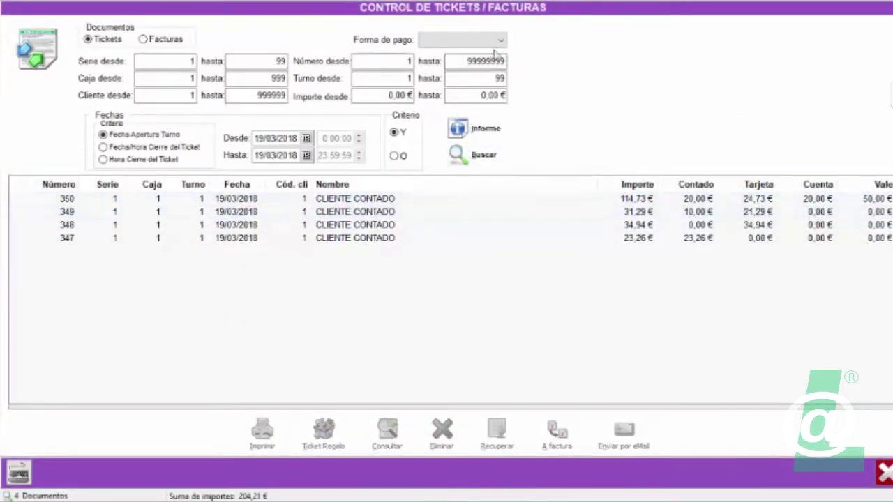
{"action": "left_click", "coordinate": [457, 39]}
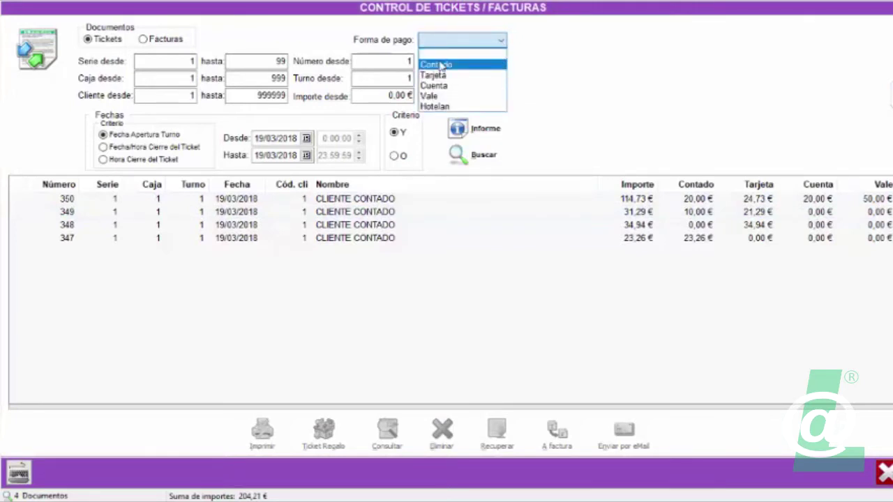
{"action": "left_click", "coordinate": [436, 65]}
{"action": "left_click", "coordinate": [477, 156]}
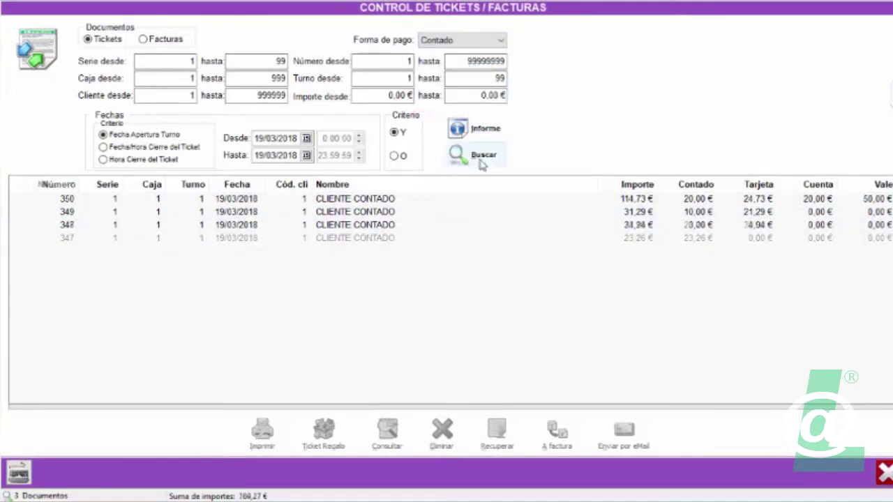
Filter the tickets by Tarjeta (three totalling 180,96 €), then close the history window.
{"action": "left_click", "coordinate": [491, 41]}
{"action": "left_click", "coordinate": [453, 70]}
{"action": "left_click", "coordinate": [453, 155]}
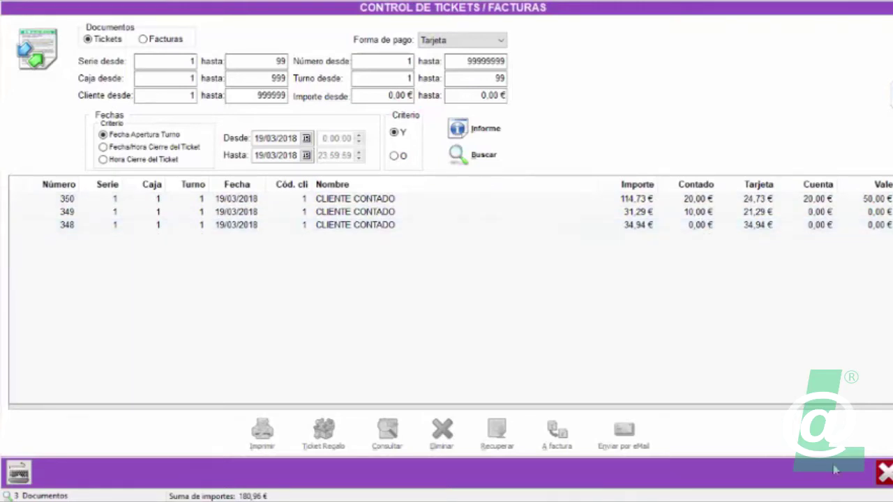
{"action": "key", "text": "Escape"}
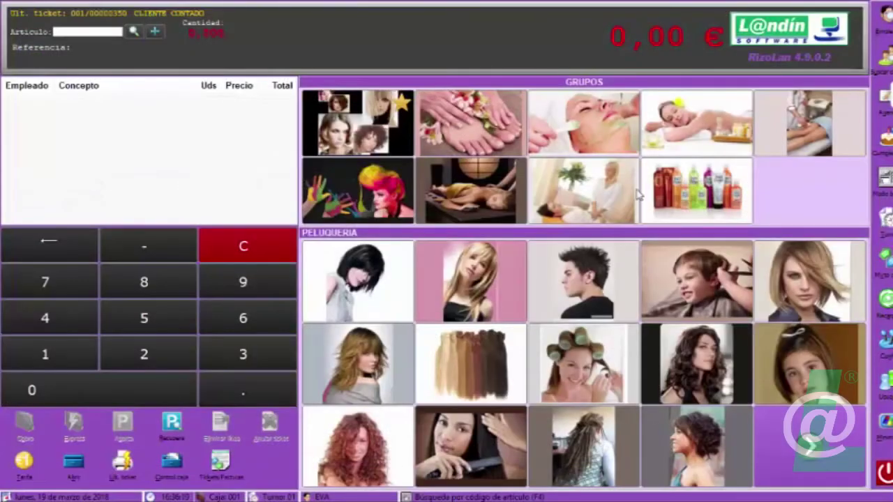
Add a CORTAR Y PEINAR SEÑORA service (31,29 €) to a new ticket for the stylist.
{"action": "left_click", "coordinate": [696, 190]}
{"action": "left_click", "coordinate": [359, 138]}
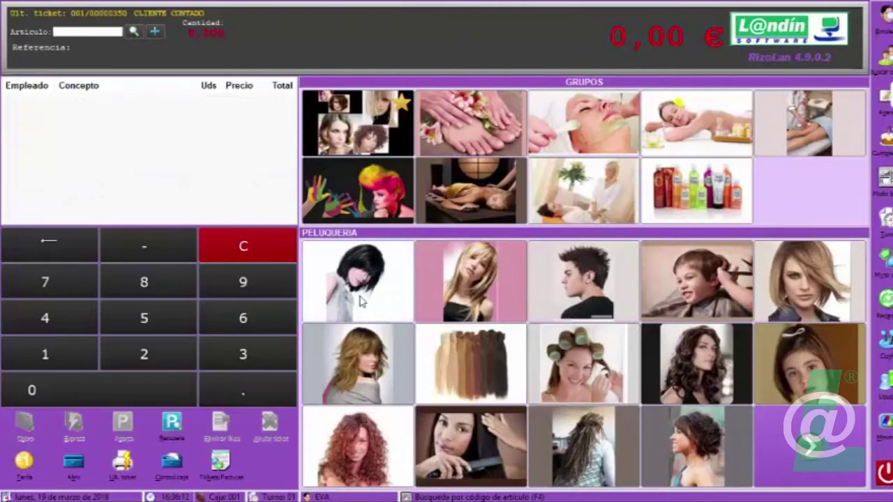
{"action": "left_click", "coordinate": [363, 302]}
{"action": "left_click", "coordinate": [323, 105]}
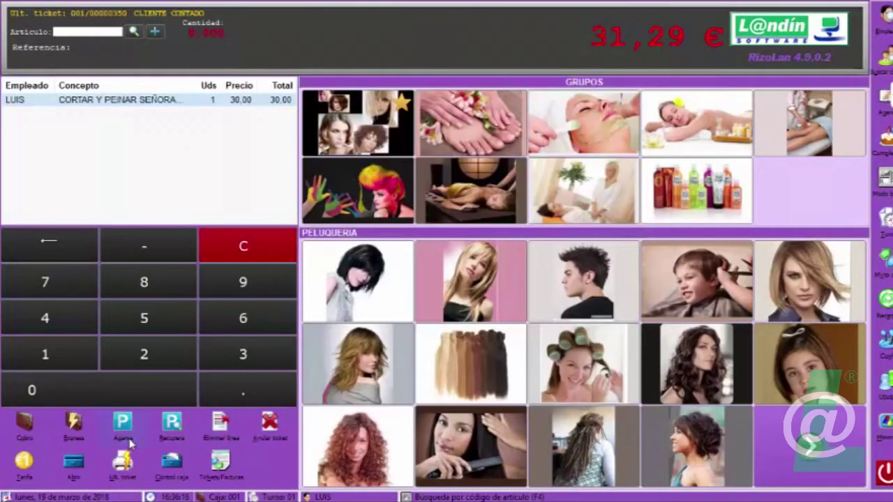
Charge the ticket with 32,00 € cash, giving 0,71 € change, without printing.
{"action": "left_click", "coordinate": [23, 425]}
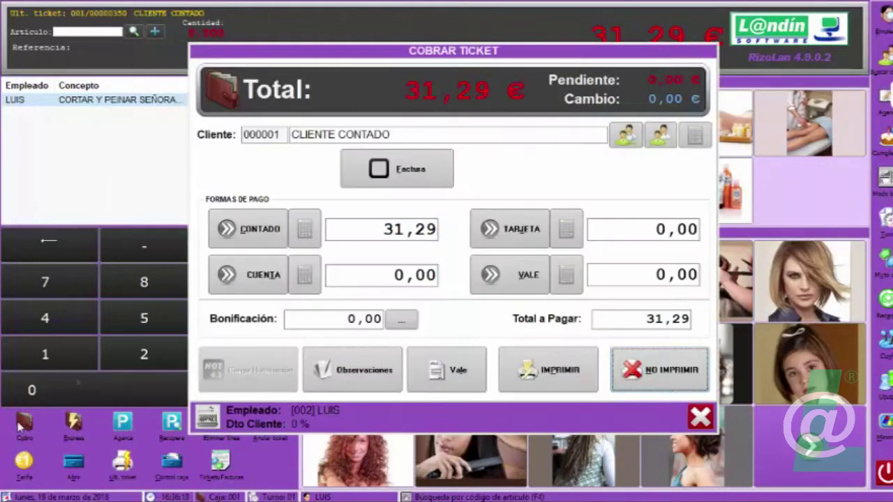
{"action": "left_click", "coordinate": [305, 229]}
{"action": "left_click", "coordinate": [463, 301]}
{"action": "left_click", "coordinate": [426, 300]}
{"action": "left_click", "coordinate": [497, 311]}
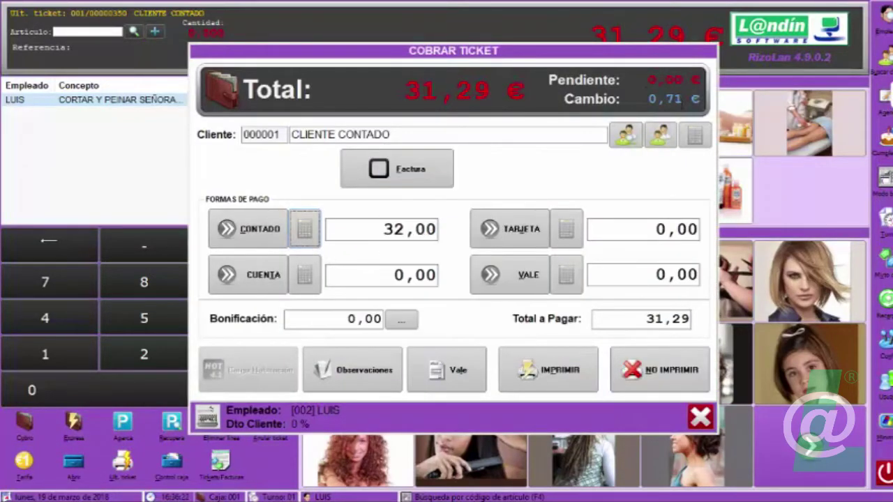
{"action": "left_click", "coordinate": [656, 377]}
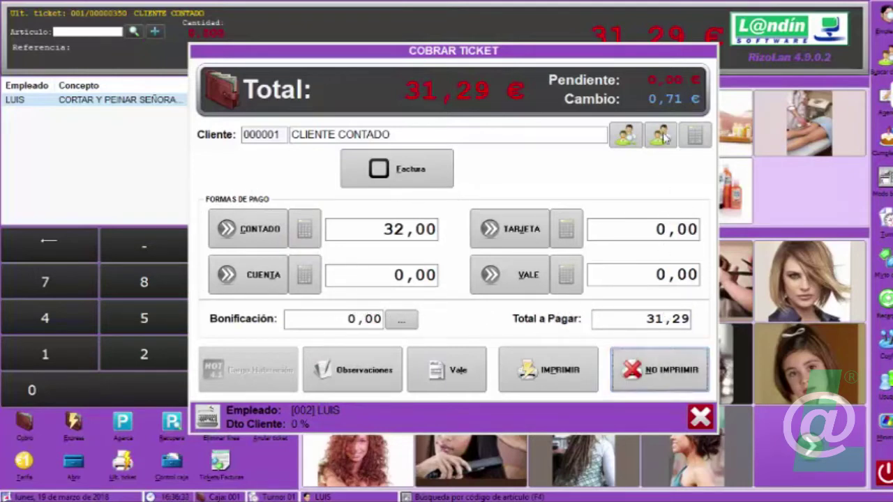
{"action": "left_click", "coordinate": [660, 370]}
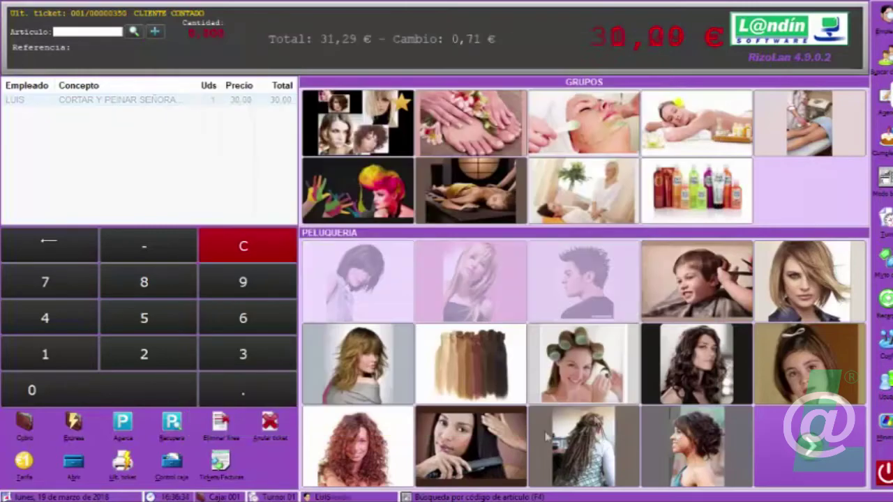
{"action": "left_click", "coordinate": [222, 466]}
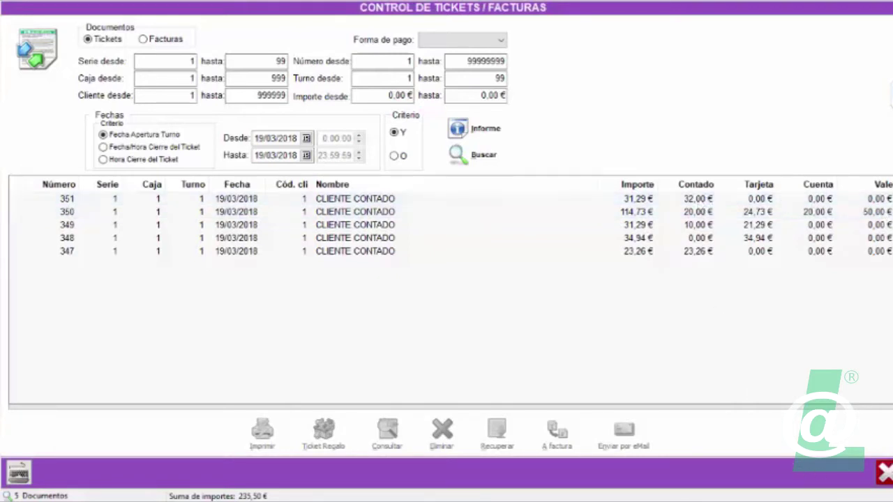
{"action": "left_click", "coordinate": [885, 473]}
Ring up a split-ends trim for the stylist at 34,94 € and apply a 5,00 € discount.
{"action": "left_click", "coordinate": [352, 394]}
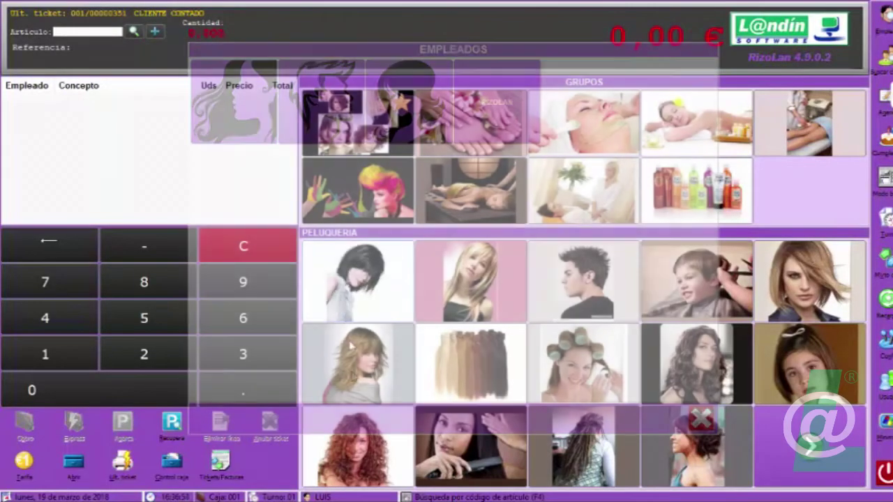
{"action": "left_click", "coordinate": [329, 116]}
{"action": "left_click", "coordinate": [340, 370]}
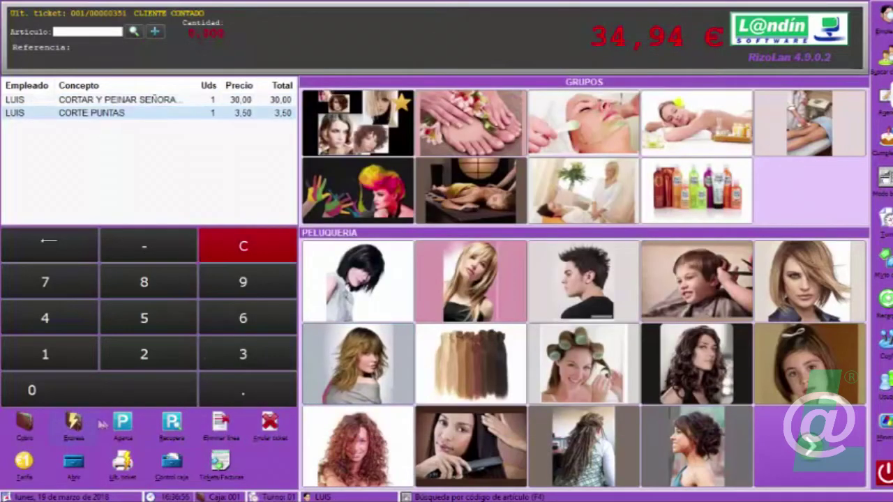
{"action": "left_click", "coordinate": [26, 424]}
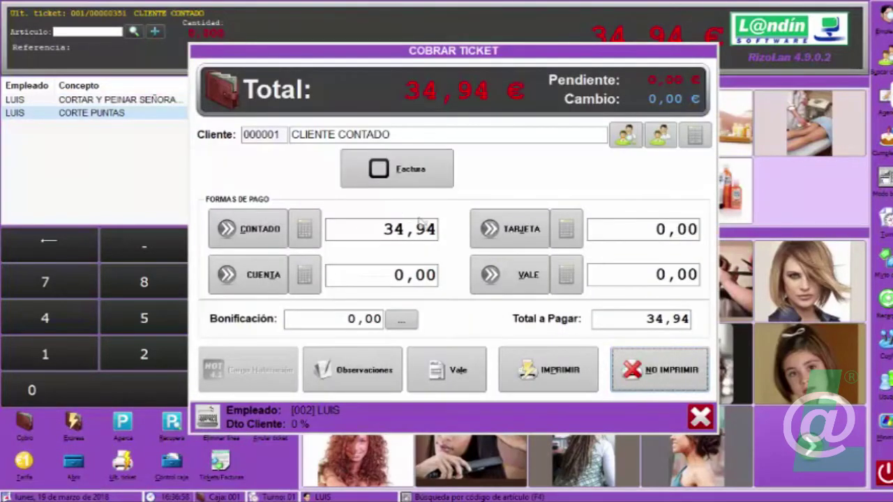
{"action": "left_click", "coordinate": [351, 319]}
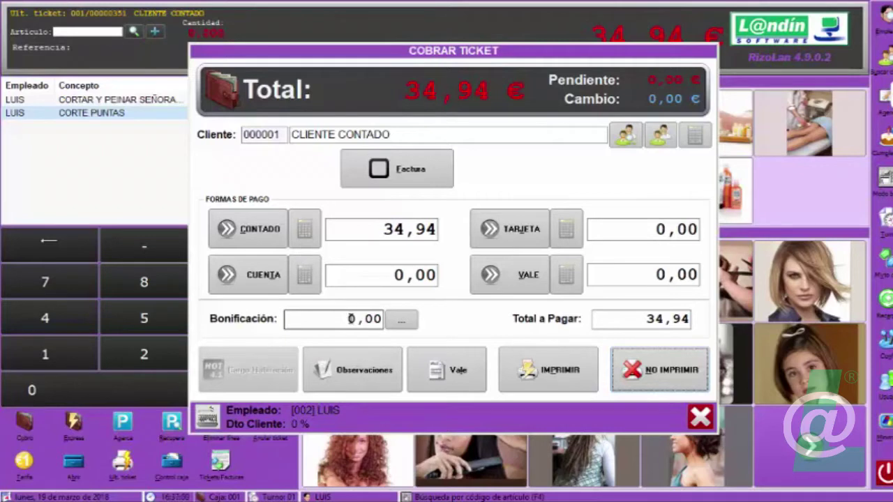
{"action": "left_click", "coordinate": [402, 326]}
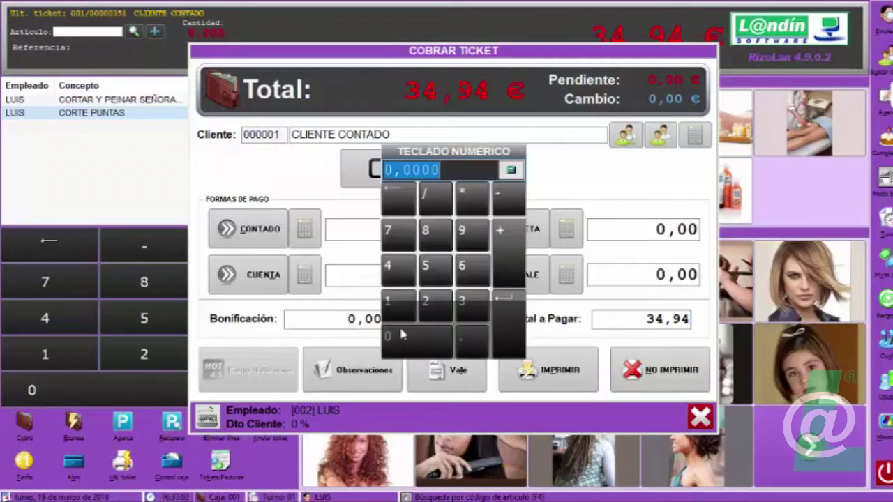
{"action": "left_click", "coordinate": [422, 271]}
{"action": "left_click", "coordinate": [511, 346]}
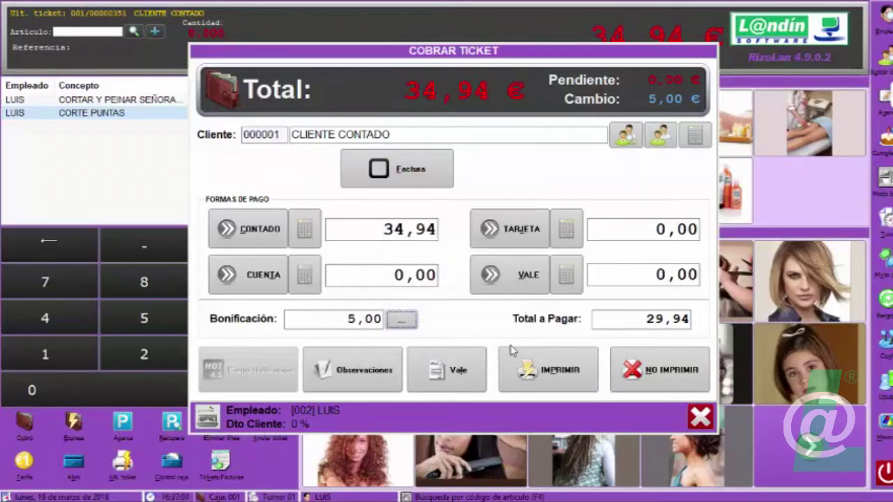
Take 29,94 € in cash without printing, then list today's tickets 347–352.
{"action": "left_click", "coordinate": [305, 231]}
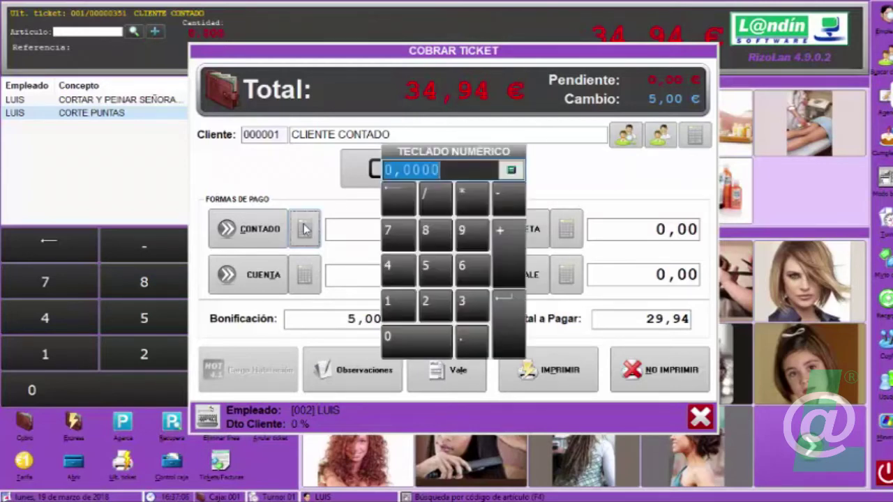
{"action": "left_click", "coordinate": [425, 302]}
{"action": "left_click", "coordinate": [461, 232]}
{"action": "left_click", "coordinate": [481, 347]}
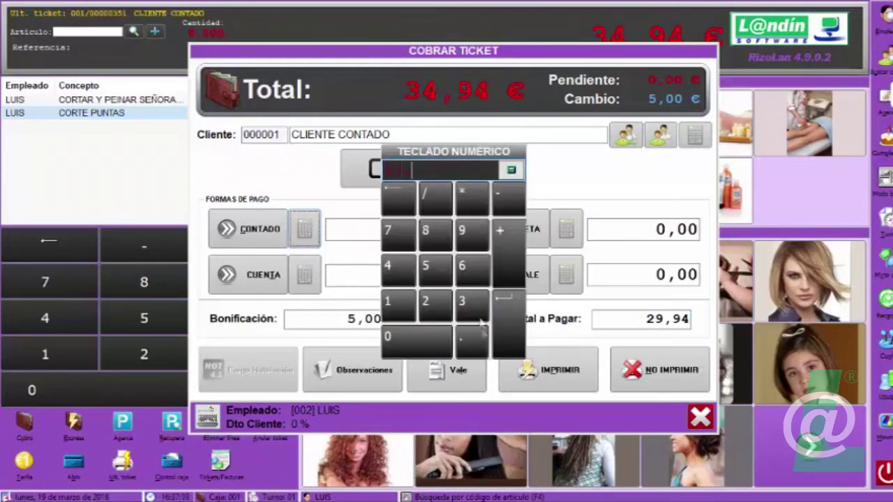
{"action": "left_click", "coordinate": [475, 244]}
{"action": "left_click", "coordinate": [399, 271]}
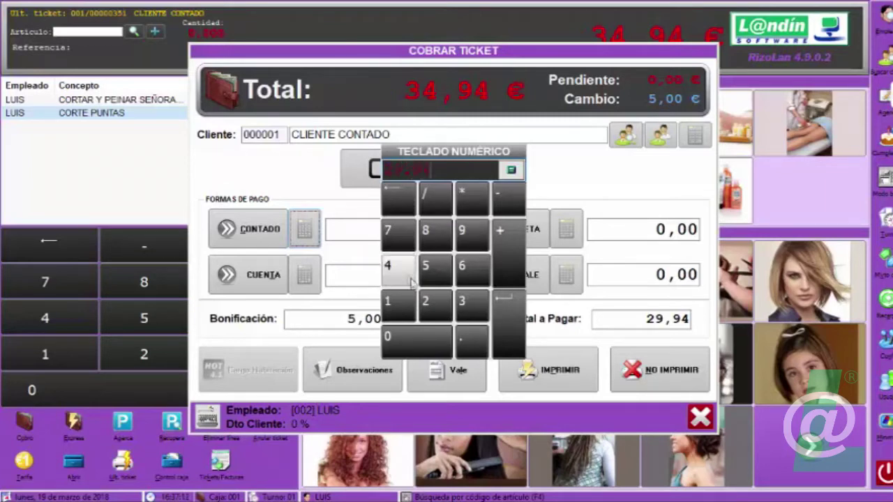
{"action": "left_click", "coordinate": [508, 349]}
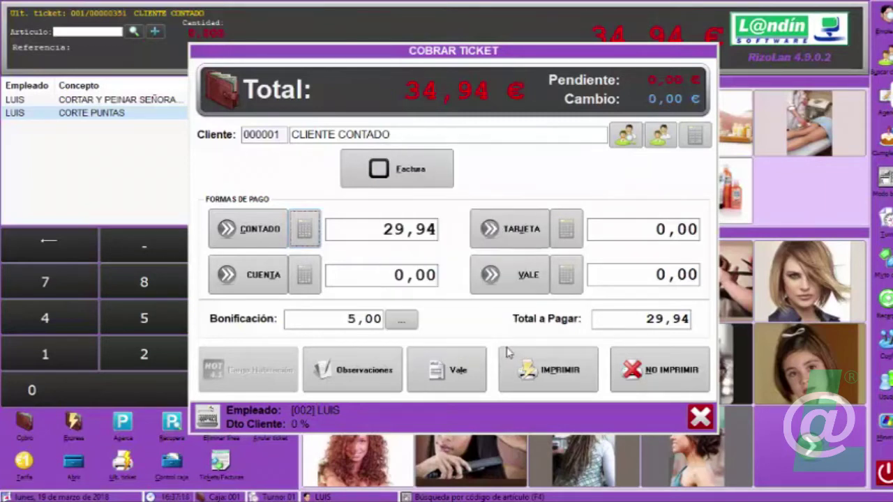
{"action": "left_click", "coordinate": [656, 384]}
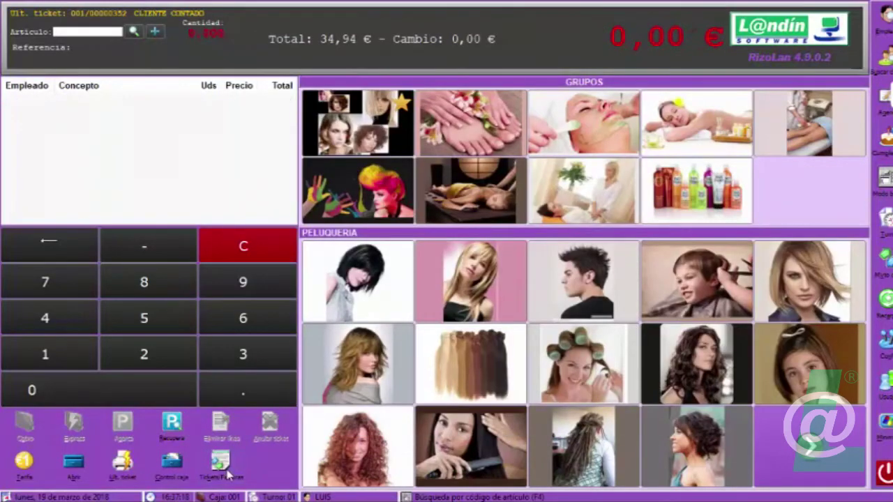
{"action": "left_click", "coordinate": [225, 469]}
{"action": "left_click", "coordinate": [458, 153]}
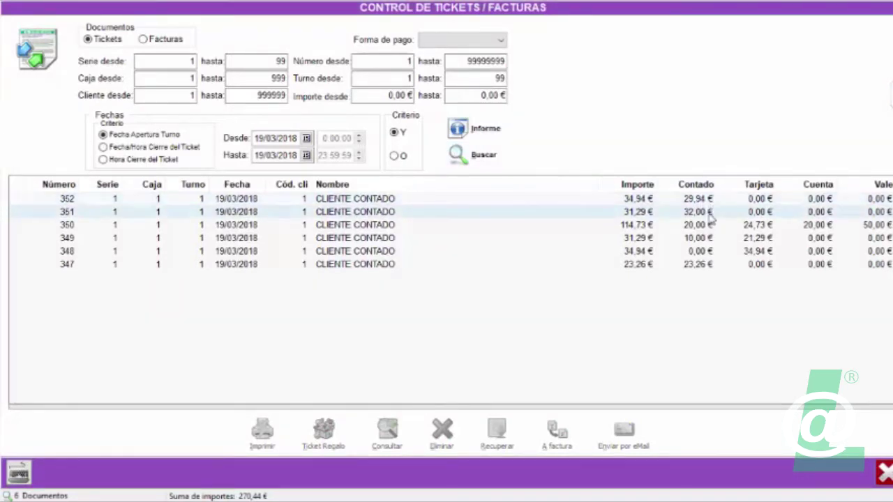
Close the ticket control and add one EYE LINER (4,07 €) from PRODUCTOS for the employee.
{"action": "left_click", "coordinate": [883, 473]}
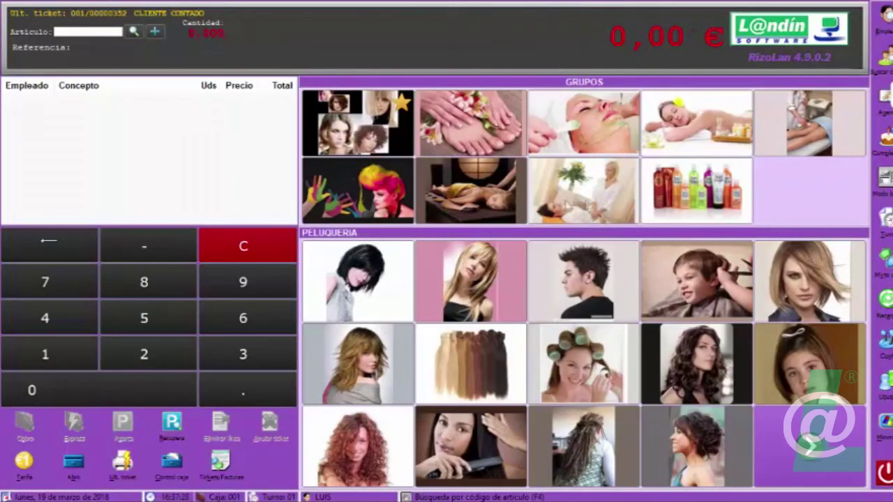
{"action": "left_click", "coordinate": [659, 206]}
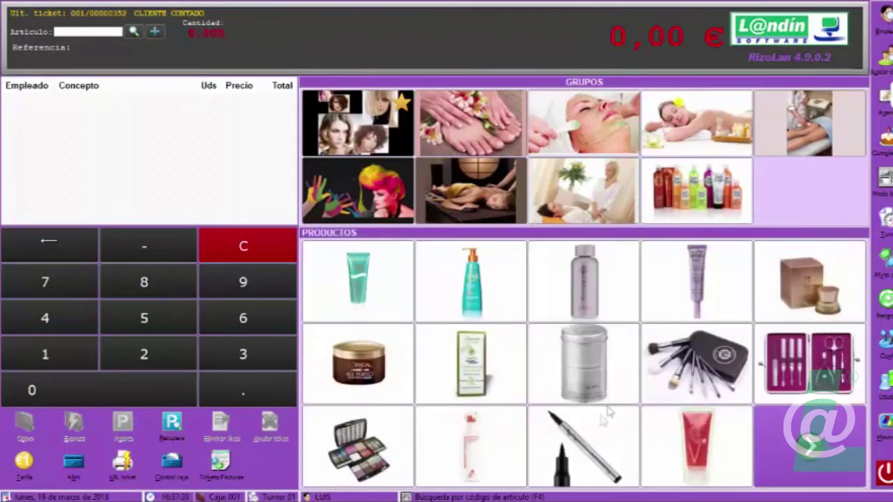
{"action": "left_click", "coordinate": [559, 450]}
{"action": "left_click", "coordinate": [440, 117]}
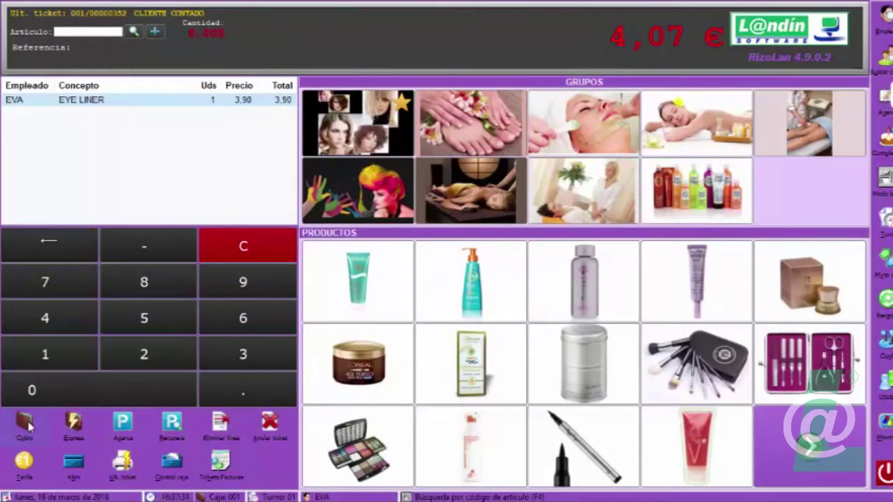
Take 5,00 € cash for the eye liner, 0,93 € change, no print, and reopen ticket control.
{"action": "left_click", "coordinate": [25, 426]}
{"action": "left_click", "coordinate": [305, 229]}
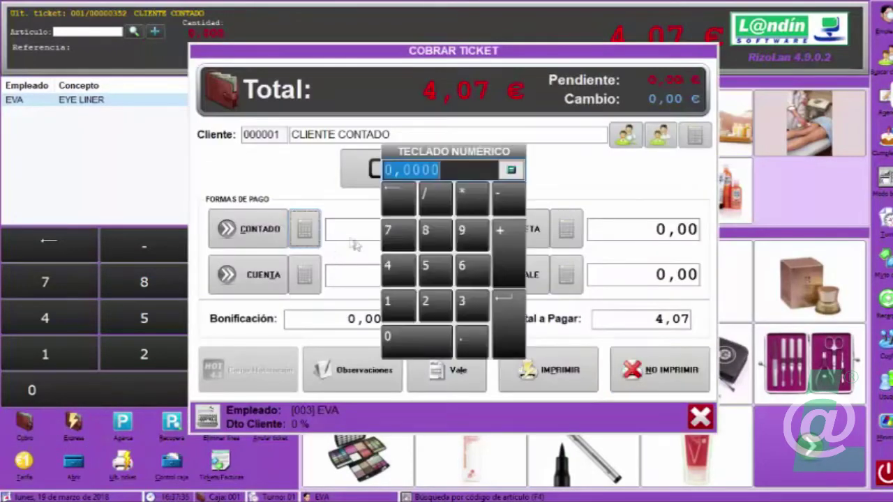
{"action": "left_click", "coordinate": [425, 265]}
{"action": "left_click", "coordinate": [507, 324]}
{"action": "left_click", "coordinate": [657, 375]}
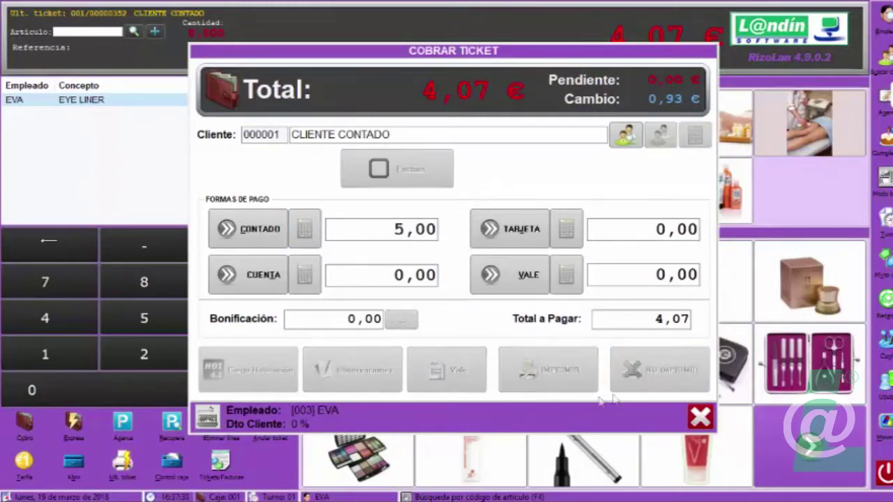
{"action": "left_click", "coordinate": [218, 466]}
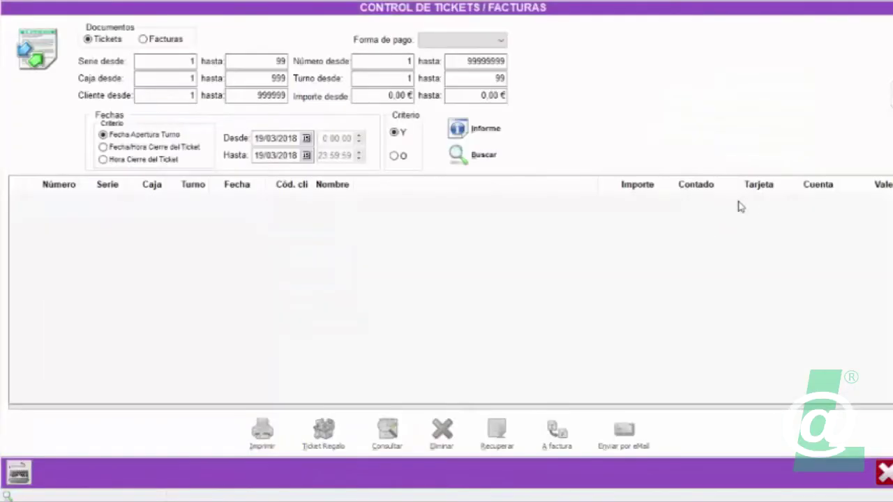
List the tickets, inspect ticket 353's 4,07 € eye liner line, then close the ticket control.
{"action": "left_click", "coordinate": [462, 155]}
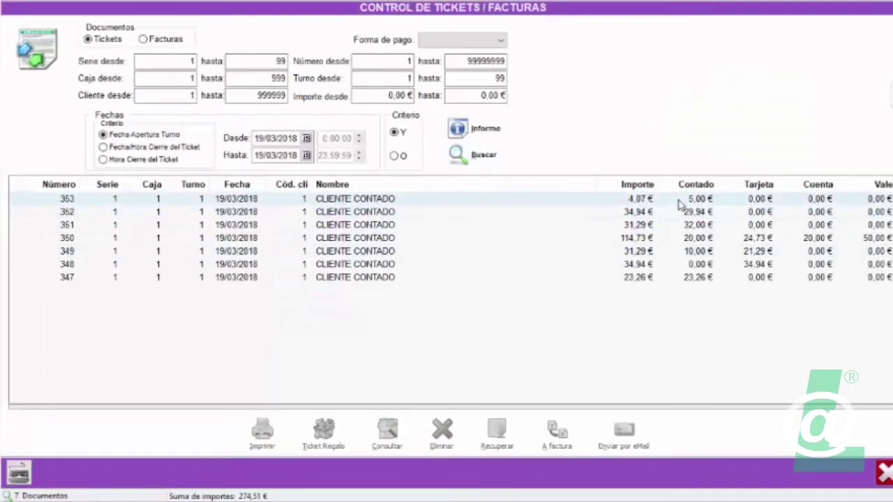
{"action": "double_click", "coordinate": [680, 202]}
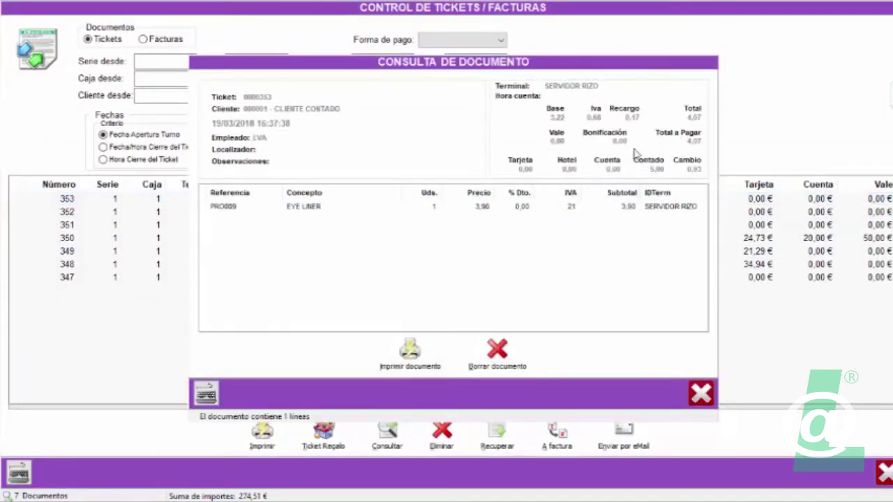
{"action": "left_click", "coordinate": [701, 393]}
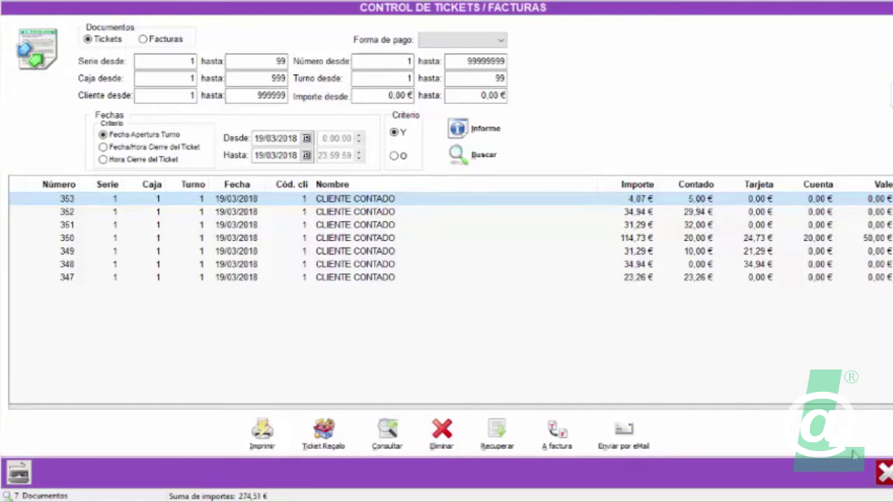
{"action": "left_click", "coordinate": [885, 473]}
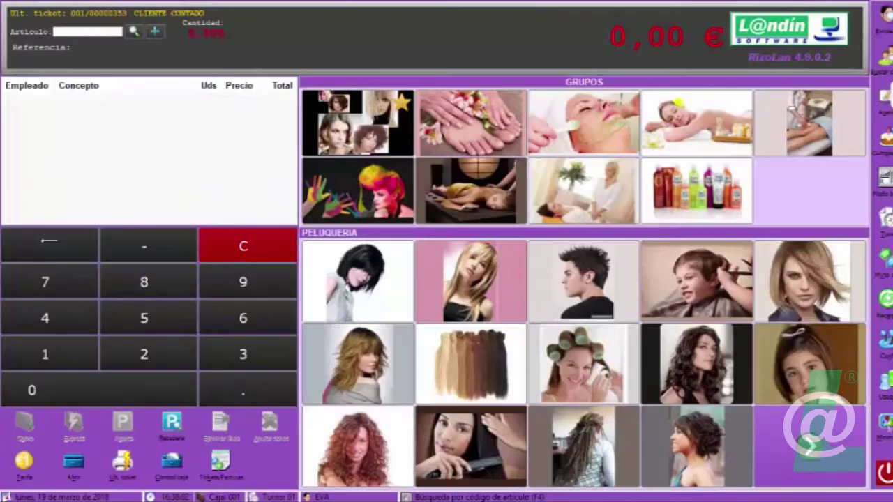
In the RizoL@n 4.9 PDF, highlight item 5.1's version 5 accounting link sentence and '6.97'.
{"action": "key", "text": "alt+Tab"}
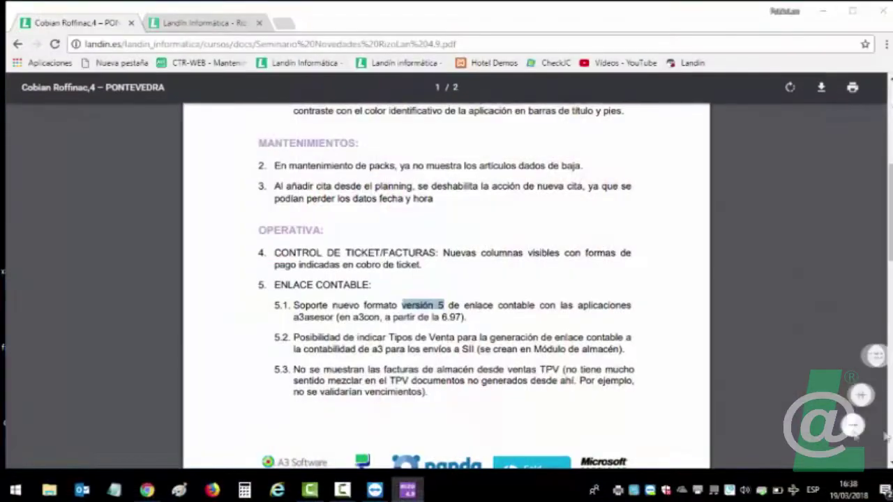
{"action": "scroll", "coordinate": [301, 311], "scroll_direction": "down", "scroll_amount": 1}
{"action": "scroll", "coordinate": [301, 311], "scroll_direction": "up", "scroll_amount": 1}
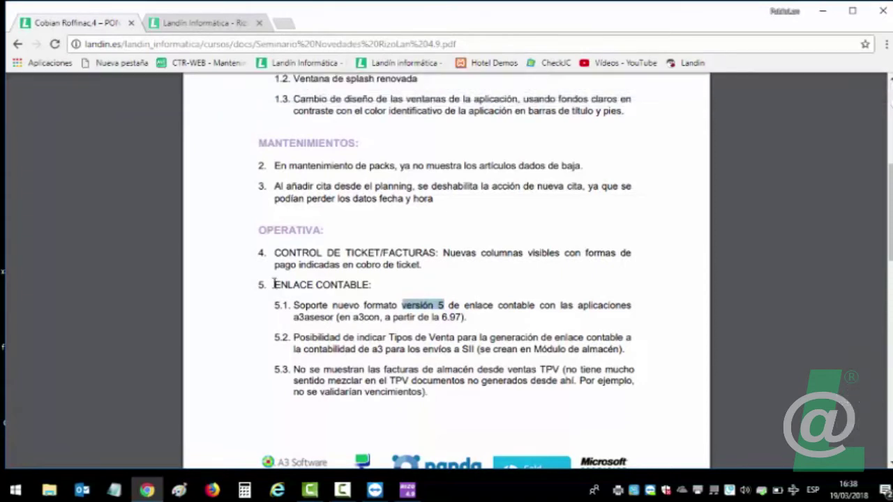
{"action": "left_click_drag", "start_coordinate": [294, 305], "coordinate": [474, 320]}
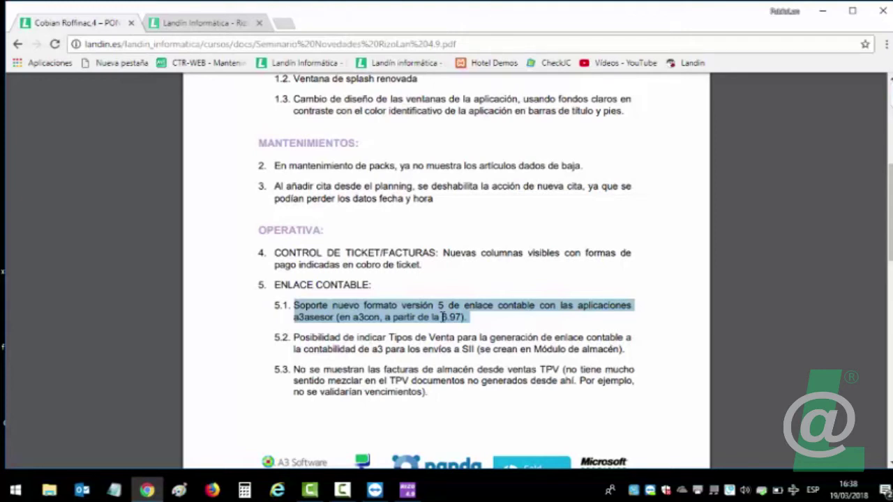
{"action": "left_click_drag", "start_coordinate": [441, 317], "coordinate": [464, 316]}
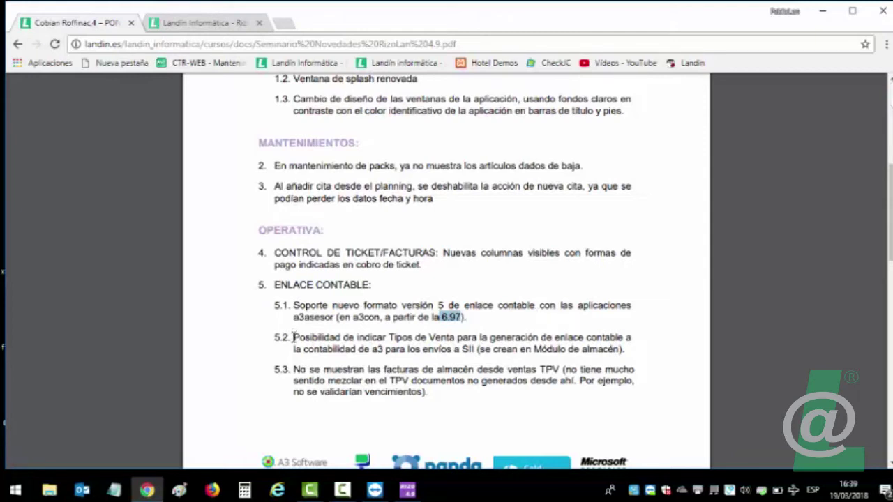
Highlight 'Tipos de Venta' and 'se crean en Módulo de almacén' in PDF item 5.2.
{"action": "left_click_drag", "start_coordinate": [293, 338], "coordinate": [483, 336]}
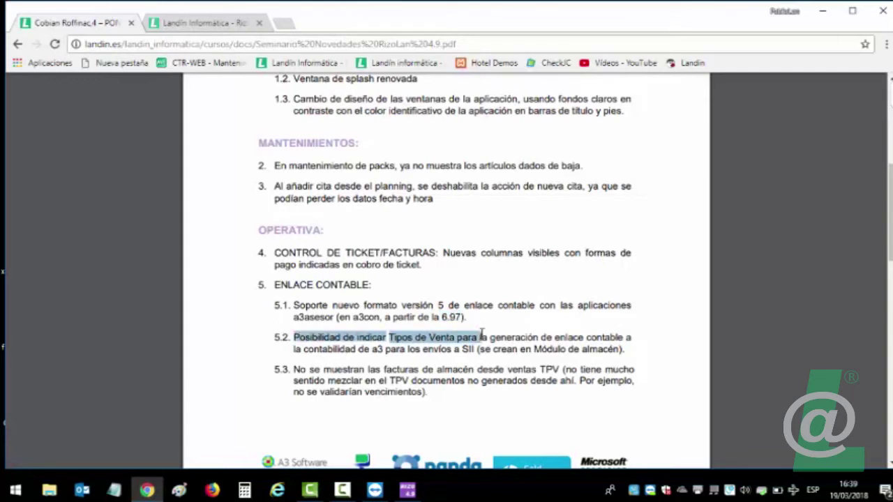
{"action": "left_click", "coordinate": [297, 337]}
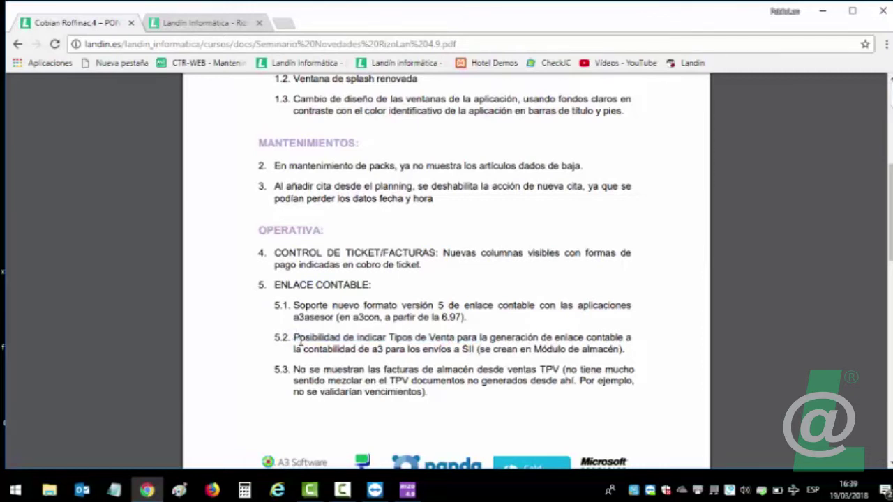
{"action": "left_click_drag", "start_coordinate": [294, 336], "coordinate": [626, 353]}
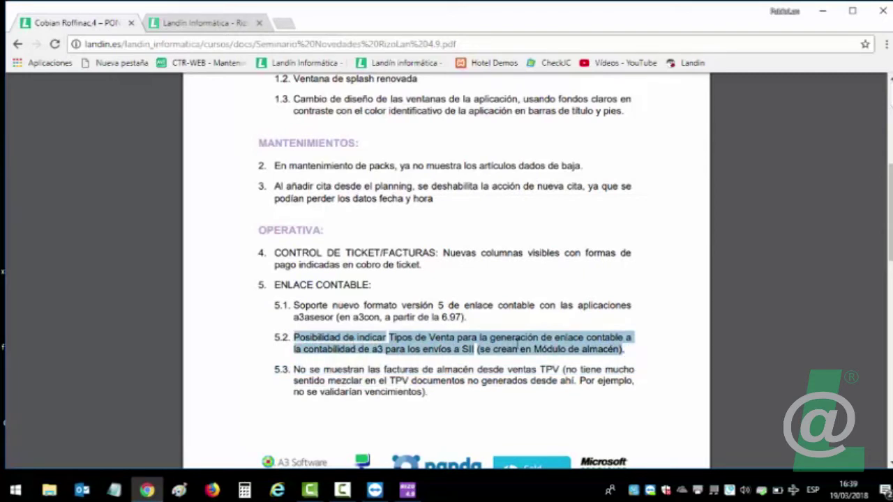
{"action": "left_click", "coordinate": [516, 343]}
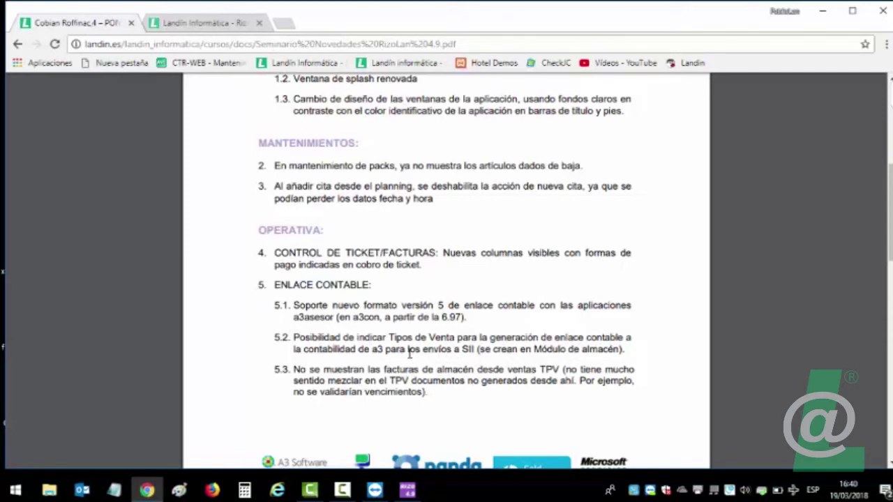
{"action": "left_click_drag", "start_coordinate": [389, 337], "coordinate": [455, 338]}
{"action": "left_click_drag", "start_coordinate": [480, 349], "coordinate": [621, 349]}
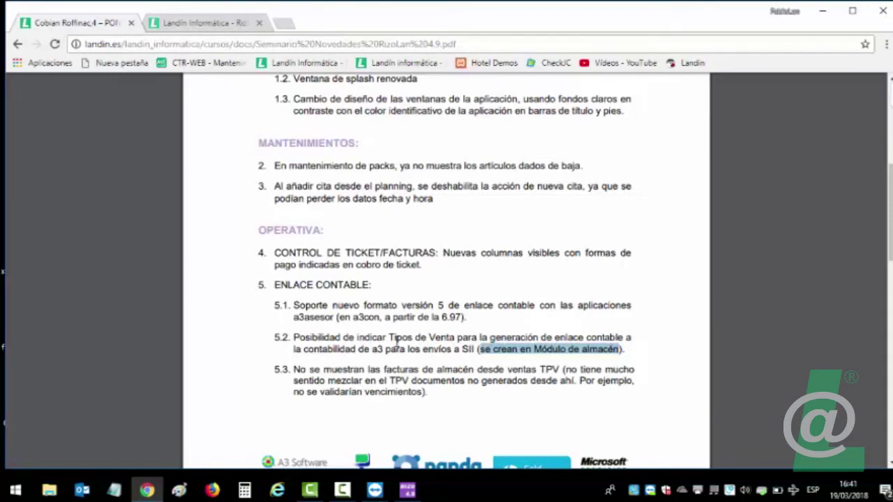
Look over RizoLan's OPCIONES GENERALES maintenance options, close them, and reveal the desktop.
{"action": "left_click", "coordinate": [412, 492]}
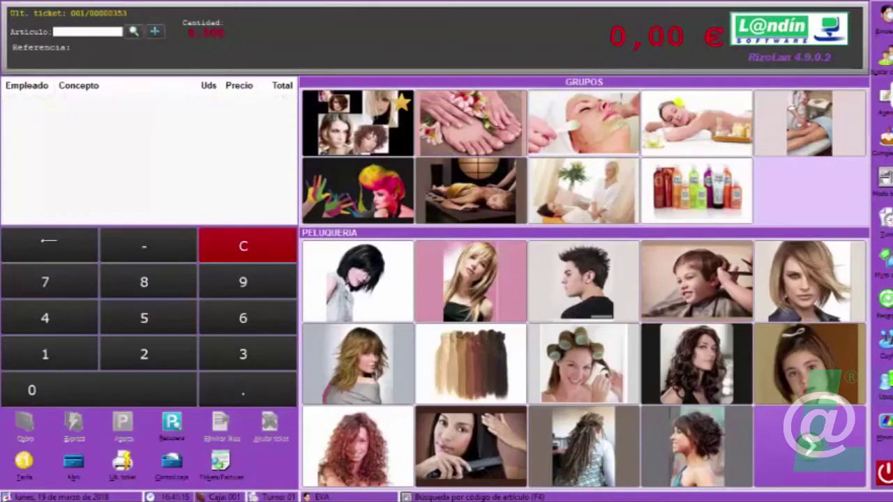
{"action": "left_click", "coordinate": [885, 218]}
{"action": "left_click", "coordinate": [827, 349]}
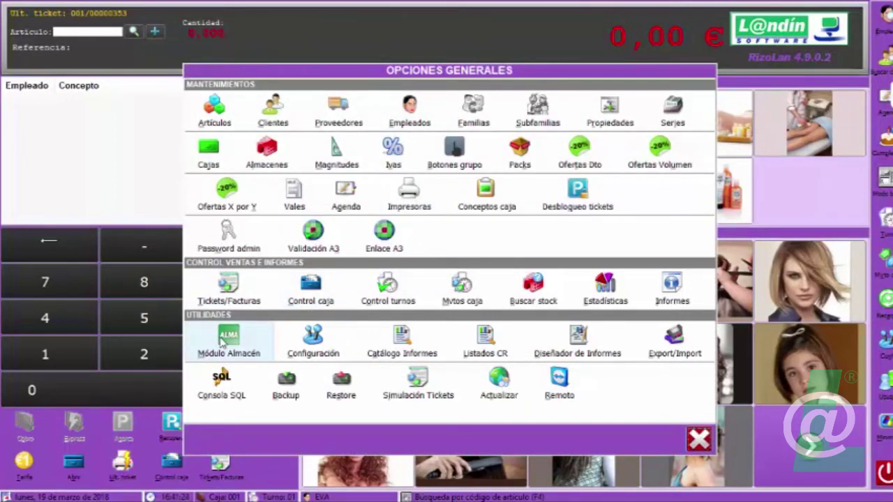
{"action": "left_click", "coordinate": [700, 439]}
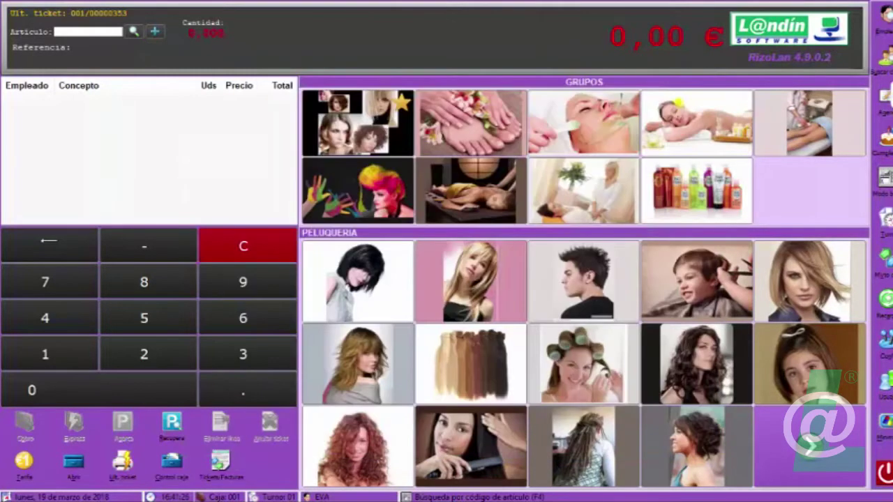
{"action": "key", "text": "alt+Tab"}
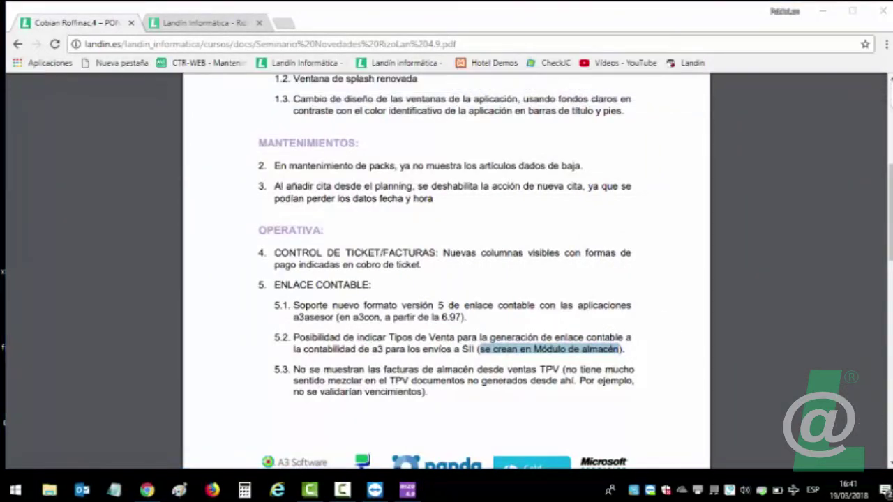
{"action": "key", "text": "super+d"}
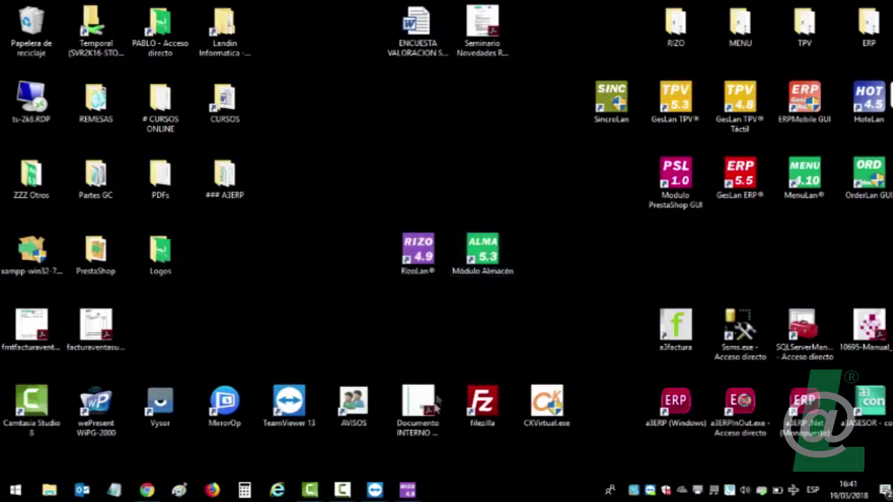
Restore RizoLan and start Módulo Almacén from Mantenimientos > OPCIONES GENERALES.
{"action": "left_click", "coordinate": [410, 491]}
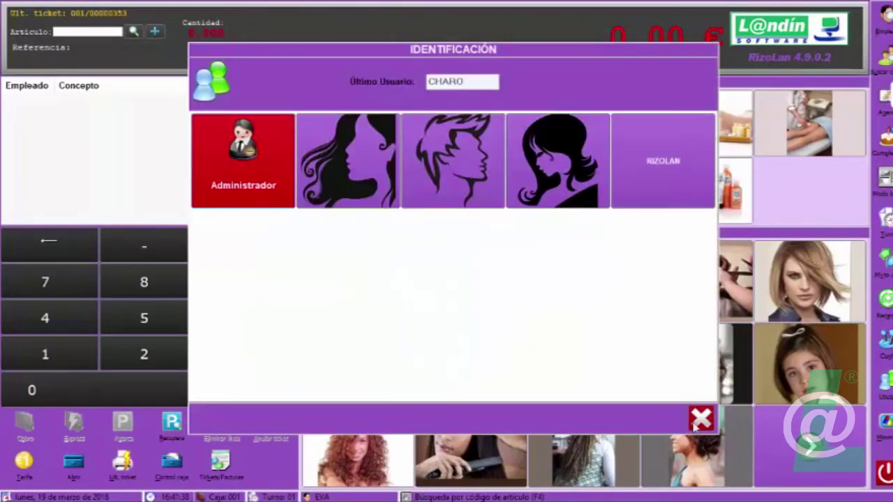
{"action": "left_click", "coordinate": [702, 417]}
{"action": "left_click", "coordinate": [887, 347]}
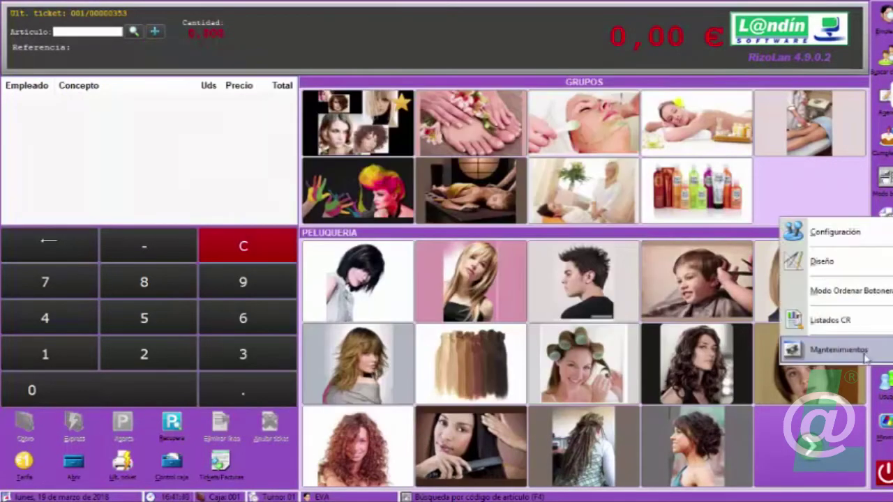
{"action": "left_click", "coordinate": [840, 349]}
{"action": "left_click", "coordinate": [380, 329]}
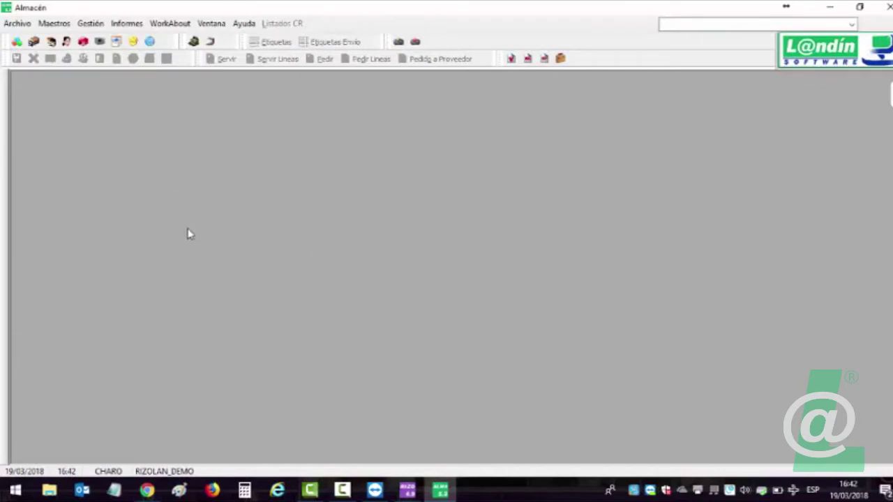
Browse the master data menu in Módulo Almacén and dismiss the about window.
{"action": "left_click", "coordinate": [56, 24]}
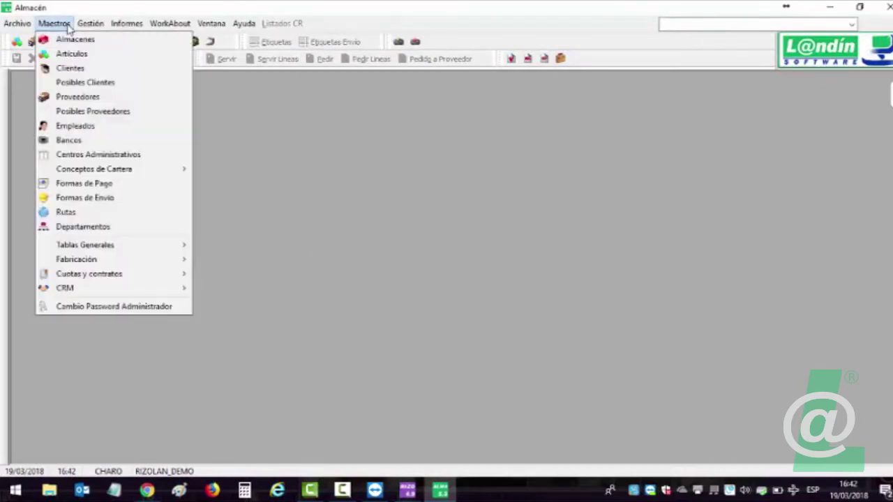
{"action": "mouse_move", "coordinate": [72, 247]}
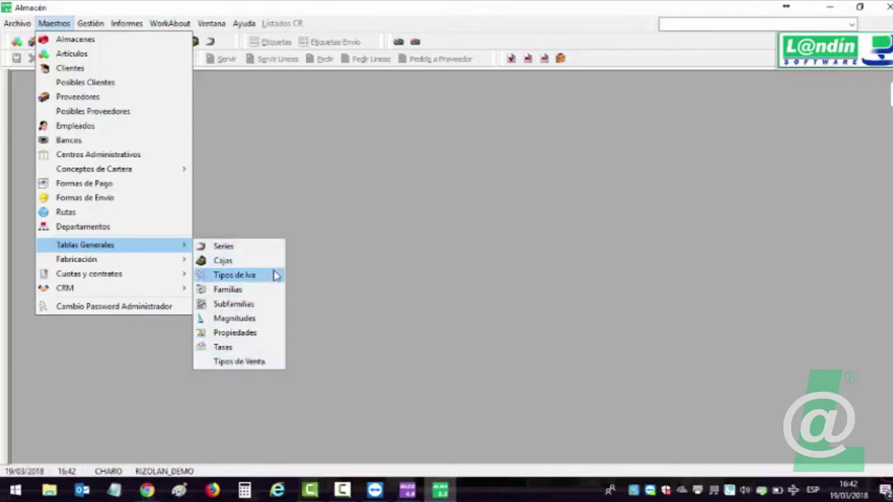
{"action": "left_click", "coordinate": [865, 46]}
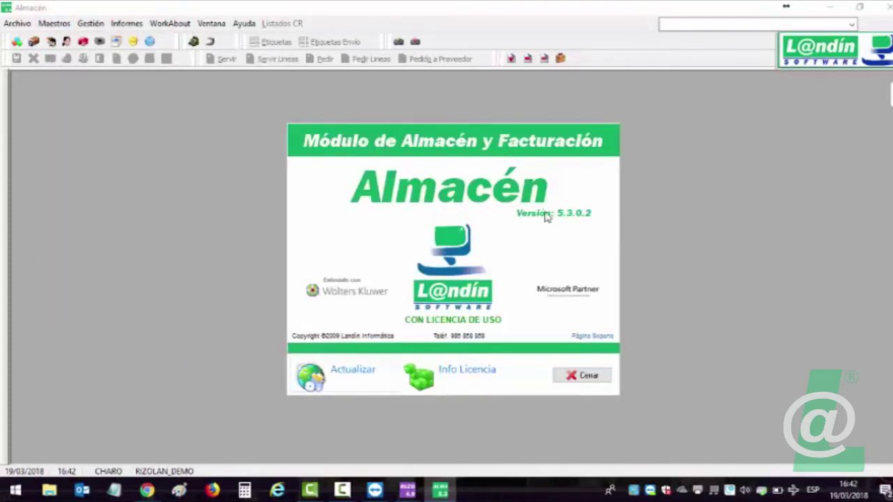
{"action": "left_click", "coordinate": [590, 377]}
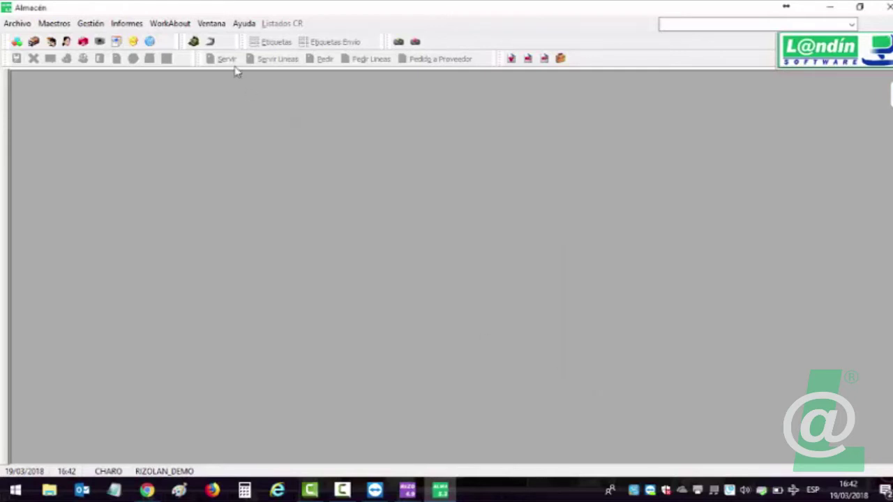
Open the Artículos maintenance form and close it again, rechecking the master data menu.
{"action": "left_click", "coordinate": [56, 24]}
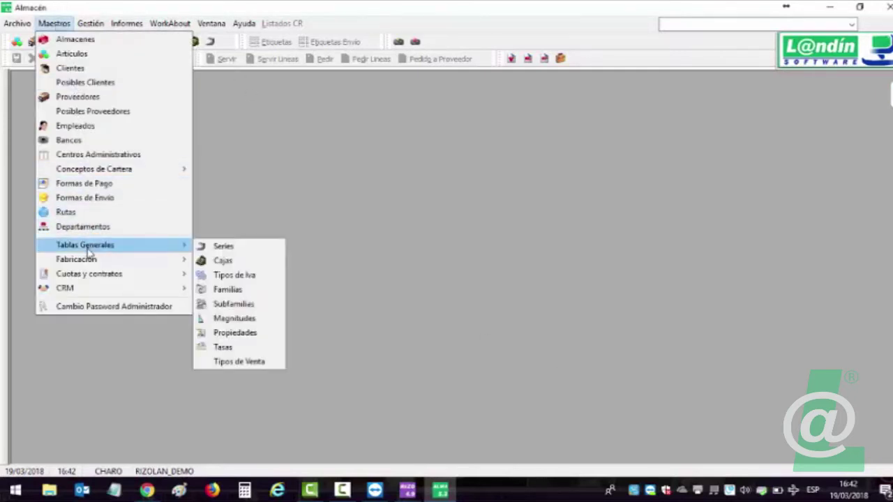
{"action": "left_click", "coordinate": [246, 181]}
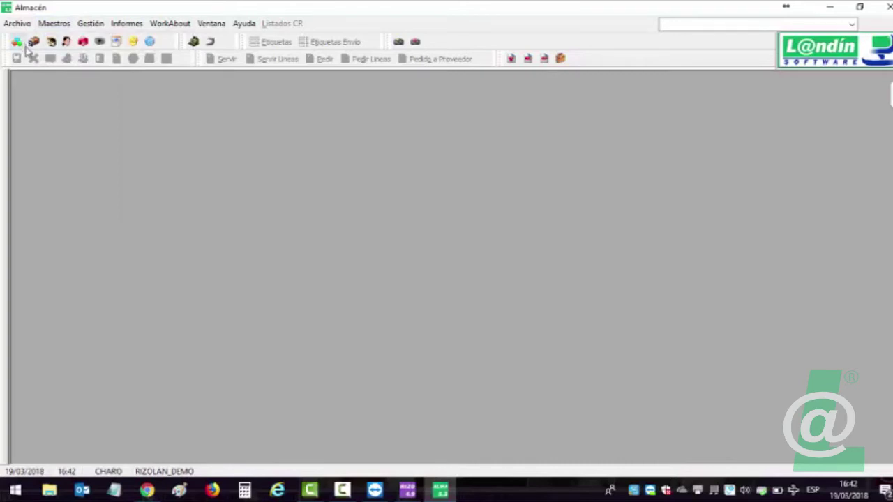
{"action": "left_click", "coordinate": [19, 39]}
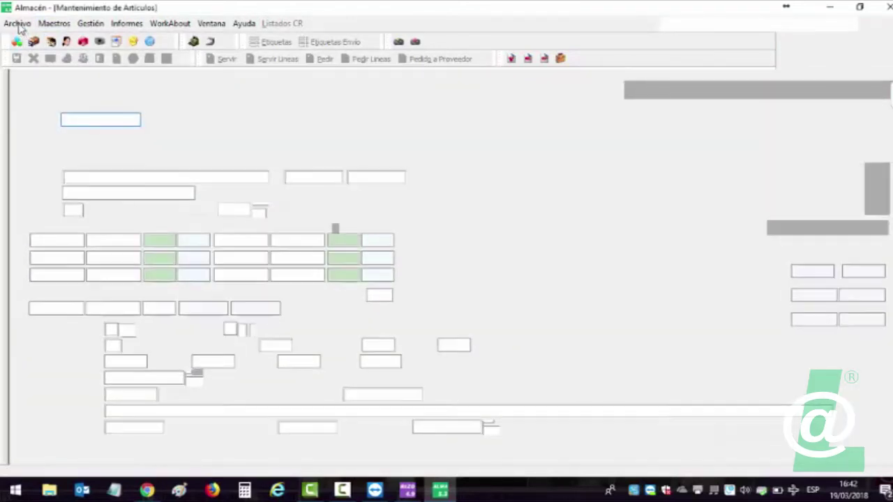
{"action": "left_click", "coordinate": [18, 26]}
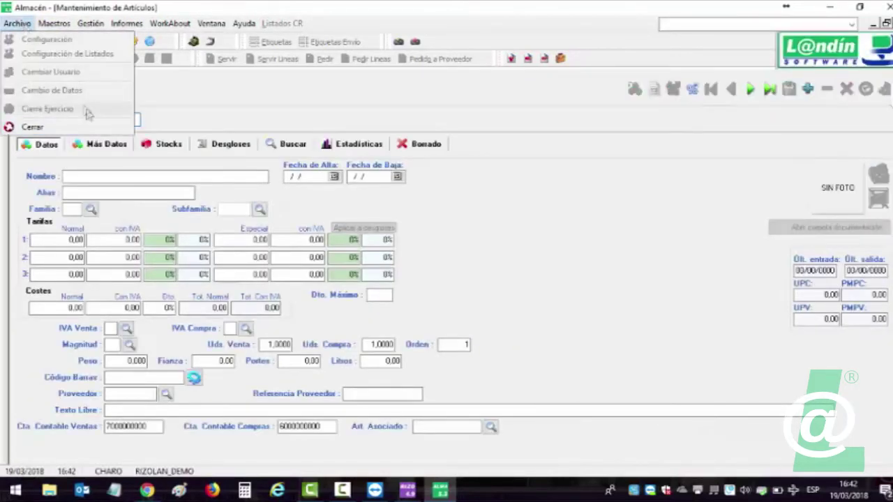
{"action": "left_click", "coordinate": [574, 115]}
{"action": "key", "text": "Escape"}
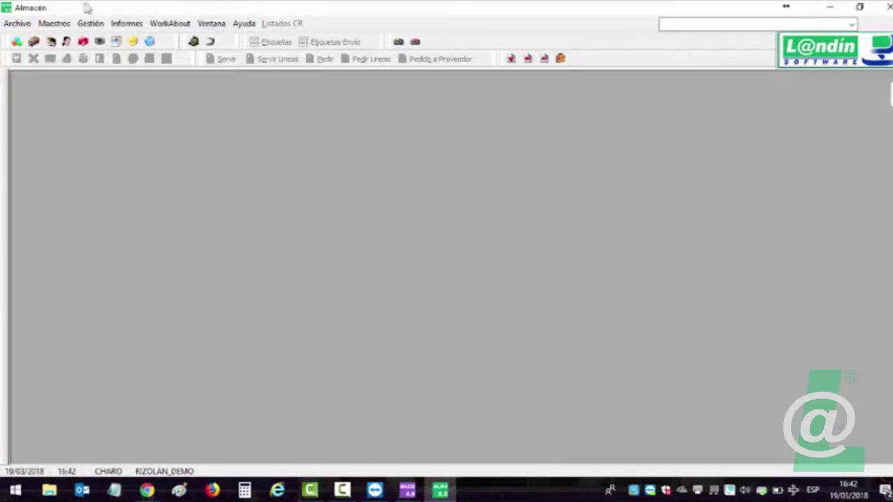
{"action": "left_click", "coordinate": [52, 23]}
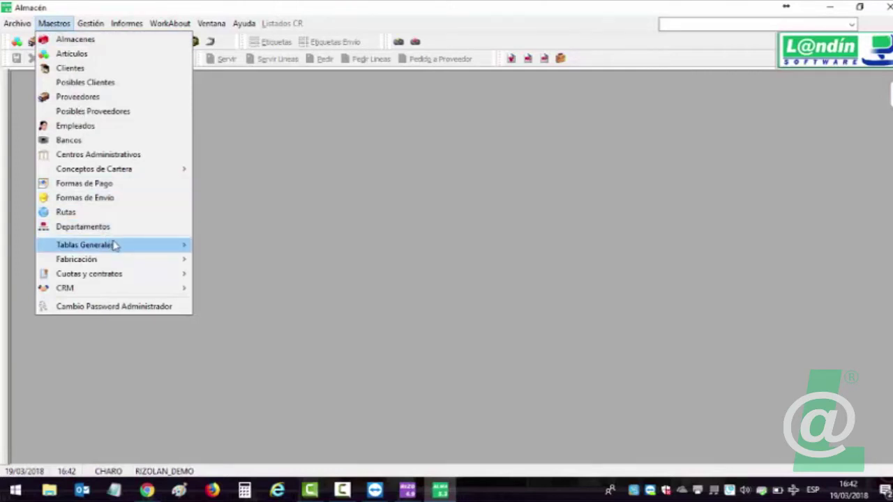
{"action": "mouse_move", "coordinate": [116, 245]}
{"action": "left_click", "coordinate": [372, 204]}
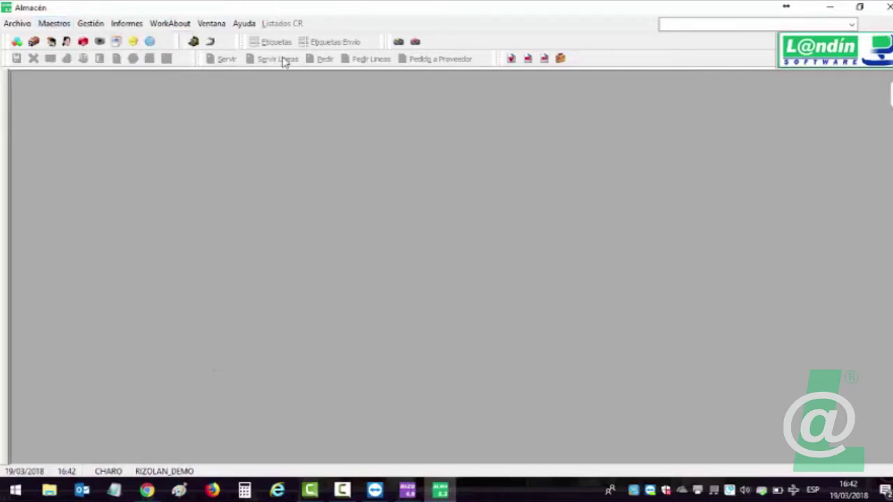
Reset the toolbars to their defaults with Resetear Barras de Herramientas.
{"action": "right_click", "coordinate": [229, 56]}
{"action": "right_click", "coordinate": [423, 45]}
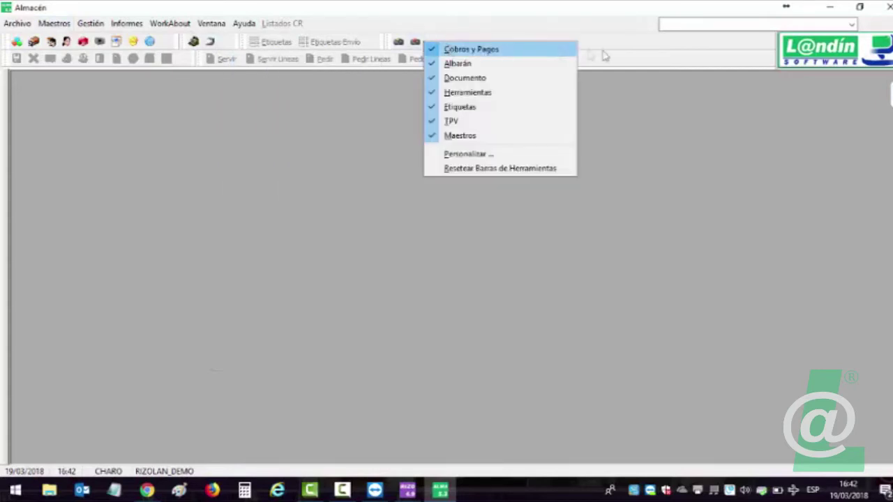
{"action": "right_click", "coordinate": [643, 56]}
{"action": "right_click", "coordinate": [272, 37]}
{"action": "right_click", "coordinate": [134, 53]}
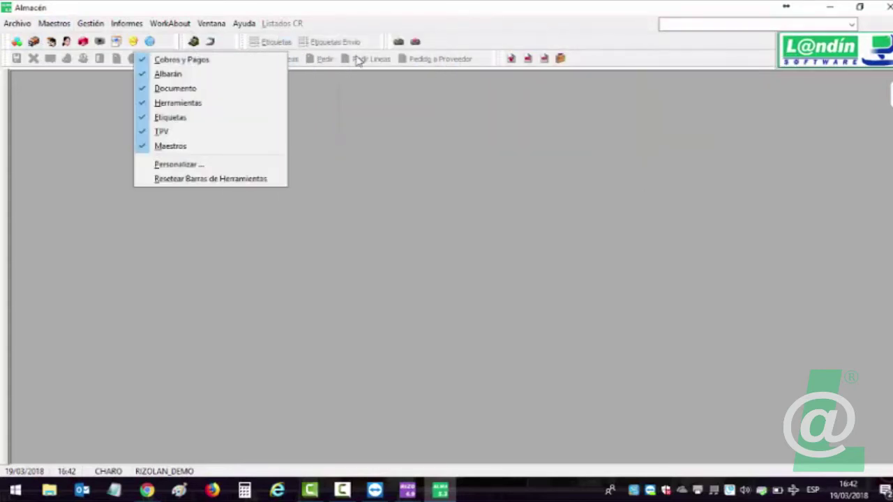
{"action": "right_click", "coordinate": [357, 58]}
{"action": "right_click", "coordinate": [117, 49]}
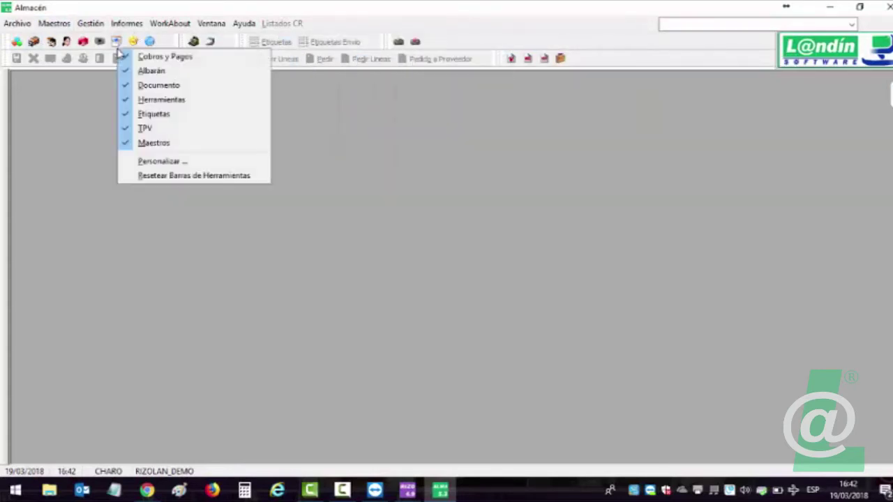
{"action": "left_click", "coordinate": [182, 176]}
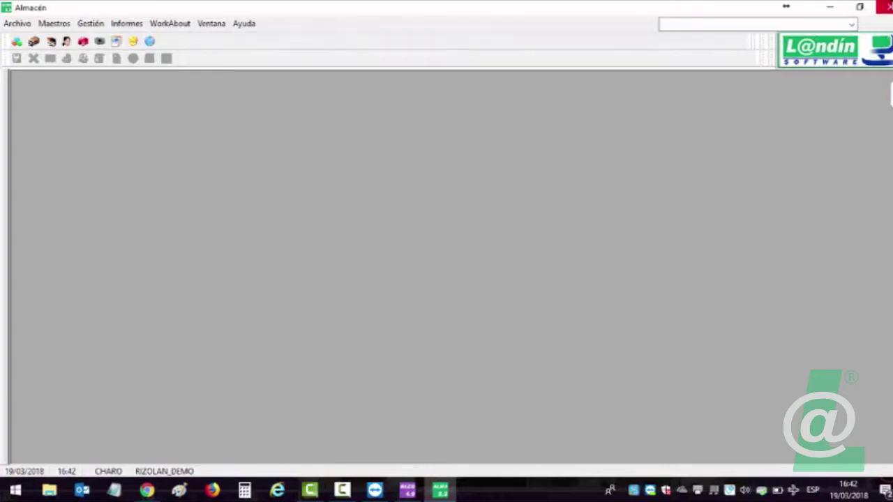
Close the Almacén window and relaunch Módulo Almacén from RizoLan's Opciones Generales.
{"action": "left_click", "coordinate": [885, 6]}
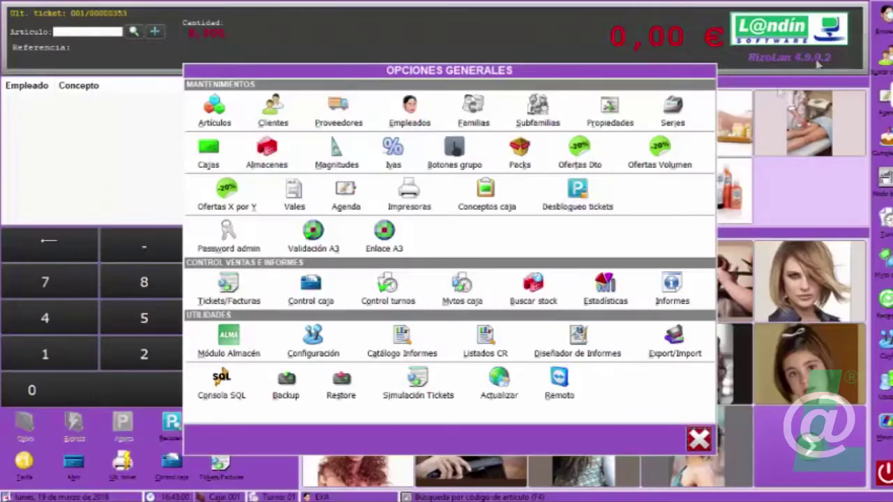
{"action": "left_click", "coordinate": [218, 336]}
{"action": "left_click", "coordinate": [218, 302]}
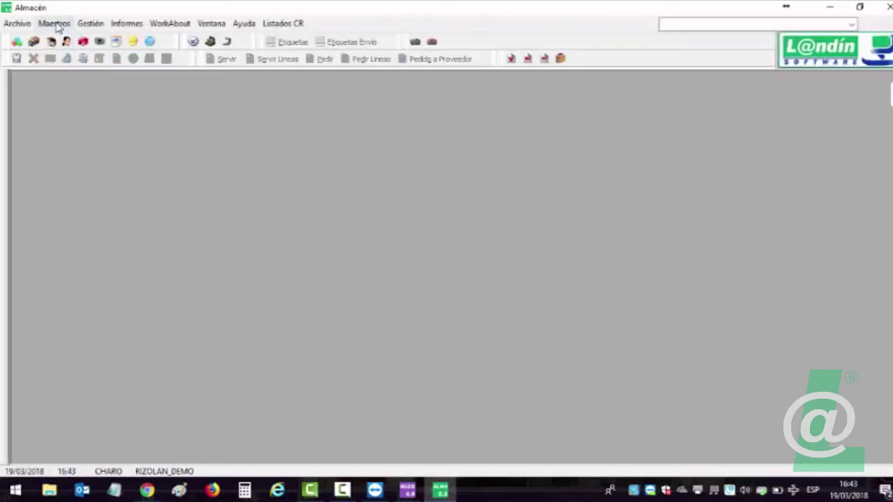
Reset the toolbars to their defaults and open the Tipos de Venta maintenance window.
{"action": "right_click", "coordinate": [75, 47]}
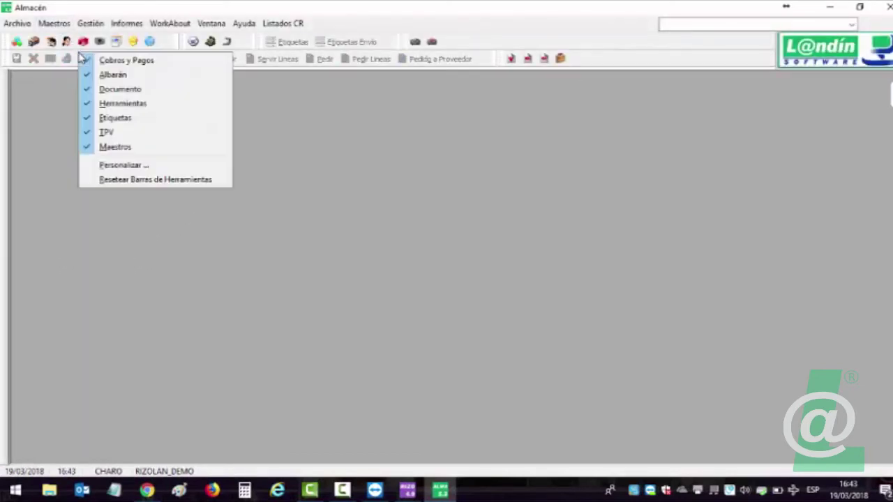
{"action": "left_click", "coordinate": [165, 180]}
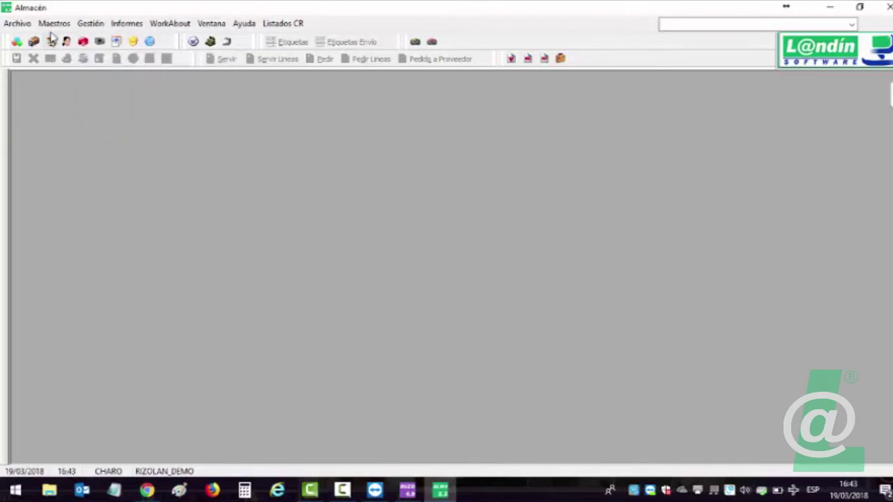
{"action": "left_click", "coordinate": [54, 23]}
{"action": "mouse_move", "coordinate": [85, 248]}
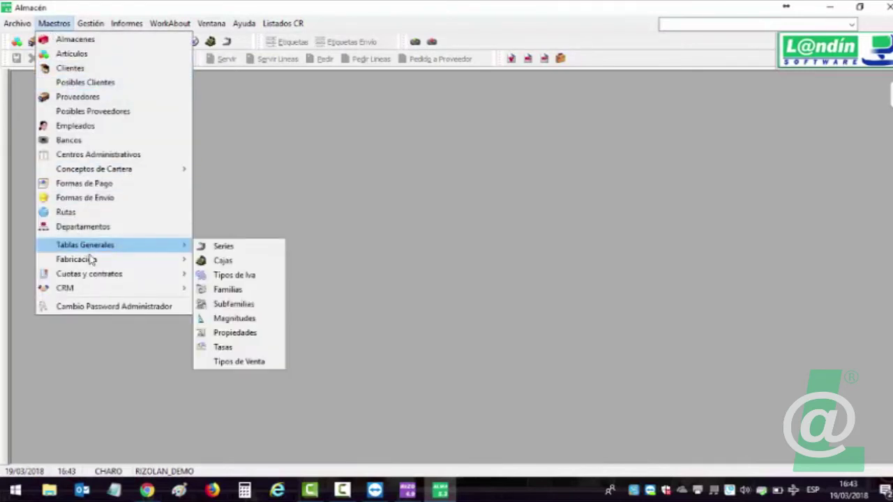
{"action": "left_click", "coordinate": [239, 361]}
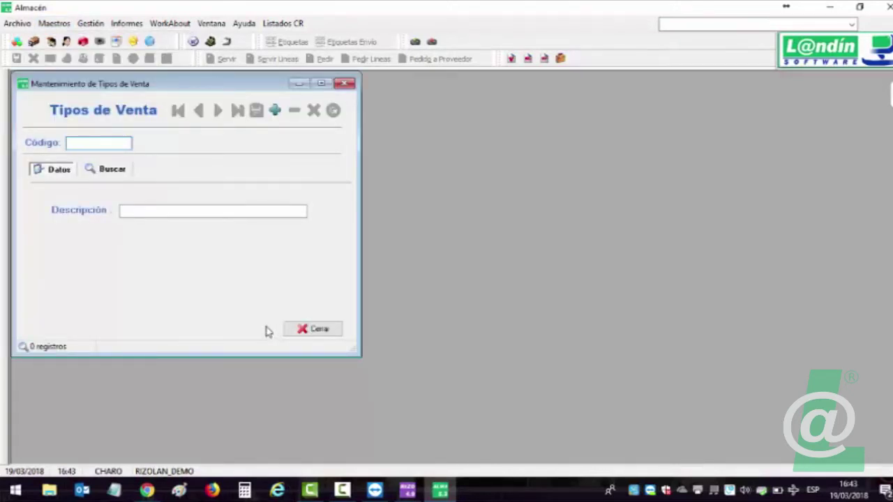
Create and save sale type code 1, VENTAS TPV.
{"action": "type", "text": "E"}
{"action": "key", "text": "BackSpace"}
{"action": "key", "text": "BackSpace"}
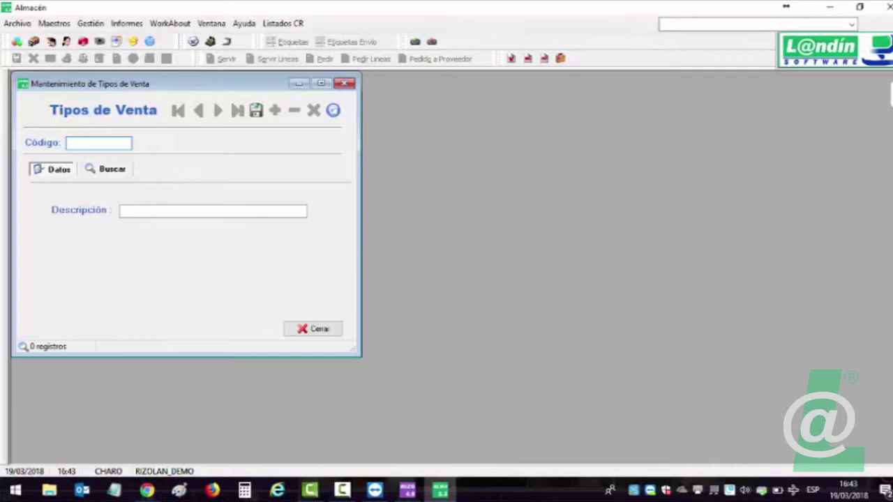
{"action": "key", "text": "Return"}
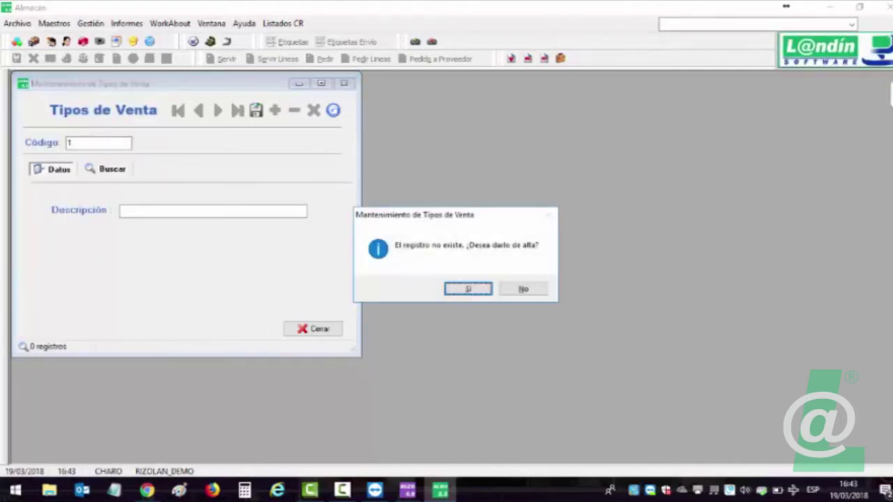
{"action": "key", "text": "Return"}
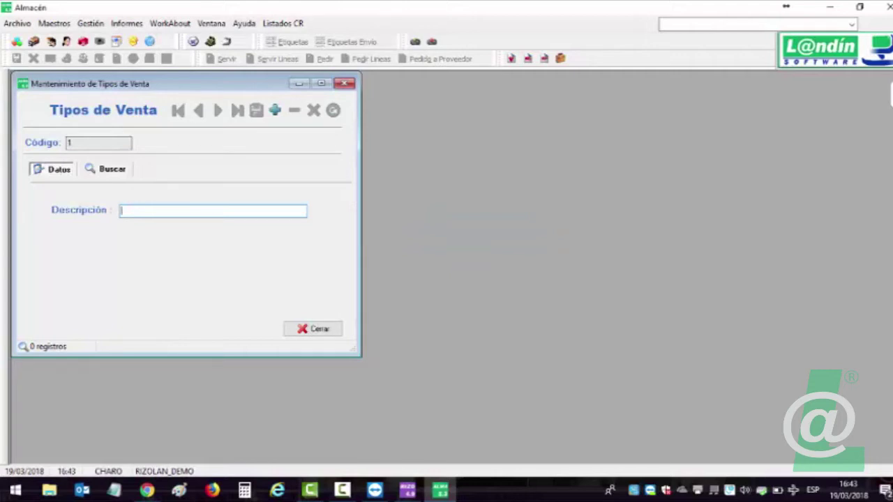
{"action": "type", "text": "VENTAS TPV"}
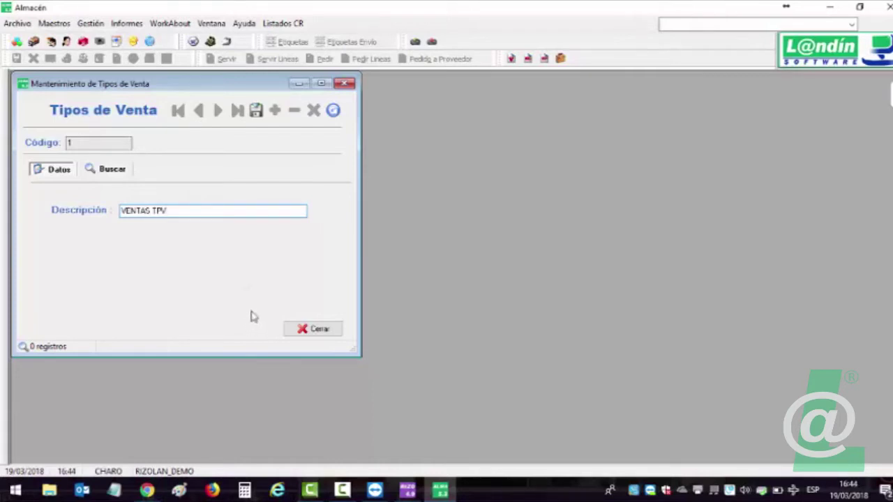
{"action": "double_click", "coordinate": [160, 211]}
{"action": "left_click", "coordinate": [256, 110]}
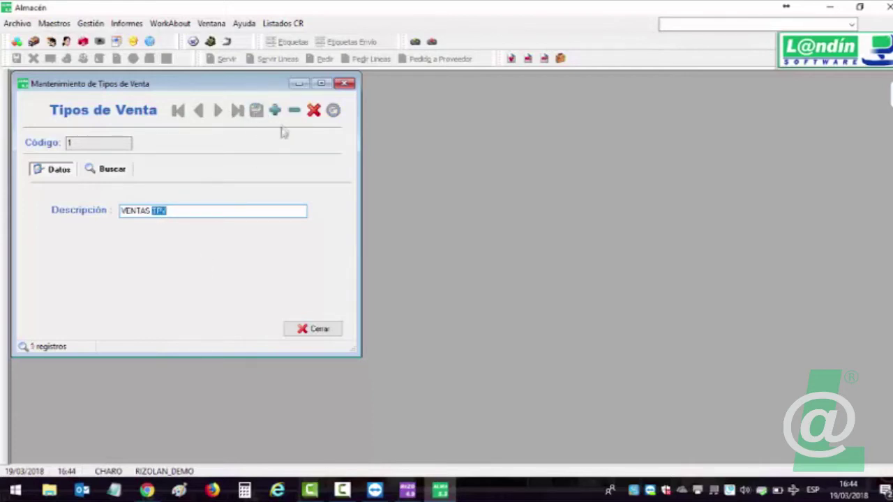
Create and save sale type code 2, VENTA PRODUCTOS.
{"action": "left_click", "coordinate": [275, 111]}
{"action": "key", "text": "Return"}
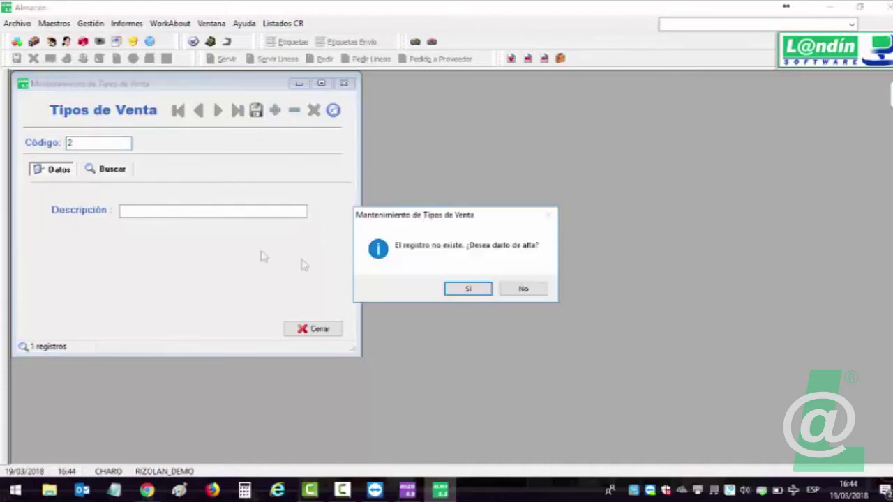
{"action": "left_click", "coordinate": [463, 290]}
{"action": "type", "text": "VENTA PRODUCTOS"}
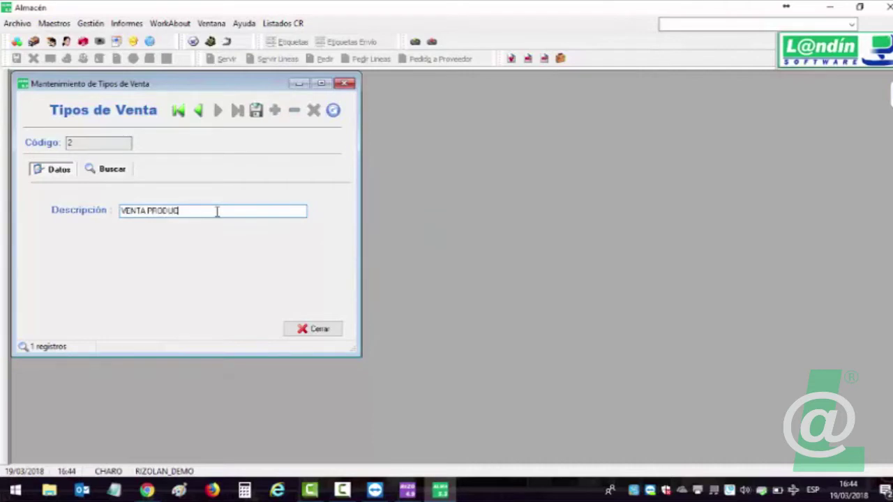
{"action": "left_click", "coordinate": [256, 110]}
Create and save sale type code 3, ENSEÑANZA/ACADEMIA.
{"action": "left_click", "coordinate": [275, 112]}
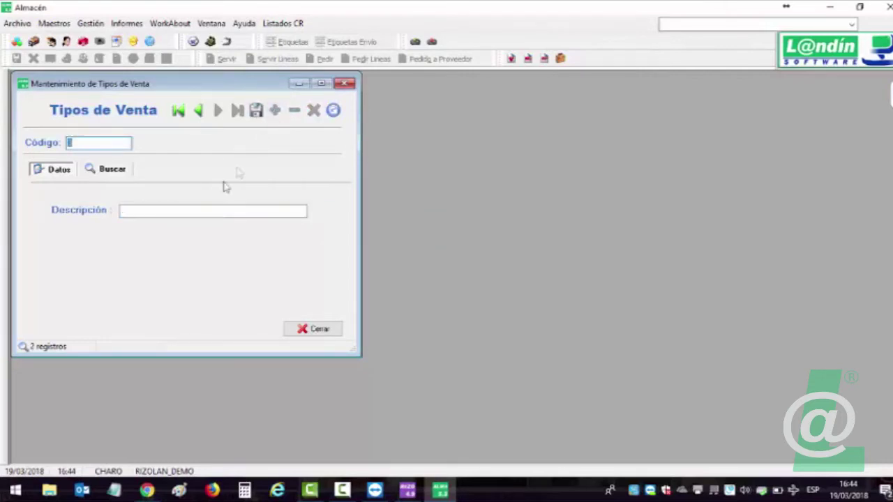
{"action": "key", "text": "Return"}
{"action": "left_click", "coordinate": [464, 288]}
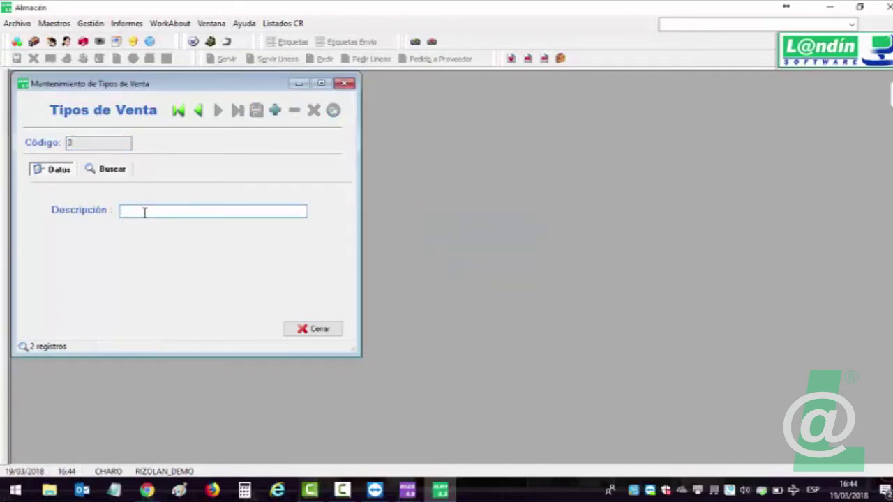
{"action": "type", "text": "ENS"}
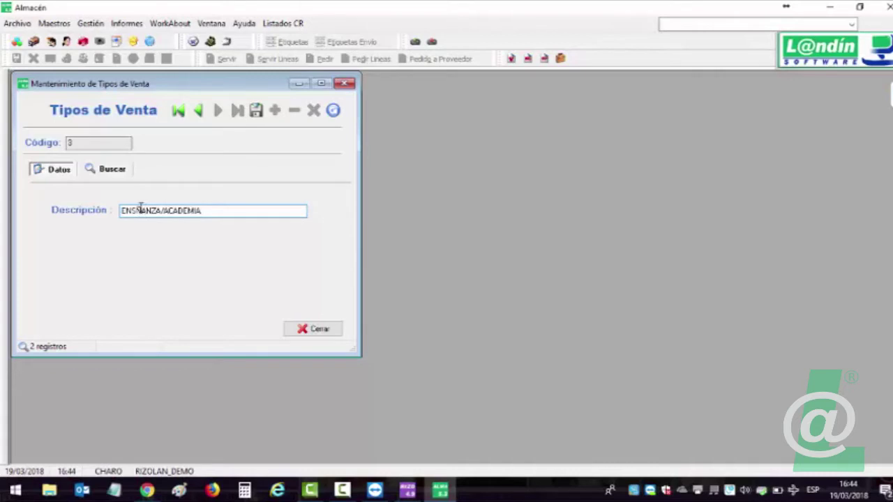
{"action": "type", "text": "E"}
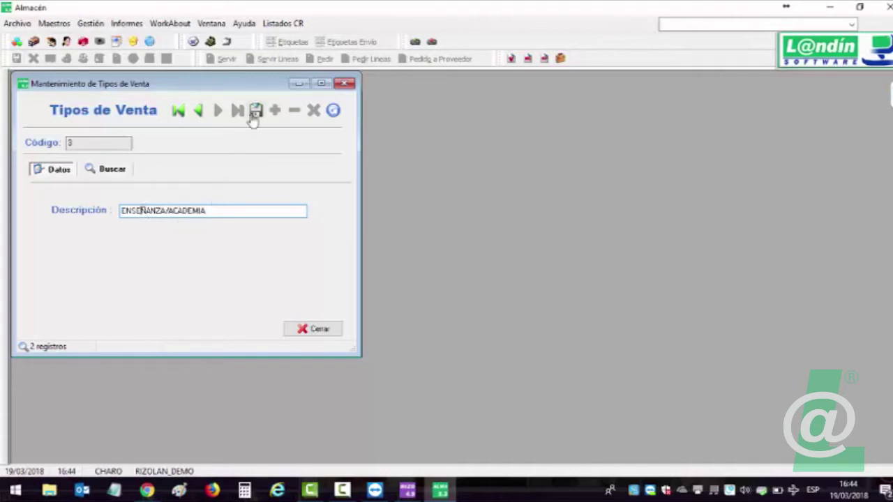
{"action": "left_click", "coordinate": [256, 110]}
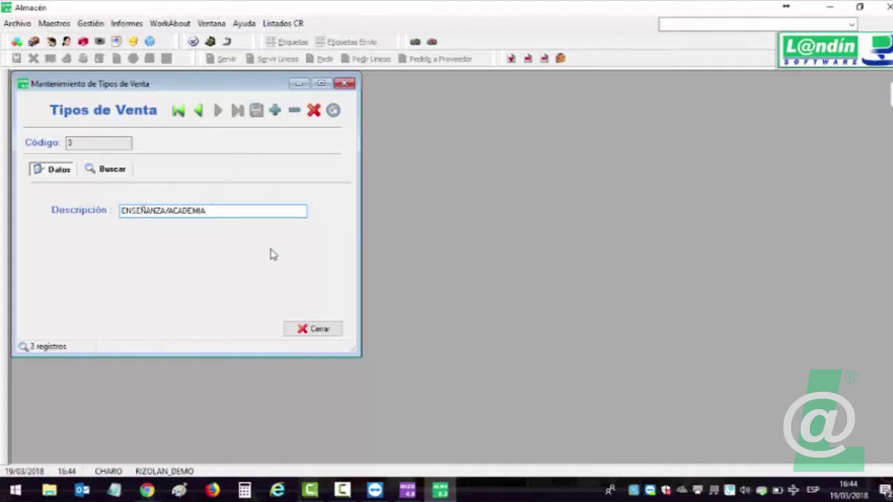
List and review the three sales-type records, then close the maintenance window.
{"action": "left_click", "coordinate": [114, 172]}
{"action": "left_click", "coordinate": [129, 237]}
{"action": "left_click", "coordinate": [140, 249]}
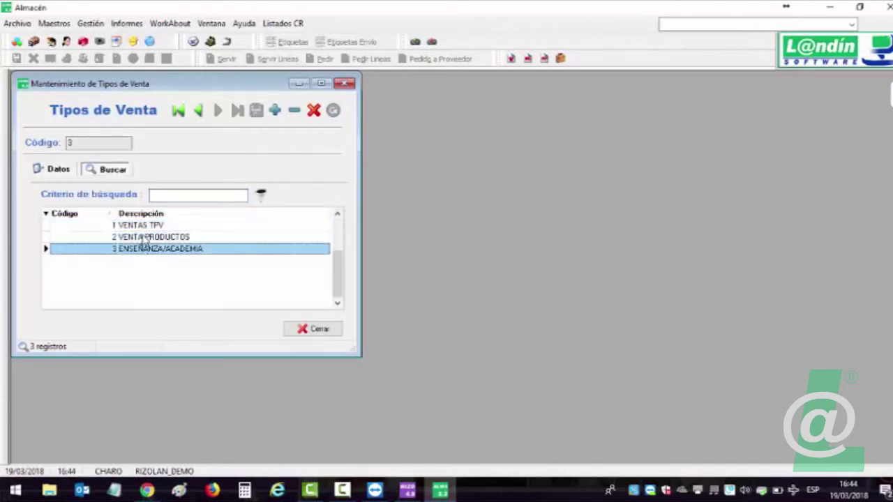
{"action": "left_click", "coordinate": [140, 225]}
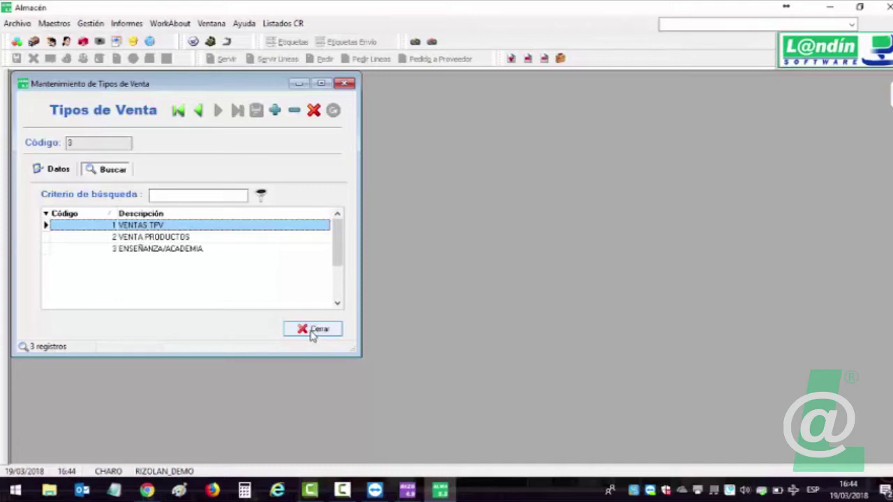
{"action": "left_click", "coordinate": [311, 330]}
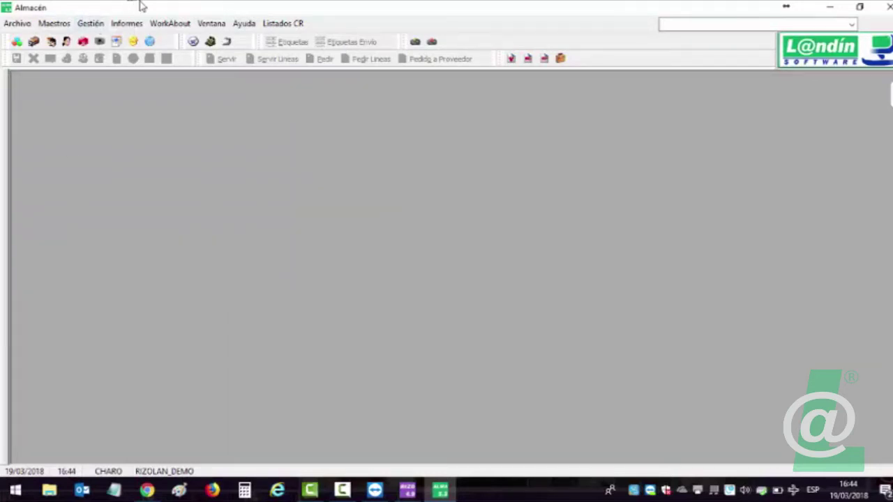
Highlight note 5.3 about warehouse invoices in the release-notes PDF, then return to Almacén.
{"action": "left_click", "coordinate": [146, 491]}
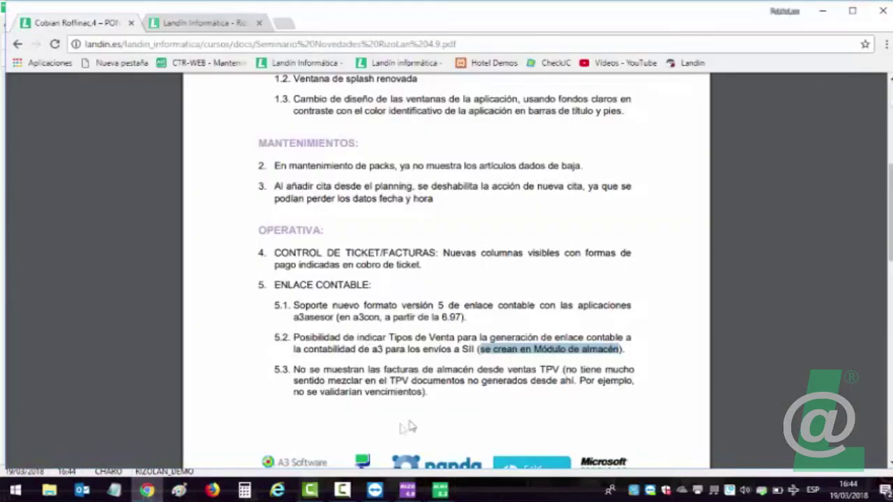
{"action": "left_click_drag", "start_coordinate": [304, 370], "coordinate": [560, 378]}
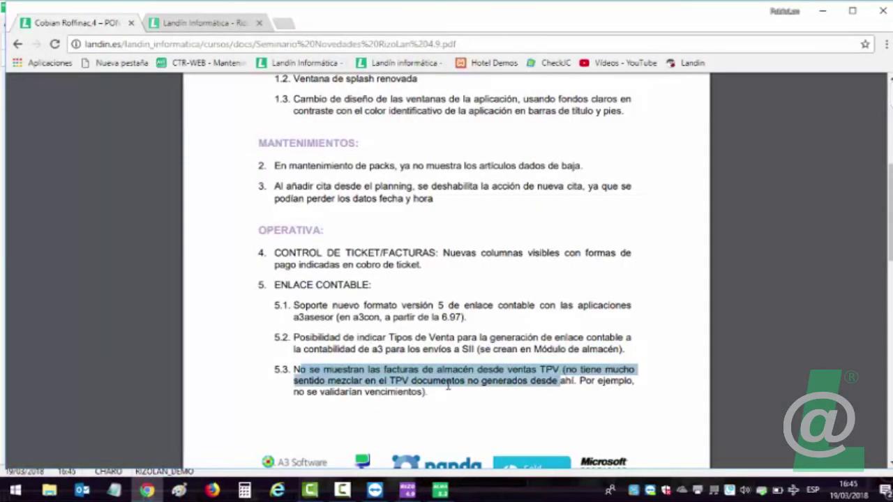
{"action": "left_click", "coordinate": [441, 491]}
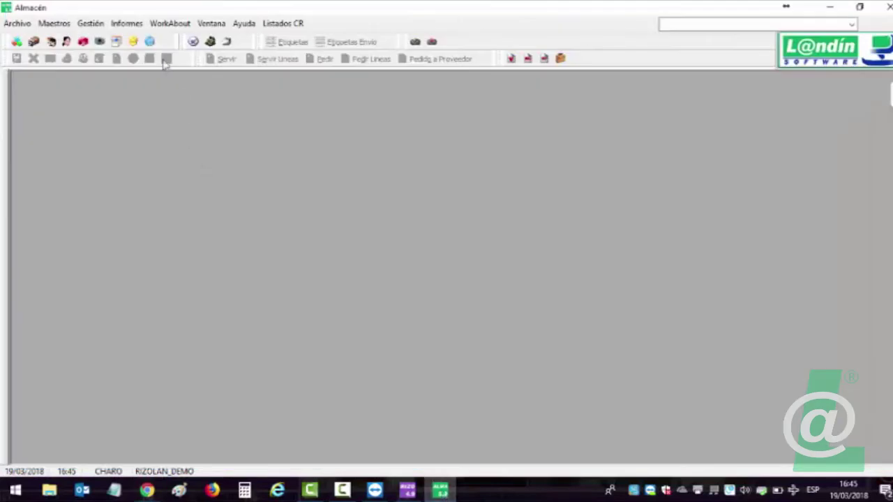
Start a new sales invoice and assign client 4.
{"action": "left_click", "coordinate": [90, 24]}
{"action": "mouse_move", "coordinate": [97, 39]}
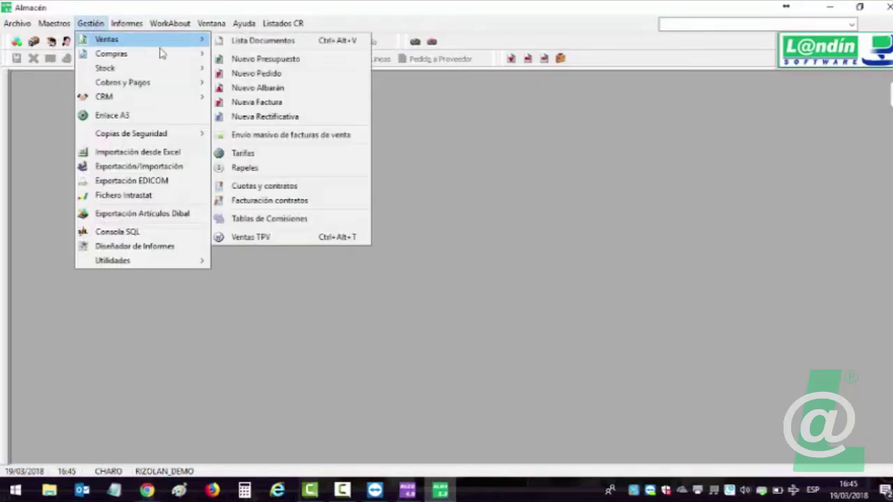
{"action": "left_click", "coordinate": [284, 103]}
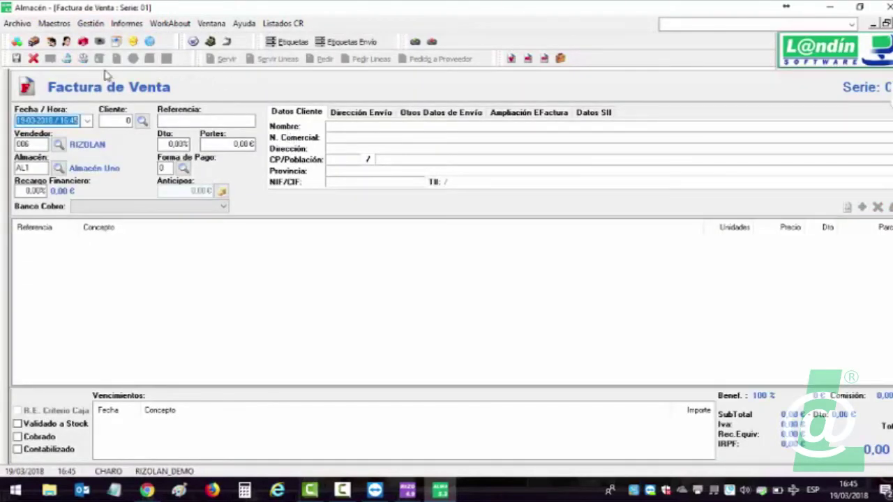
{"action": "left_click", "coordinate": [90, 23]}
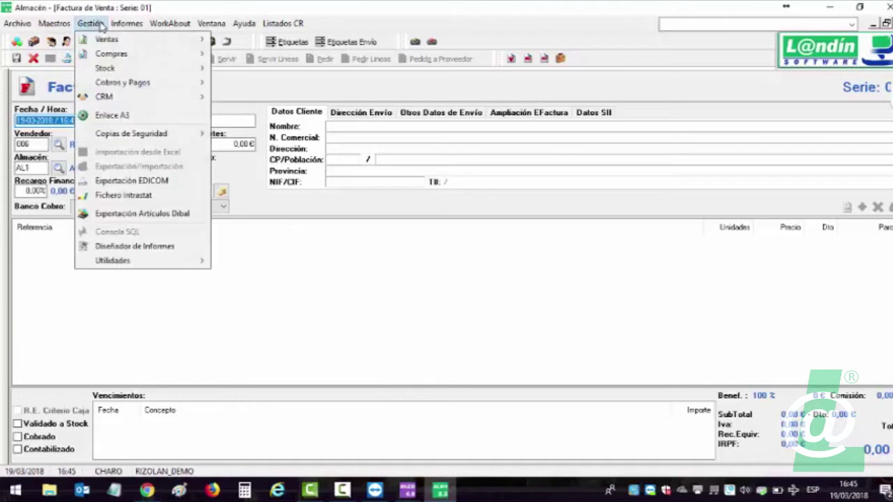
{"action": "mouse_move", "coordinate": [121, 42]}
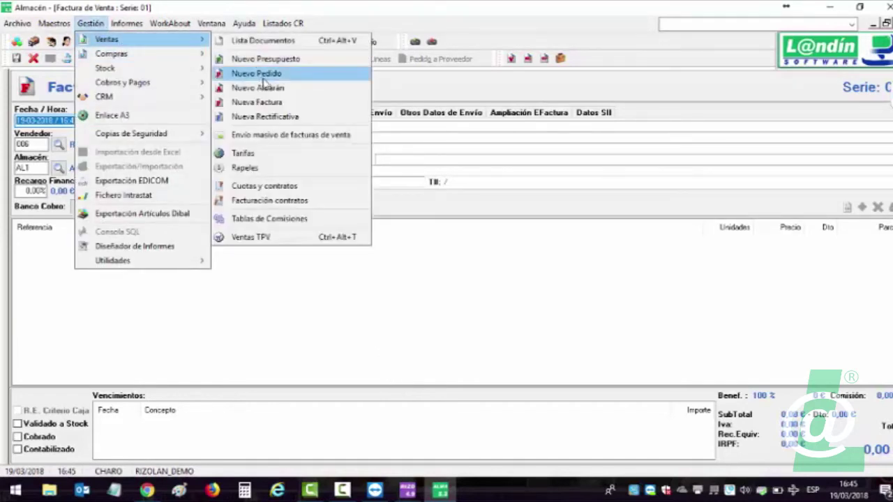
{"action": "left_click", "coordinate": [224, 121]}
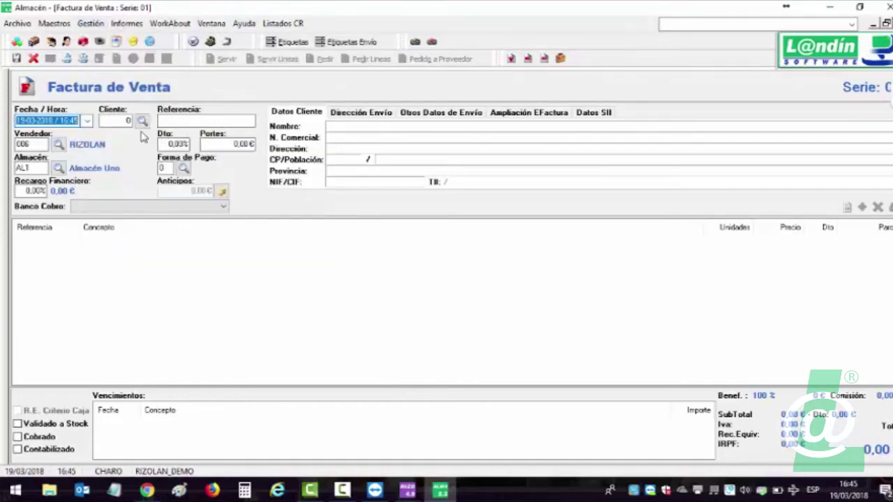
{"action": "left_click", "coordinate": [141, 121]}
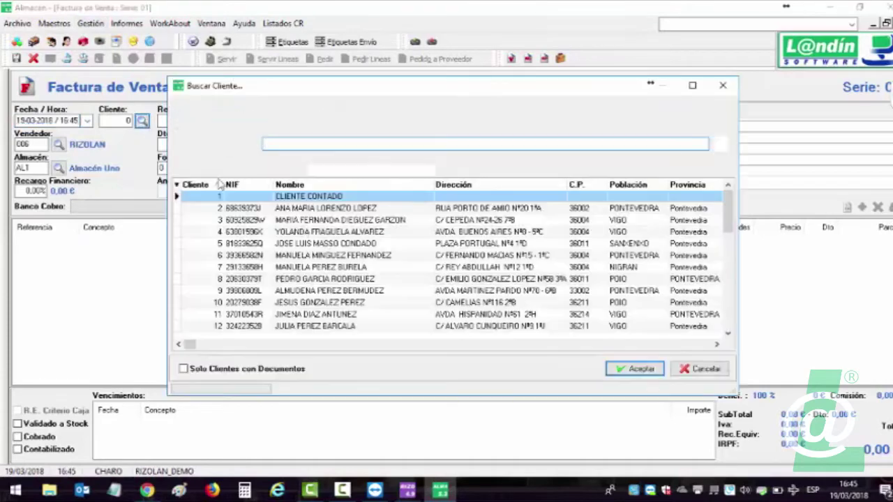
{"action": "double_click", "coordinate": [350, 232]}
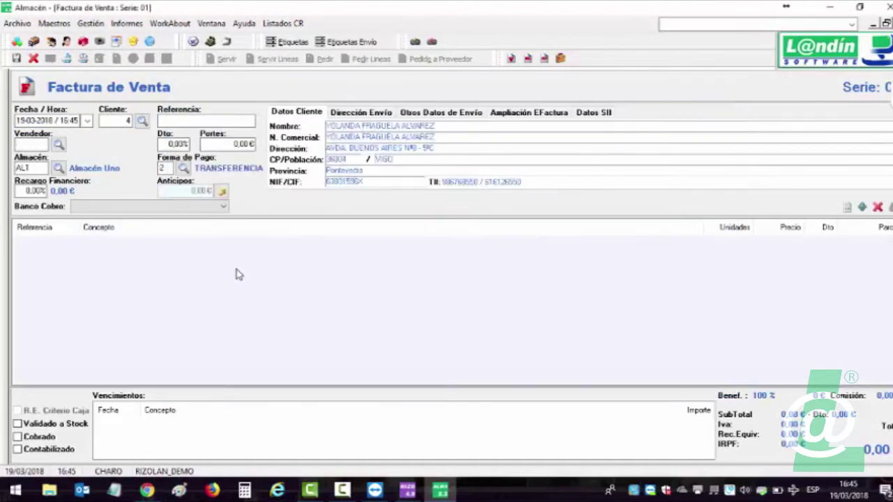
Add an invoice line with article ACTIVADOR BRONCEADO, replacing the wrongly picked CHAMPU PELO RIZADO.
{"action": "double_click", "coordinate": [455, 281]}
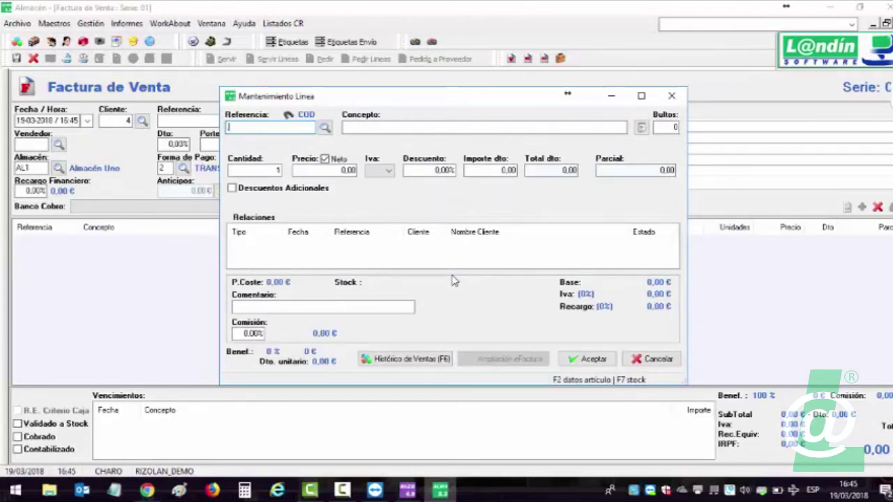
{"action": "key", "text": "F2"}
{"action": "type", "text": "pr"}
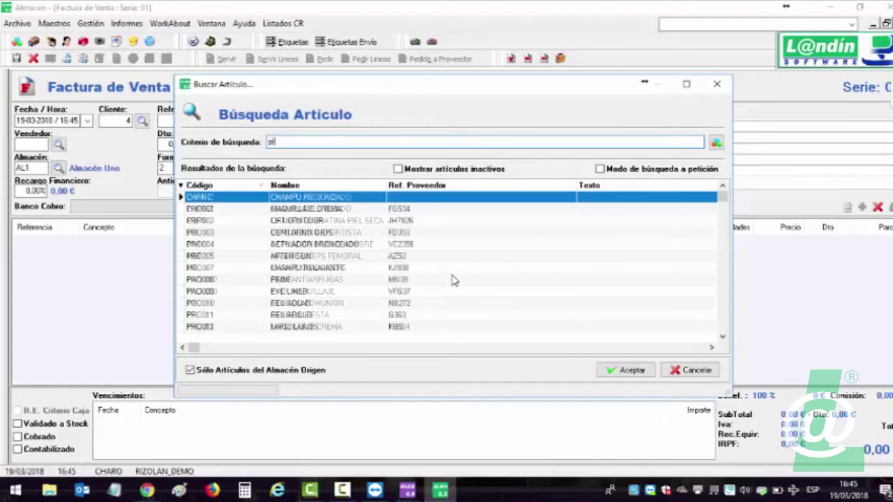
{"action": "double_click", "coordinate": [313, 198]}
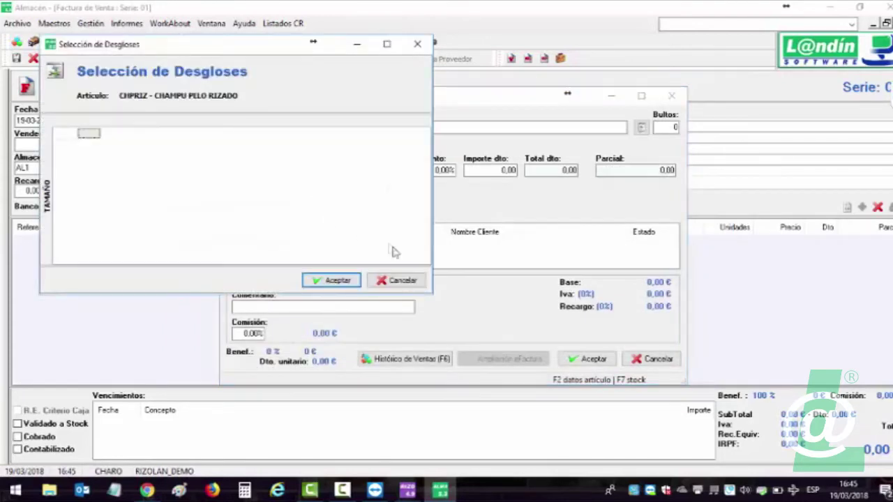
{"action": "left_click", "coordinate": [404, 281]}
{"action": "left_click", "coordinate": [324, 127]}
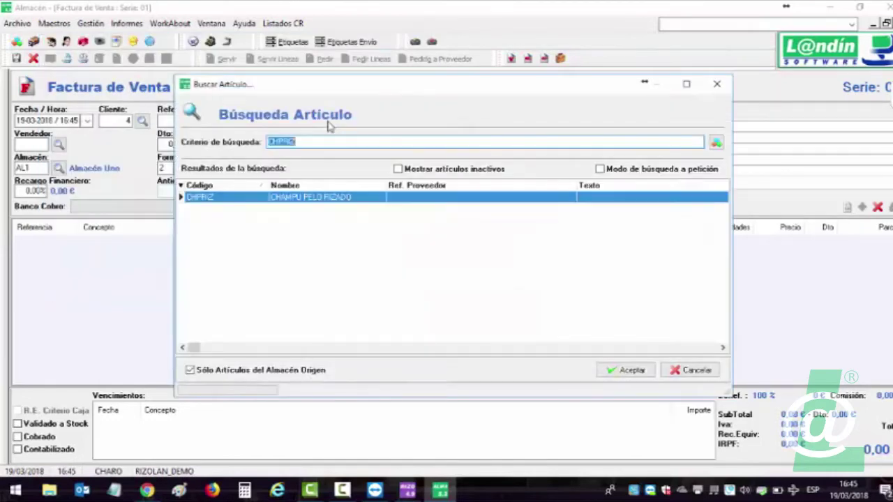
{"action": "key", "text": "BackSpace"}
{"action": "type", "text": "t"}
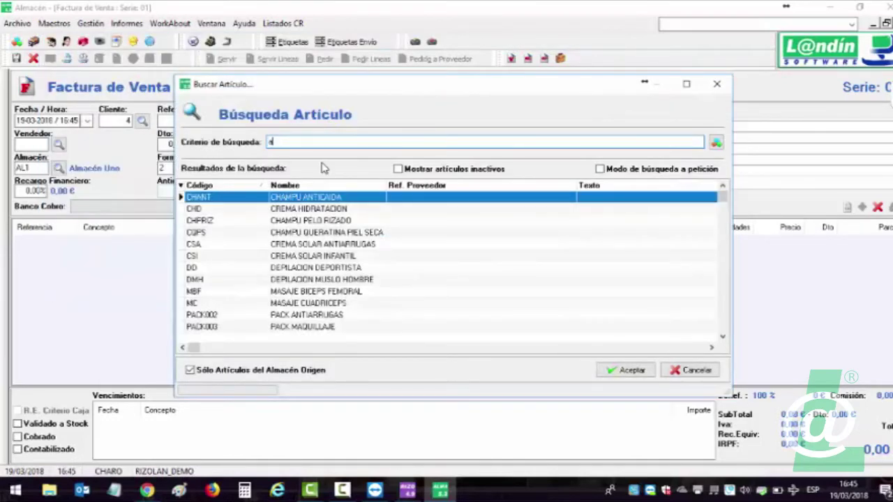
{"action": "type", "text": "rat"}
{"action": "key", "text": "BackSpace"}
{"action": "key", "text": "BackSpace"}
{"action": "key", "text": "BackSpace"}
{"action": "key", "text": "BackSpace"}
{"action": "type", "text": "bron"}
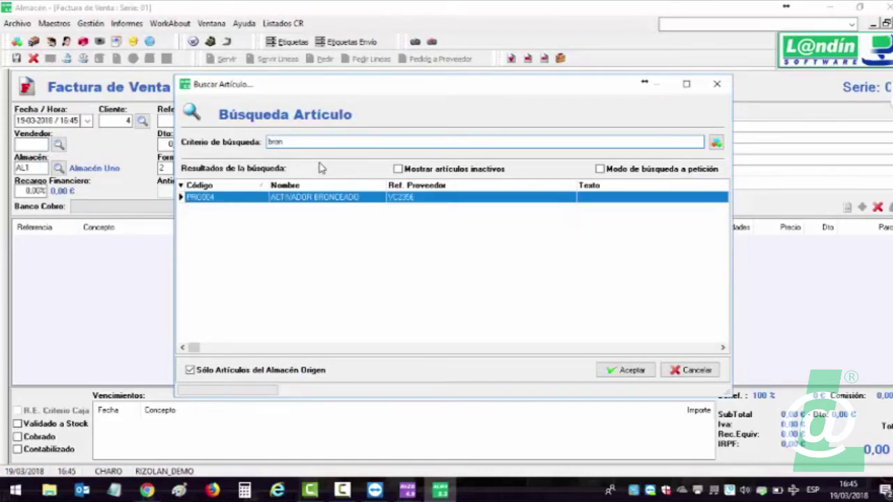
{"action": "double_click", "coordinate": [318, 198]}
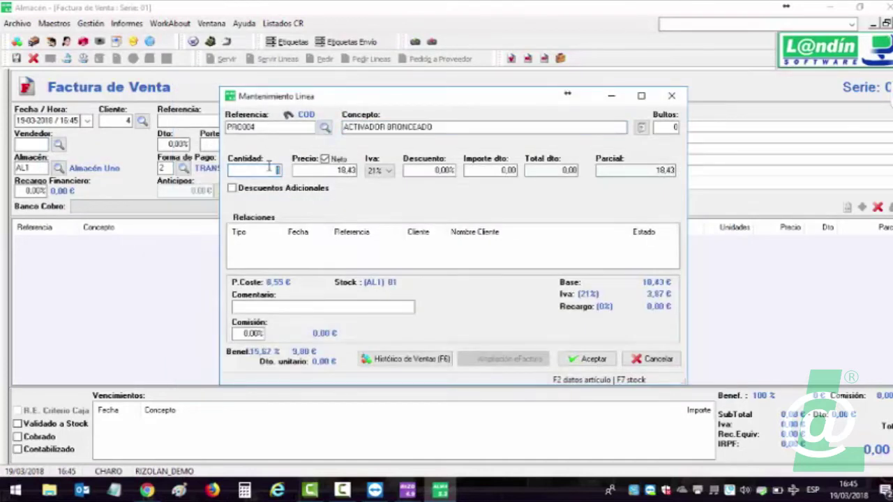
Set the line quantity to 40 units and save the invoice.
{"action": "type", "text": "40"}
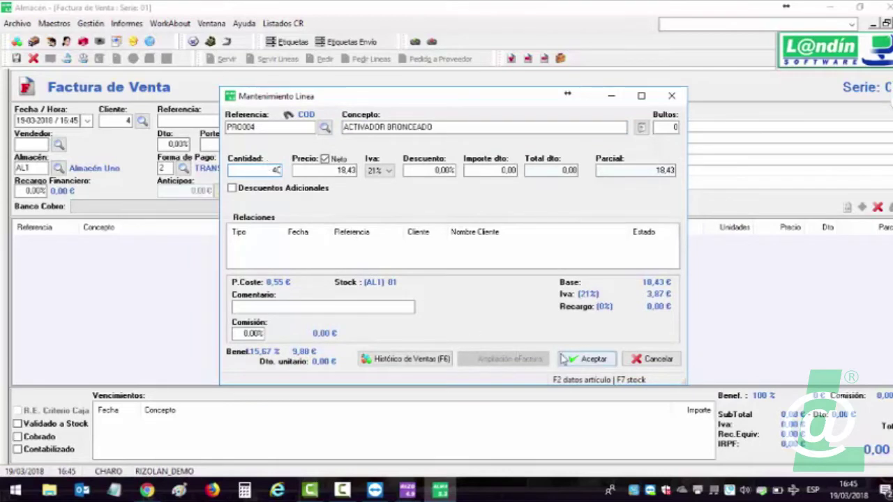
{"action": "left_click", "coordinate": [590, 359]}
{"action": "left_click", "coordinate": [16, 58]}
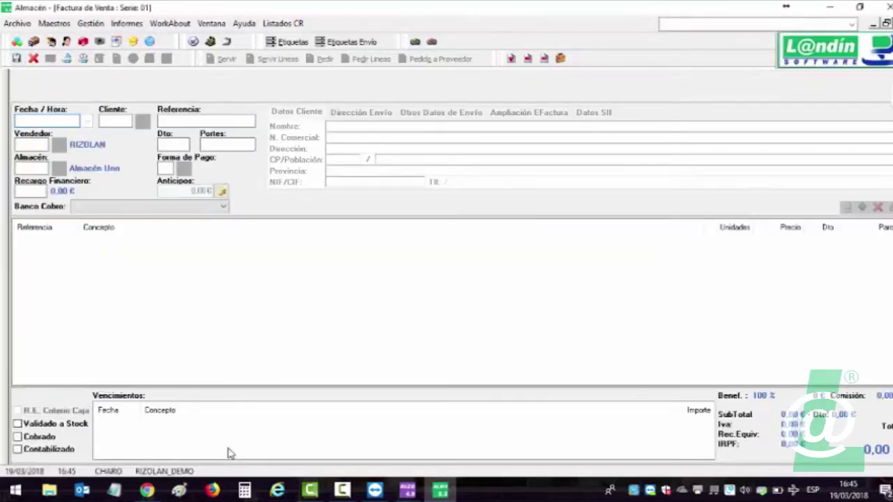
Close the blank invoice forms and open the outgoing documents list.
{"action": "key", "text": "Escape"}
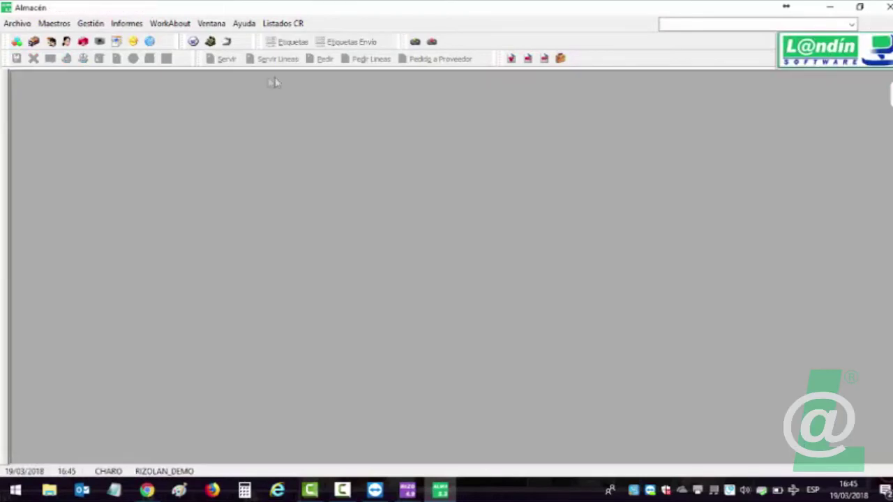
{"action": "left_click", "coordinate": [91, 23]}
{"action": "mouse_move", "coordinate": [88, 43]}
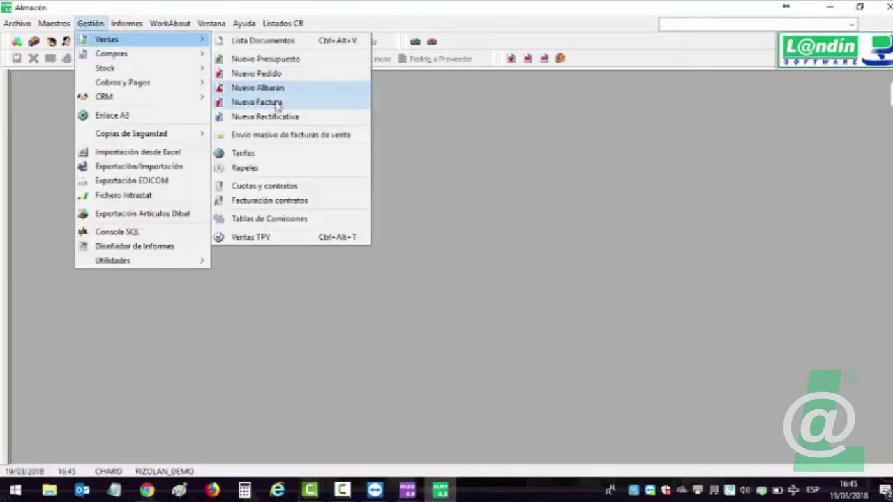
{"action": "left_click", "coordinate": [279, 103]}
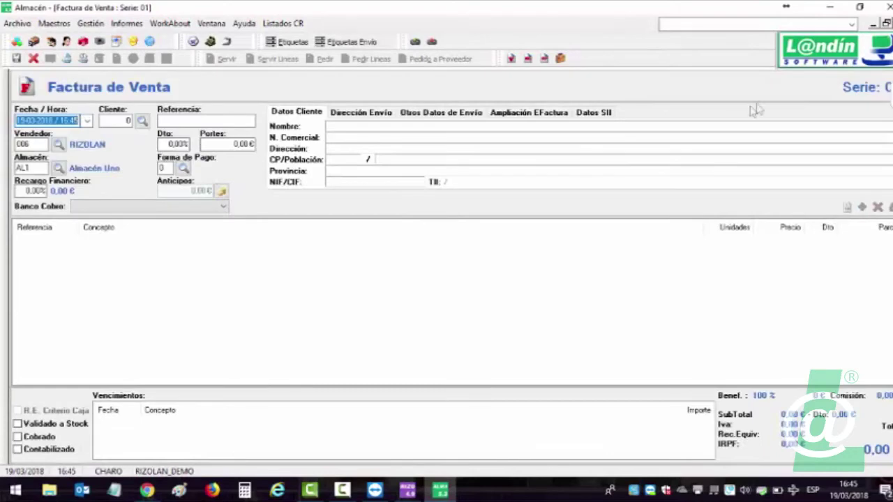
{"action": "key", "text": "Escape"}
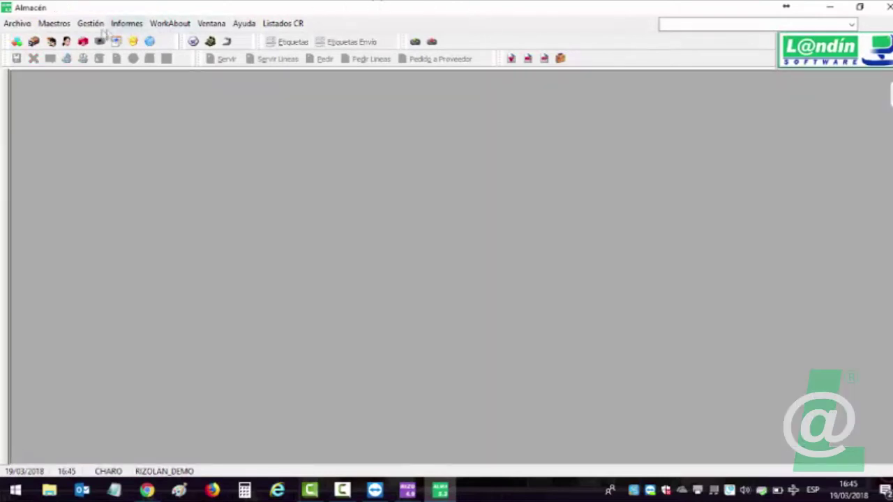
{"action": "left_click", "coordinate": [90, 23]}
{"action": "mouse_move", "coordinate": [115, 42]}
{"action": "left_click", "coordinate": [261, 41]}
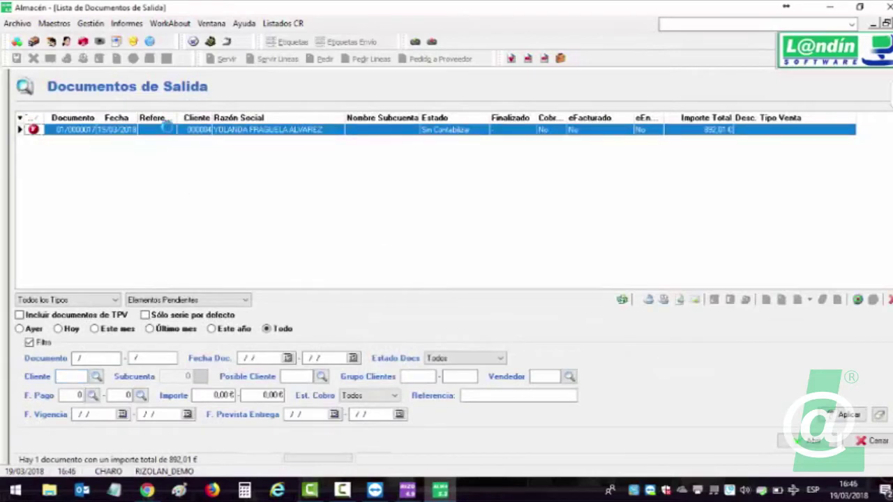
Reopen invoice 01/0000017 showing its Datos SII Tipo de Venta and detailed lines.
{"action": "double_click", "coordinate": [170, 130]}
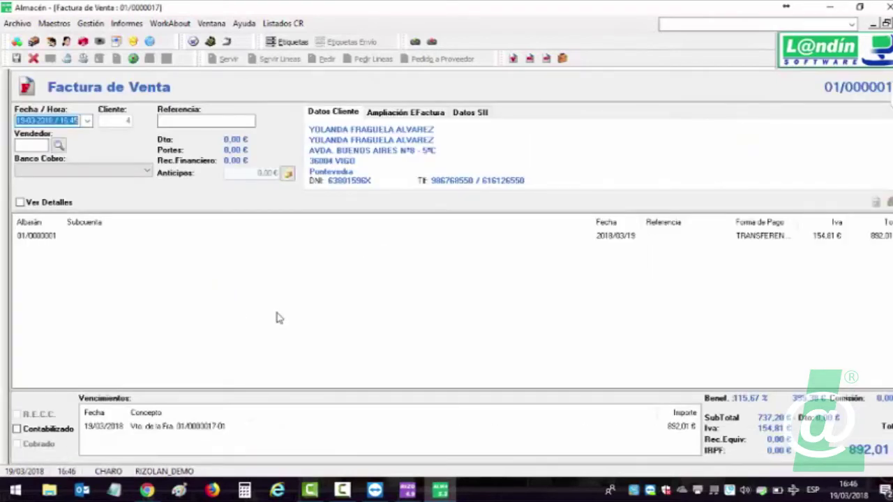
{"action": "left_click", "coordinate": [470, 114]}
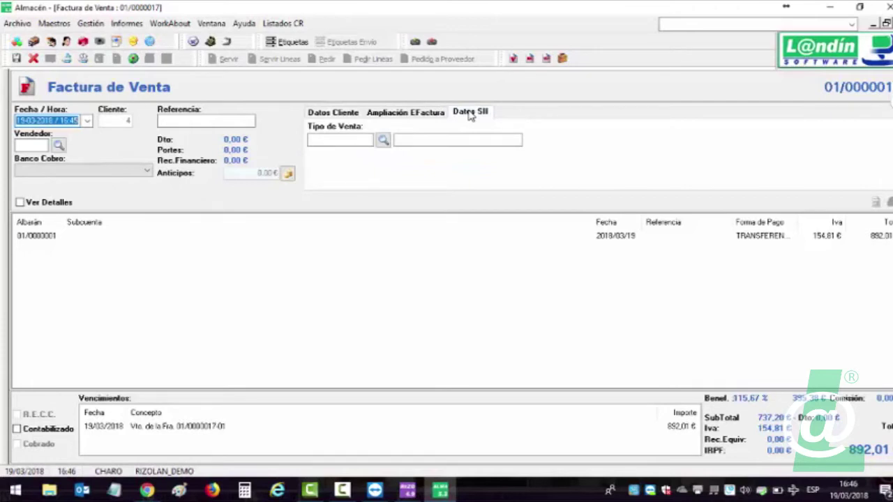
{"action": "left_click", "coordinate": [20, 202]}
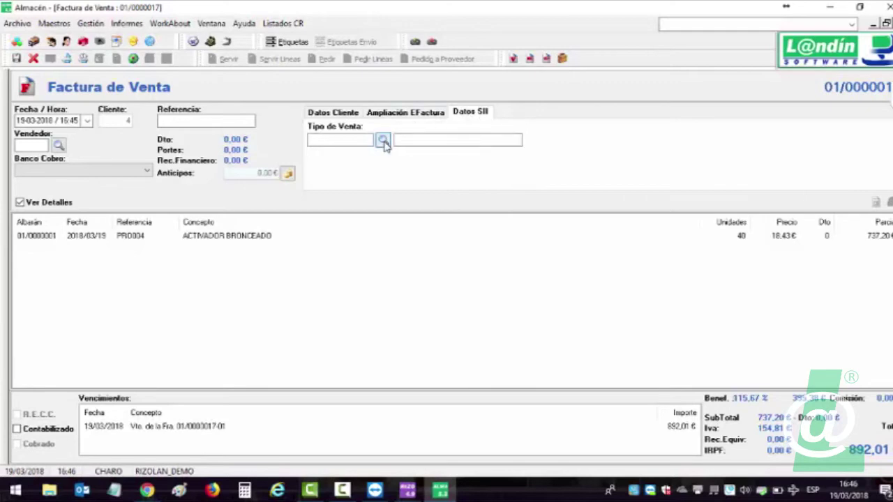
Choose 2 VENTA PRODUCTOS as sale type, save the 892,01 € invoice, and close both windows.
{"action": "left_click", "coordinate": [383, 142]}
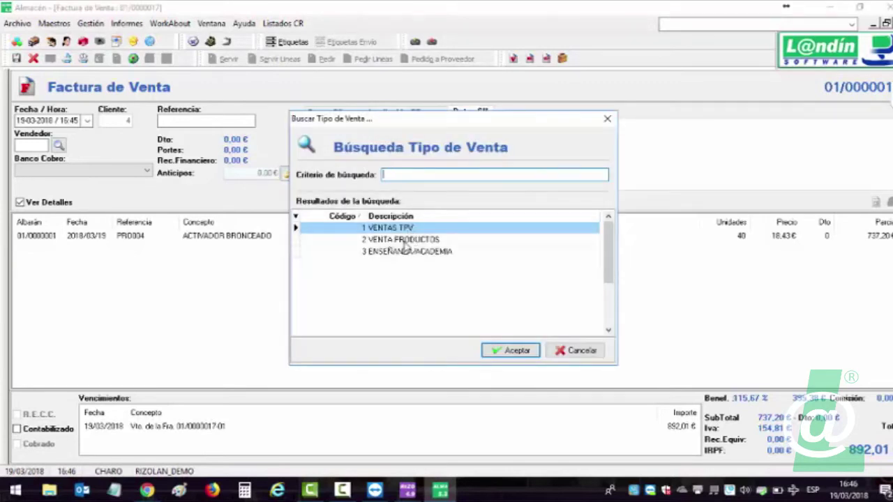
{"action": "double_click", "coordinate": [409, 239]}
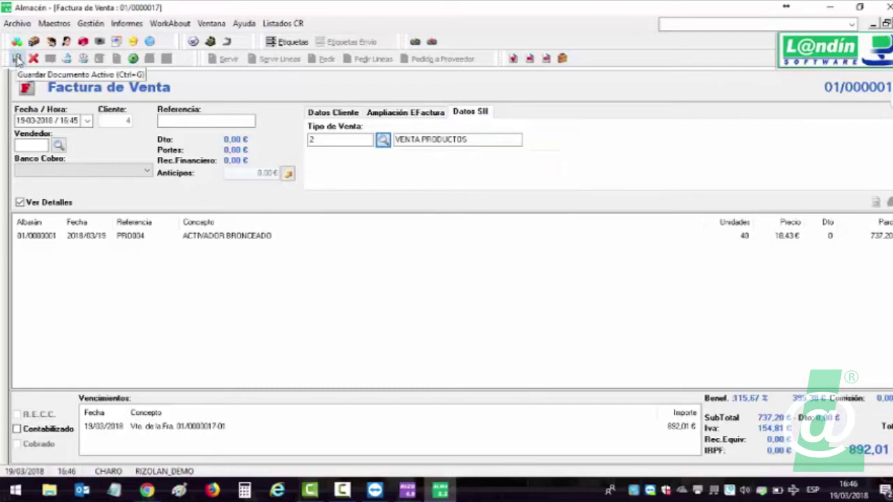
{"action": "left_click", "coordinate": [16, 59]}
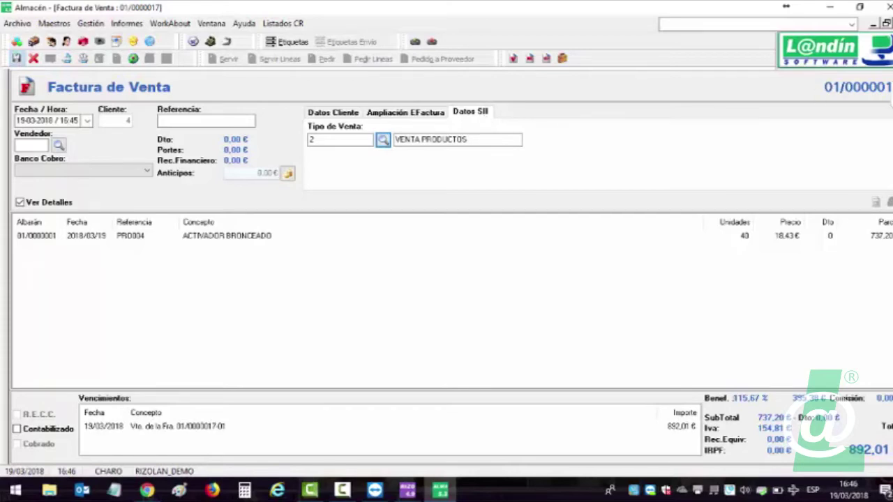
{"action": "key", "text": "Escape"}
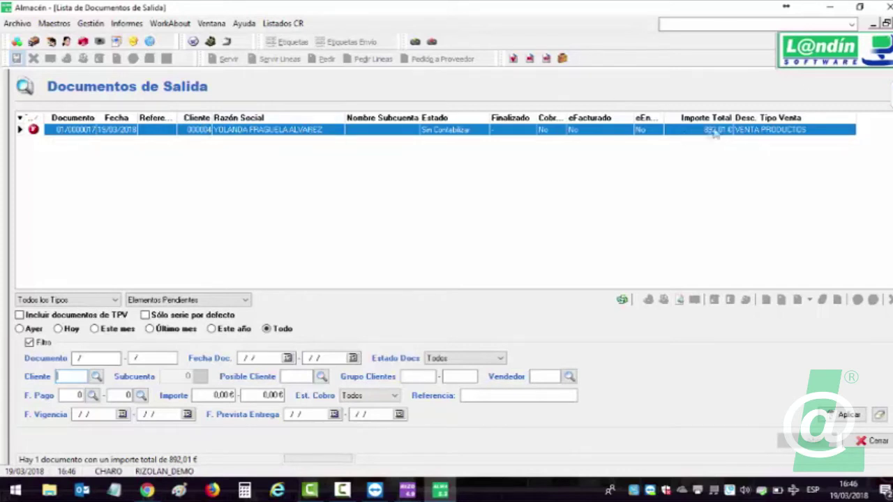
{"action": "left_click", "coordinate": [886, 23]}
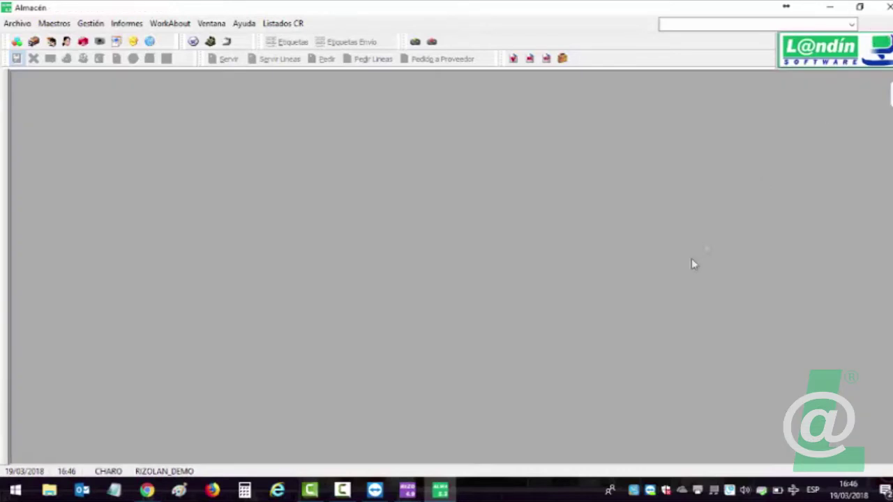
In the RizoLan till, add four services to a ticket with employee RIZOLAN.
{"action": "left_click", "coordinate": [407, 490]}
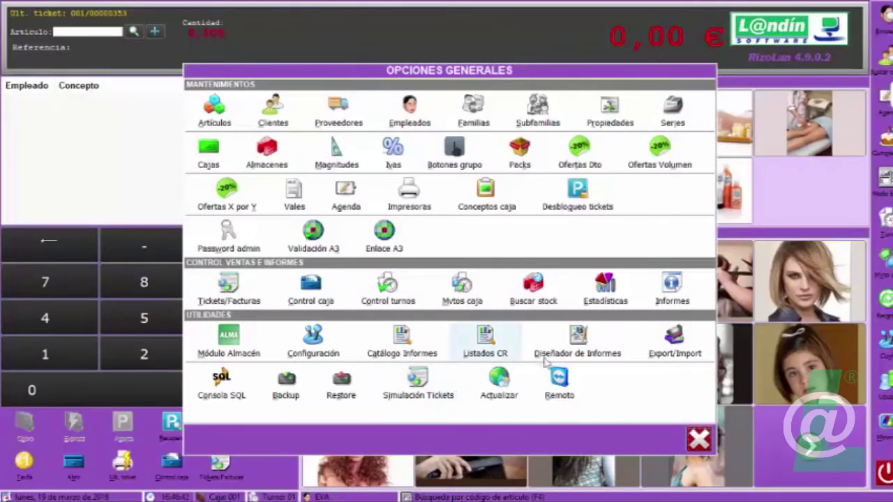
{"action": "left_click", "coordinate": [699, 438]}
{"action": "left_click", "coordinate": [368, 342]}
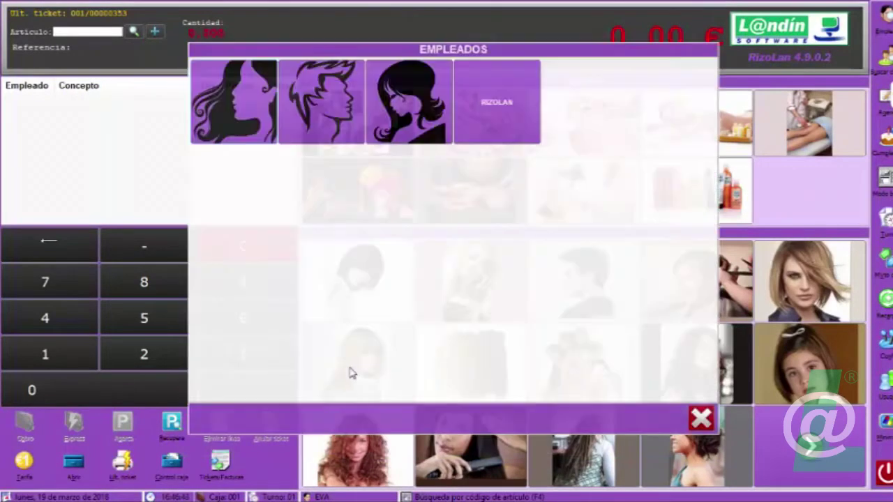
{"action": "left_click", "coordinate": [469, 112]}
{"action": "left_click", "coordinate": [360, 300]}
{"action": "left_click", "coordinate": [374, 390]}
{"action": "left_click", "coordinate": [470, 281]}
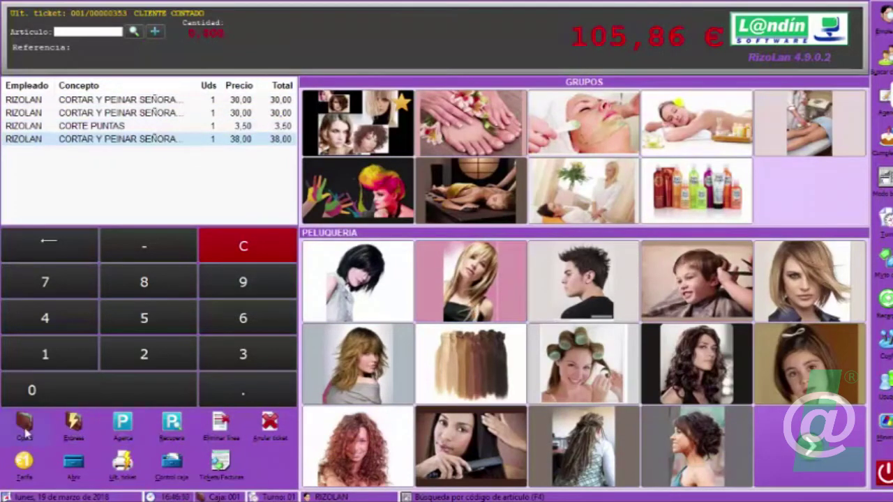
Charge the ticket to the registered client: 50,00 cash, 51,50 card, invoiced, no printing.
{"action": "left_click", "coordinate": [26, 433]}
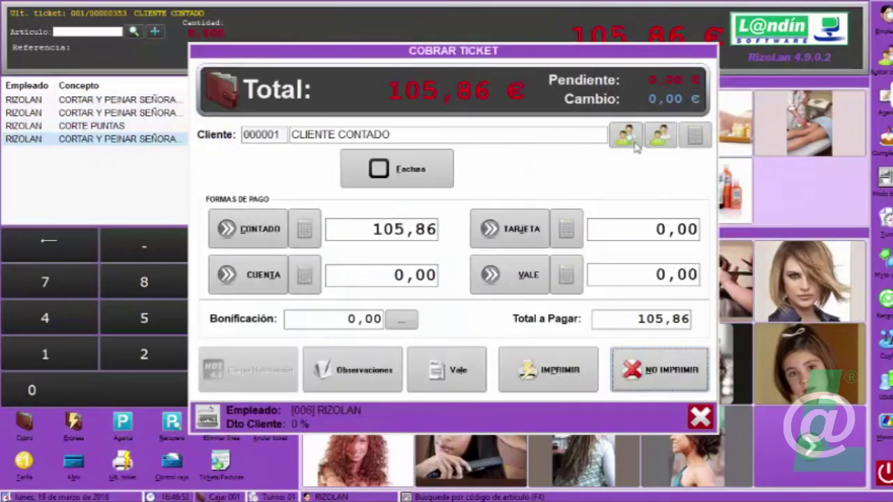
{"action": "left_click", "coordinate": [634, 142]}
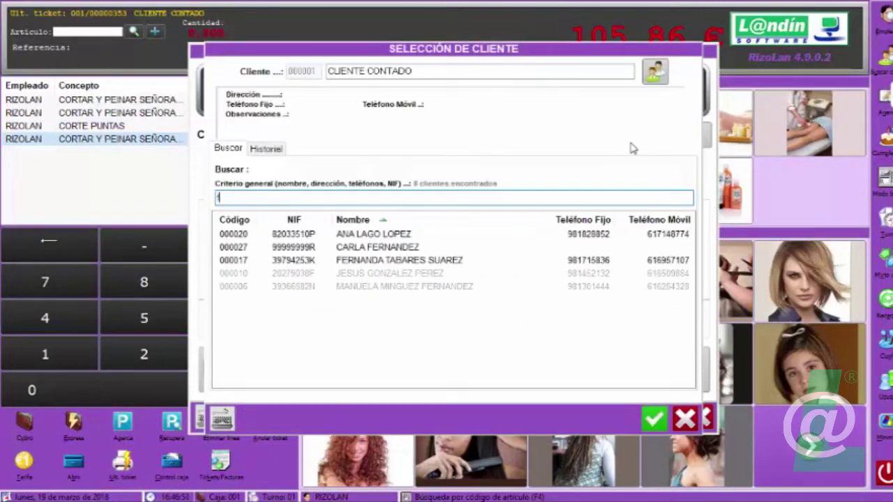
{"action": "double_click", "coordinate": [380, 240]}
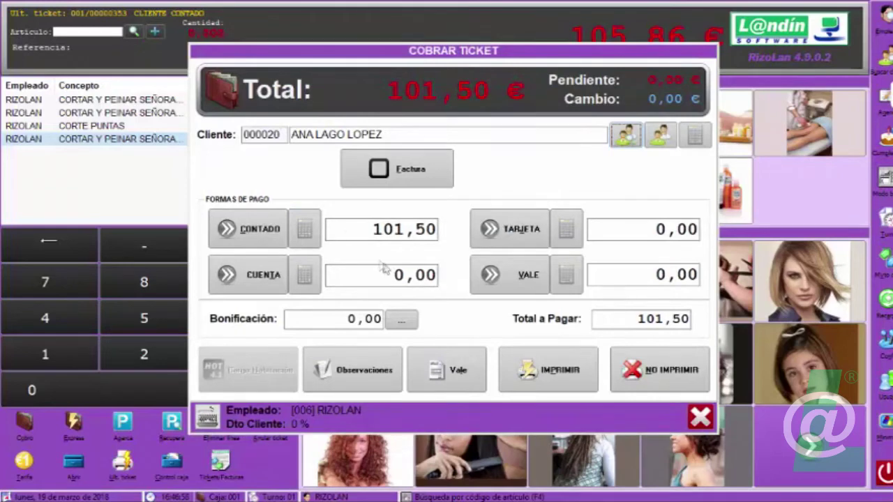
{"action": "left_click", "coordinate": [304, 230]}
{"action": "left_click", "coordinate": [427, 272]}
{"action": "left_click", "coordinate": [427, 349]}
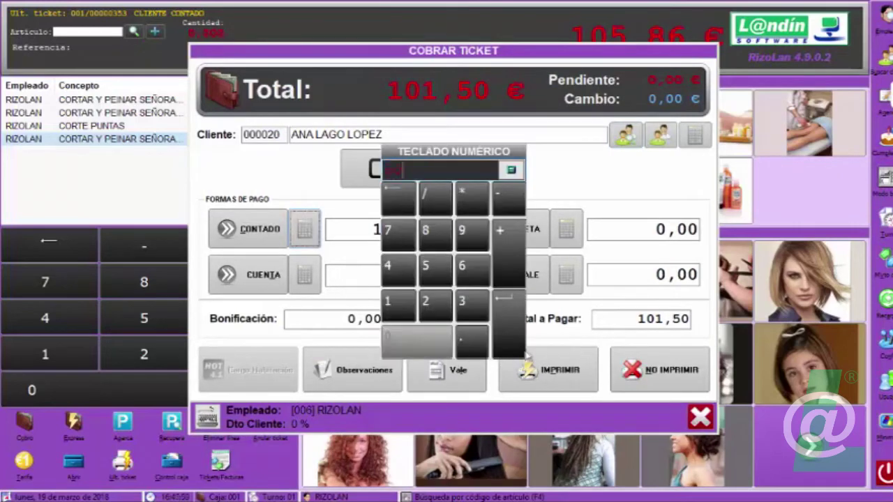
{"action": "left_click", "coordinate": [522, 353]}
{"action": "left_click", "coordinate": [530, 236]}
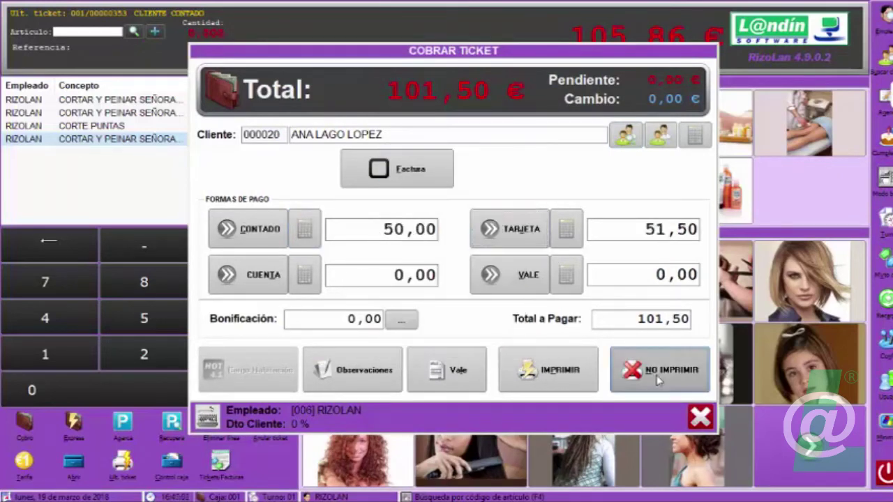
{"action": "key", "text": "f"}
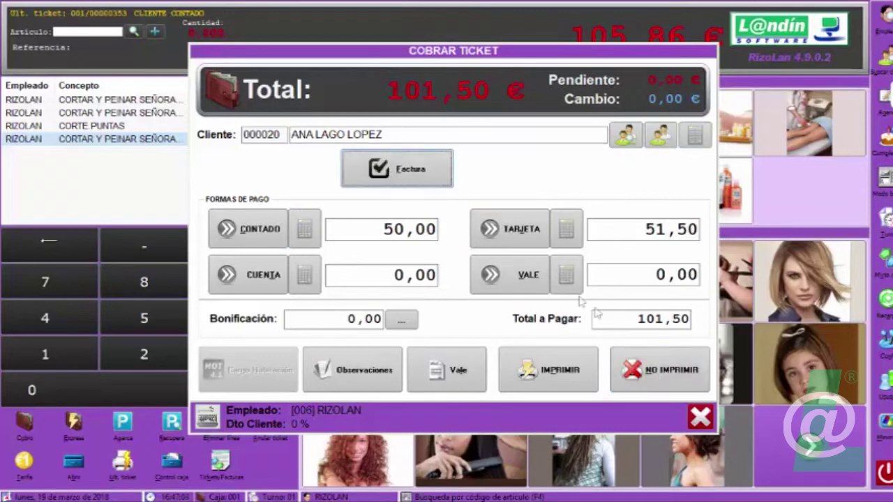
{"action": "left_click", "coordinate": [658, 377]}
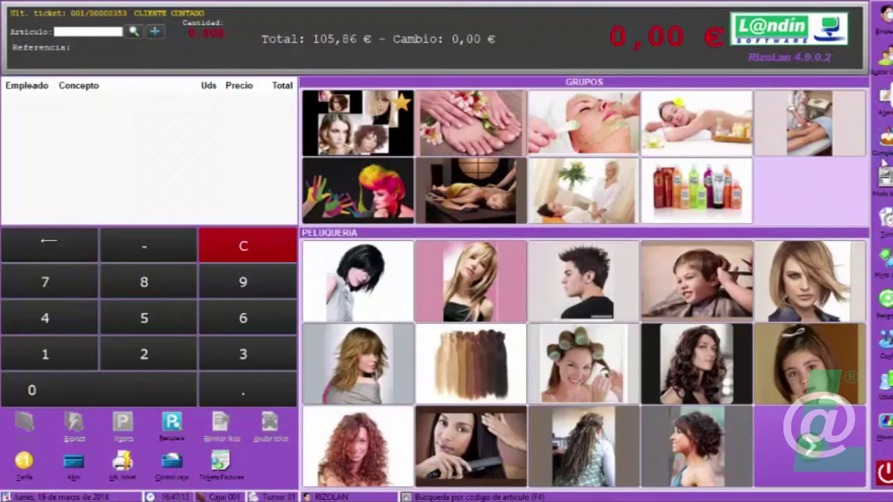
Open the closures, continue past the parked-tickets warning, and start the shift closing.
{"action": "left_click", "coordinate": [886, 235]}
{"action": "left_click", "coordinate": [837, 288]}
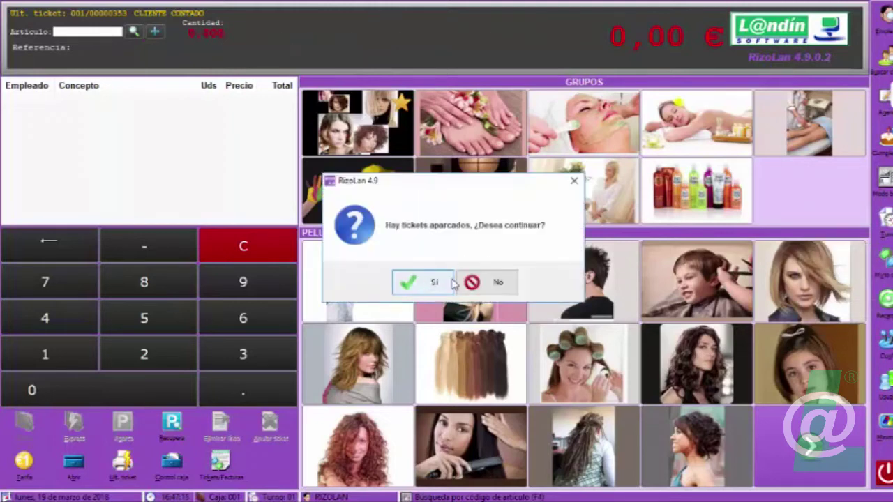
{"action": "left_click", "coordinate": [405, 283]}
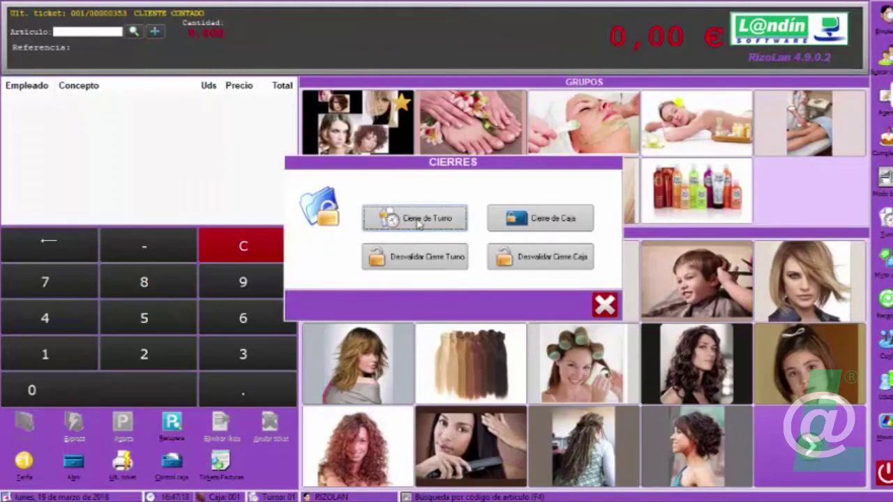
{"action": "left_click", "coordinate": [419, 222]}
Count the bills and coins in Recuento for a 245,00 € final balance.
{"action": "left_click", "coordinate": [520, 218]}
{"action": "left_click", "coordinate": [314, 373]}
{"action": "left_click", "coordinate": [314, 337]}
{"action": "left_click", "coordinate": [327, 310]}
{"action": "left_click", "coordinate": [321, 375]}
{"action": "left_click", "coordinate": [321, 337]}
{"action": "left_click", "coordinate": [325, 309]}
{"action": "left_click", "coordinate": [332, 366]}
{"action": "left_click", "coordinate": [318, 291]}
{"action": "left_click", "coordinate": [326, 269]}
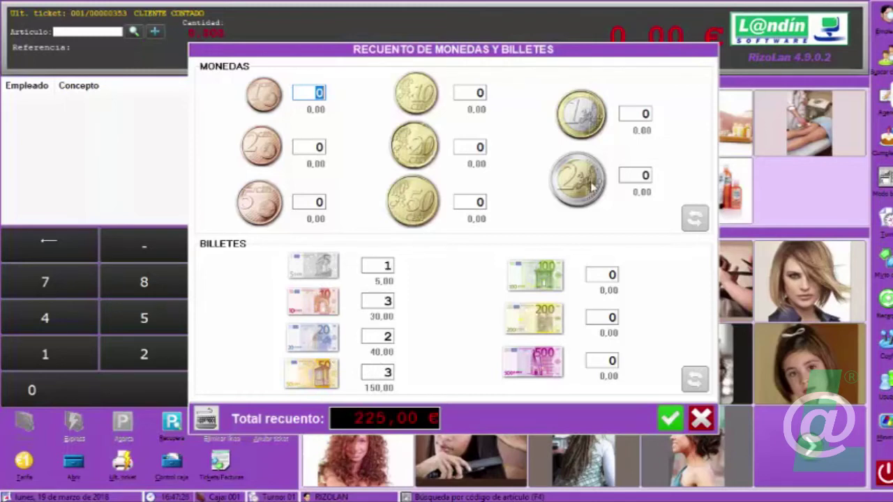
{"action": "left_click", "coordinate": [591, 183]}
{"action": "left_click", "coordinate": [591, 125]}
{"action": "left_click", "coordinate": [407, 208]}
{"action": "left_click", "coordinate": [407, 208]}
{"action": "left_click", "coordinate": [412, 206]}
{"action": "left_click", "coordinate": [467, 201]}
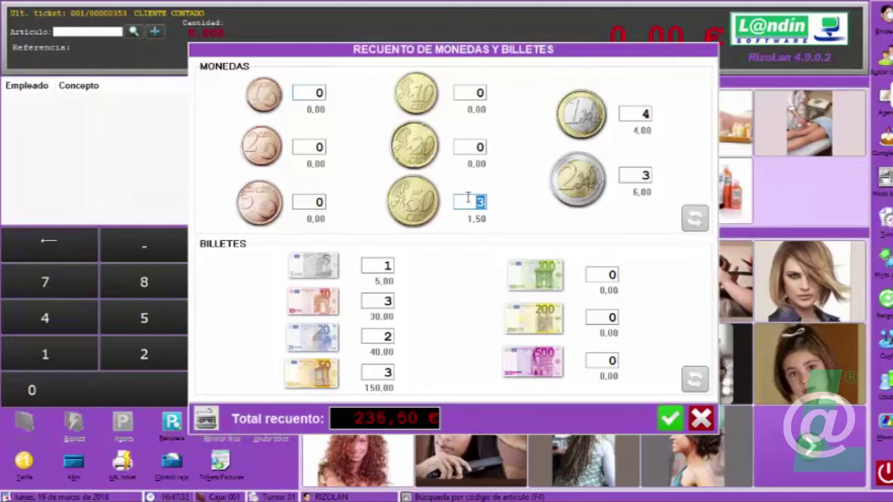
{"action": "type", "text": "20"}
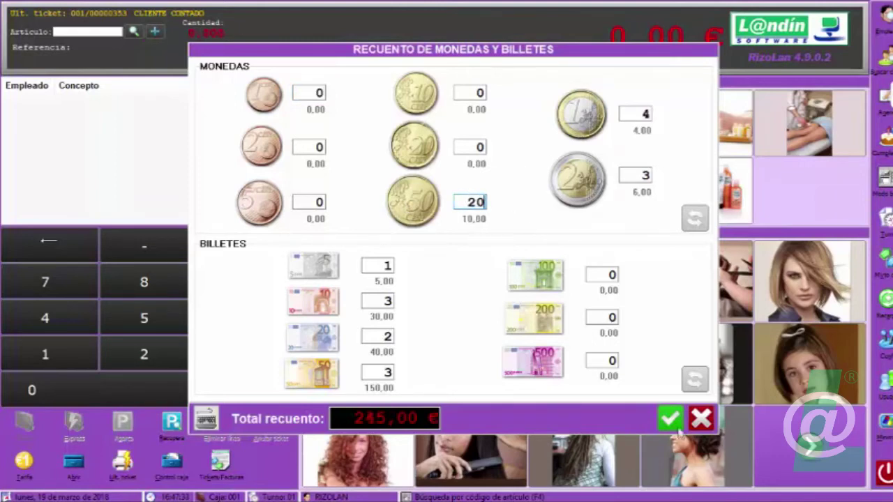
{"action": "left_click", "coordinate": [670, 418]}
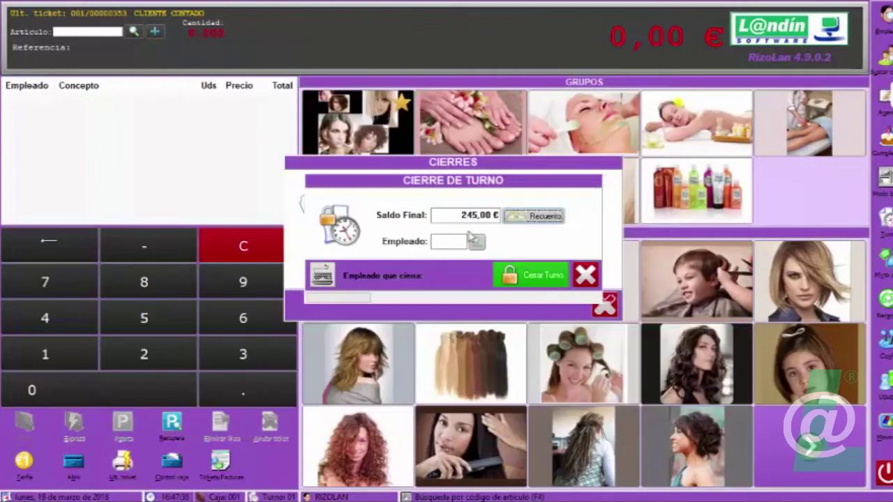
Close the shift with employee 001 as closer, without printing the summary.
{"action": "left_click", "coordinate": [474, 239]}
{"action": "left_click", "coordinate": [272, 136]}
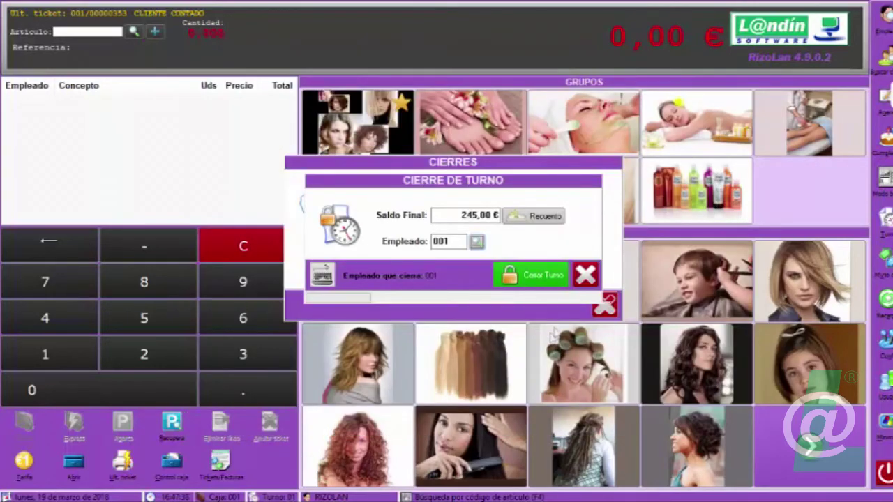
{"action": "left_click", "coordinate": [524, 276]}
{"action": "left_click", "coordinate": [391, 282]}
{"action": "left_click", "coordinate": [454, 281]}
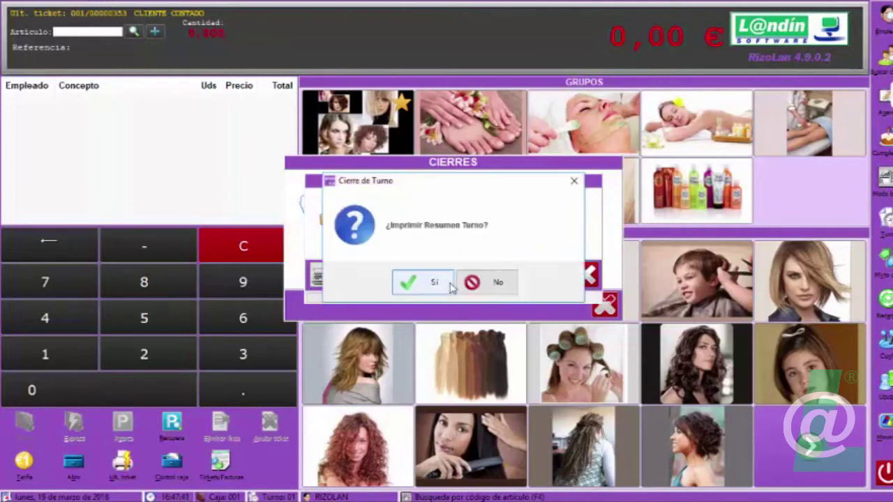
{"action": "left_click", "coordinate": [498, 284]}
Close till 1 for 19/03/2018 with employee 003, skip the day summary, and close CIERRES.
{"action": "left_click", "coordinate": [528, 226]}
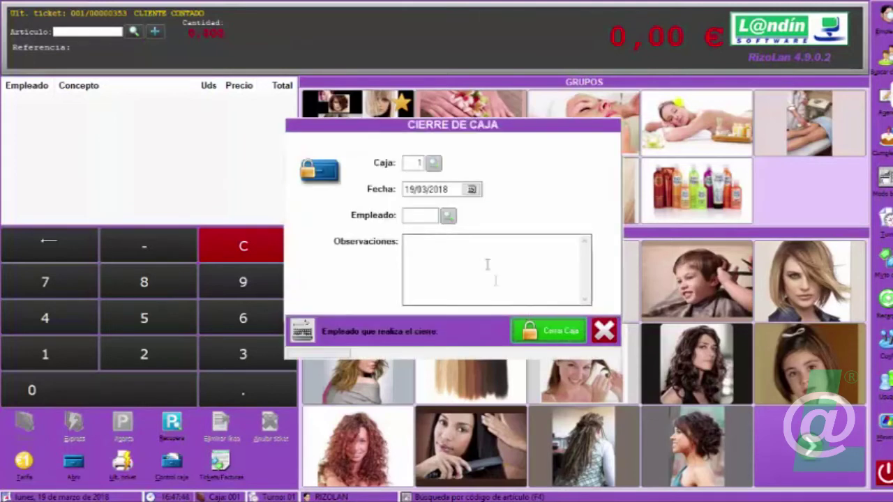
{"action": "left_click", "coordinate": [448, 218]}
{"action": "left_click", "coordinate": [402, 122]}
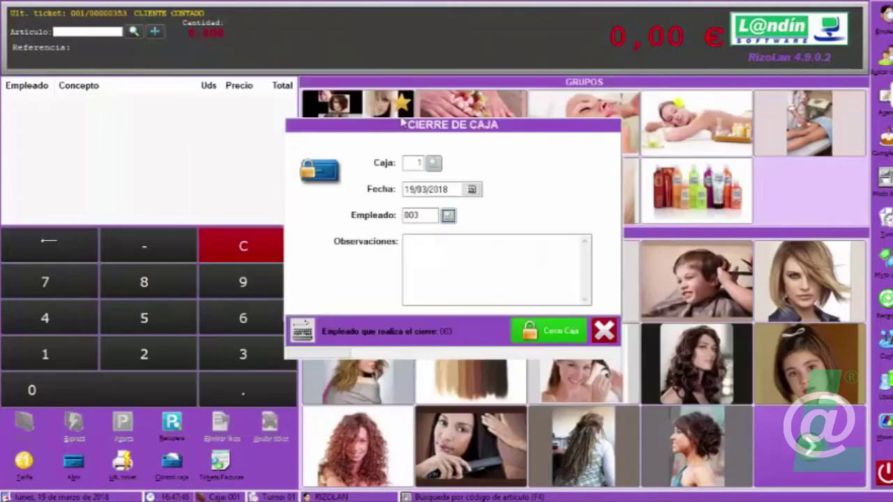
{"action": "left_click", "coordinate": [533, 341]}
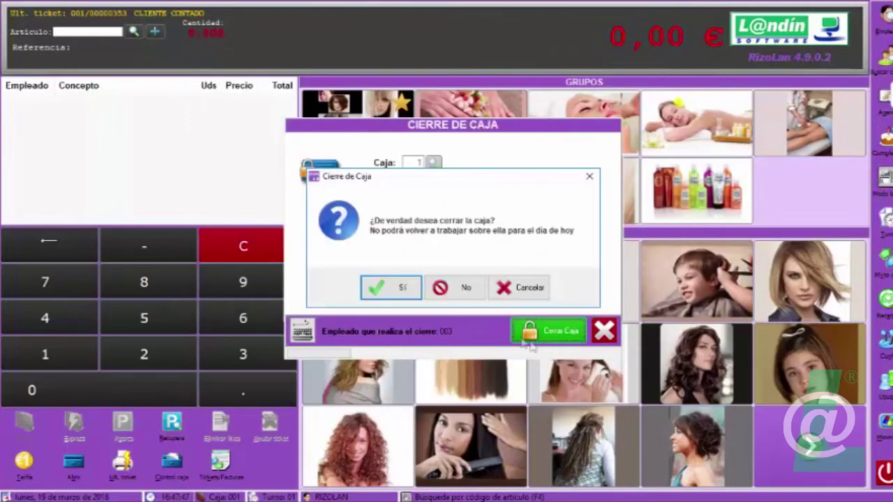
{"action": "left_click", "coordinate": [398, 286]}
{"action": "left_click", "coordinate": [454, 291]}
{"action": "left_click", "coordinate": [492, 282]}
{"action": "left_click", "coordinate": [602, 305]}
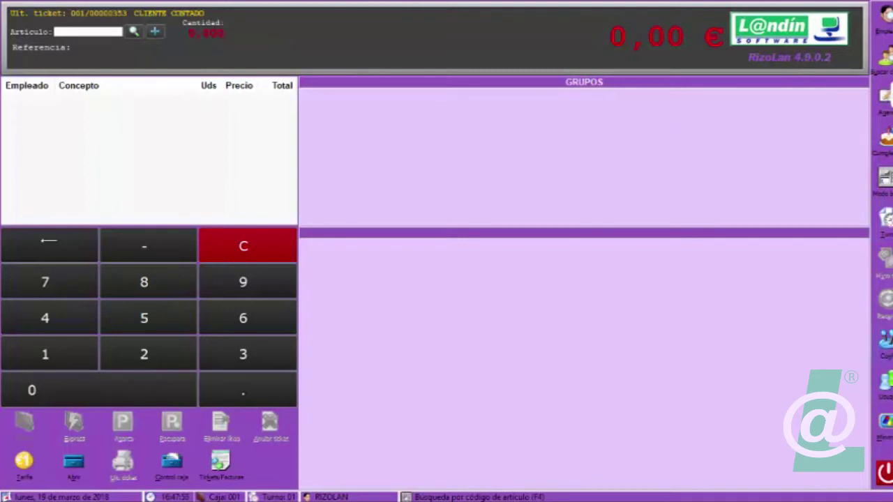
Try opening the A3 validation settings, which are blocked as administrator-only.
{"action": "left_click", "coordinate": [885, 340]}
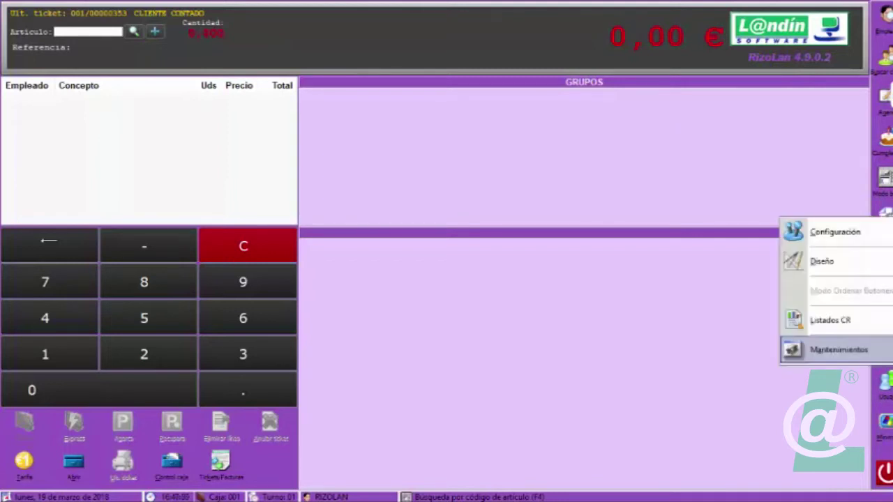
{"action": "left_click", "coordinate": [816, 350]}
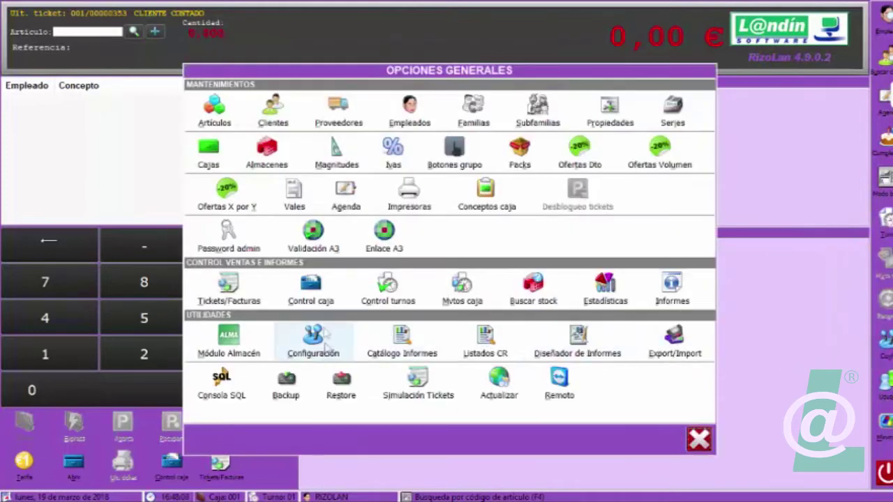
{"action": "left_click", "coordinate": [330, 245]}
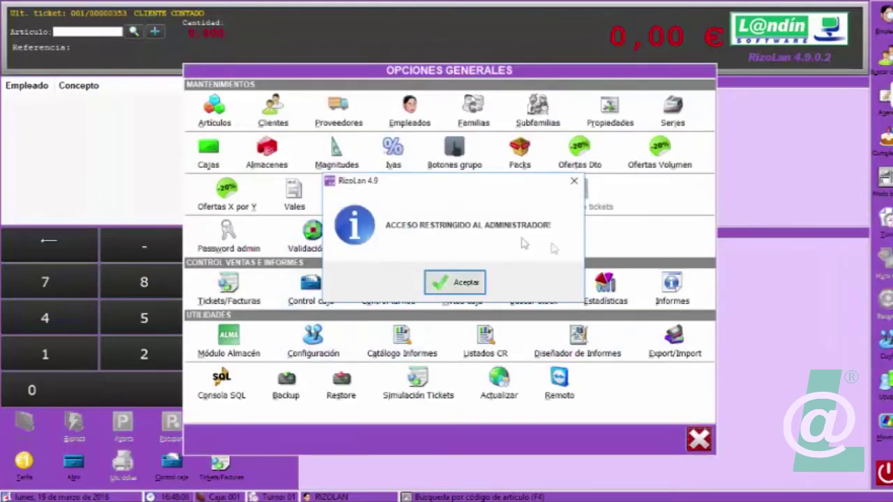
{"action": "left_click", "coordinate": [480, 288]}
{"action": "left_click", "coordinate": [697, 440]}
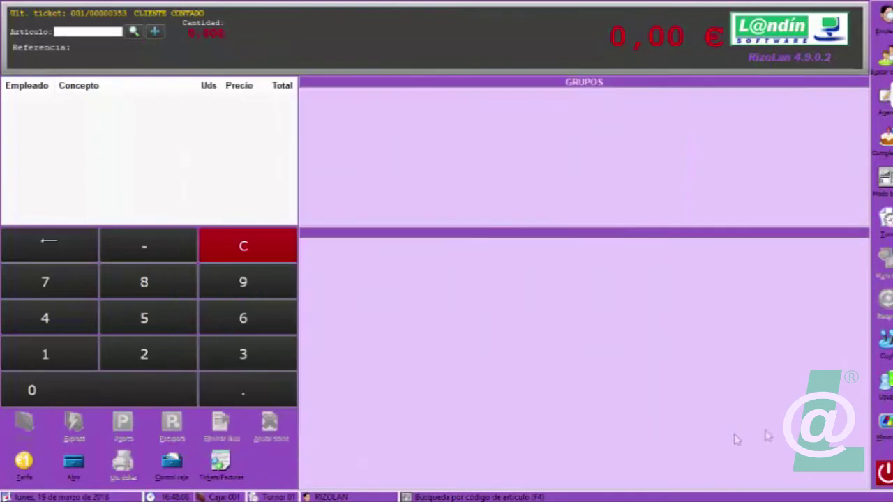
Sign in as Administrador with the admin password and open Opciones Generales.
{"action": "left_click", "coordinate": [886, 384]}
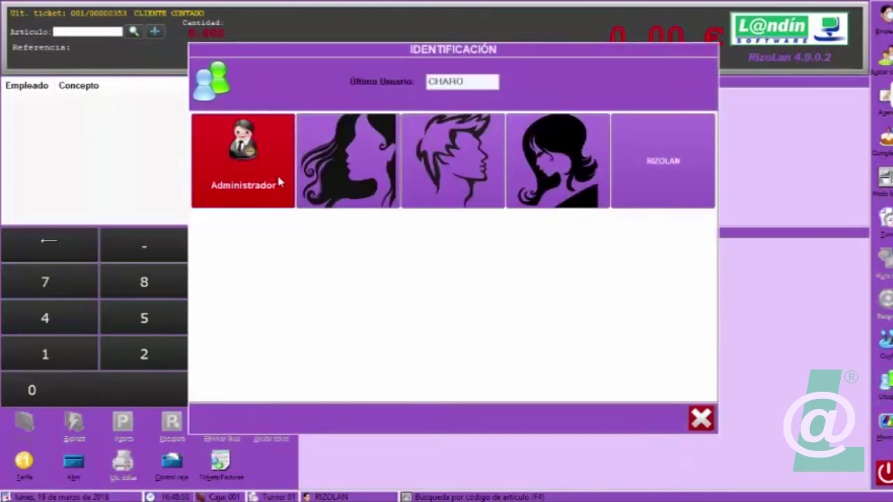
{"action": "left_click", "coordinate": [279, 183]}
{"action": "type", "text": "admin"}
{"action": "left_click", "coordinate": [623, 272]}
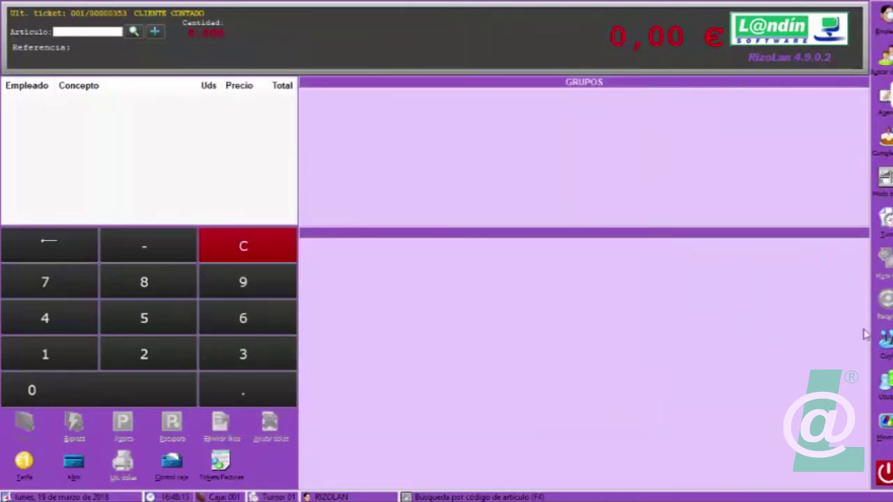
{"action": "left_click", "coordinate": [886, 339]}
{"action": "left_click", "coordinate": [857, 350]}
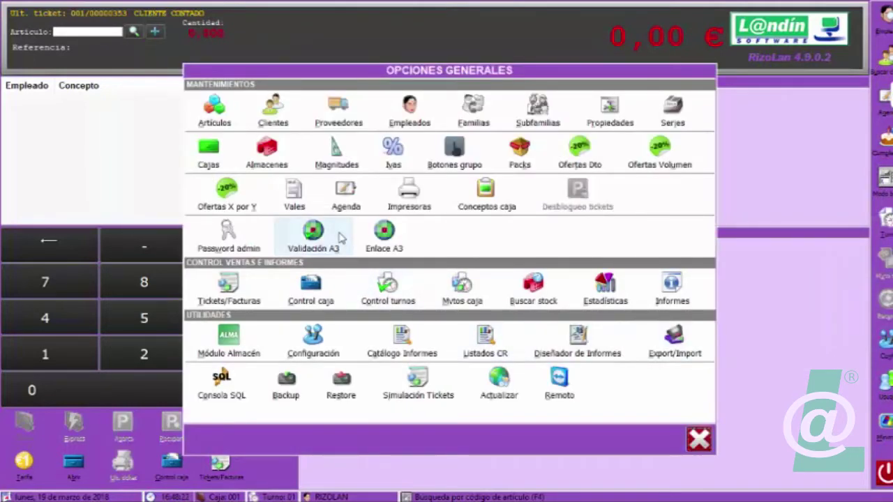
Check the A3 validation list, then open Enlace A3 showing its pending invoices.
{"action": "left_click", "coordinate": [341, 239]}
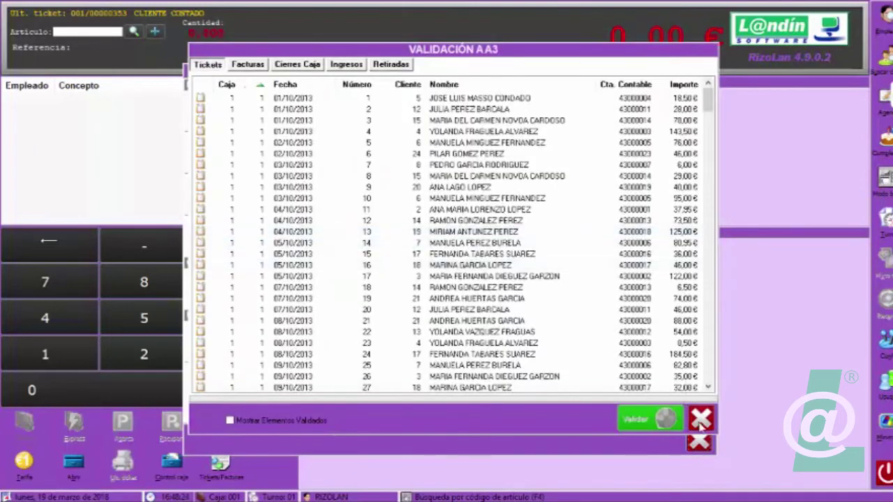
{"action": "left_click", "coordinate": [699, 415]}
{"action": "left_click", "coordinate": [381, 233]}
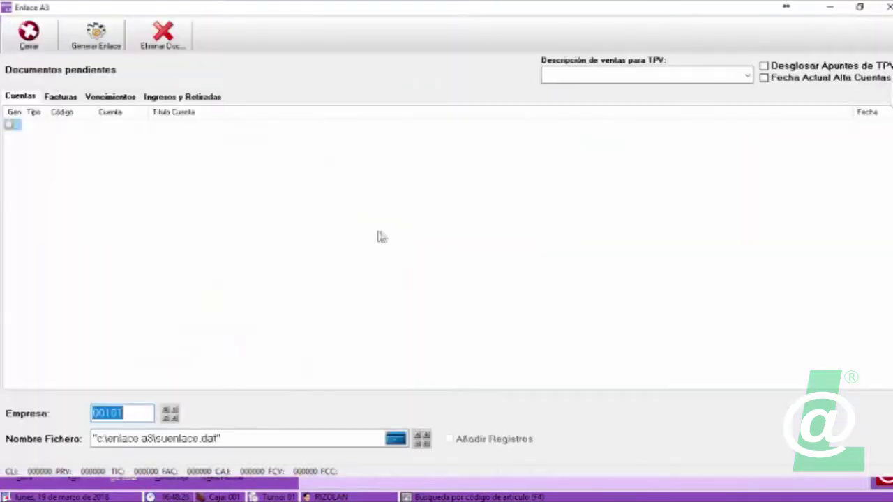
{"action": "left_click", "coordinate": [61, 97]}
{"action": "key", "text": "Right"}
{"action": "key", "text": "Right"}
{"action": "key", "text": "Left"}
{"action": "left_click", "coordinate": [65, 99]}
Delete all pending documents from Enlace A3, close it, and reopen Validación A3.
{"action": "left_click", "coordinate": [163, 35]}
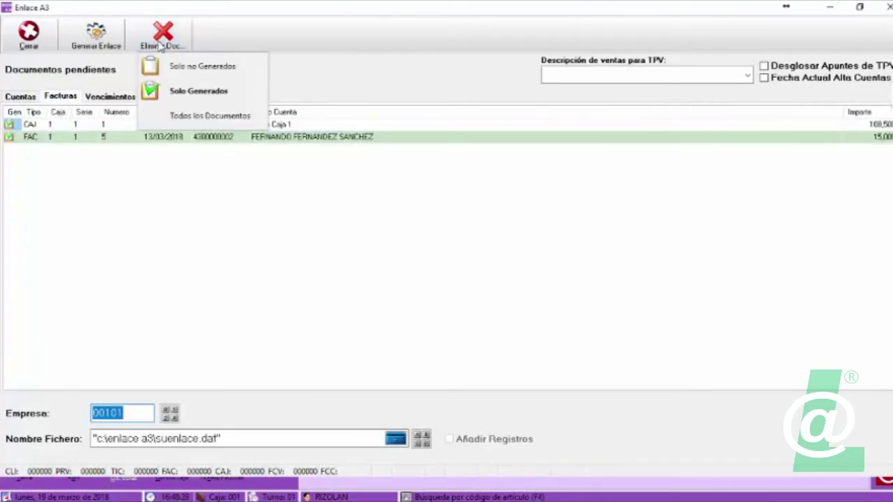
{"action": "left_click", "coordinate": [181, 118]}
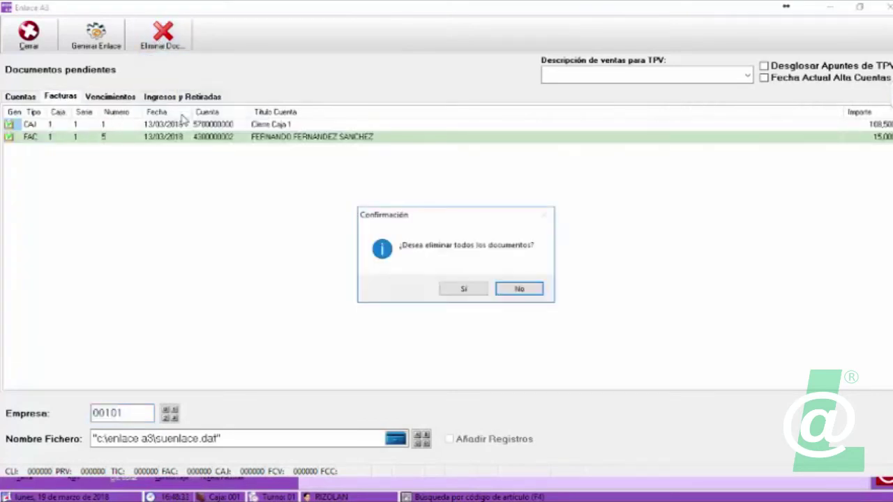
{"action": "left_click", "coordinate": [457, 288]}
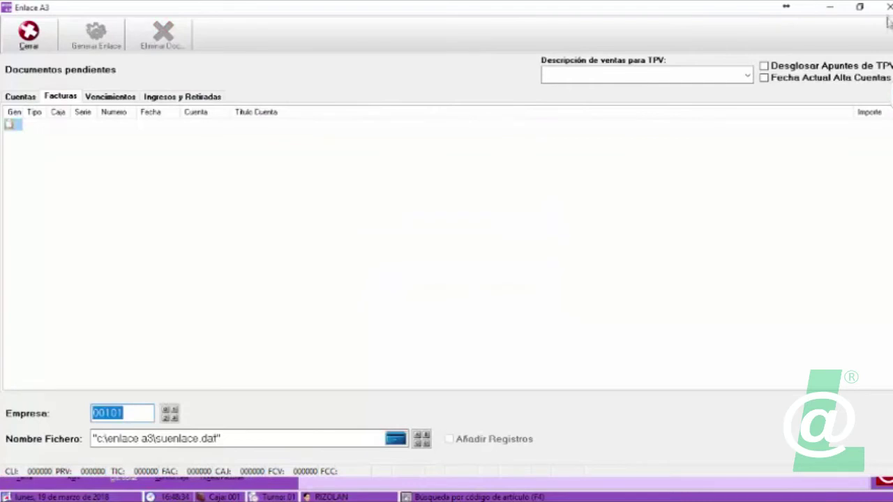
{"action": "left_click", "coordinate": [889, 8]}
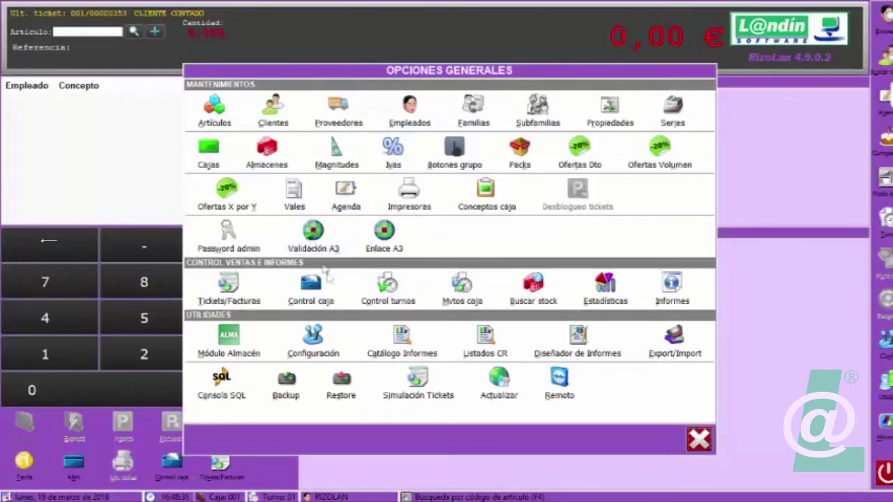
{"action": "left_click", "coordinate": [313, 236]}
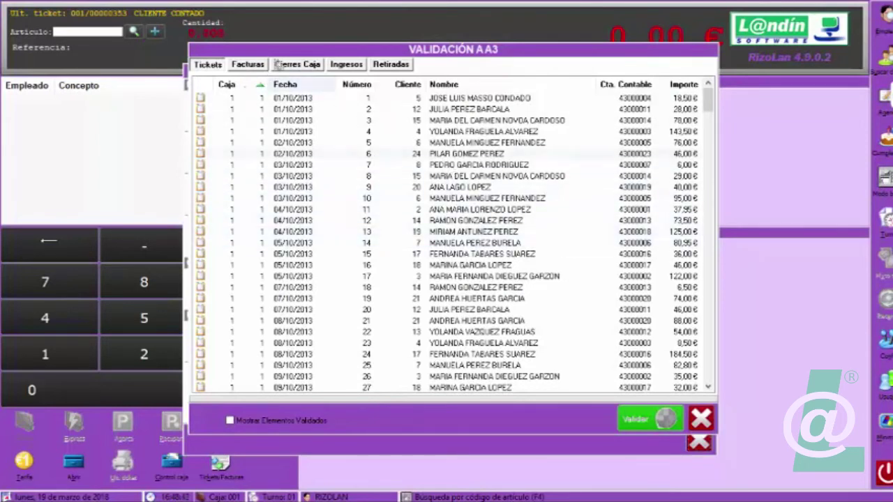
Sort the validation lists by date and review tickets, cash closings and pending invoices.
{"action": "left_click", "coordinate": [298, 86]}
{"action": "left_click", "coordinate": [301, 87]}
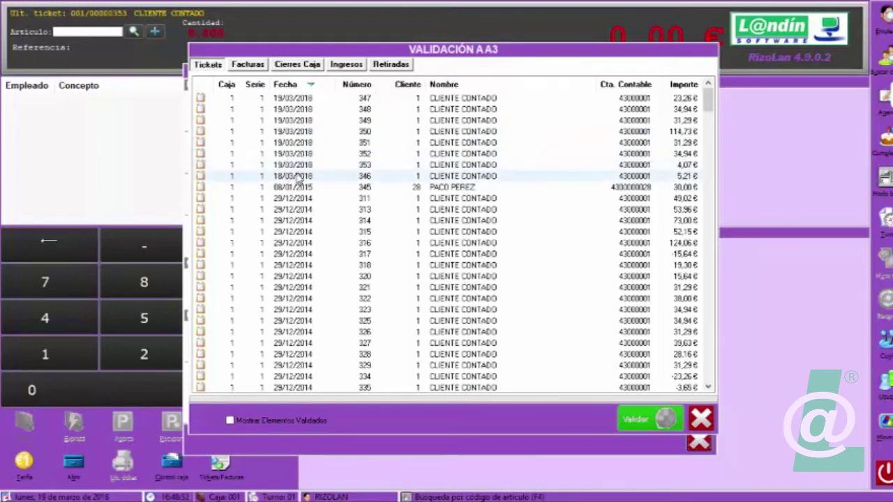
{"action": "left_click", "coordinate": [299, 64]}
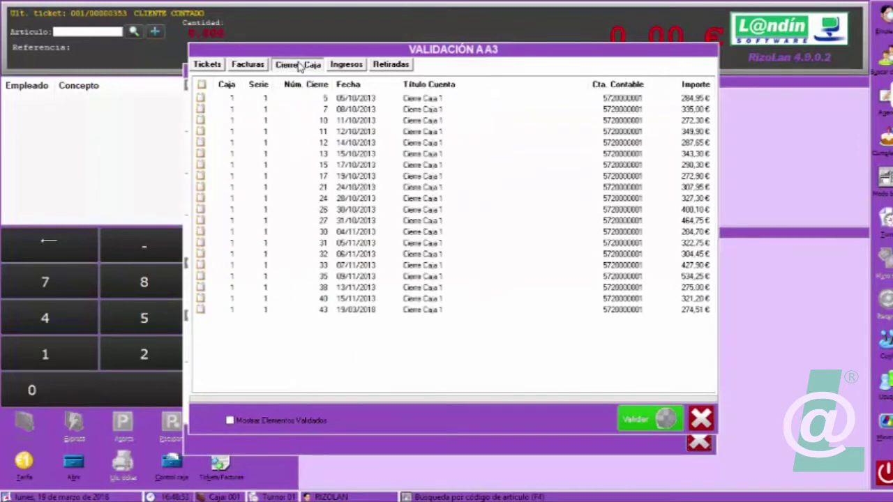
{"action": "left_click", "coordinate": [346, 84]}
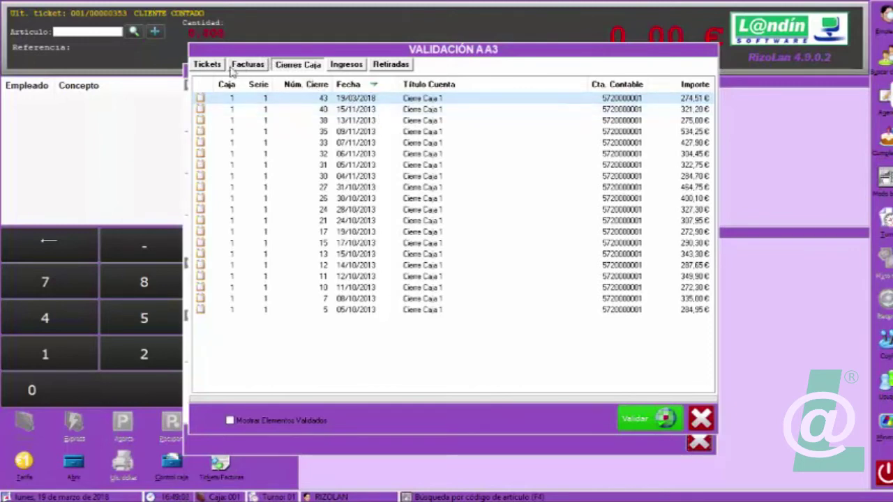
{"action": "left_click", "coordinate": [208, 65]}
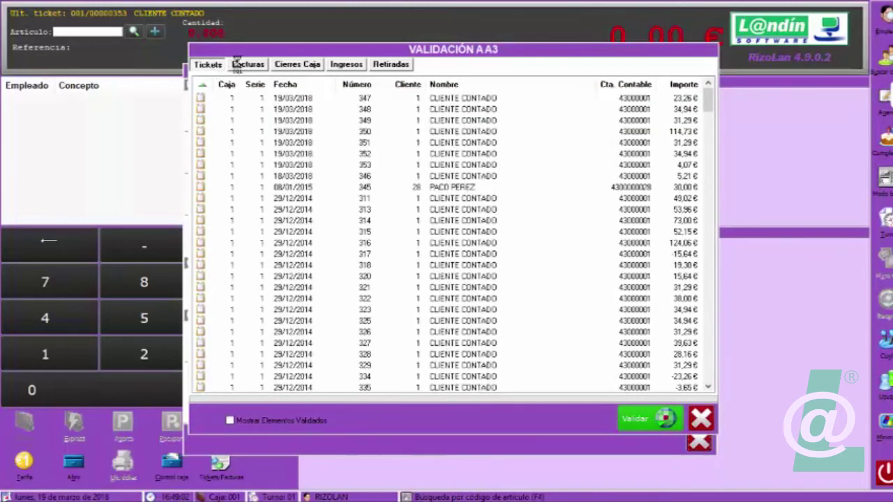
{"action": "left_click", "coordinate": [285, 65]}
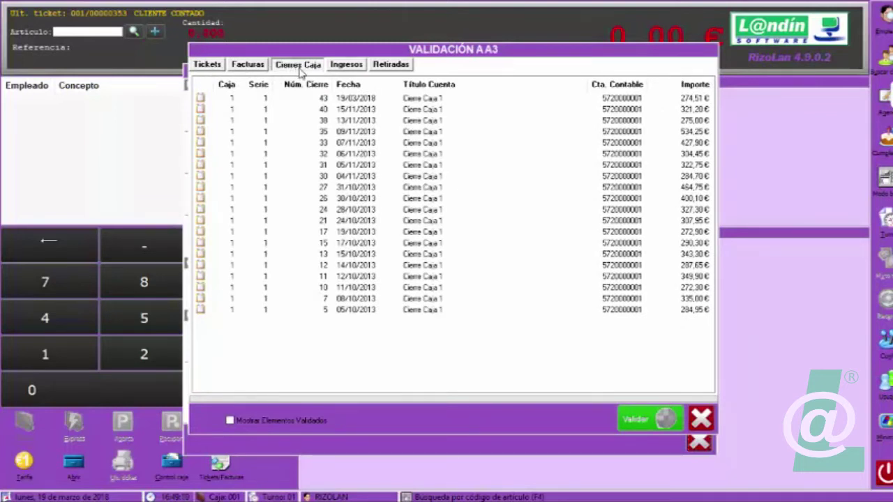
{"action": "left_click", "coordinate": [241, 67]}
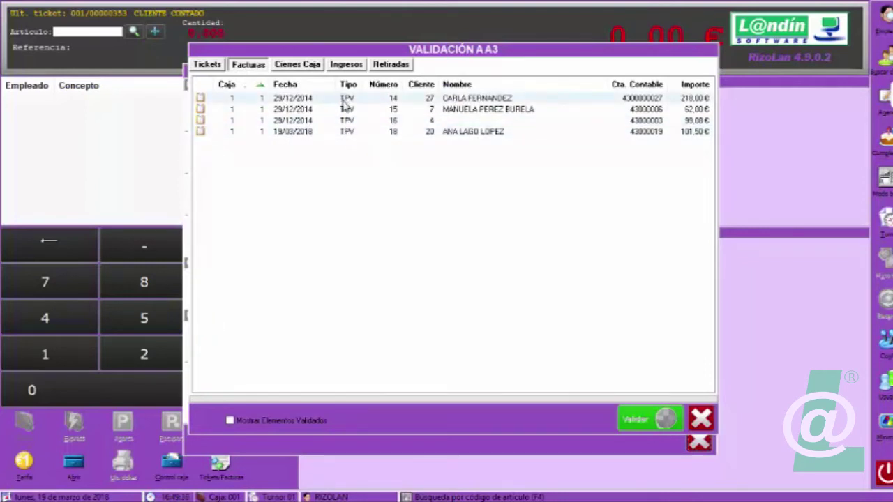
{"action": "left_click", "coordinate": [232, 420]}
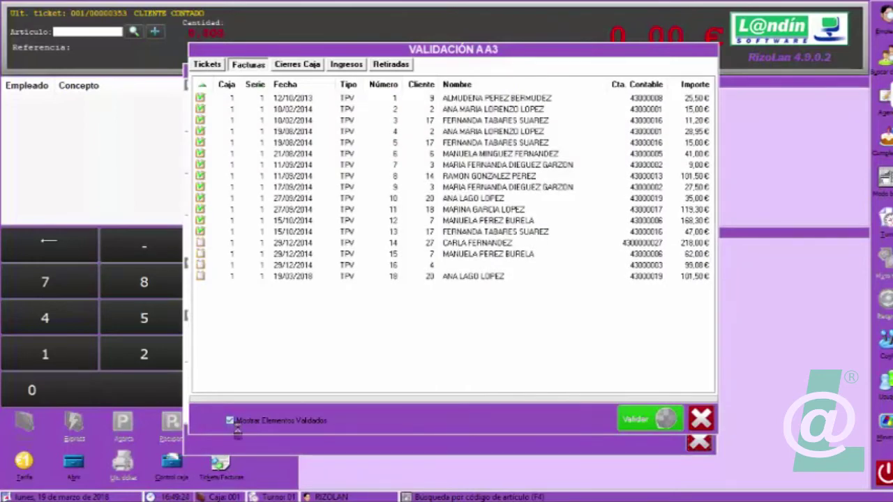
{"action": "left_click", "coordinate": [230, 421]}
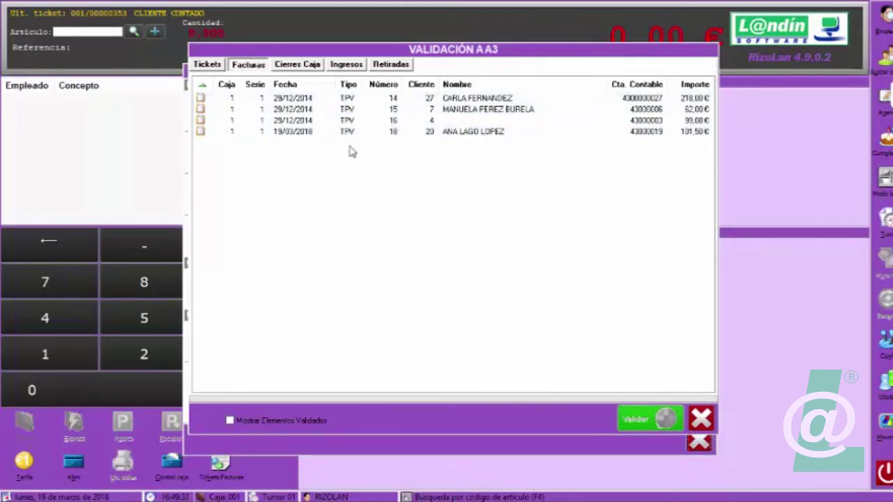
Validate the 19/03/2018 invoice and cash closing 43, then close the validation list.
{"action": "left_click", "coordinate": [309, 132]}
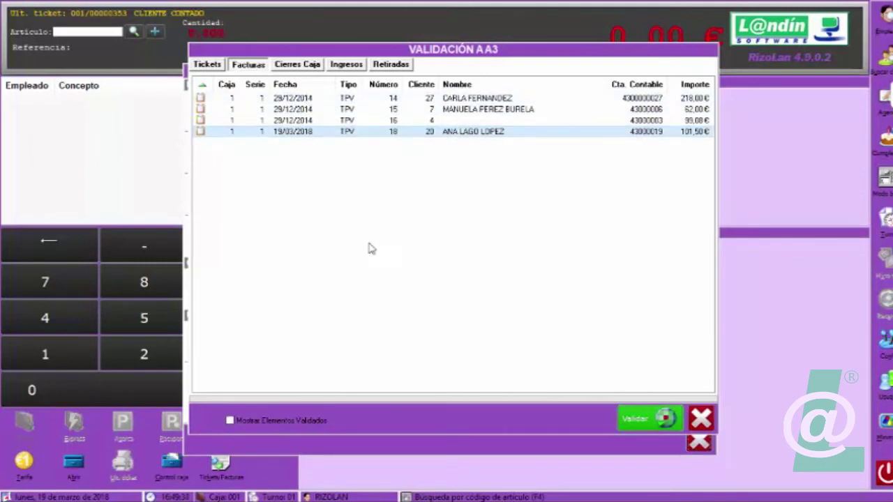
{"action": "left_click", "coordinate": [631, 419]}
{"action": "left_click", "coordinate": [462, 288]}
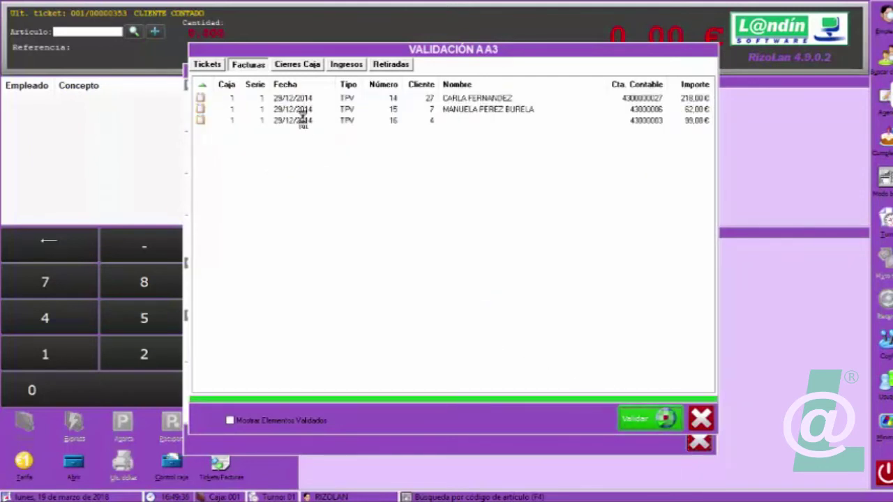
{"action": "left_click", "coordinate": [286, 63]}
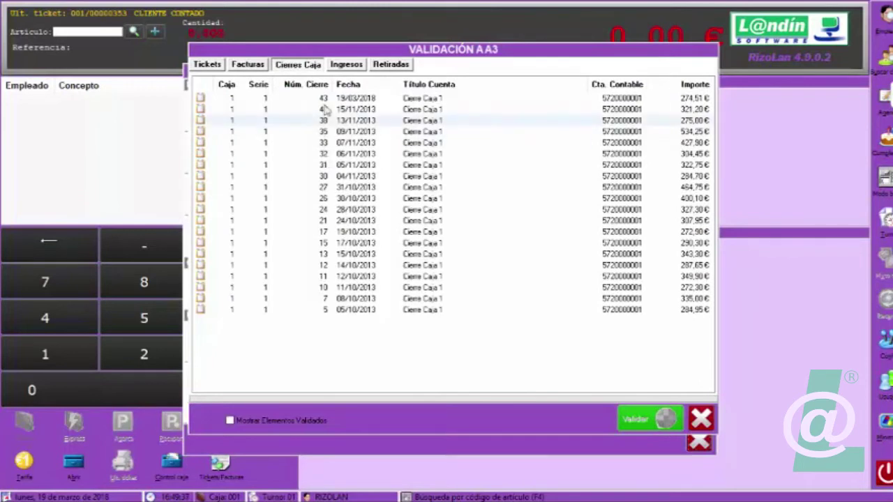
{"action": "left_click", "coordinate": [357, 101]}
{"action": "left_click", "coordinate": [641, 421]}
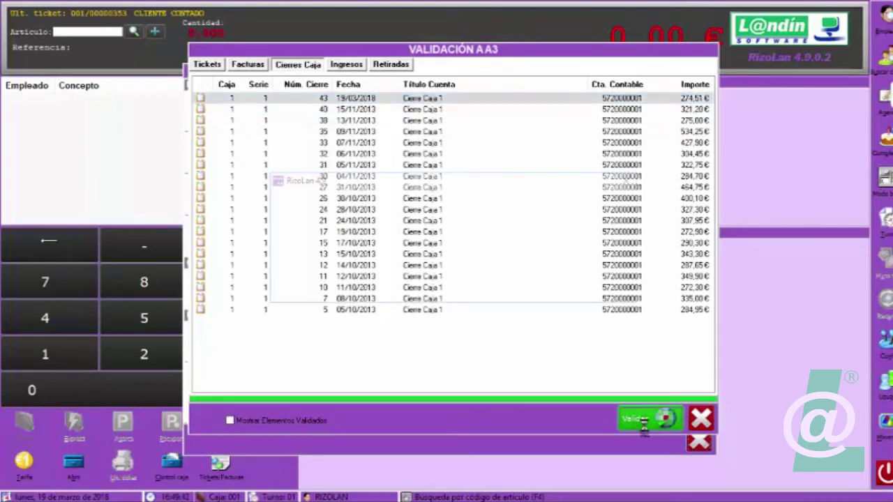
{"action": "left_click", "coordinate": [443, 283]}
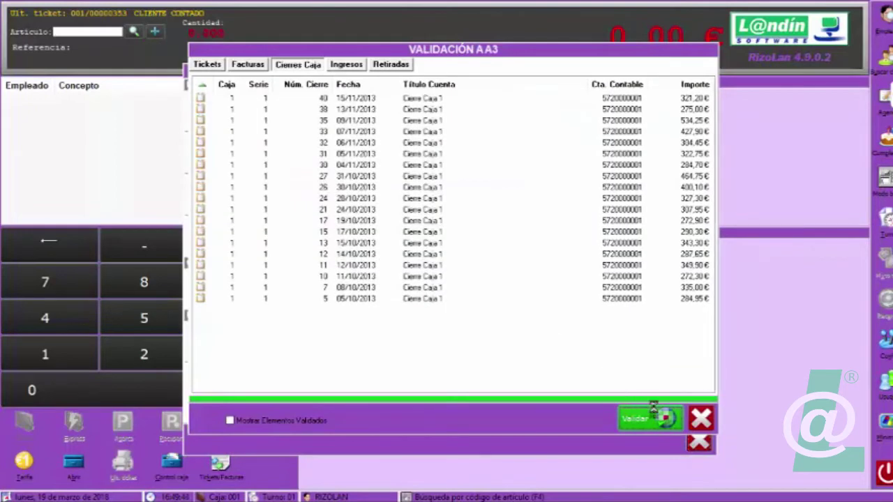
{"action": "left_click", "coordinate": [701, 419]}
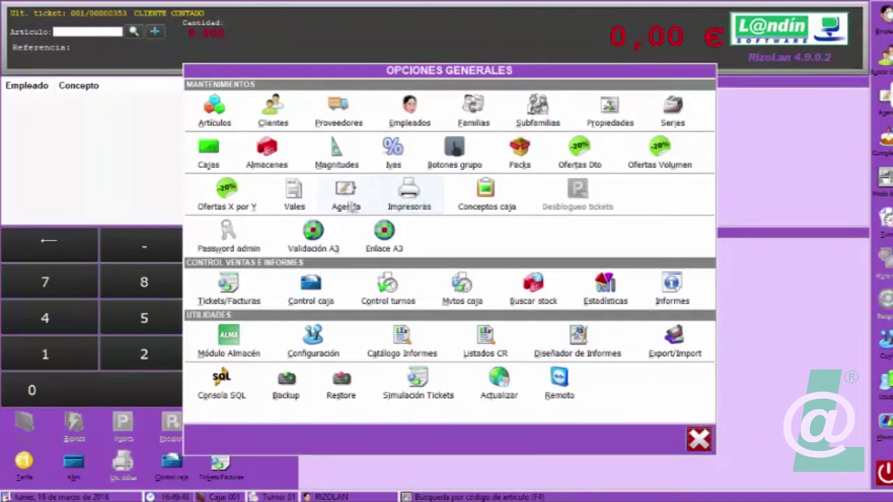
Open Enlace A3 on its Facturas tab and settle the TPV sales description on VENTAS TPV.
{"action": "left_click", "coordinate": [390, 241]}
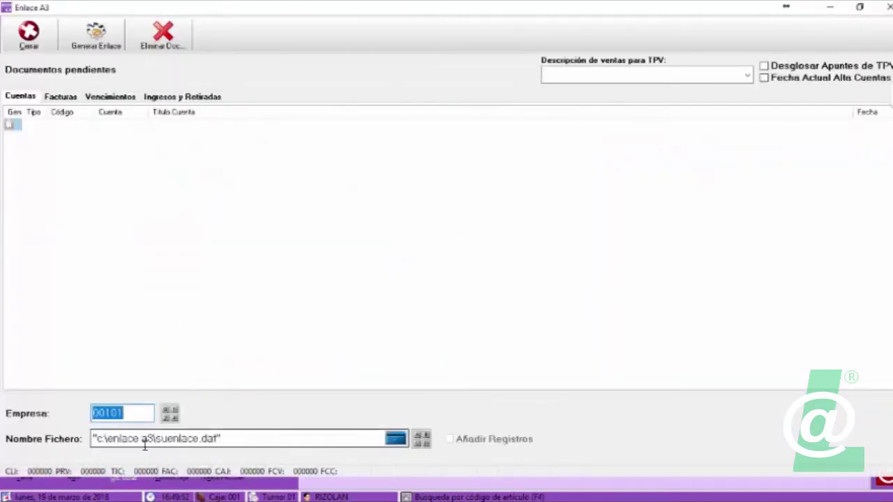
{"action": "left_click", "coordinate": [62, 97]}
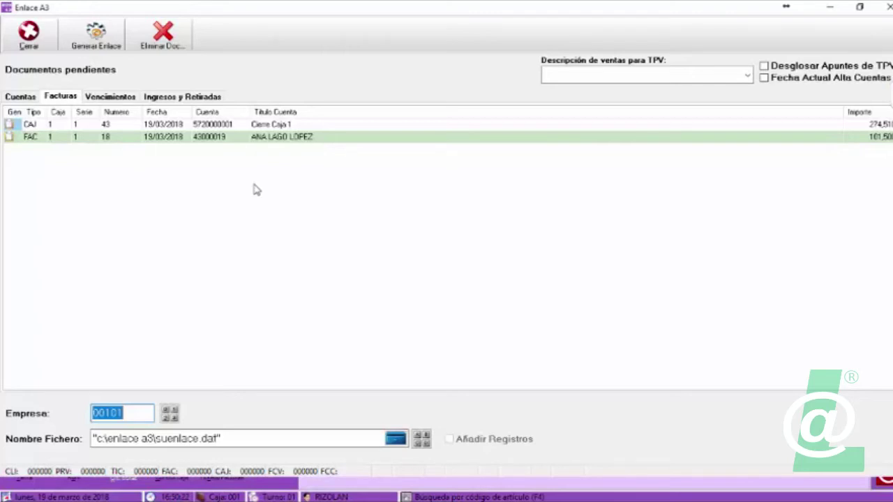
{"action": "left_click", "coordinate": [745, 77]}
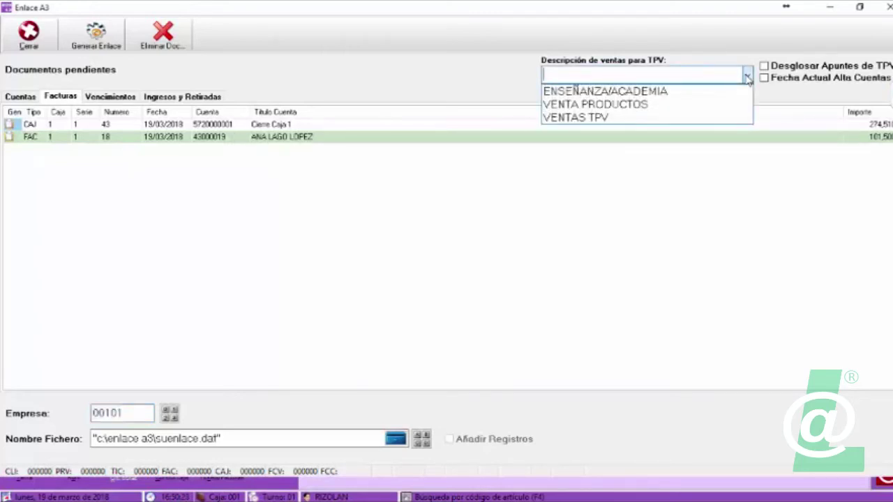
{"action": "left_click", "coordinate": [567, 119]}
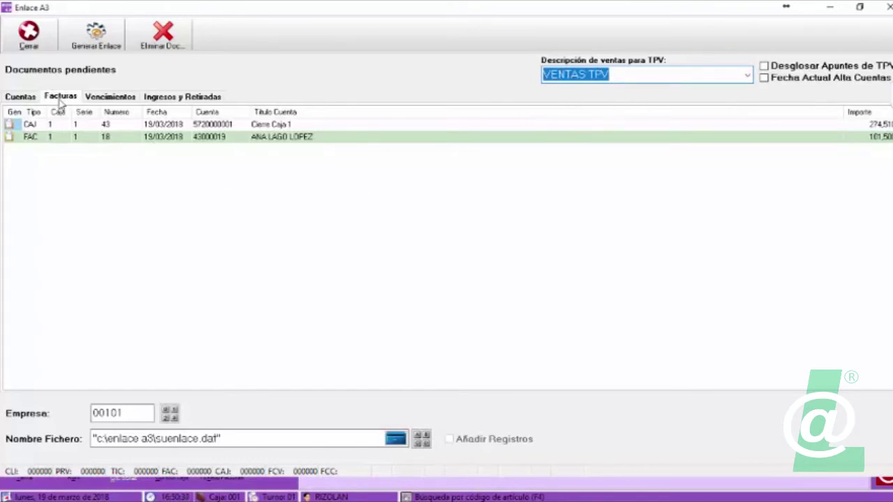
{"action": "left_click", "coordinate": [747, 75]}
{"action": "left_click", "coordinate": [594, 92]}
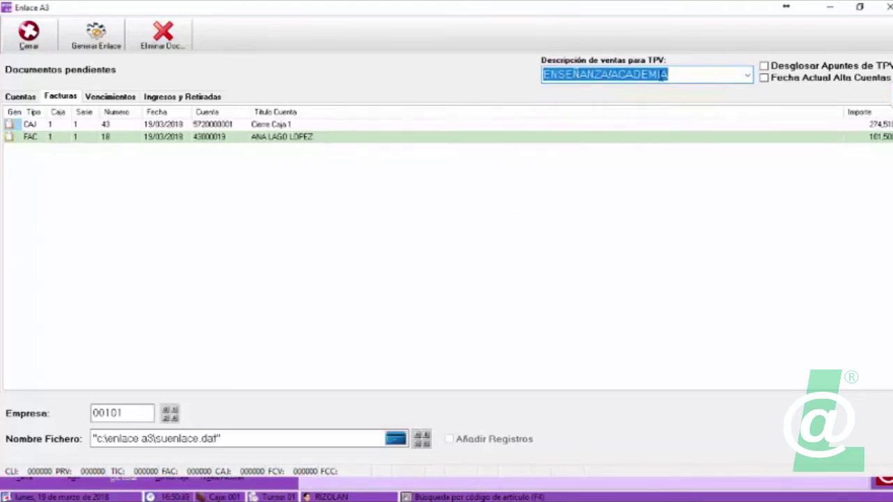
{"action": "left_click", "coordinate": [747, 76]}
{"action": "left_click", "coordinate": [554, 118]}
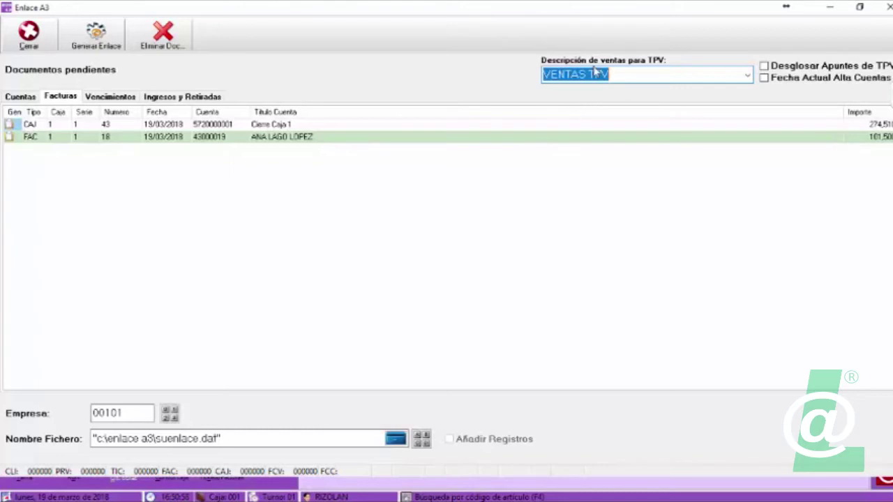
{"action": "left_click", "coordinate": [747, 75]}
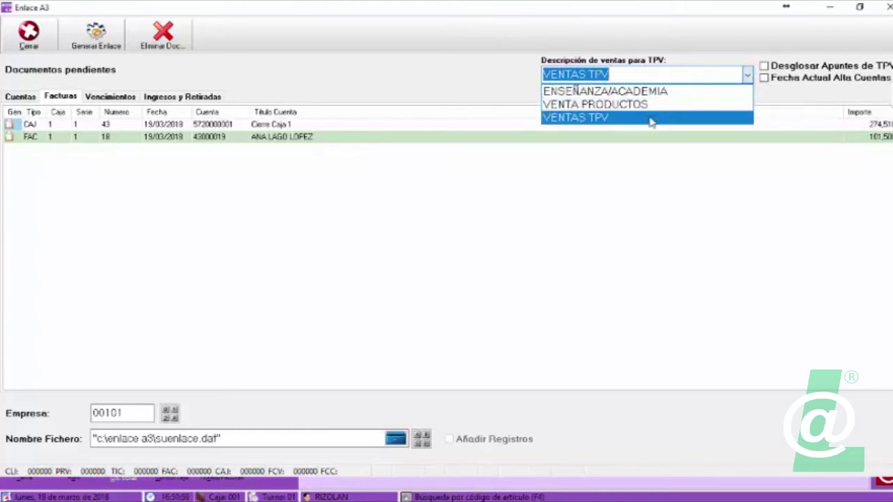
{"action": "left_click", "coordinate": [574, 119]}
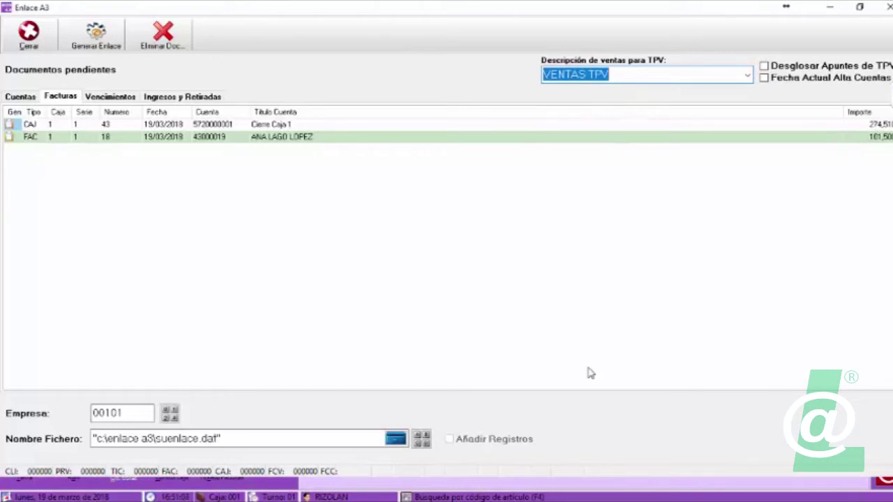
Generate A3 link entries for only ungenerated documents, close both screens, and return to Almacén.
{"action": "left_click", "coordinate": [95, 29]}
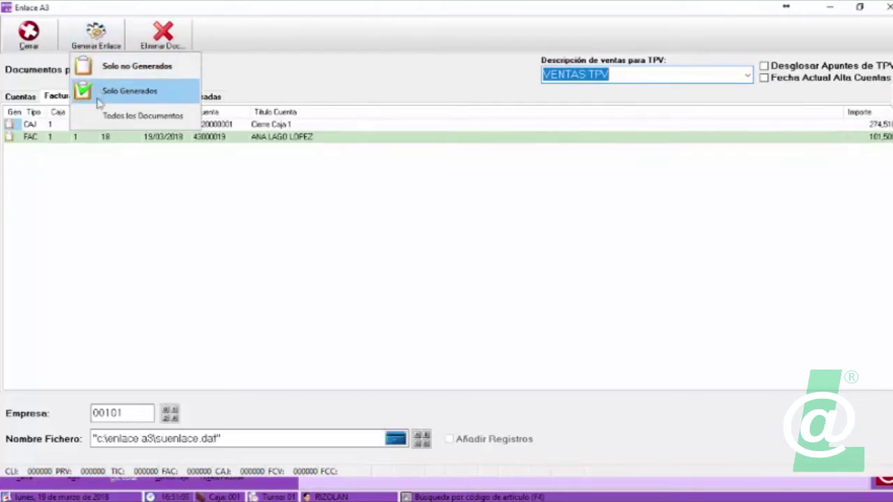
{"action": "left_click", "coordinate": [123, 67]}
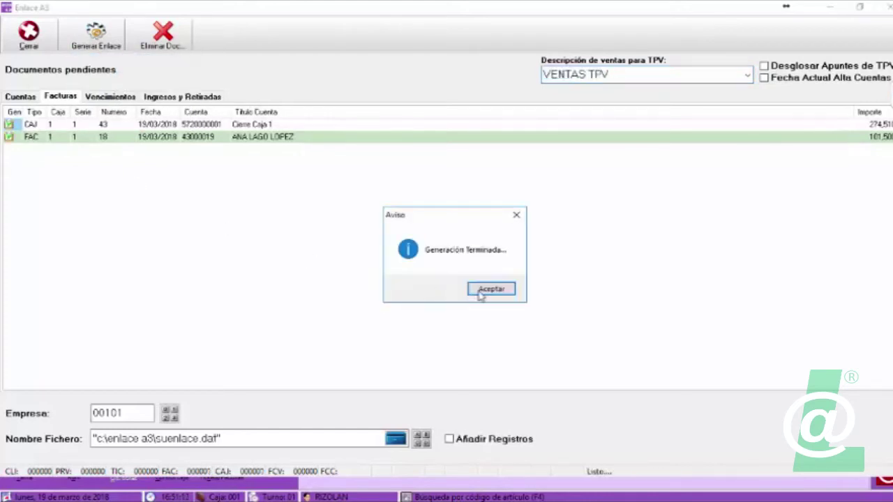
{"action": "left_click", "coordinate": [481, 294]}
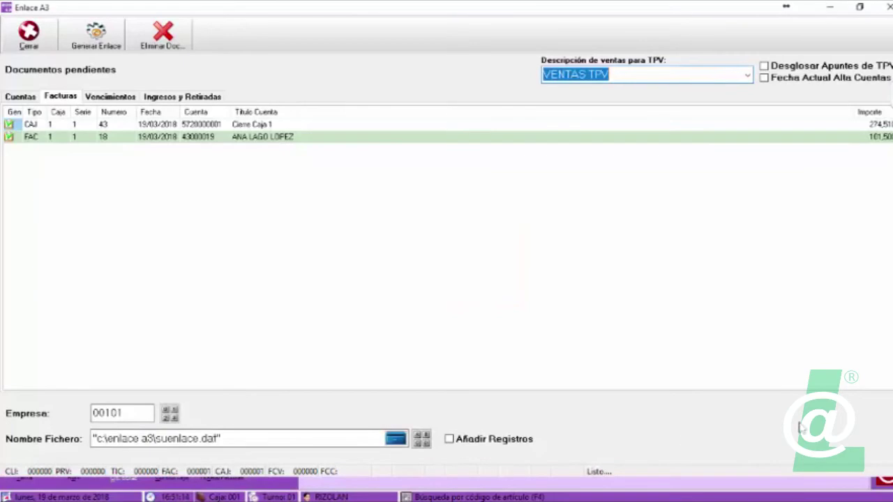
{"action": "left_click", "coordinate": [884, 6]}
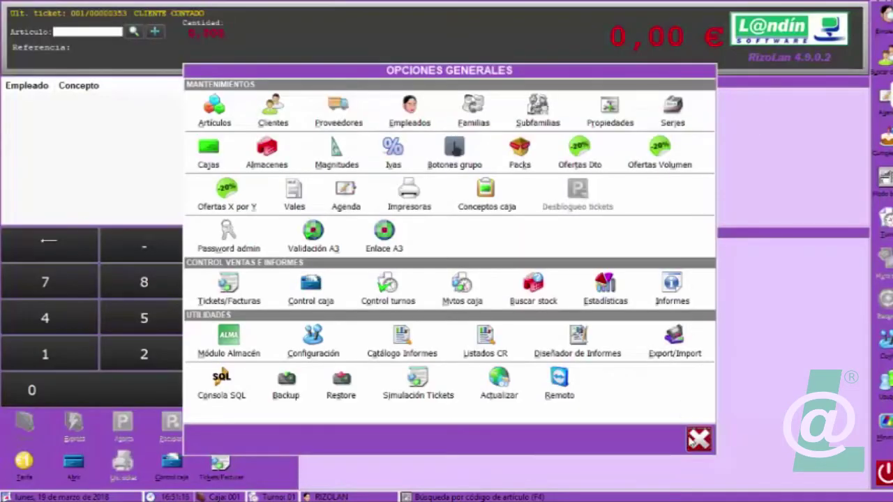
{"action": "left_click", "coordinate": [693, 440]}
{"action": "left_click", "coordinate": [885, 425]}
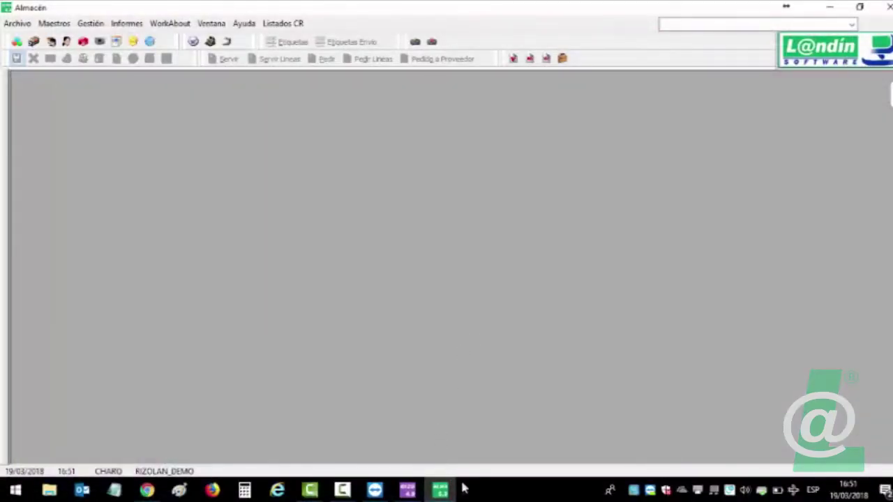
Switch to the release notes PDF, then launch a3ASESOR con from the desktop.
{"action": "key", "text": "alt+Tab"}
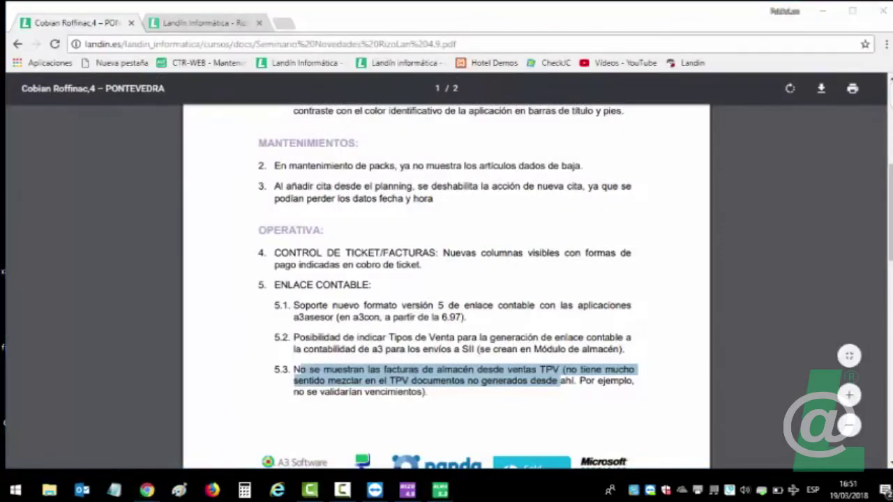
{"action": "key", "text": "super+d"}
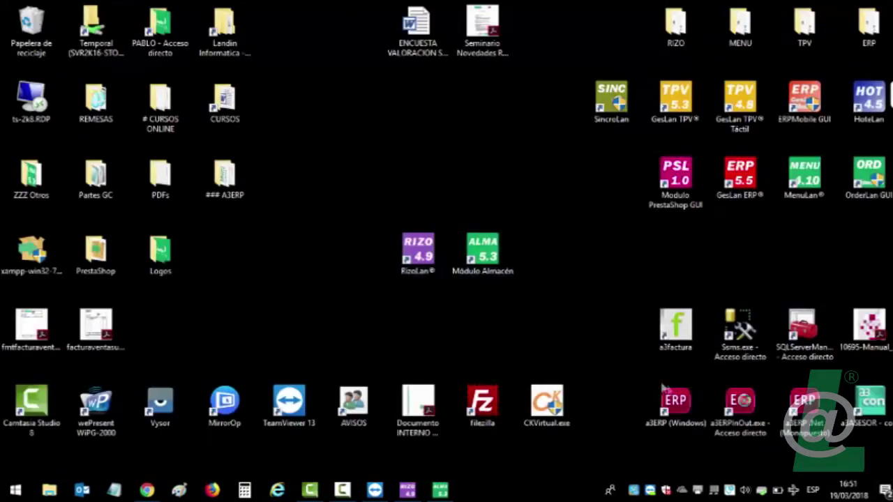
{"action": "double_click", "coordinate": [875, 415]}
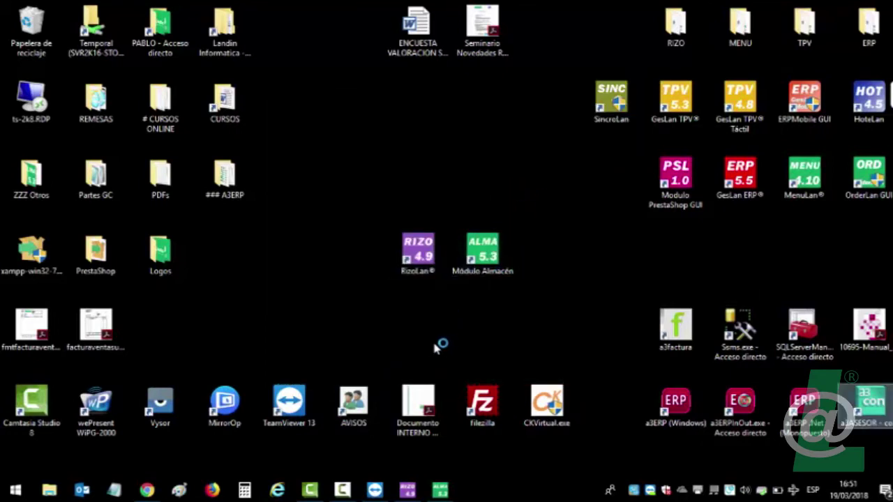
{"action": "left_click", "coordinate": [422, 298]}
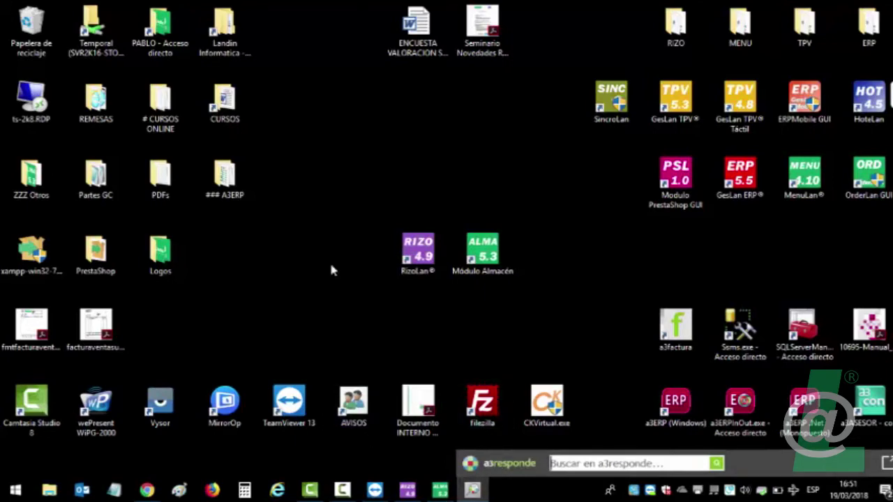
Scroll through the PDF's accounting-link notes, minimise it, and request closing a3responde.
{"action": "left_click", "coordinate": [148, 491]}
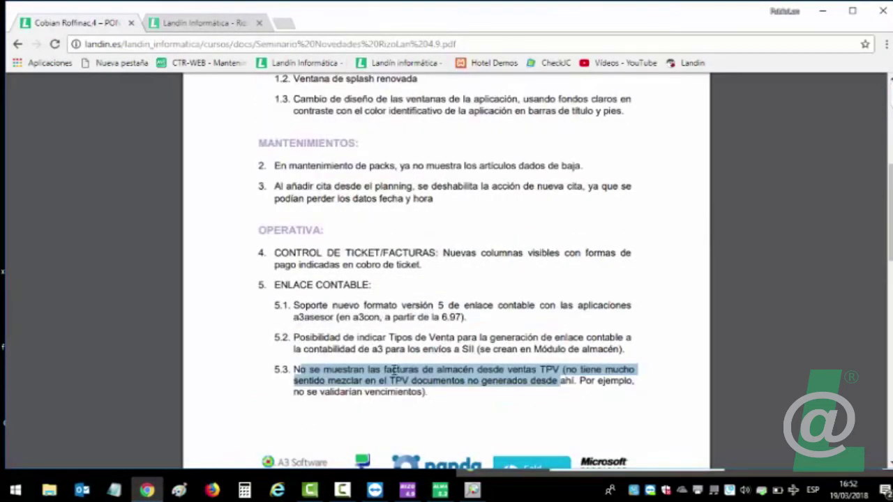
{"action": "scroll", "coordinate": [394, 370], "scroll_direction": "down", "scroll_amount": 2}
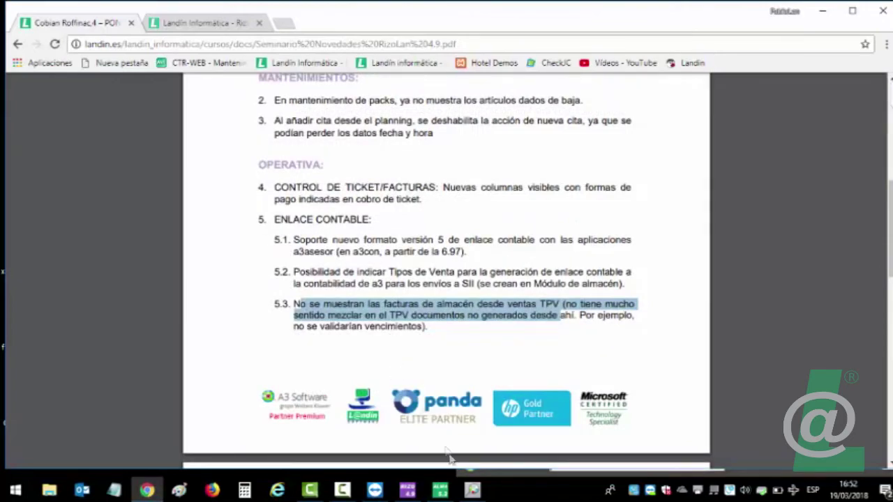
{"action": "scroll", "coordinate": [354, 389], "scroll_direction": "down", "scroll_amount": 4}
{"action": "scroll", "coordinate": [355, 390], "scroll_direction": "down", "scroll_amount": 6}
{"action": "scroll", "coordinate": [354, 389], "scroll_direction": "up", "scroll_amount": 14}
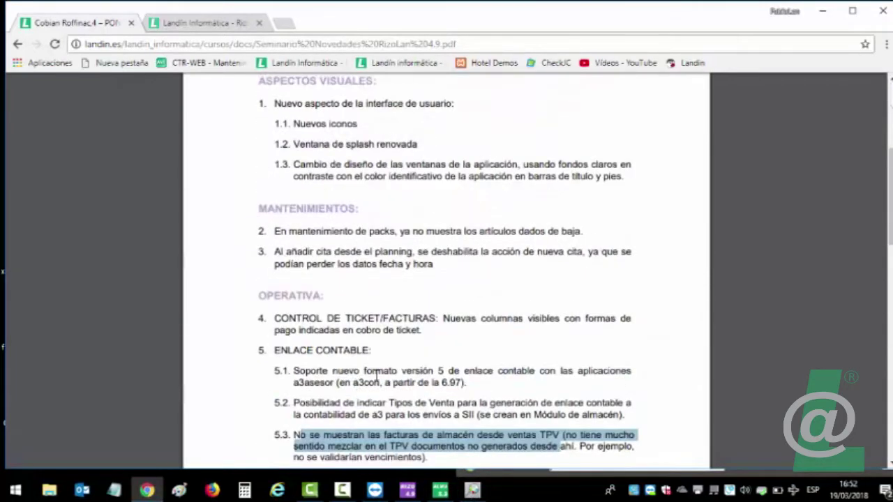
{"action": "scroll", "coordinate": [376, 377], "scroll_direction": "up", "scroll_amount": 2}
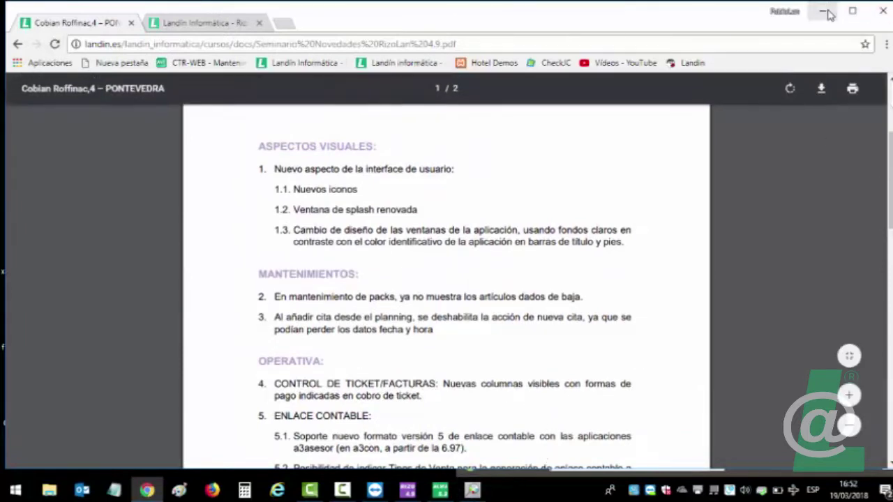
{"action": "key", "text": "super+d"}
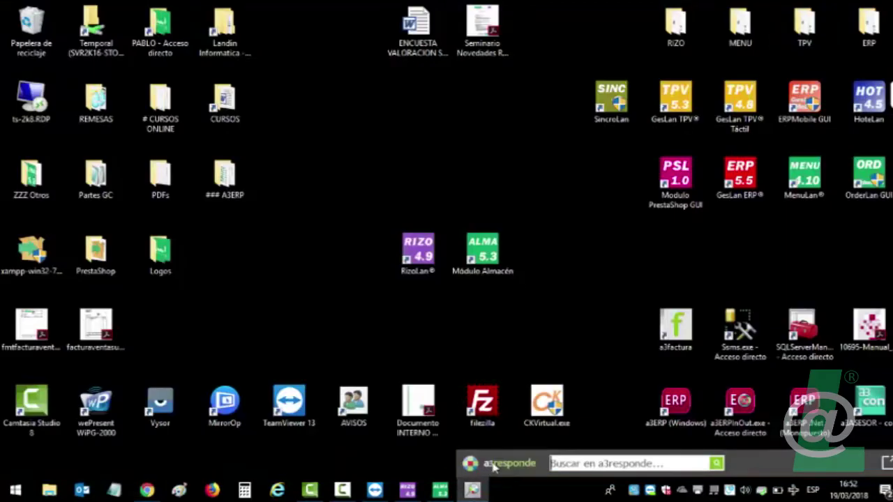
{"action": "left_click", "coordinate": [512, 467]}
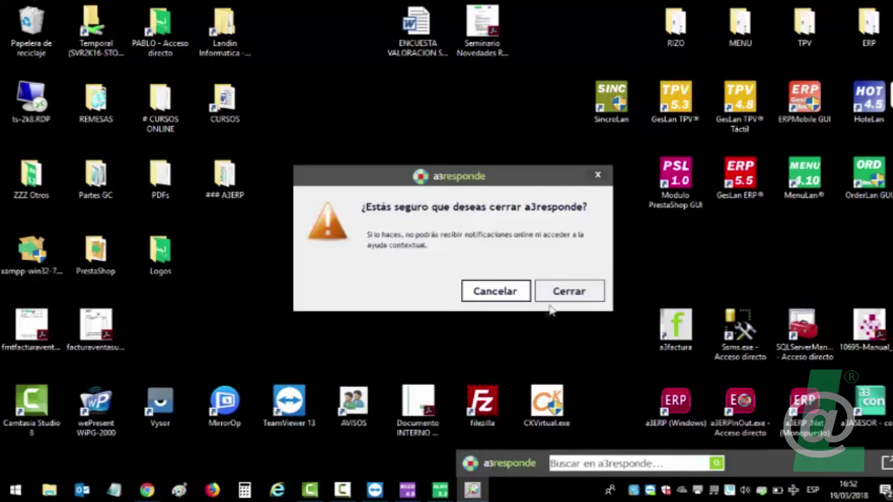
Close a3responde, sign in as supervisor, dismiss the licence notice and accept the 2018 working dates.
{"action": "left_click", "coordinate": [569, 292]}
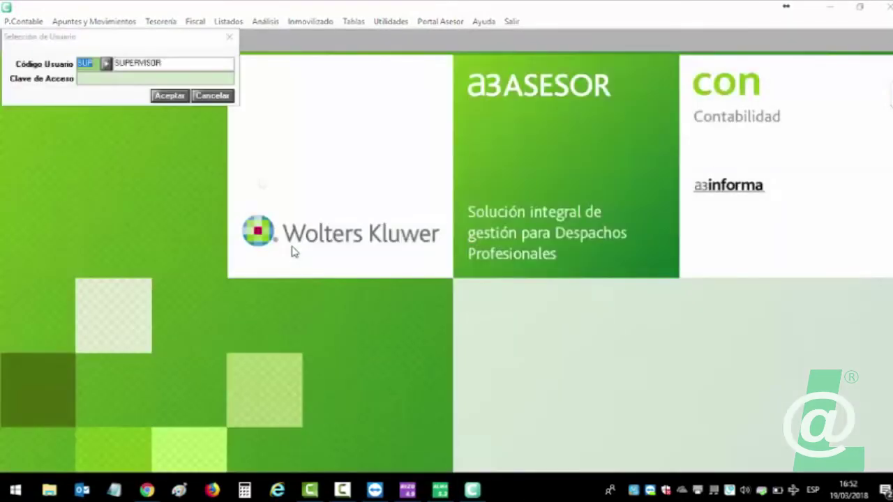
{"action": "left_click", "coordinate": [101, 78]}
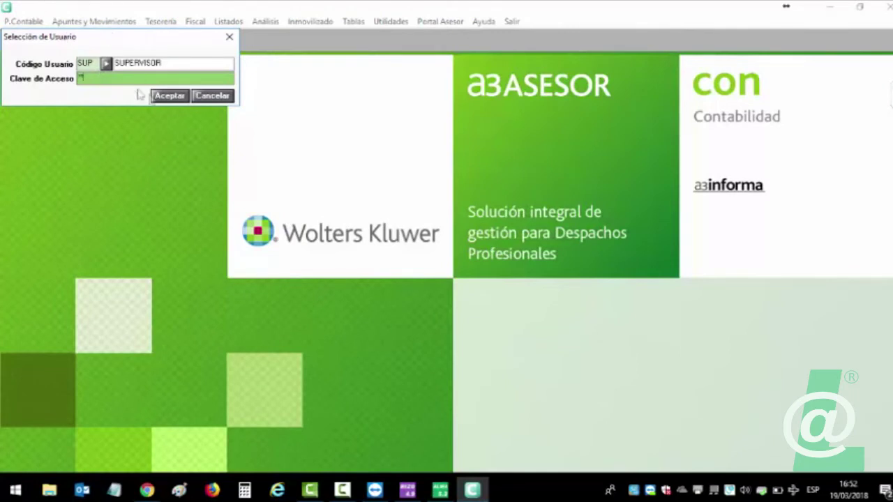
{"action": "left_click", "coordinate": [180, 97]}
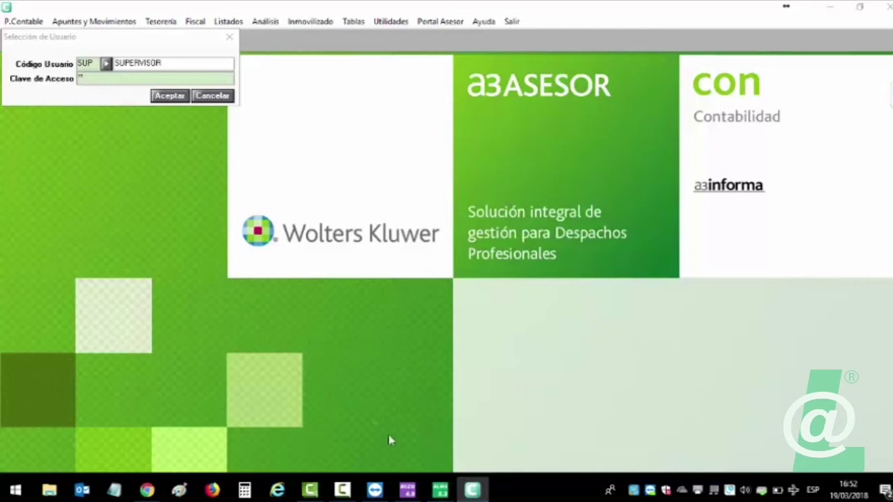
{"action": "mouse_move", "coordinate": [472, 490]}
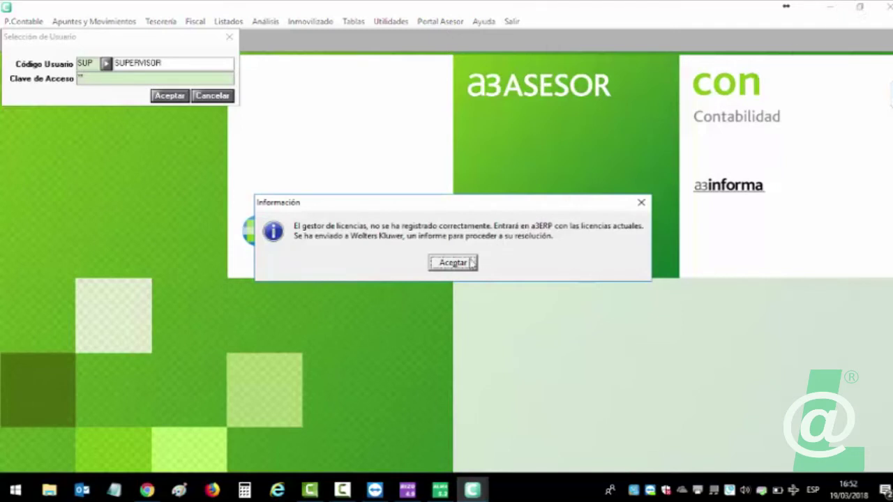
{"action": "left_click", "coordinate": [471, 262]}
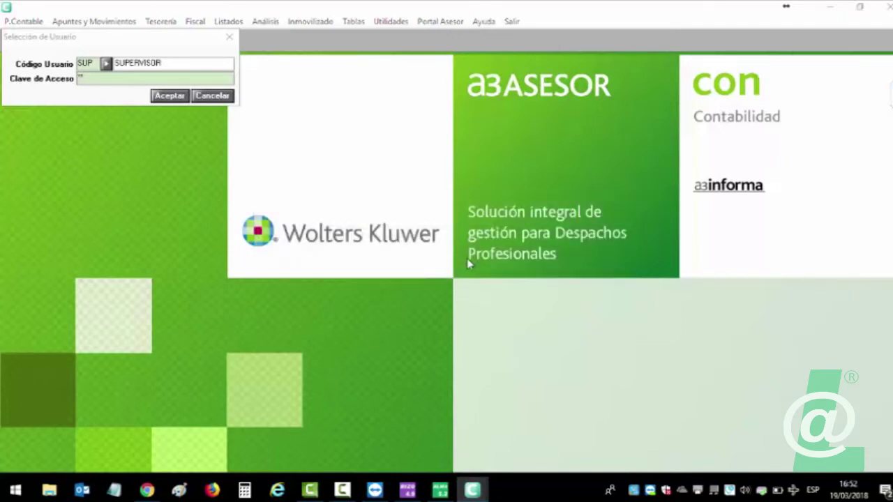
{"action": "left_click", "coordinate": [165, 97]}
{"action": "left_click", "coordinate": [191, 64]}
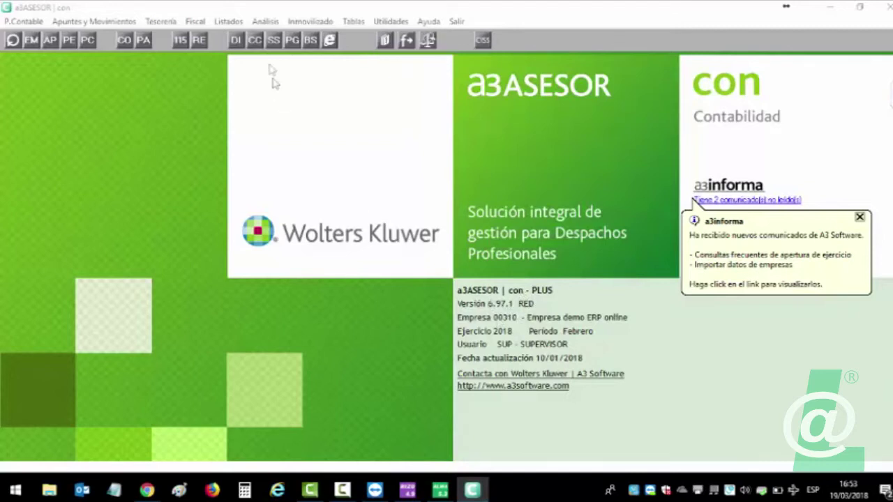
Run Utilidades > Importar/Exportar > Enlace Contable from C:\enlace a3 to post the SUENLACE.DAT invoices.
{"action": "left_click", "coordinate": [390, 22]}
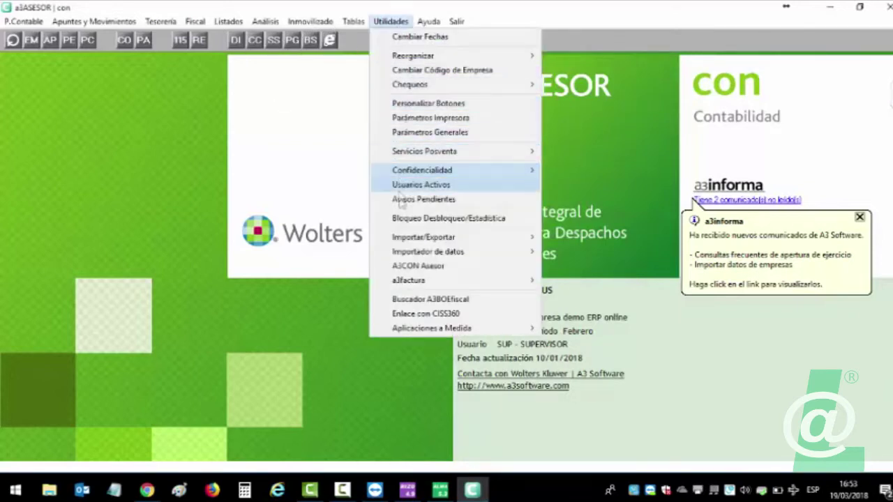
{"action": "mouse_move", "coordinate": [401, 238]}
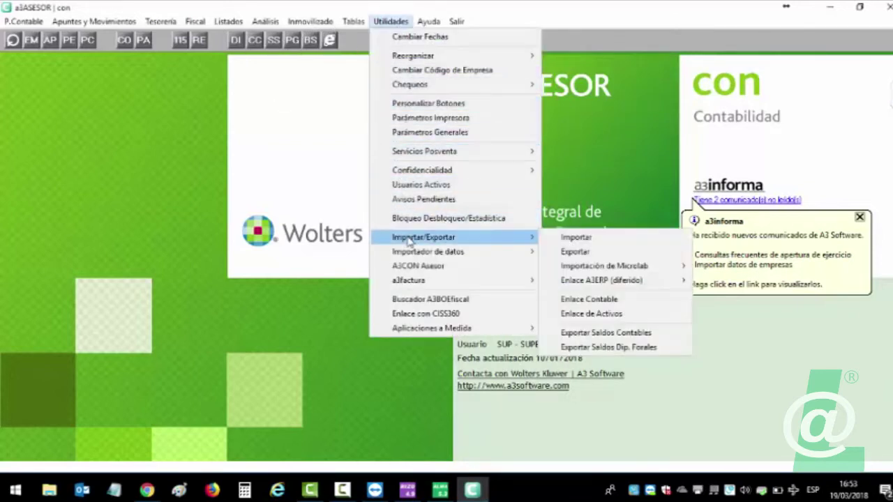
{"action": "left_click", "coordinate": [590, 299]}
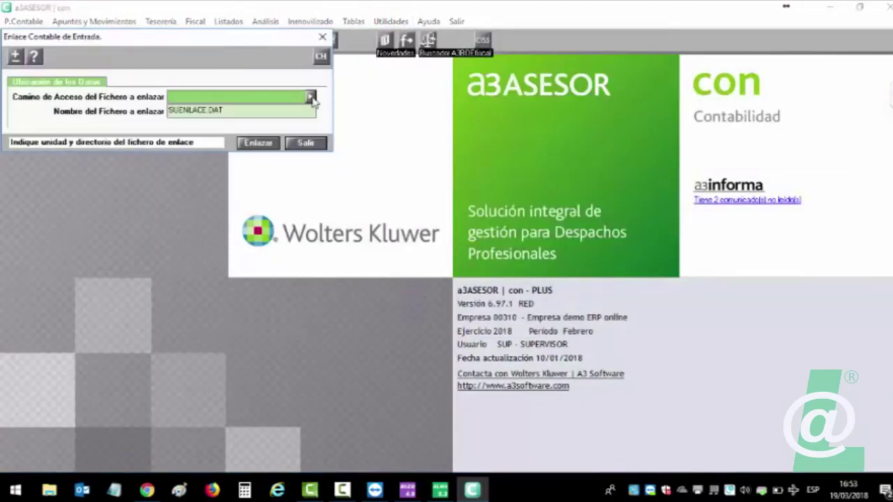
{"action": "left_click", "coordinate": [309, 97]}
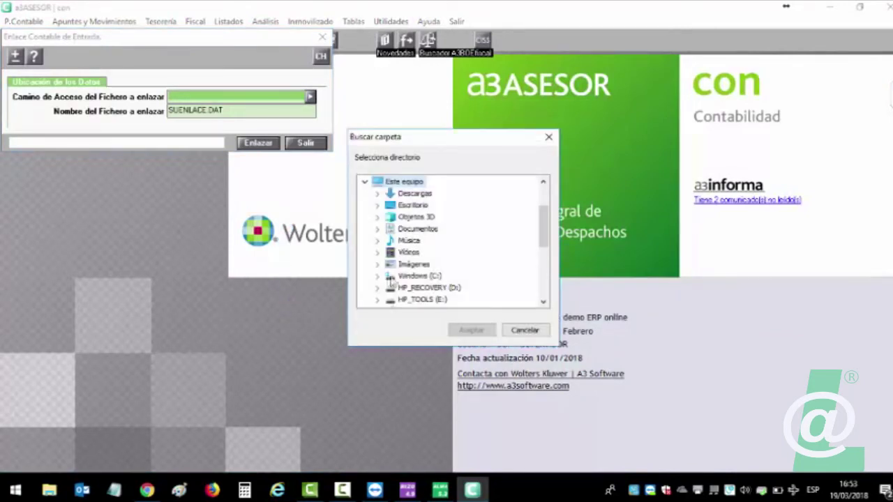
{"action": "left_click", "coordinate": [378, 278]}
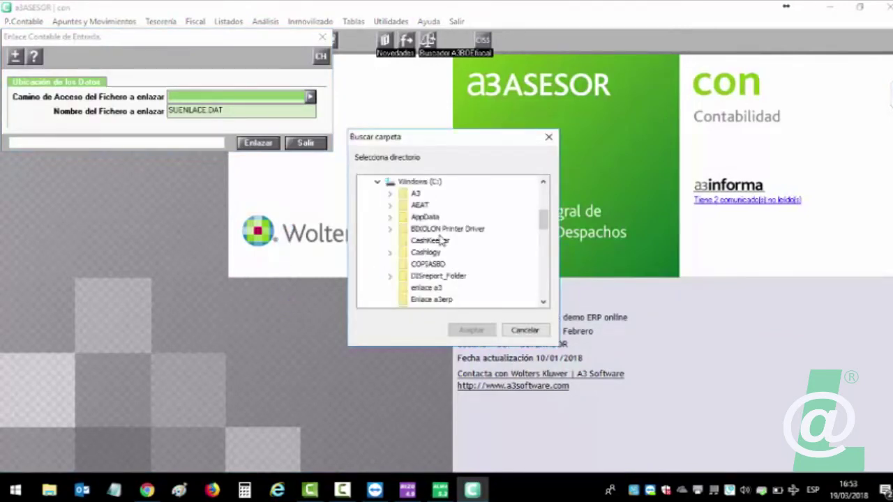
{"action": "left_click", "coordinate": [424, 289]}
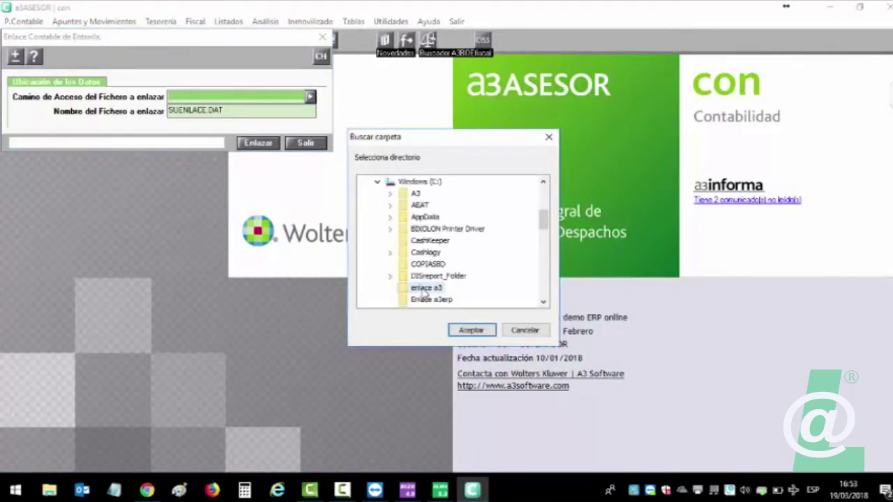
{"action": "left_click", "coordinate": [472, 331]}
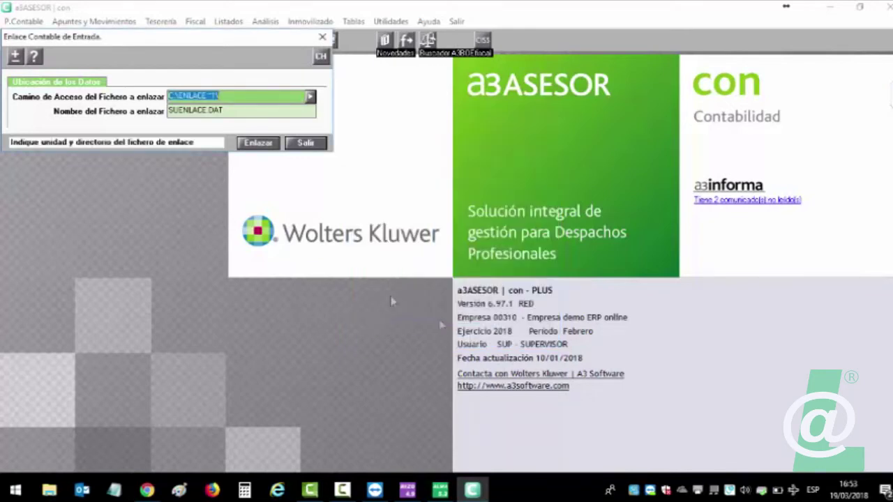
{"action": "left_click", "coordinate": [250, 143]}
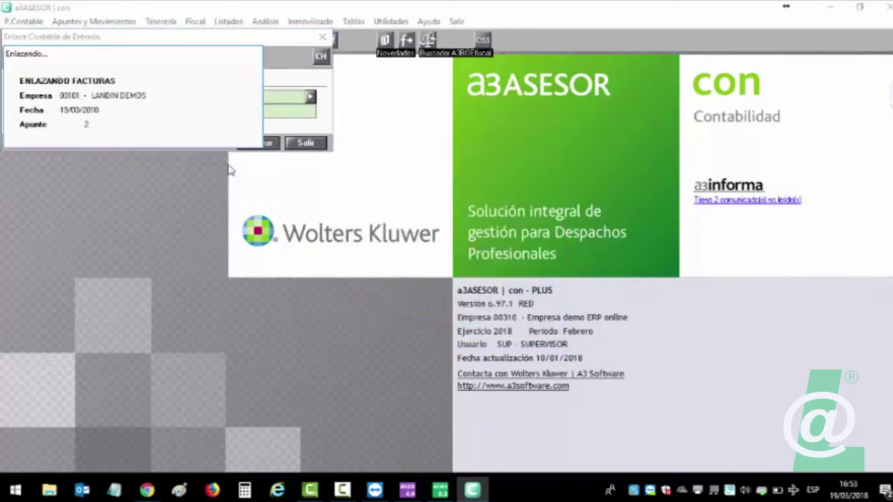
{"action": "left_click", "coordinate": [305, 144]}
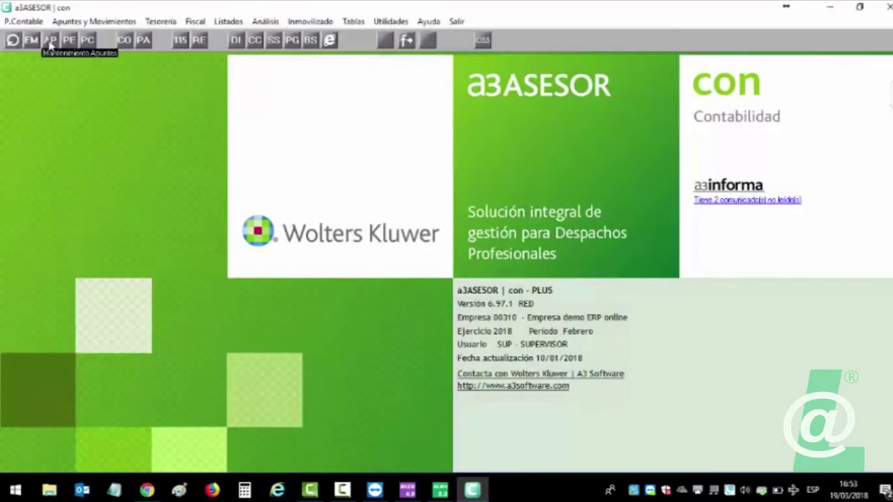
Open the journal entries and step back through imported invoices 033, 032 and 031.
{"action": "left_click", "coordinate": [50, 42]}
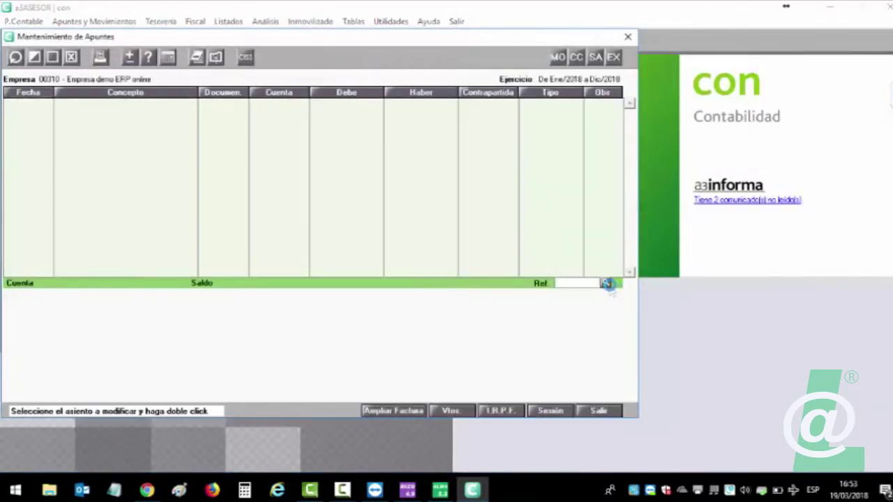
{"action": "left_click", "coordinate": [607, 283]}
{"action": "left_click", "coordinate": [203, 146]}
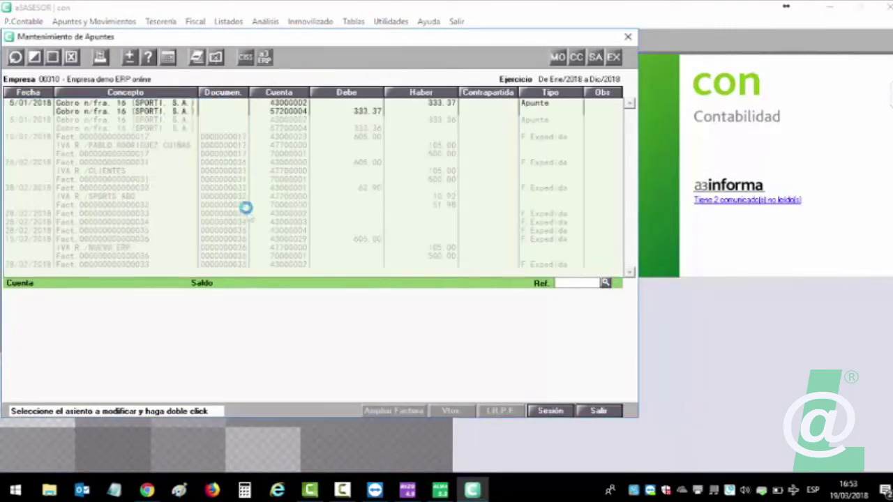
{"action": "left_click", "coordinate": [630, 106]}
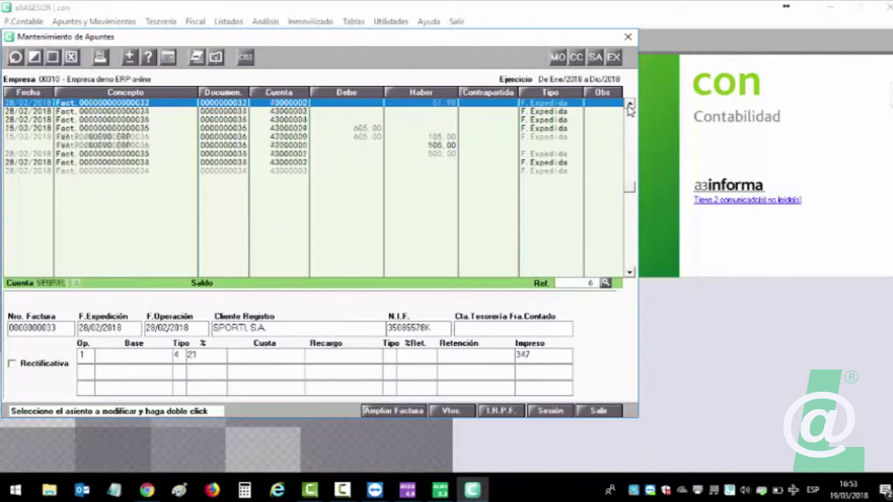
{"action": "left_click", "coordinate": [630, 106]}
{"action": "left_click", "coordinate": [630, 106]}
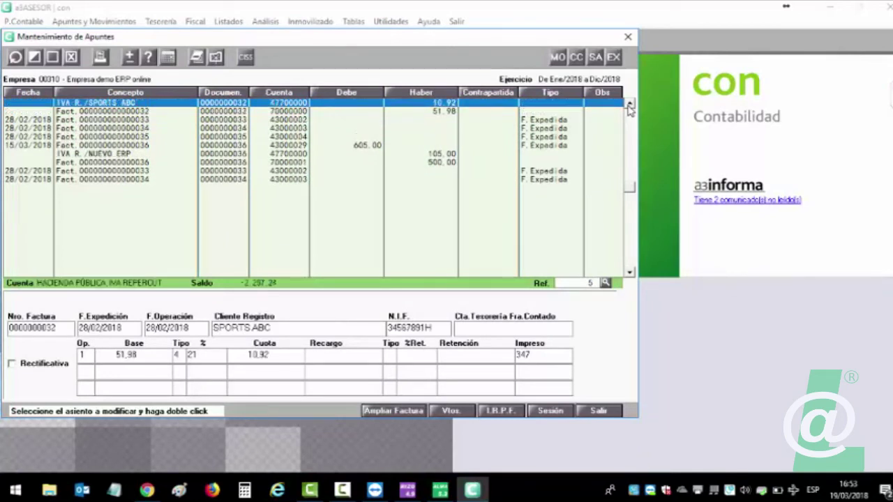
{"action": "left_click", "coordinate": [630, 106]}
{"action": "left_click", "coordinate": [630, 107]}
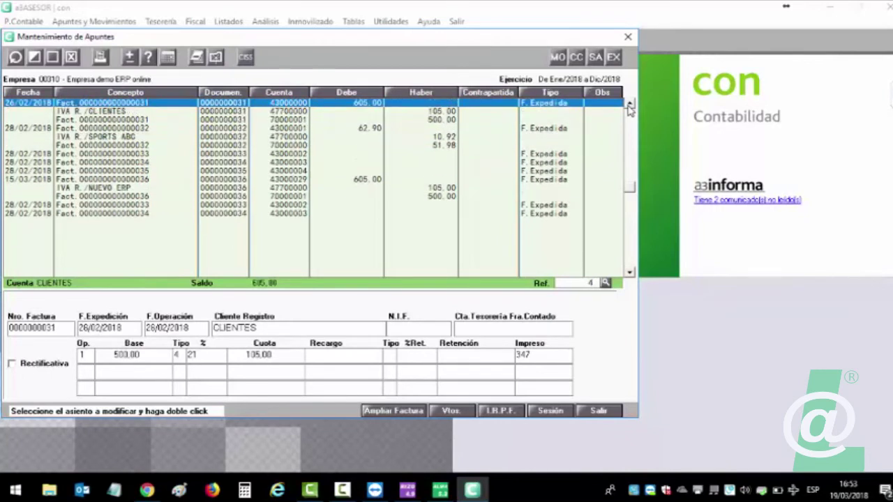
Cancel the Ref search and exit Mantenimiento de Apuntes.
{"action": "left_click", "coordinate": [605, 284]}
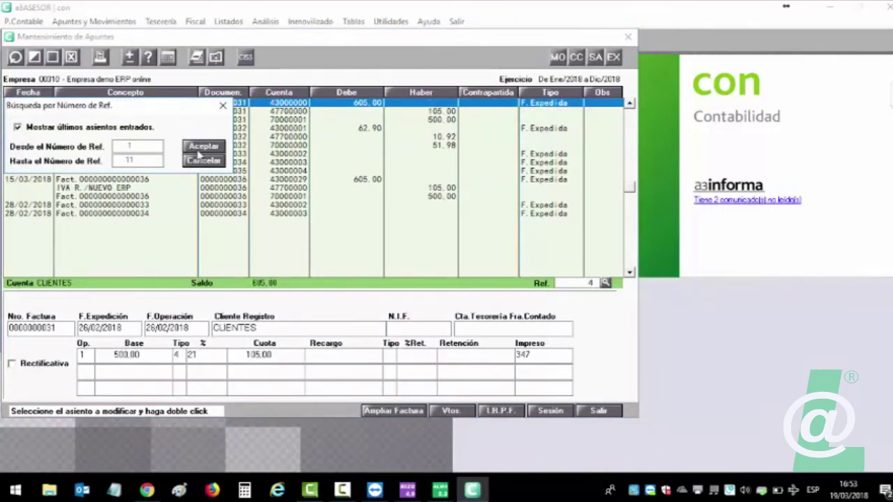
{"action": "left_click", "coordinate": [598, 412]}
{"action": "key", "text": "Escape"}
{"action": "left_click", "coordinate": [598, 413]}
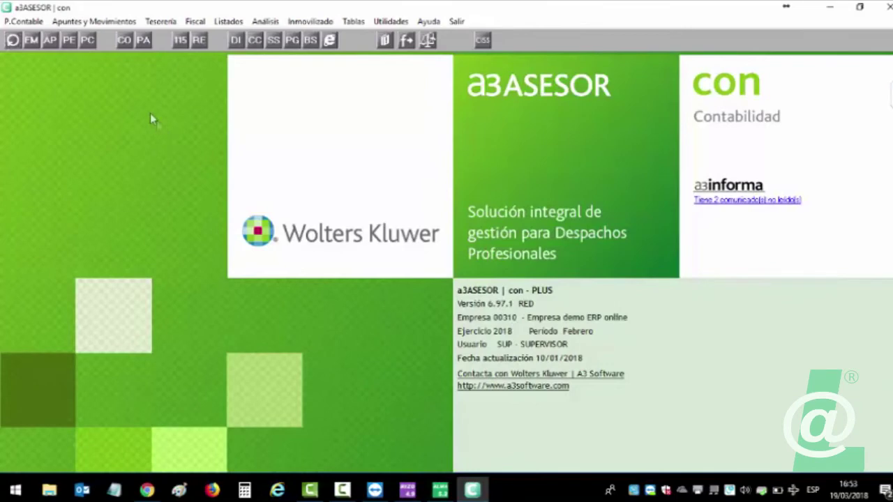
Switch to company 00101 LANDIN DEMOS and browse its journal entries back to Ref 339, invoice 1/1/43.
{"action": "left_click", "coordinate": [15, 41]}
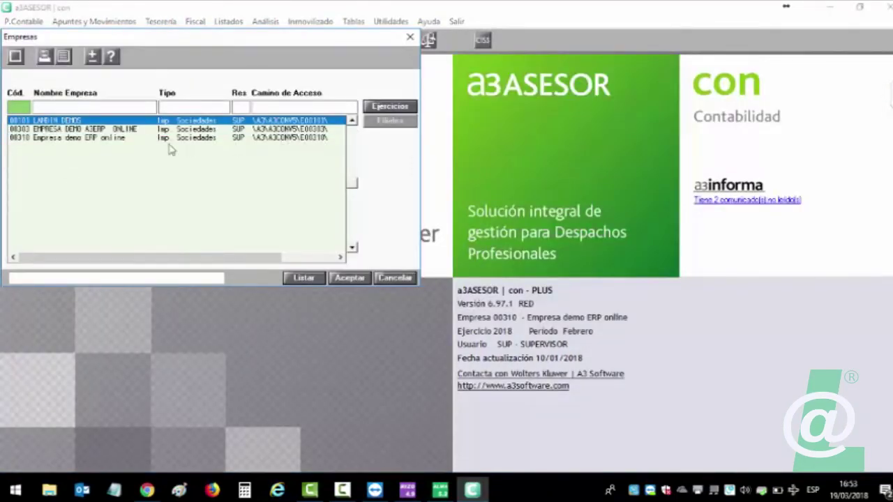
{"action": "double_click", "coordinate": [73, 122]}
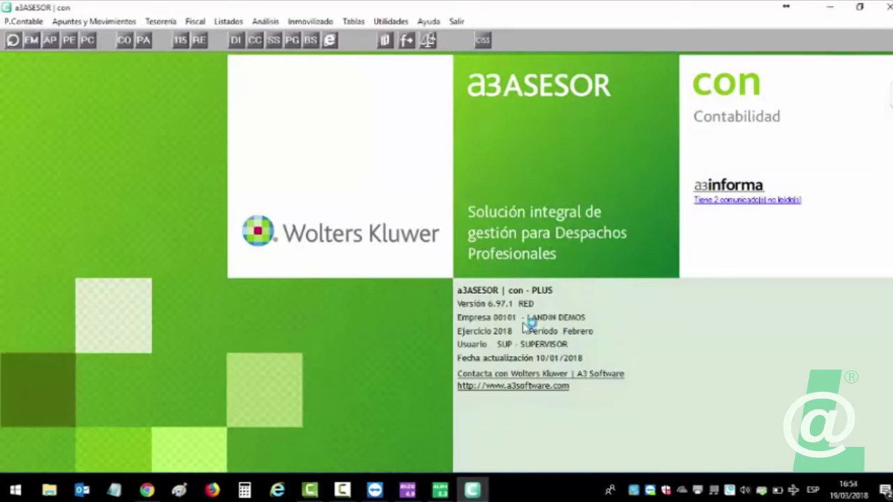
{"action": "left_click", "coordinate": [54, 40]}
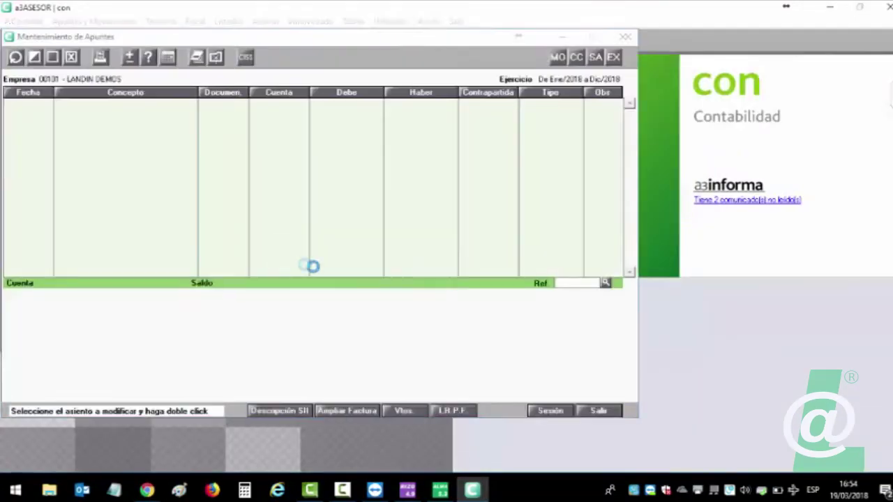
{"action": "left_click", "coordinate": [606, 282]}
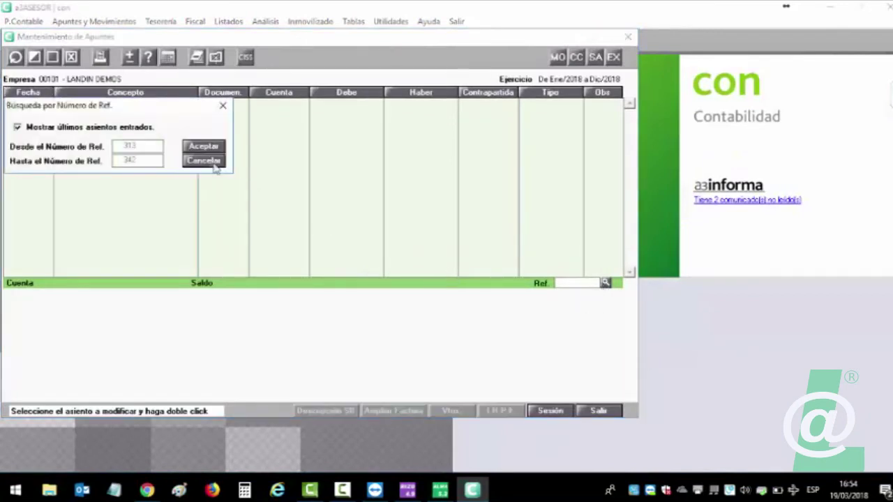
{"action": "left_click", "coordinate": [203, 148]}
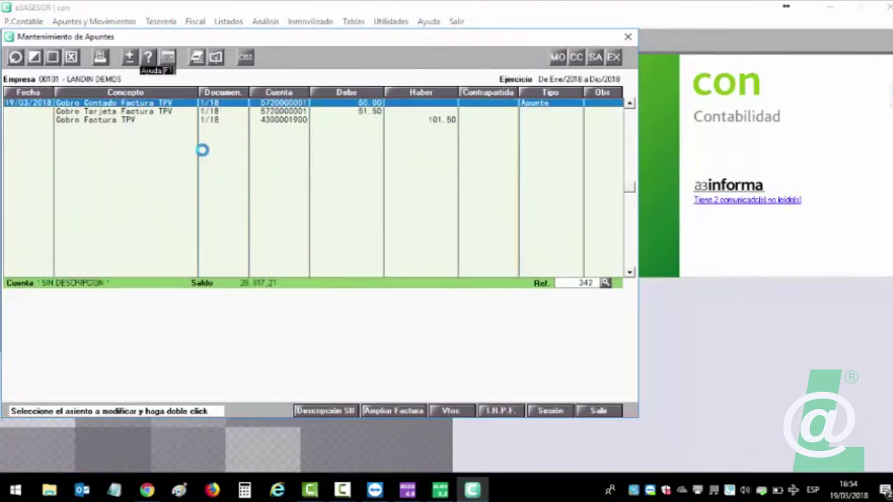
{"action": "left_click", "coordinate": [630, 103]}
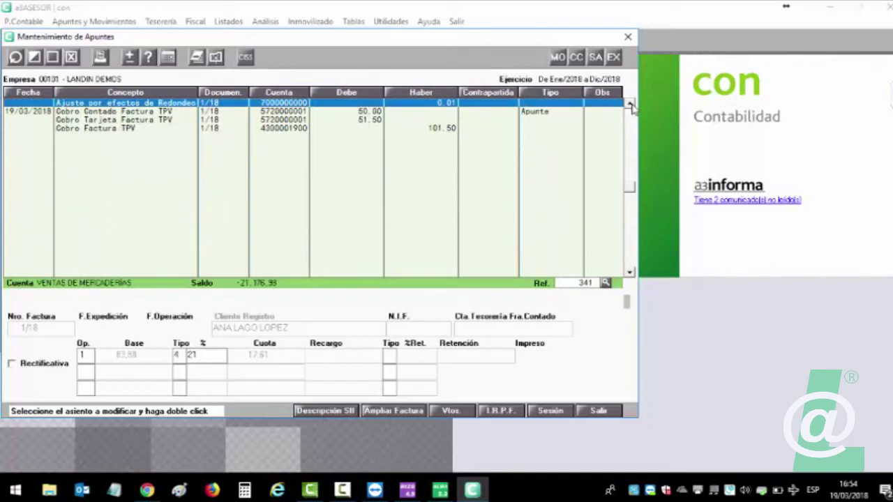
{"action": "left_click", "coordinate": [630, 103]}
{"action": "left_click", "coordinate": [630, 103]}
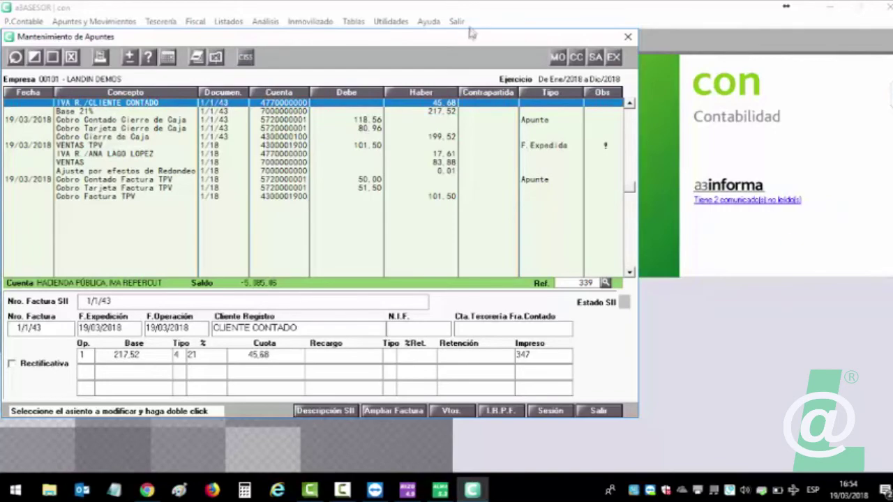
{"action": "left_click_drag", "start_coordinate": [473, 42], "coordinate": [491, 63]}
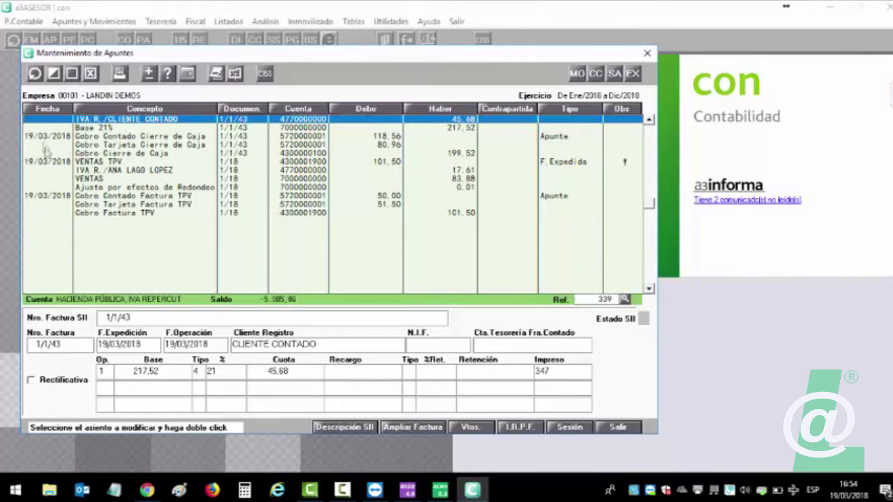
{"action": "left_click", "coordinate": [441, 492]}
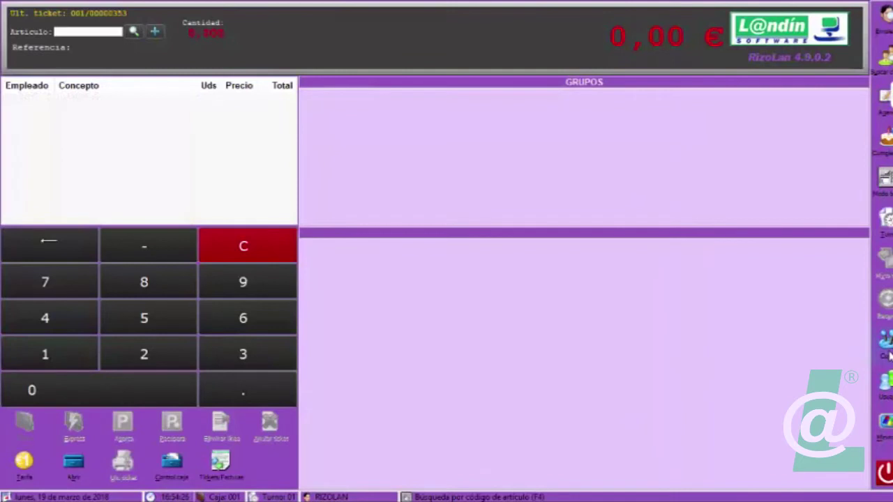
{"action": "left_click", "coordinate": [886, 341]}
{"action": "left_click", "coordinate": [823, 349]}
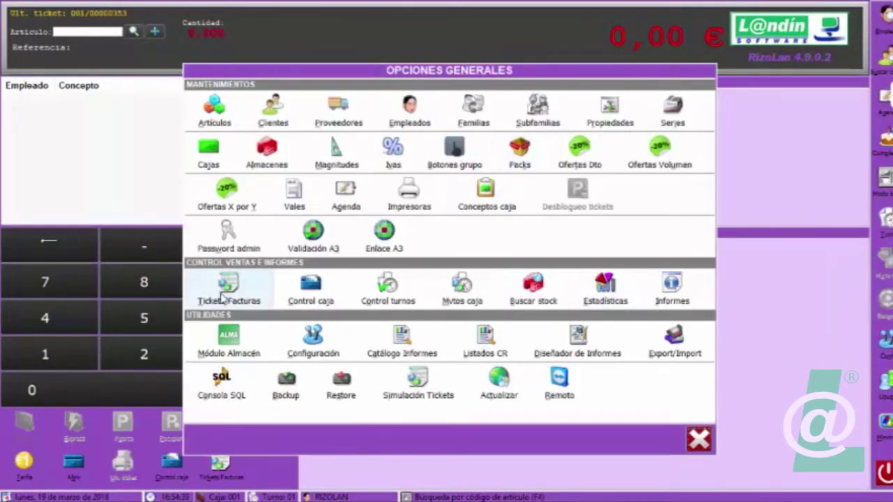
{"action": "left_click", "coordinate": [376, 237]}
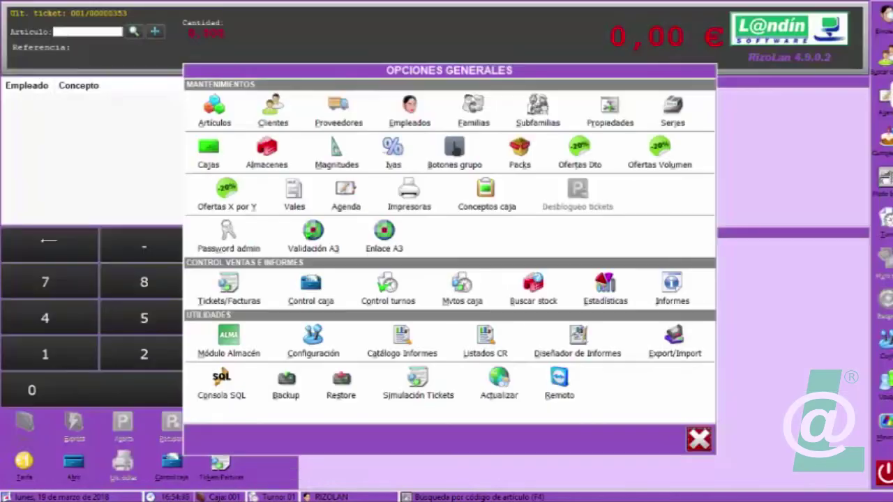
{"action": "left_click", "coordinate": [889, 7]}
{"action": "left_click", "coordinate": [699, 440]}
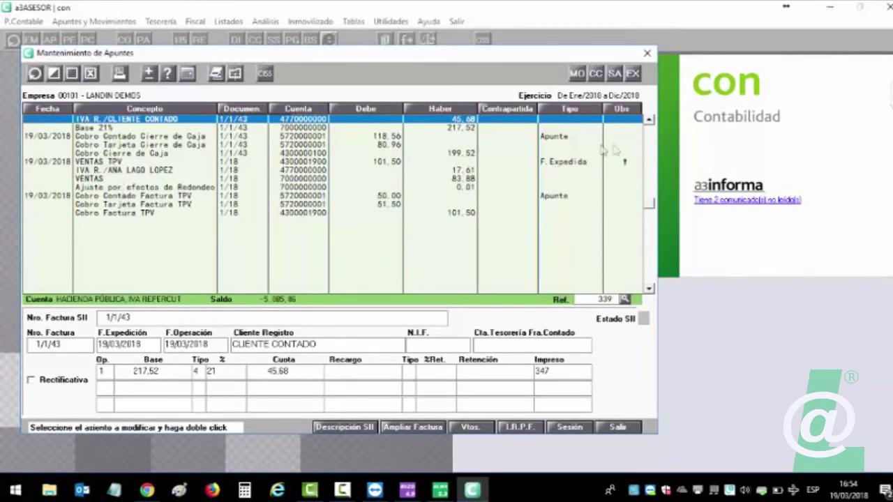
Bring earlier entries into view and select the 1/1/43 VENTAS TPV invoice.
{"action": "left_click", "coordinate": [649, 120]}
{"action": "left_click", "coordinate": [649, 119]}
{"action": "left_click", "coordinate": [649, 119]}
{"action": "left_click", "coordinate": [648, 119]}
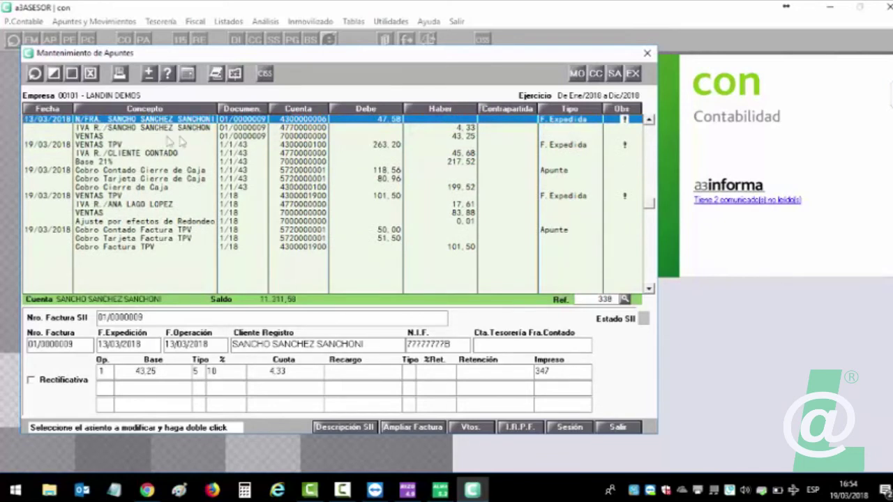
{"action": "left_click", "coordinate": [92, 146]}
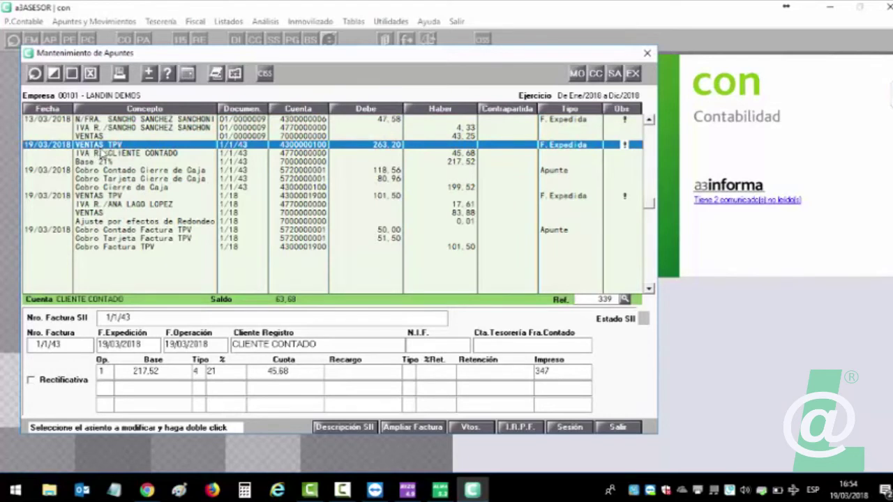
{"action": "left_click", "coordinate": [105, 198]}
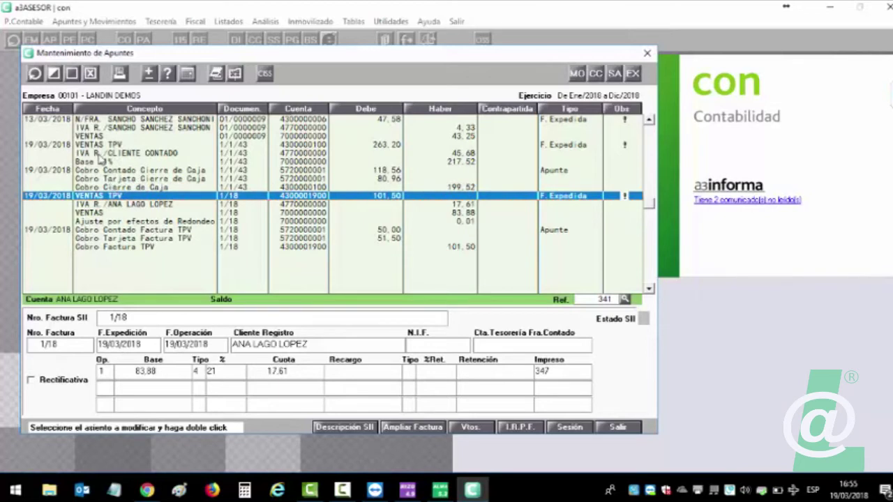
{"action": "left_click", "coordinate": [98, 146]}
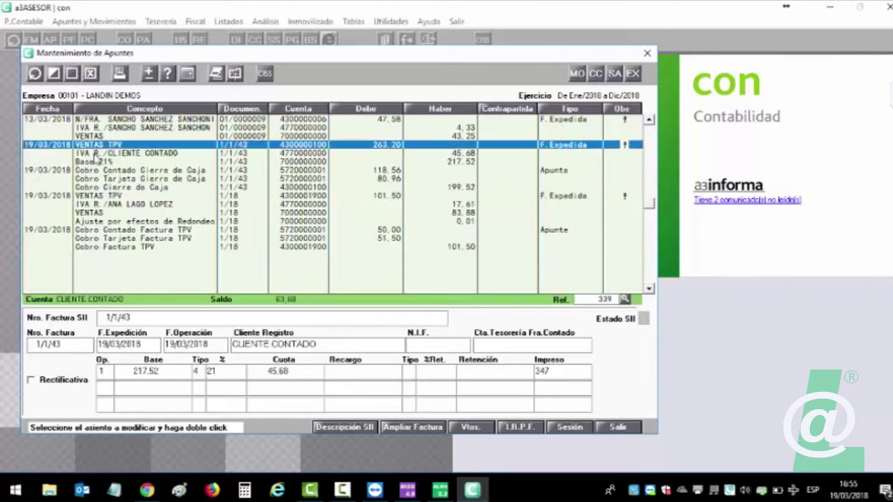
Confirm its Descripción SII reads VENTAS TPV, cancel without changes, and close the journal entries.
{"action": "left_click", "coordinate": [344, 427]}
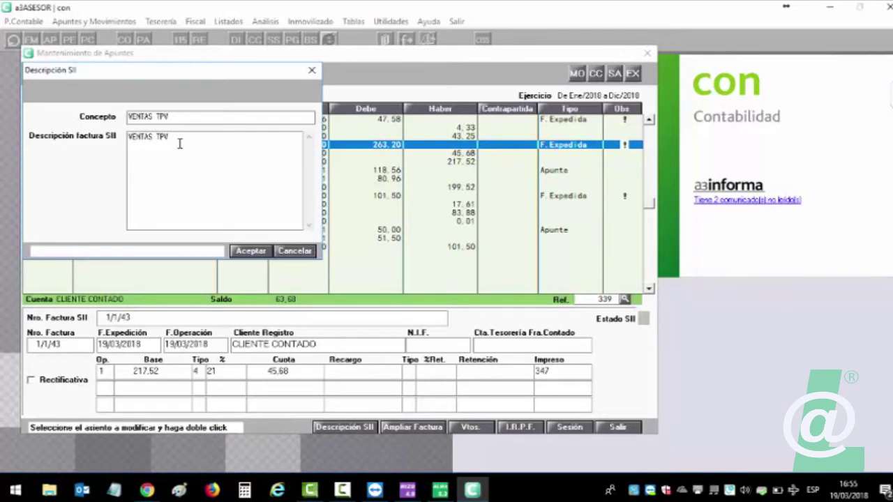
{"action": "left_click", "coordinate": [309, 252]}
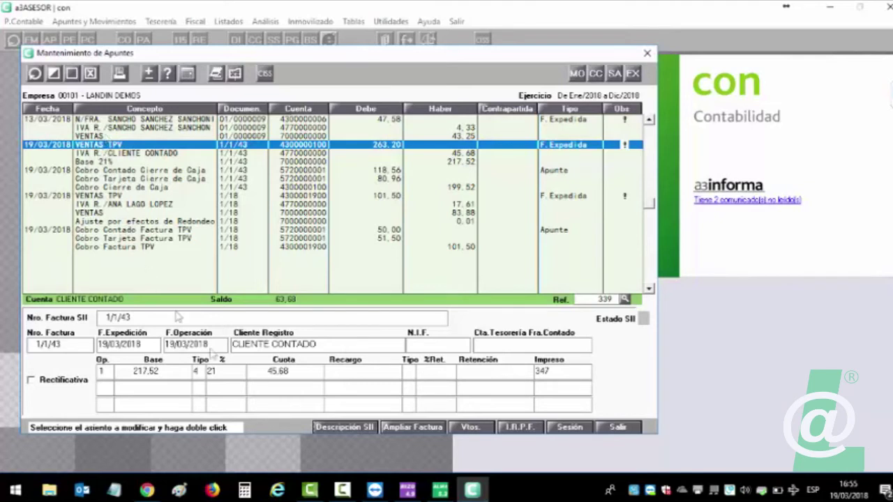
{"action": "left_click", "coordinate": [349, 428]}
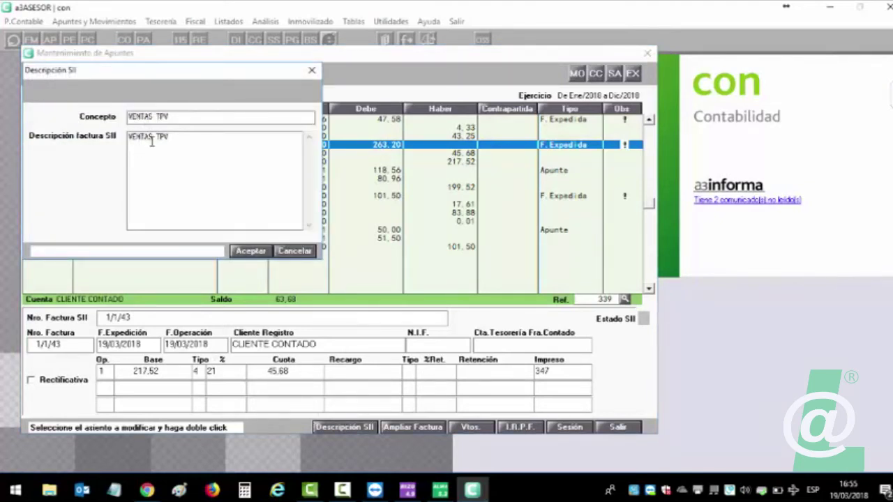
{"action": "left_click", "coordinate": [296, 252]}
{"action": "left_click", "coordinate": [332, 429]}
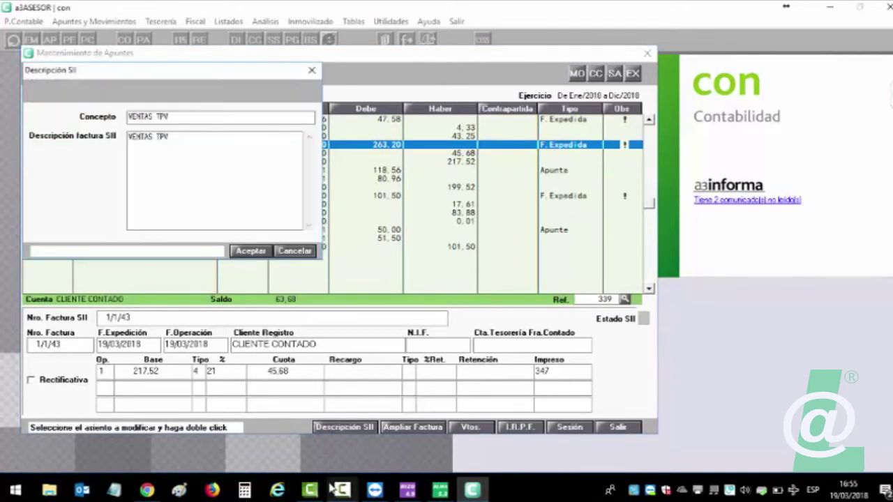
{"action": "left_click", "coordinate": [295, 252]}
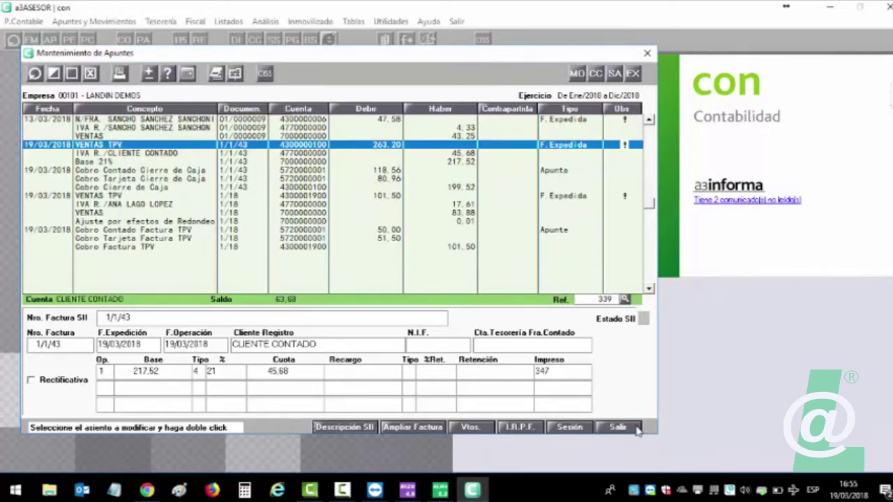
{"action": "left_click", "coordinate": [637, 431]}
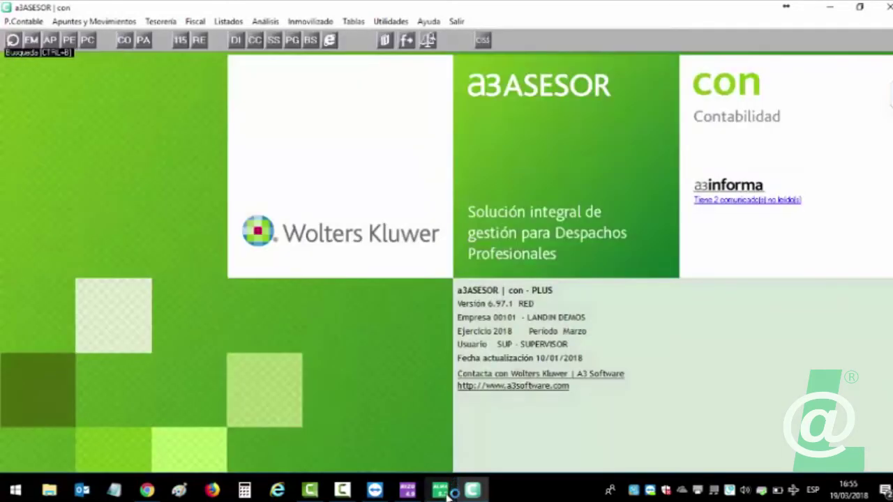
Bring the release-notes PDF forward and scroll through the Módulo Almacén 5.3 new features.
{"action": "left_click", "coordinate": [146, 490]}
{"action": "scroll", "coordinate": [324, 264], "scroll_direction": "down", "scroll_amount": 4}
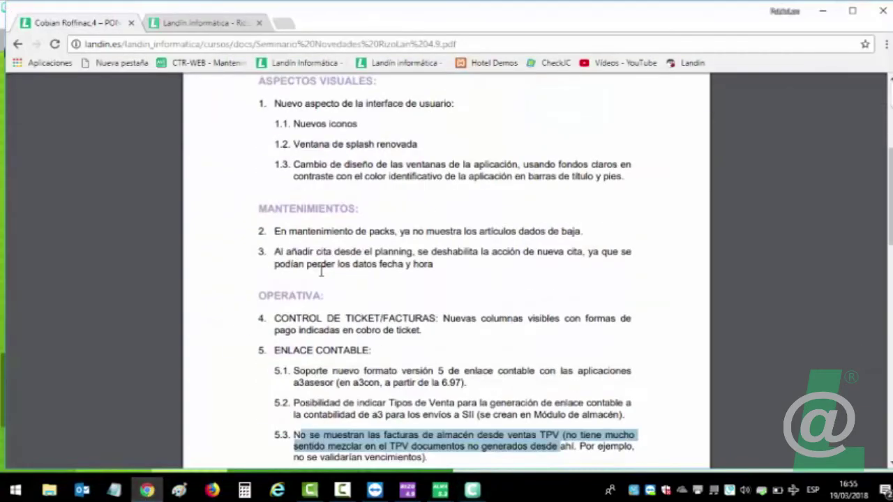
{"action": "left_click", "coordinate": [321, 272]}
{"action": "scroll", "coordinate": [322, 272], "scroll_direction": "up", "scroll_amount": 8}
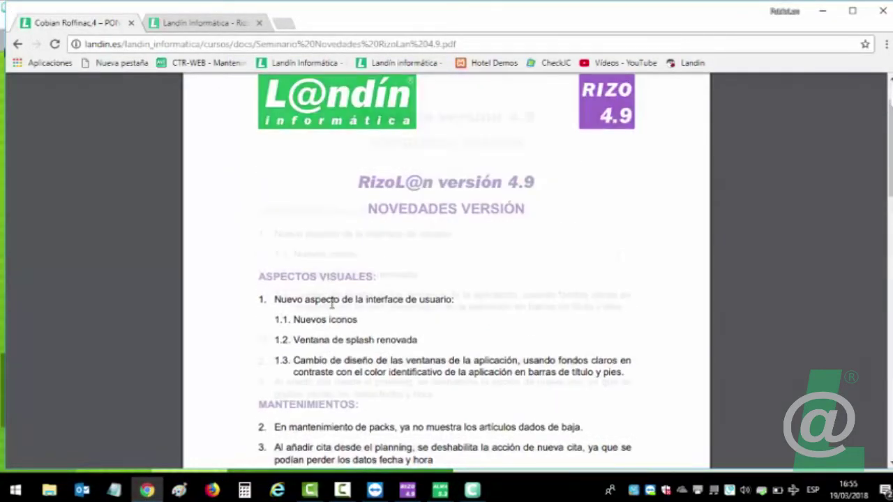
{"action": "scroll", "coordinate": [332, 302], "scroll_direction": "down", "scroll_amount": 10}
{"action": "scroll", "coordinate": [339, 307], "scroll_direction": "down", "scroll_amount": 3}
{"action": "scroll", "coordinate": [339, 309], "scroll_direction": "up", "scroll_amount": 5}
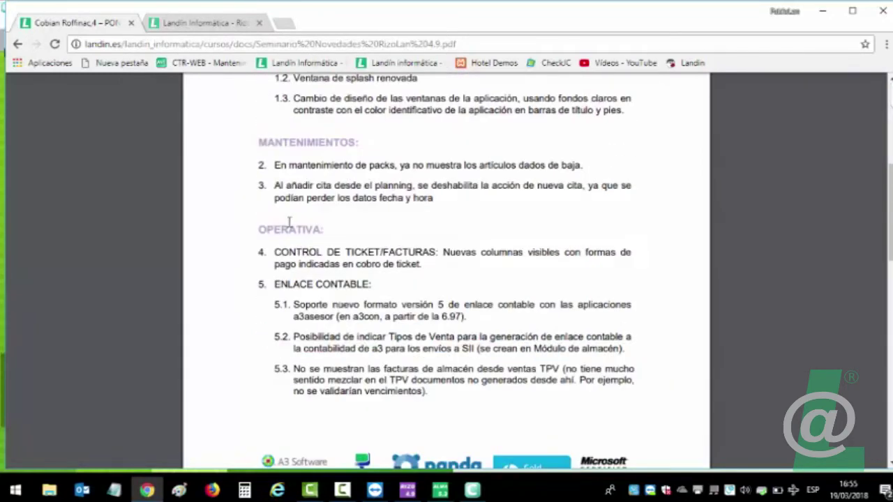
{"action": "scroll", "coordinate": [388, 290], "scroll_direction": "down", "scroll_amount": 12}
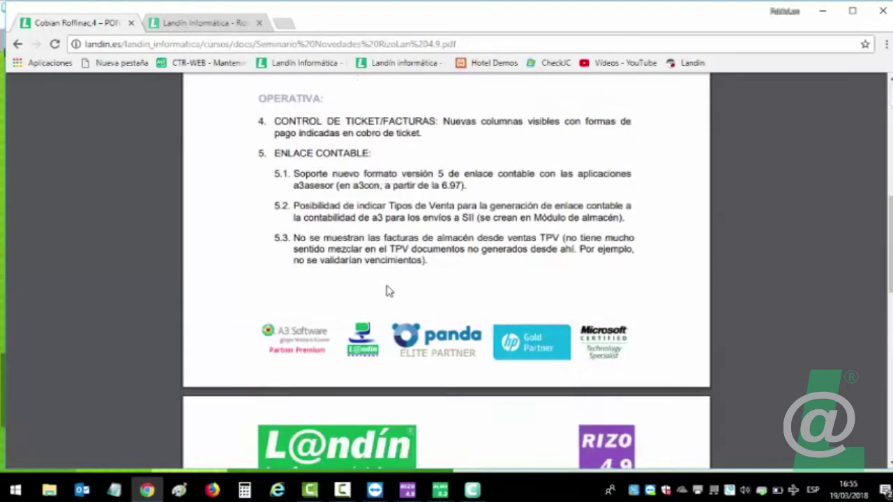
{"action": "scroll", "coordinate": [388, 291], "scroll_direction": "down", "scroll_amount": 4}
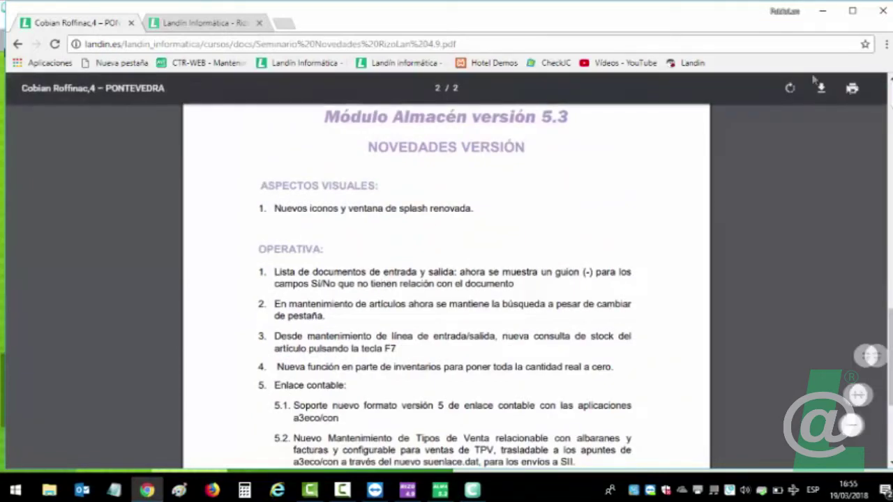
Hide the TeamViewer participants panel, highlight the first operational feature, then switch to Almacén.
{"action": "mouse_move", "coordinate": [813, 136]}
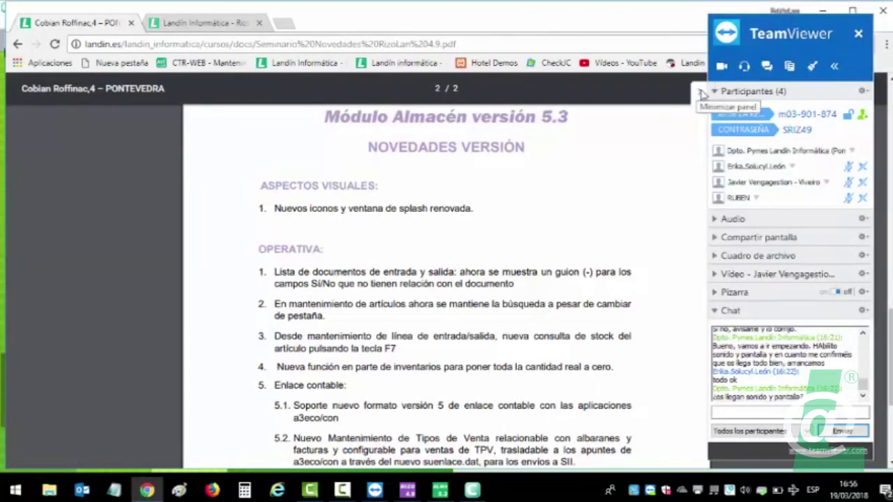
{"action": "left_click", "coordinate": [702, 93]}
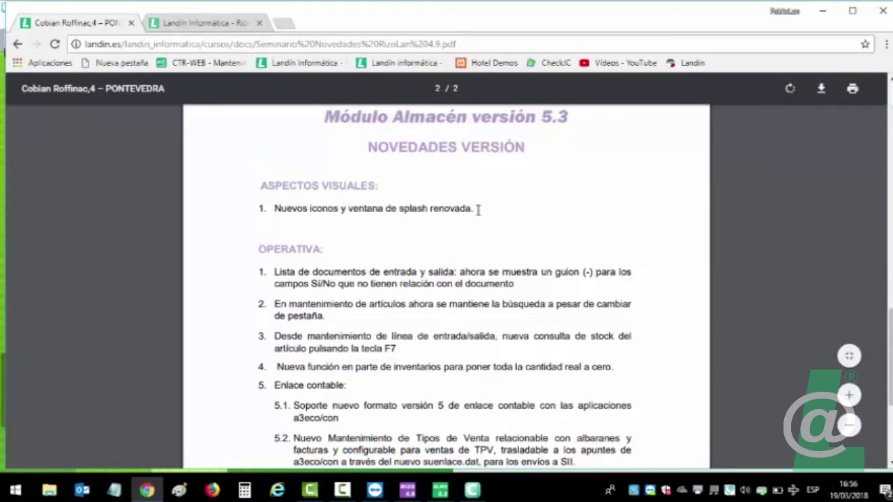
{"action": "scroll", "coordinate": [321, 297], "scroll_direction": "down", "scroll_amount": 1}
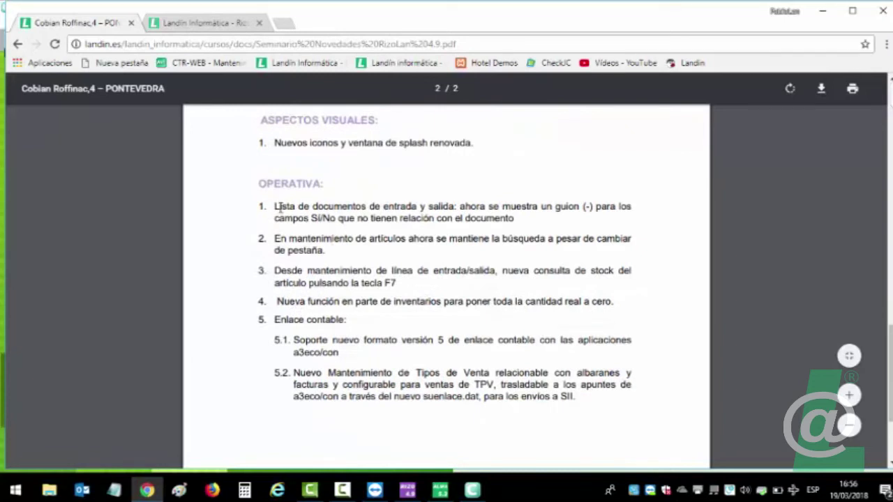
{"action": "left_click_drag", "start_coordinate": [277, 207], "coordinate": [504, 211]}
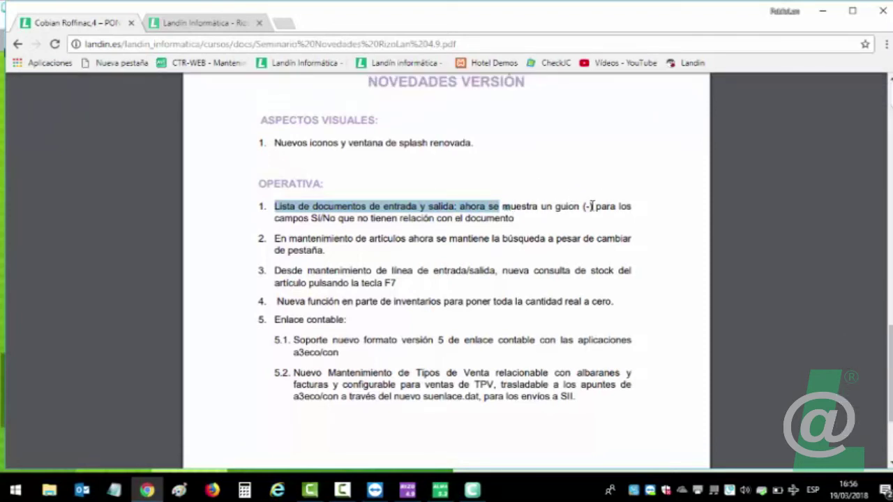
{"action": "left_click", "coordinate": [591, 206]}
{"action": "left_click_drag", "start_coordinate": [591, 207], "coordinate": [584, 206]}
{"action": "left_click", "coordinate": [592, 206]}
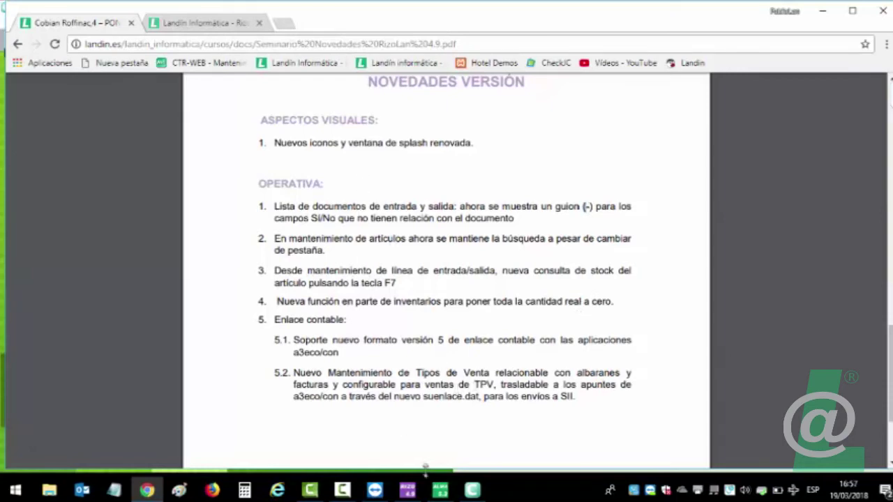
{"action": "left_click", "coordinate": [440, 492]}
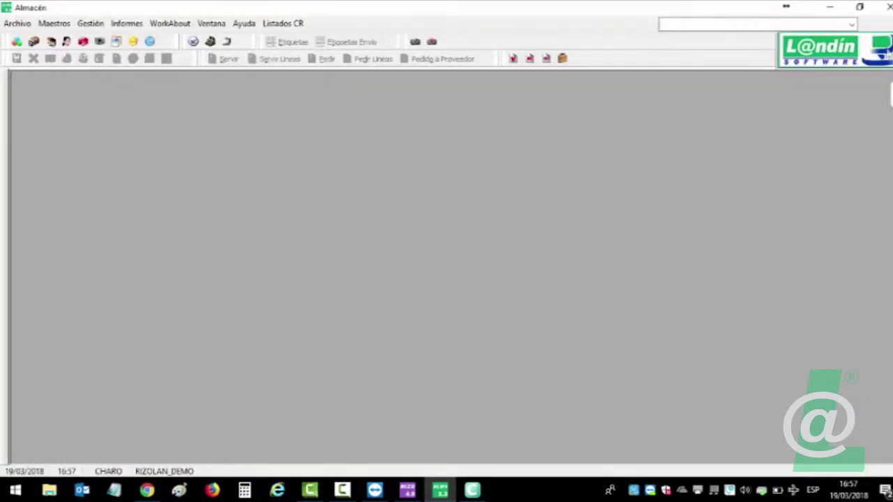
Launch Módulo Almacén, view its Info Licencia details and close the welcome splash.
{"action": "key", "text": "alt+Tab"}
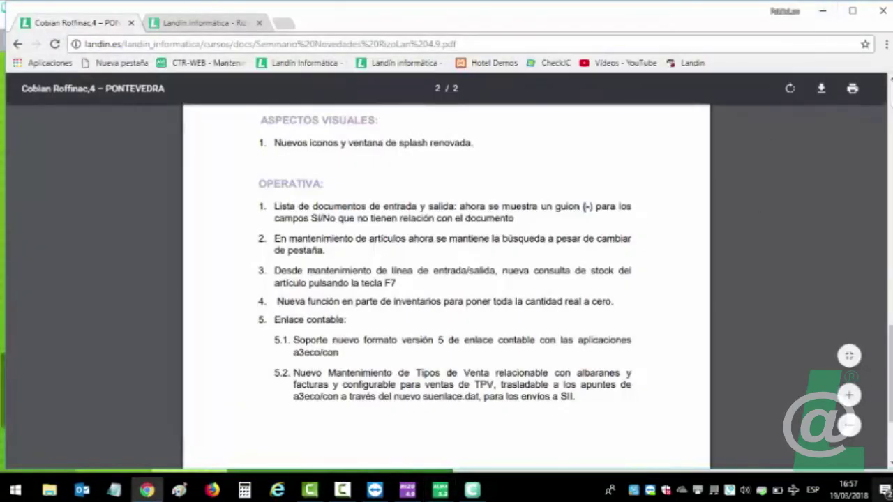
{"action": "key", "text": "super+d"}
{"action": "mouse_move", "coordinate": [511, 264]}
{"action": "left_mouse_down"}
{"action": "mouse_move", "coordinate": [507, 200]}
{"action": "mouse_move", "coordinate": [510, 264]}
{"action": "left_mouse_up"}
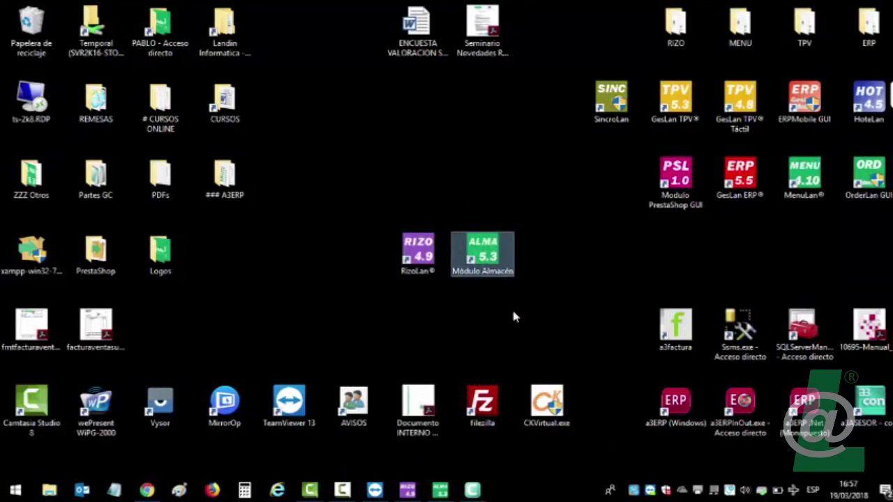
{"action": "left_click", "coordinate": [441, 490]}
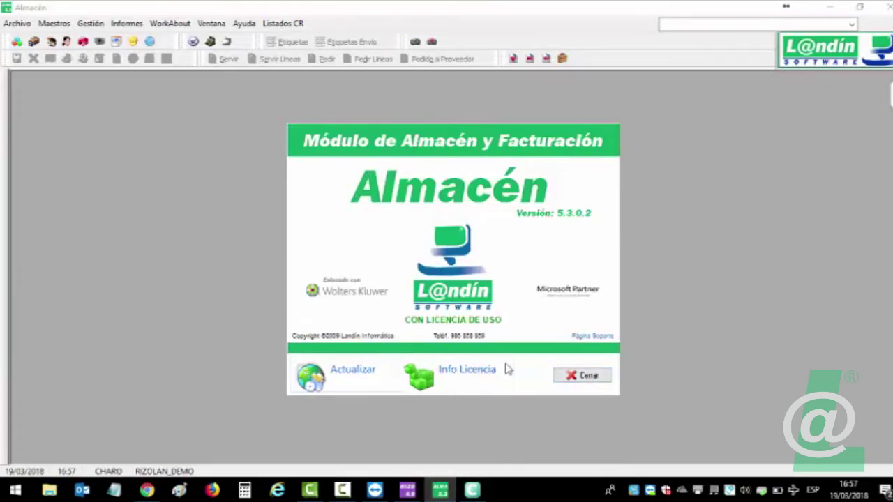
{"action": "left_click", "coordinate": [581, 377]}
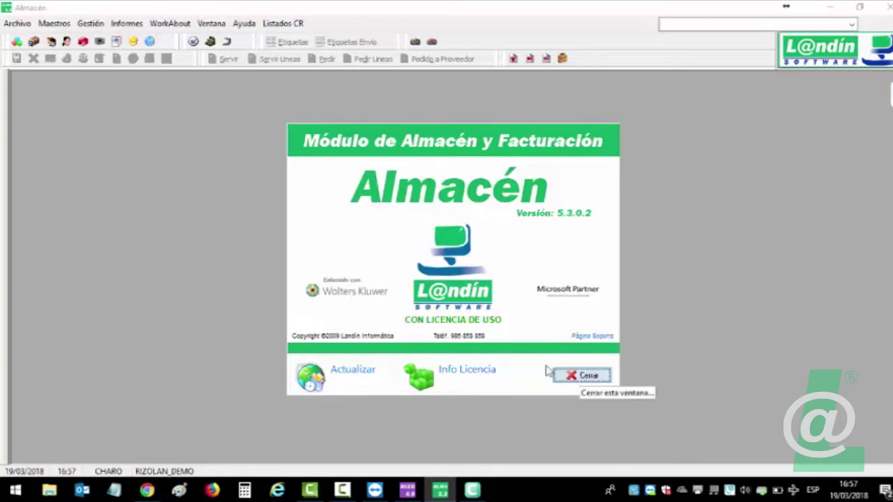
{"action": "left_click", "coordinate": [437, 370]}
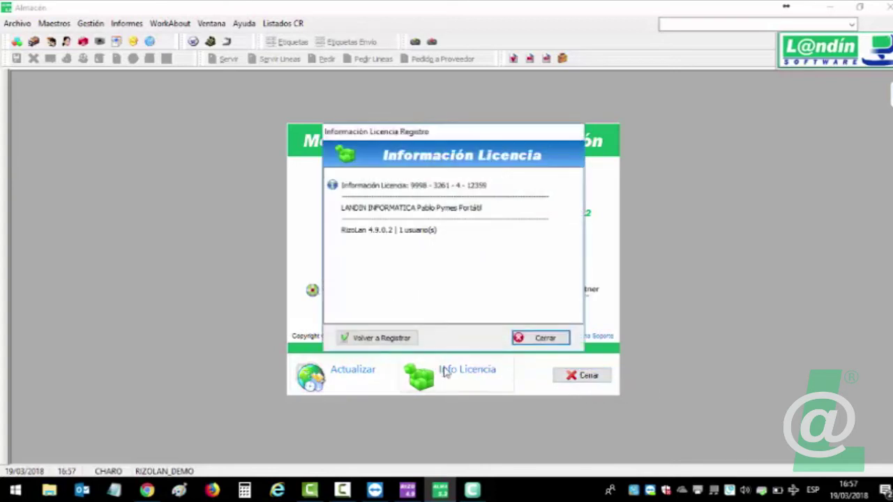
{"action": "left_click", "coordinate": [536, 339]}
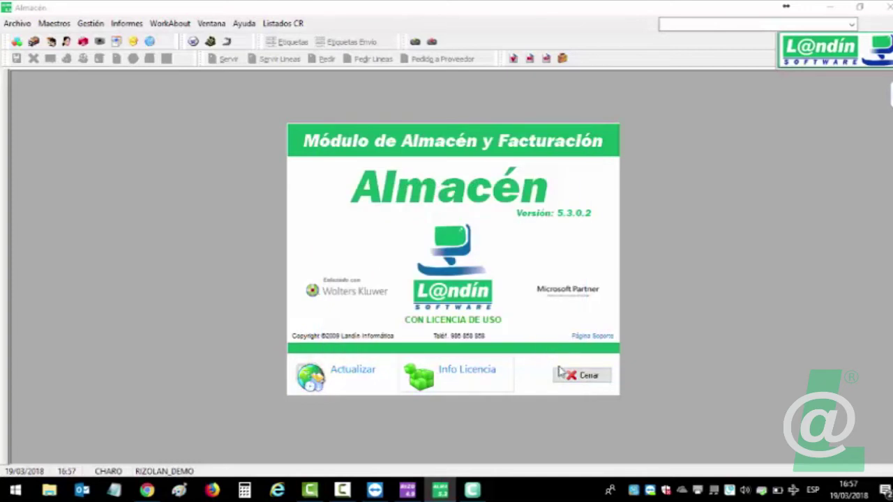
{"action": "left_click", "coordinate": [564, 375]}
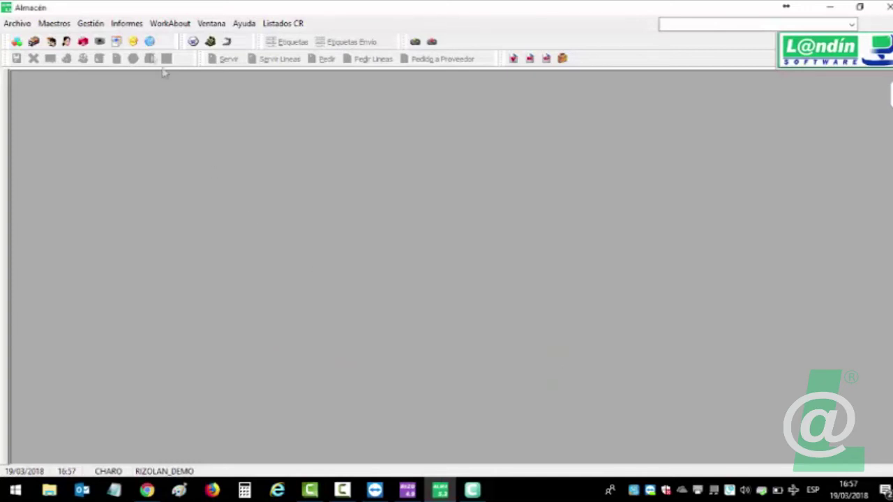
Open Gestión > Compras > Lista Documentos, narrow the Finalizado column and select 01/0000023.
{"action": "left_click", "coordinate": [90, 25]}
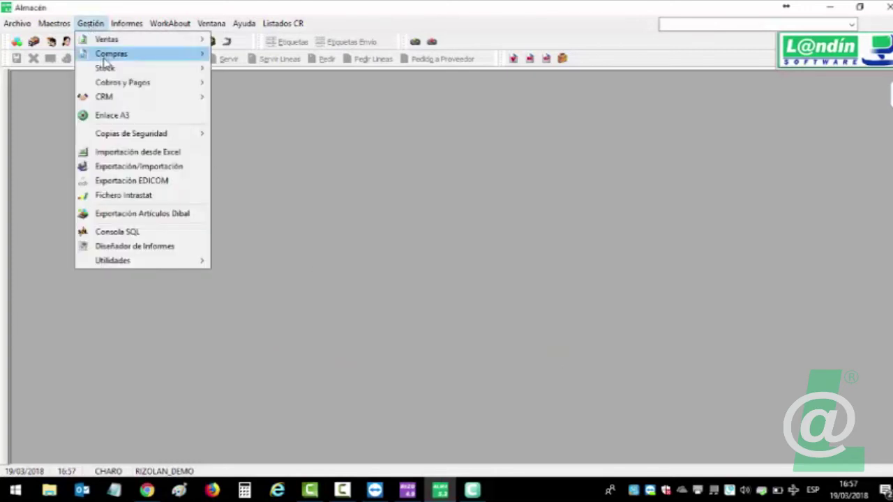
{"action": "mouse_move", "coordinate": [114, 45]}
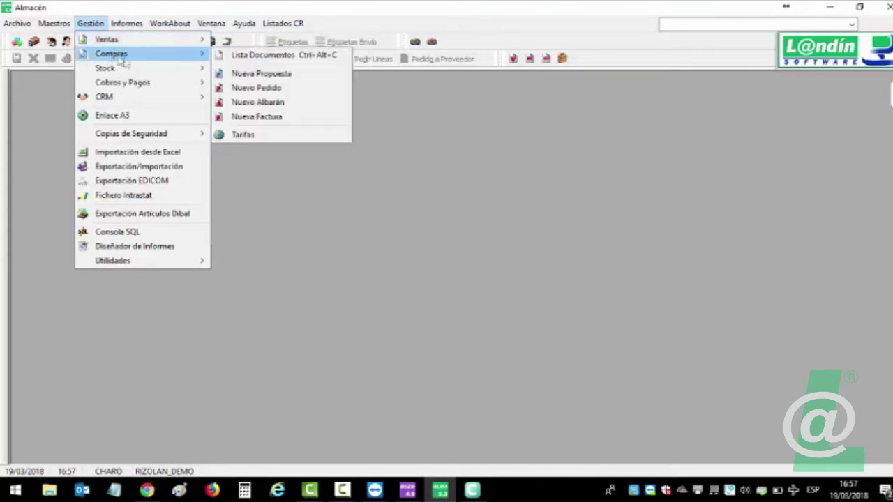
{"action": "left_click", "coordinate": [263, 55]}
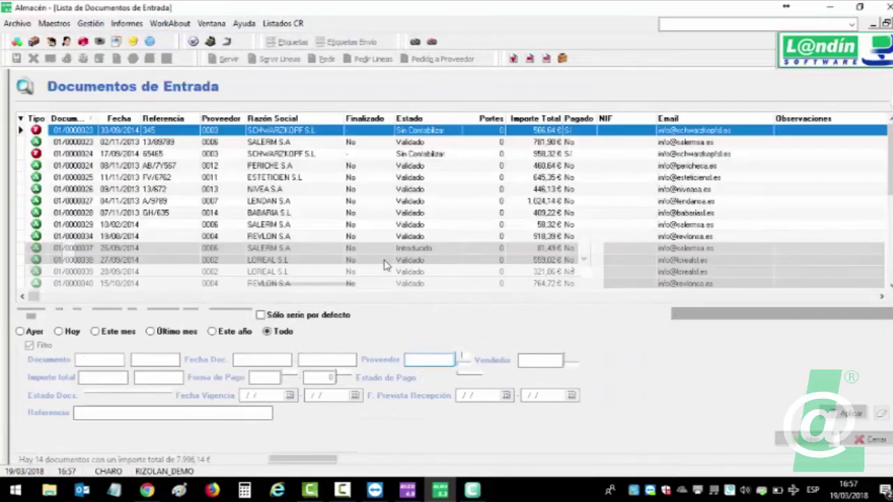
{"action": "left_click", "coordinate": [372, 157]}
{"action": "left_click", "coordinate": [373, 131]}
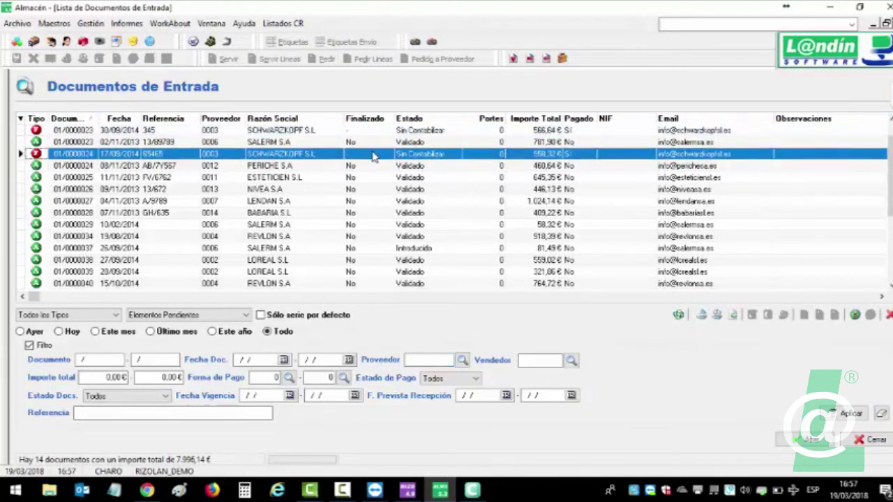
{"action": "mouse_move", "coordinate": [395, 118]}
{"action": "left_mouse_down"}
{"action": "mouse_move", "coordinate": [376, 116]}
{"action": "mouse_move", "coordinate": [412, 117]}
{"action": "mouse_move", "coordinate": [391, 117]}
{"action": "left_mouse_up"}
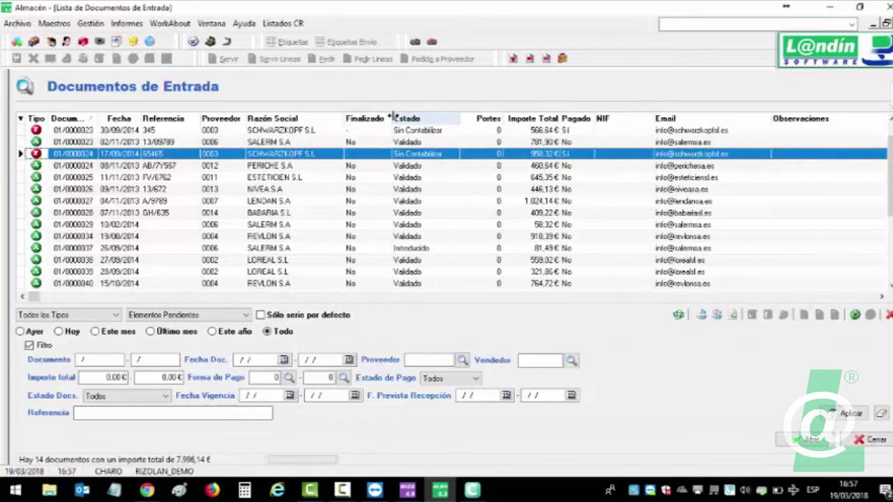
{"action": "left_click", "coordinate": [360, 131]}
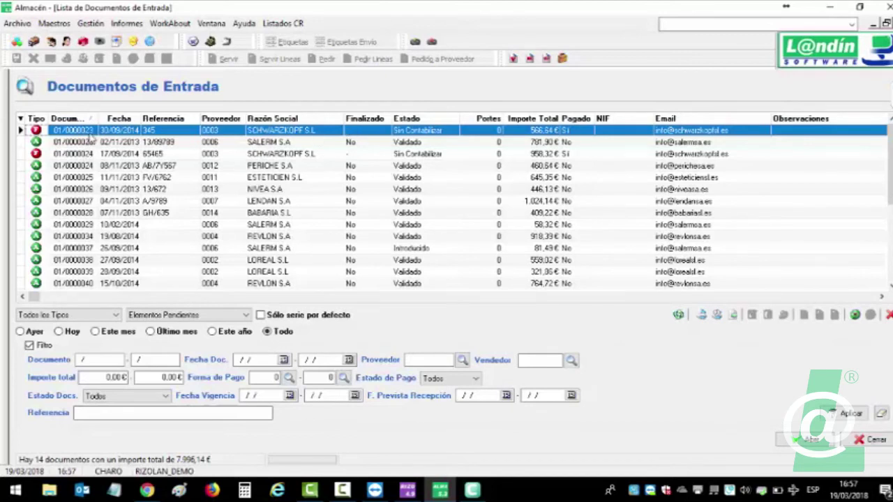
Tick Finalizado on SALERM S.A delivery note 01/0000023 and save, leaving 13 pending documents.
{"action": "double_click", "coordinate": [378, 136]}
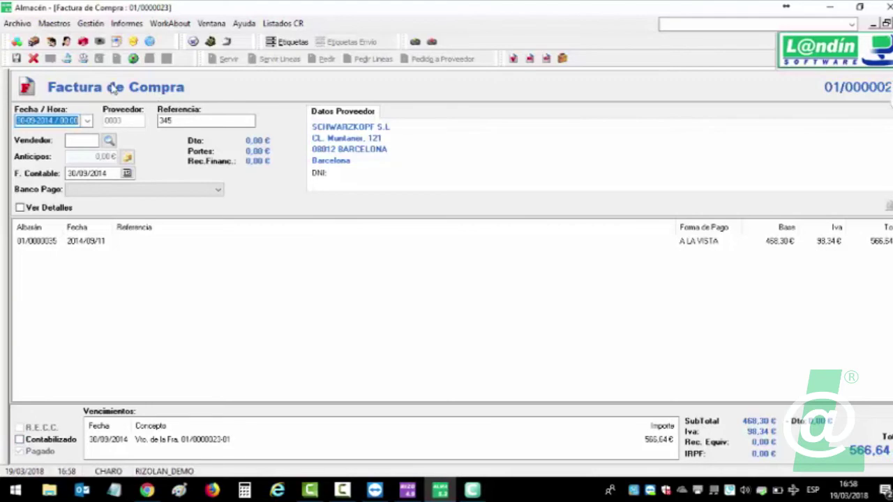
{"action": "key", "text": "Escape"}
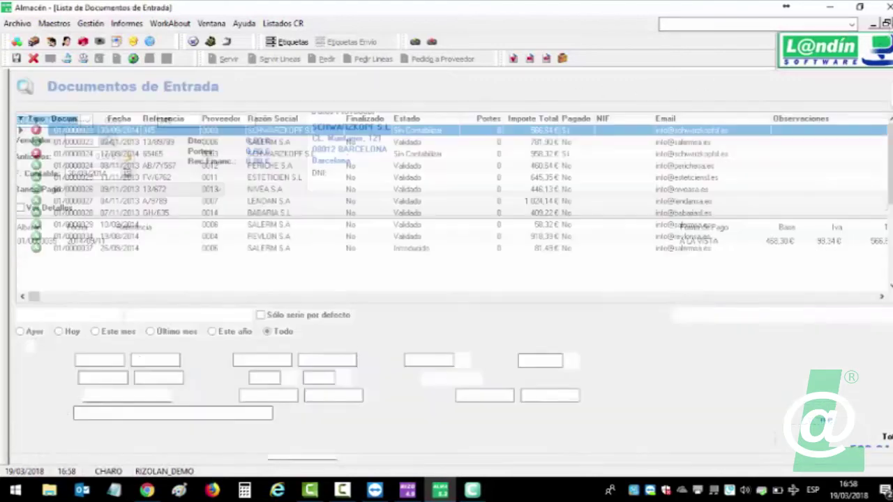
{"action": "left_click", "coordinate": [329, 142]}
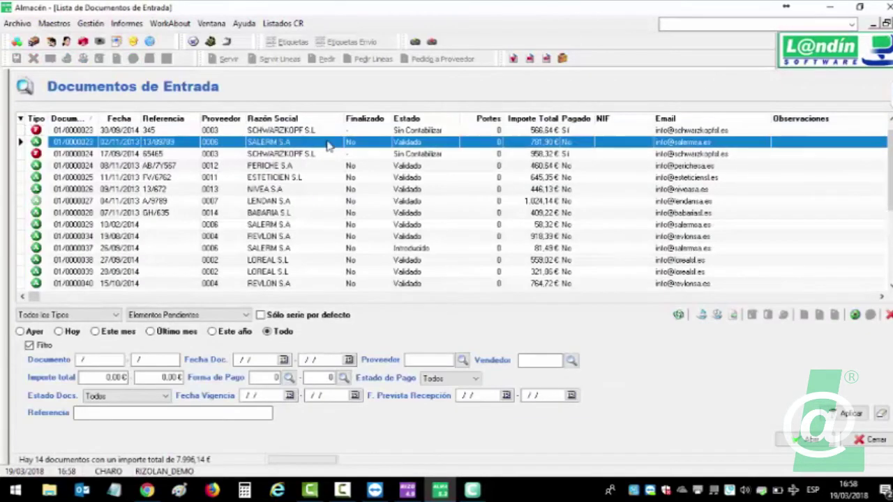
{"action": "double_click", "coordinate": [363, 142]}
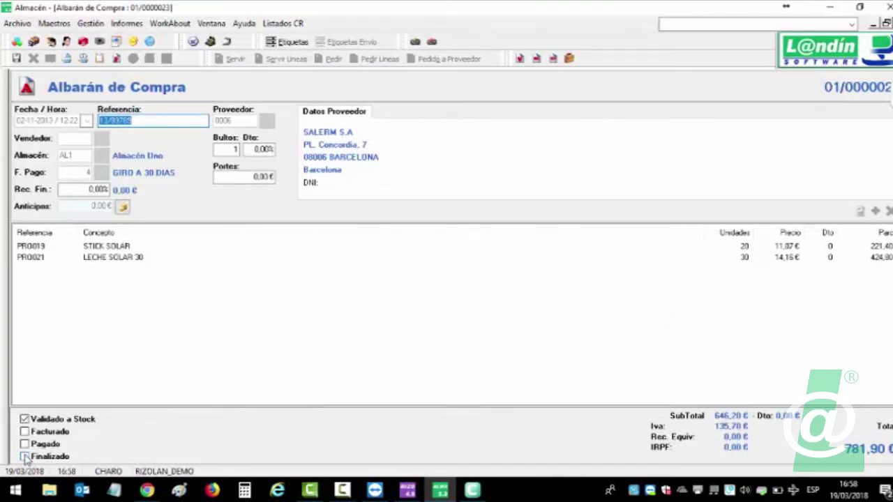
{"action": "left_click", "coordinate": [25, 458]}
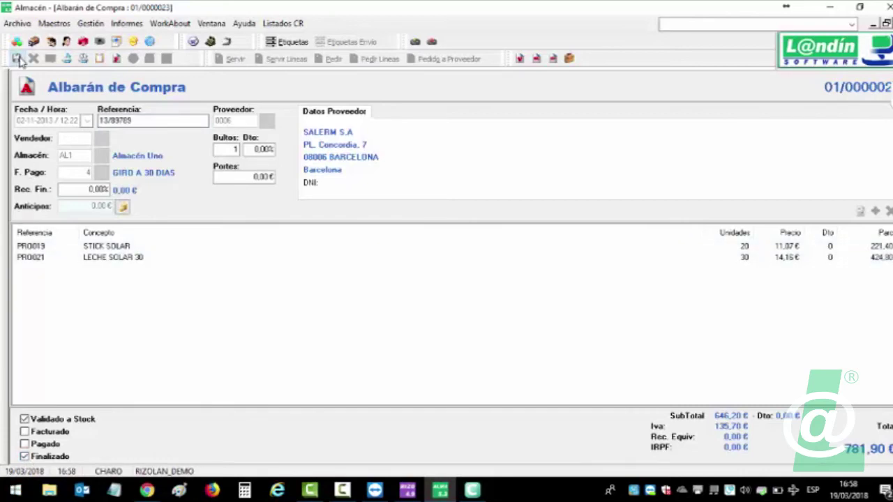
{"action": "left_click", "coordinate": [886, 26]}
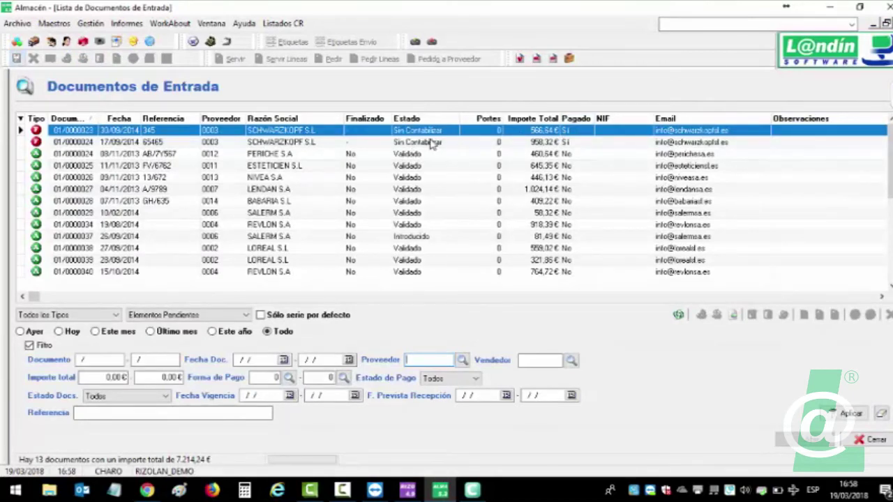
Switch the filter to Incluir Elementos en Estado Final and sort the list by Finalizado.
{"action": "left_click", "coordinate": [217, 316]}
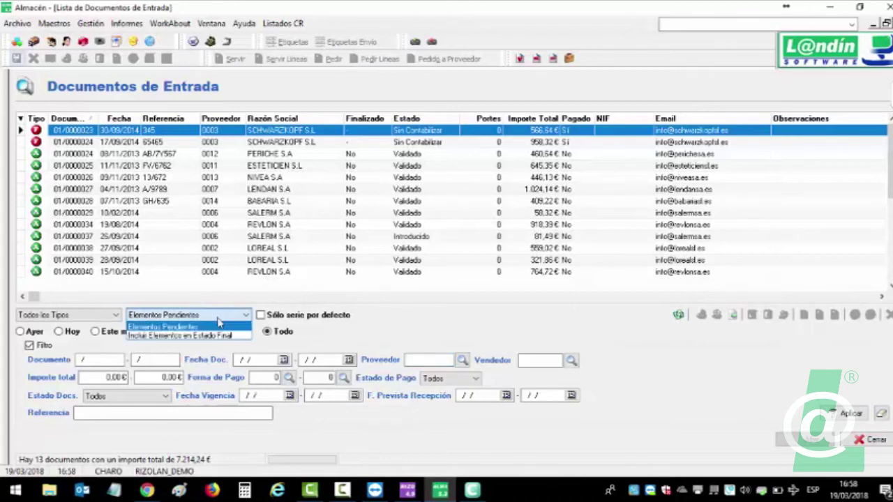
{"action": "left_click", "coordinate": [216, 335]}
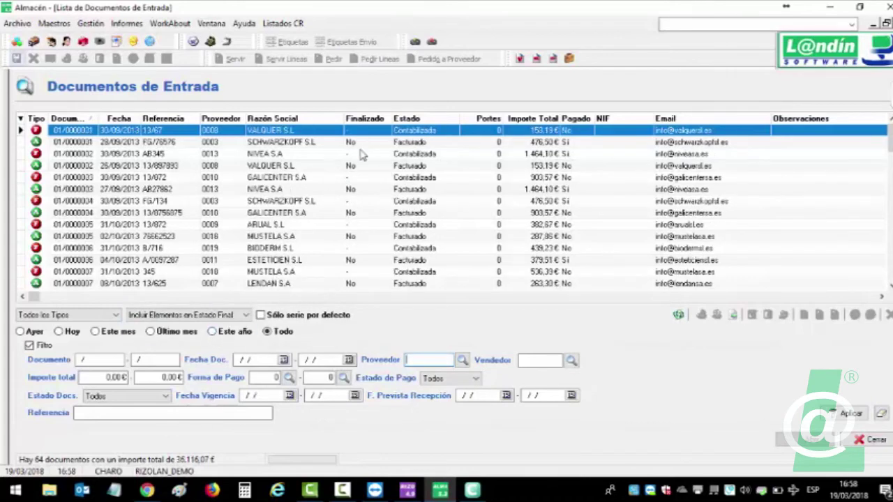
{"action": "left_click", "coordinate": [377, 120]}
{"action": "left_click", "coordinate": [377, 120]}
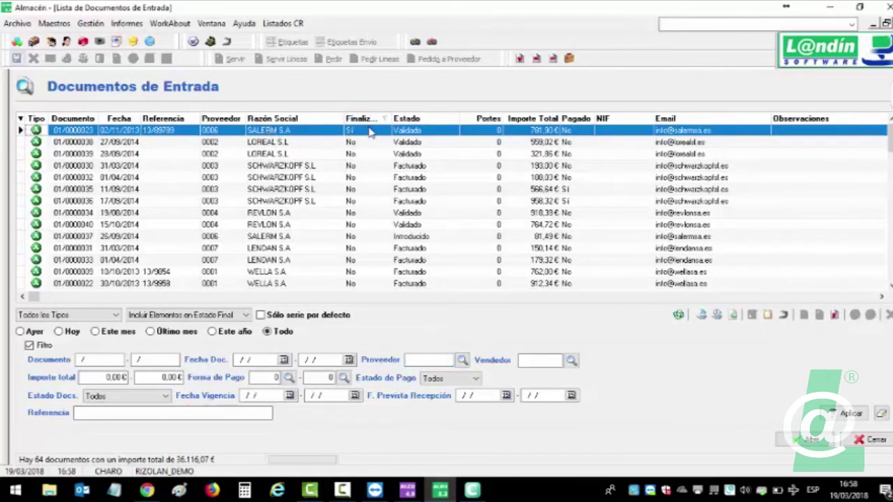
{"action": "left_click", "coordinate": [357, 120]}
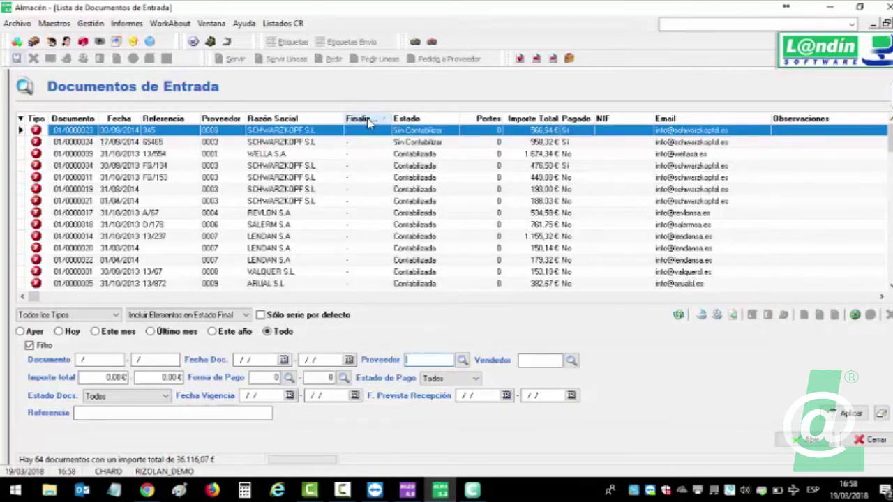
Open LENDAN S.A invoice 01/0000014, then close it and the incoming documents list.
{"action": "left_click", "coordinate": [353, 166]}
{"action": "left_click", "coordinate": [369, 225]}
{"action": "left_click", "coordinate": [369, 214]}
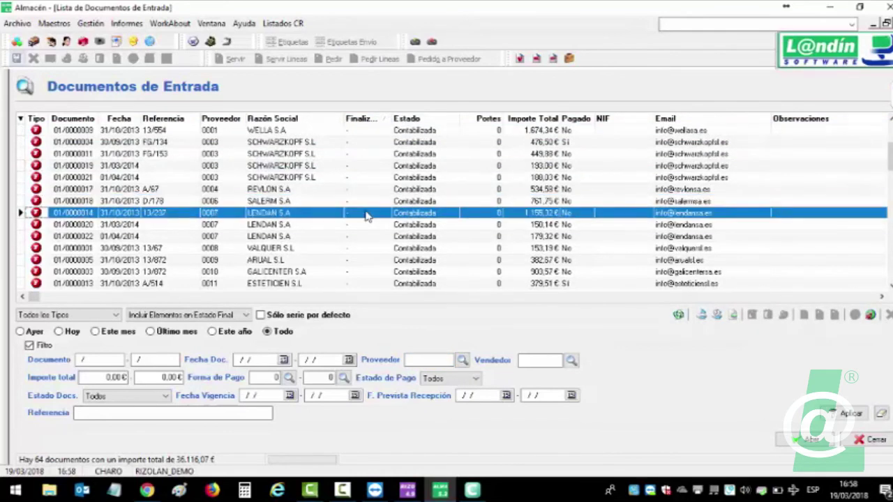
{"action": "left_click", "coordinate": [365, 210]}
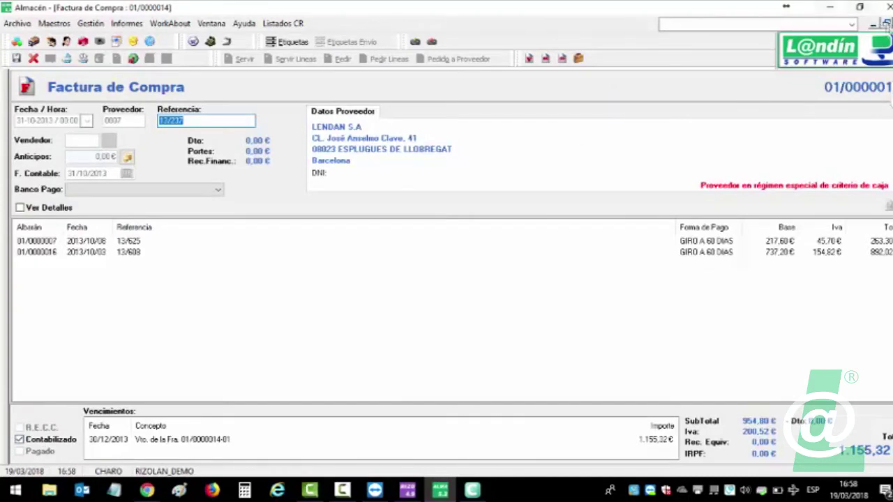
{"action": "left_click", "coordinate": [886, 23]}
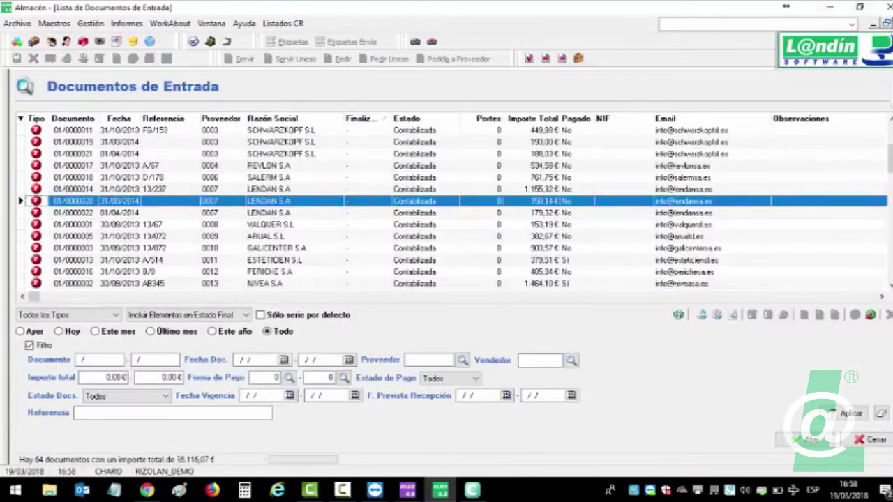
{"action": "left_click", "coordinate": [886, 23]}
Open Gestión > Ventas > Lista Documentos including elements in final state.
{"action": "left_click", "coordinate": [91, 23]}
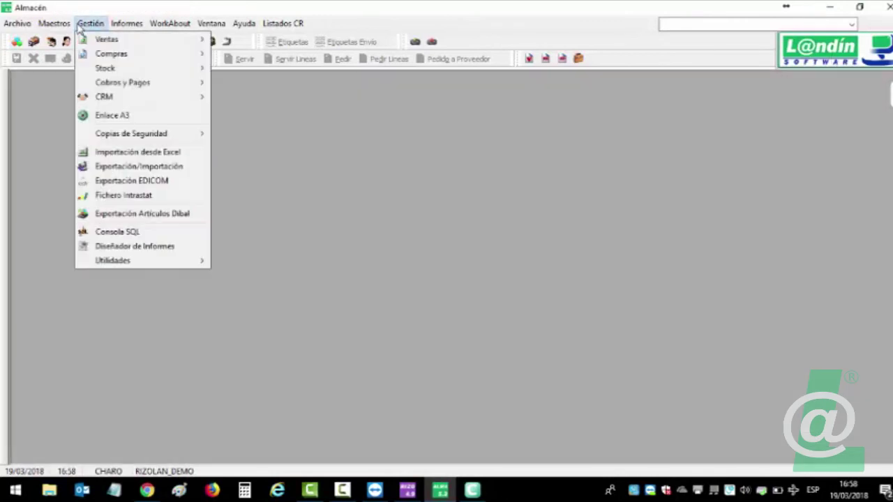
{"action": "mouse_move", "coordinate": [91, 42]}
{"action": "left_click", "coordinate": [282, 42]}
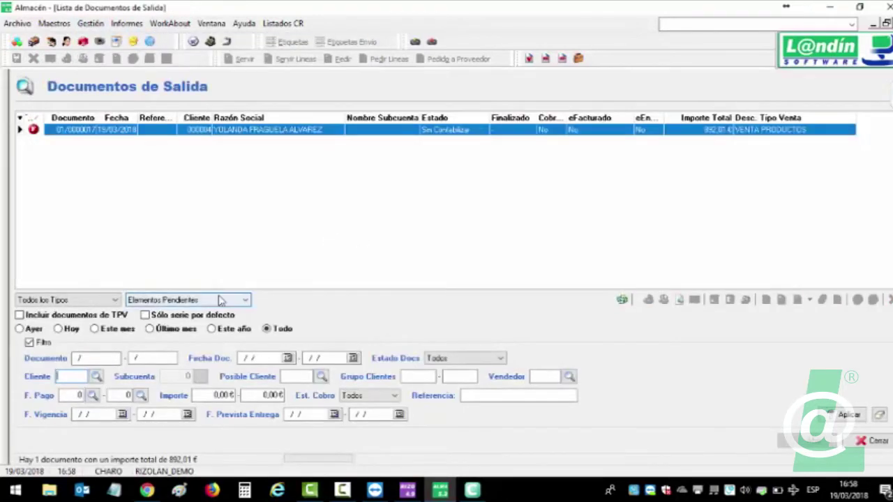
{"action": "left_click", "coordinate": [188, 300]}
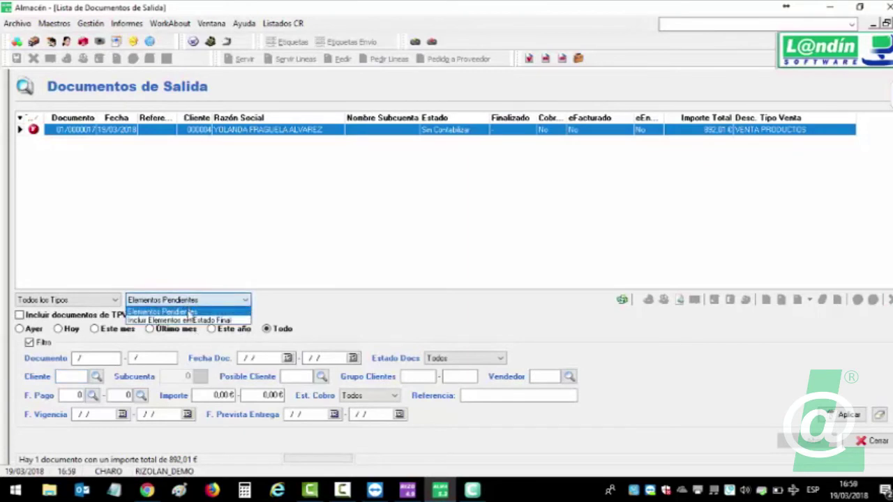
{"action": "left_click", "coordinate": [192, 319]}
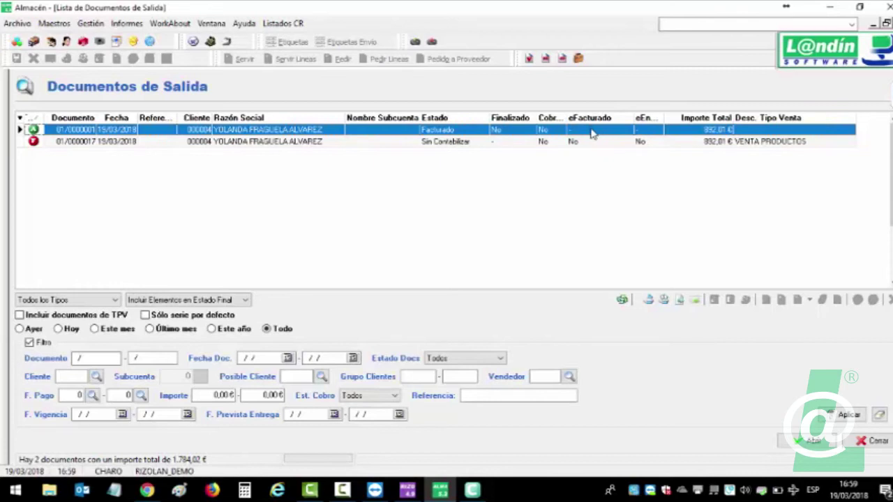
Compare the pending and finalised documents, then filter back to Elementos Pendientes only.
{"action": "left_click", "coordinate": [512, 143]}
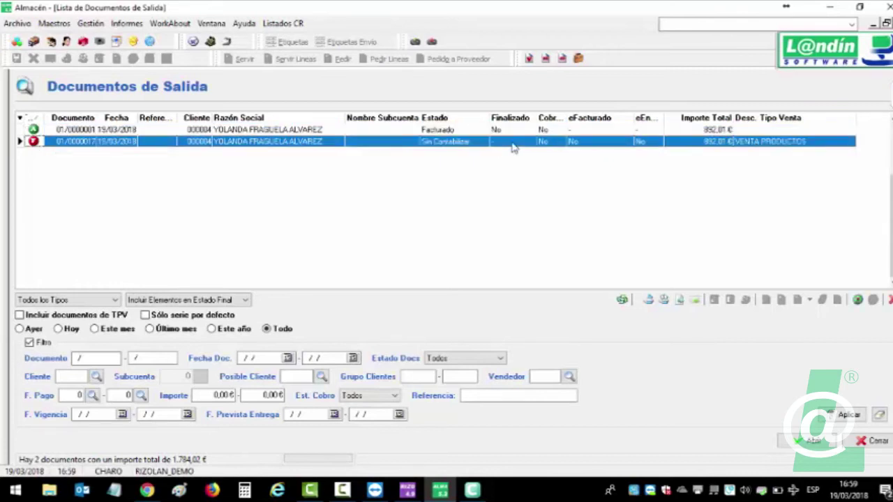
{"action": "left_click", "coordinate": [511, 131]}
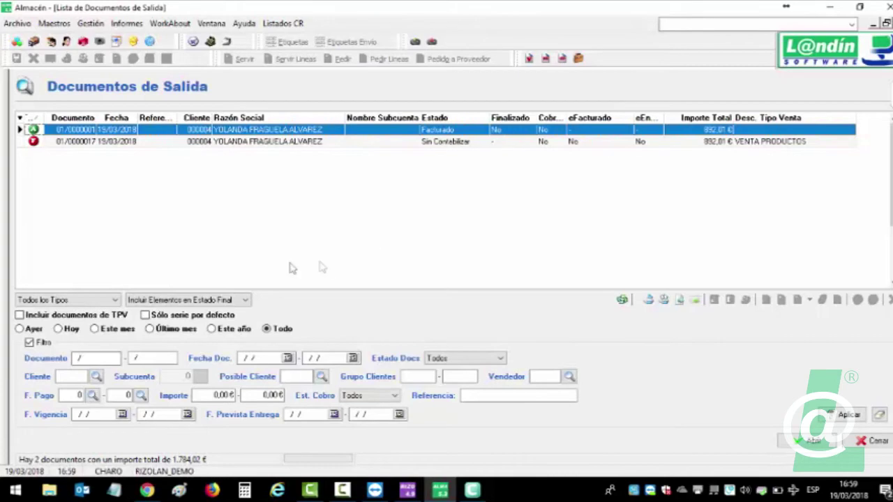
{"action": "left_click", "coordinate": [230, 300]}
{"action": "left_click", "coordinate": [222, 311]}
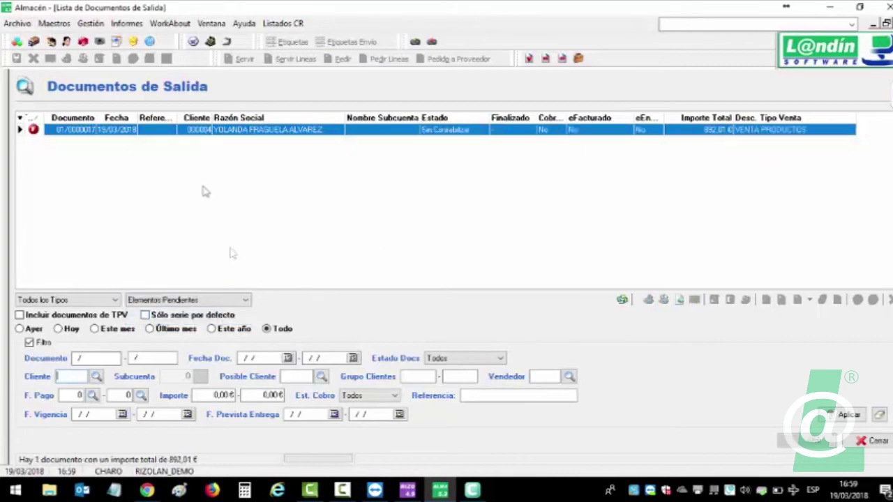
Highlight release-note item 2 on search persistence, then close RizoLan's outgoing documents list.
{"action": "left_click", "coordinate": [146, 492]}
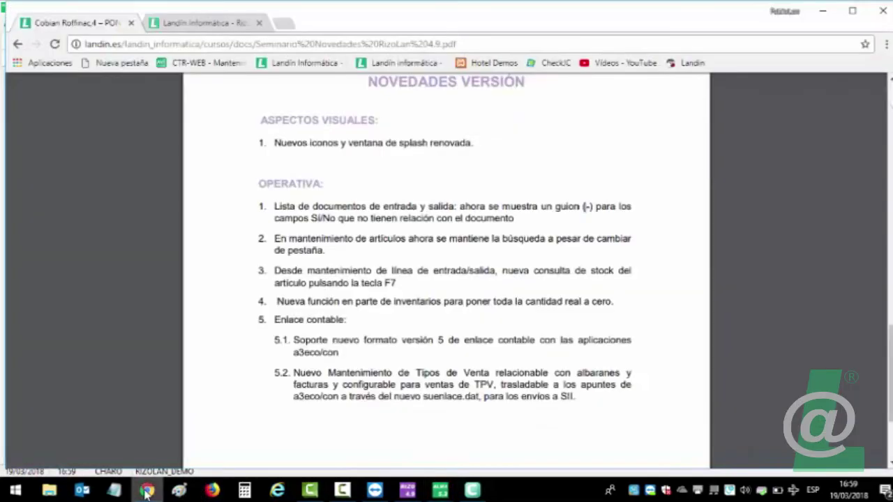
{"action": "left_click_drag", "start_coordinate": [277, 239], "coordinate": [330, 255]}
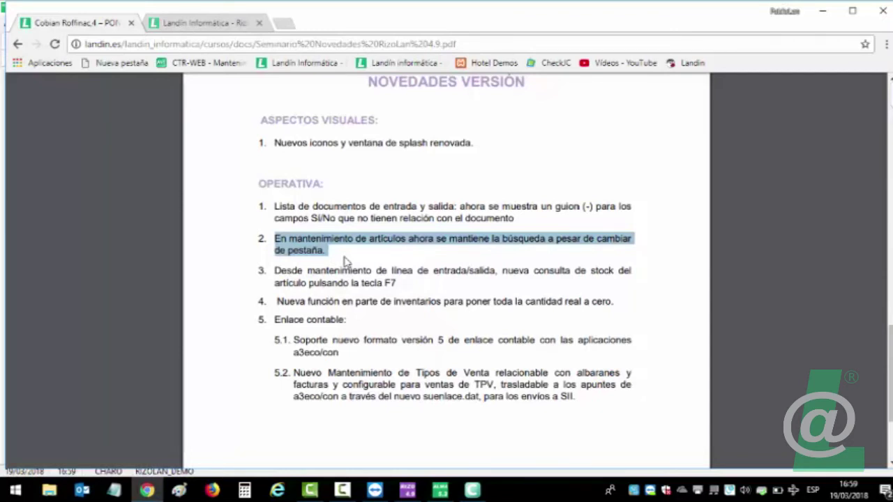
{"action": "left_click", "coordinate": [434, 493]}
{"action": "left_click", "coordinate": [838, 28]}
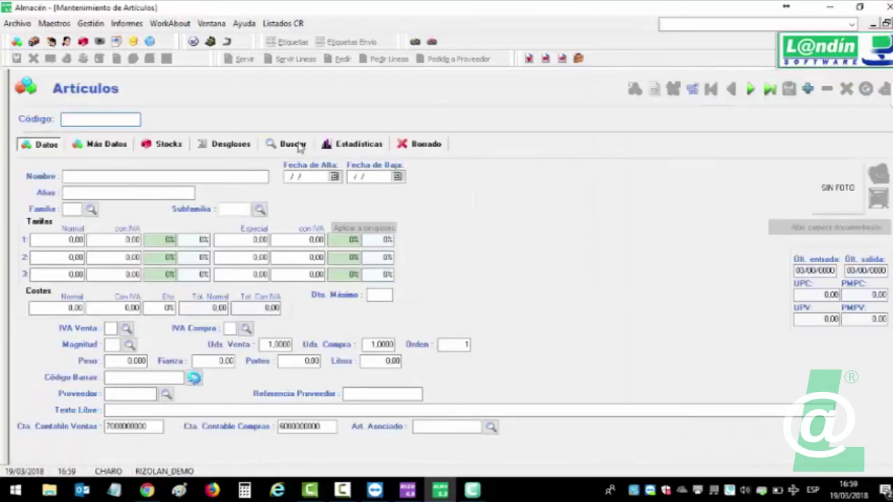
Search 'cham', change CHAMPU ANTICAIDA's tariff 1 VAT price to 15,20, save, and clear the search.
{"action": "left_click", "coordinate": [296, 144]}
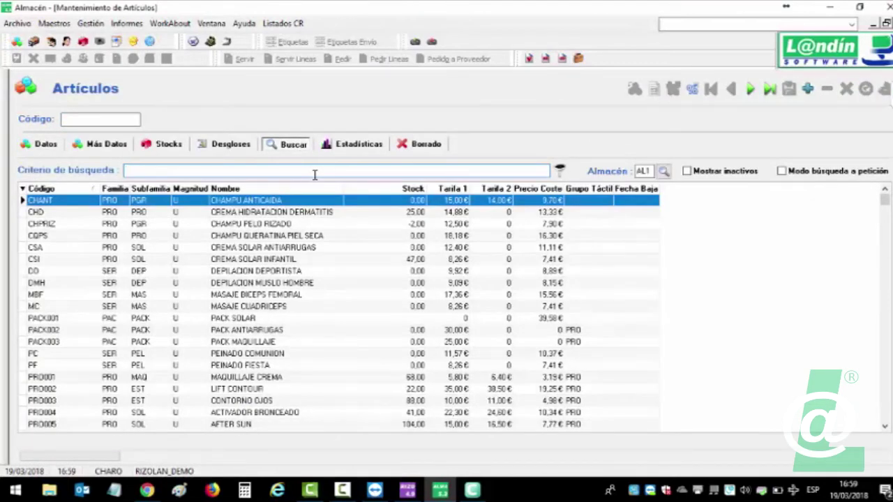
{"action": "type", "text": "cham"}
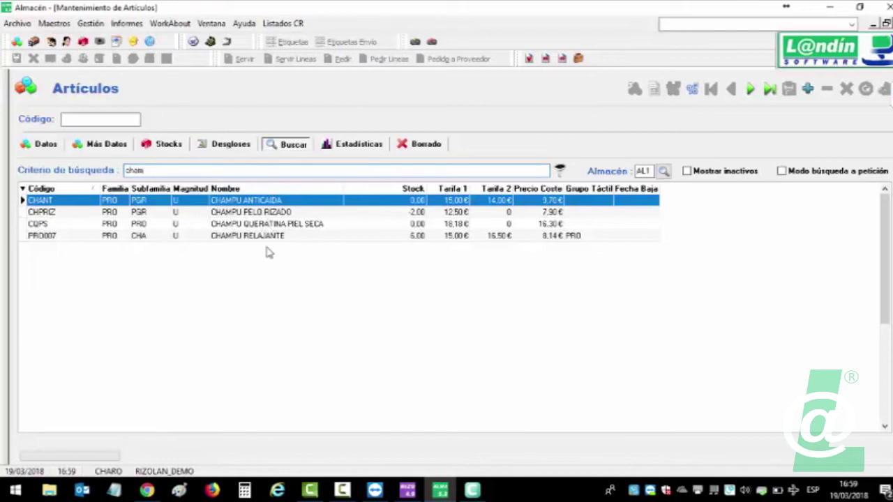
{"action": "double_click", "coordinate": [244, 201]}
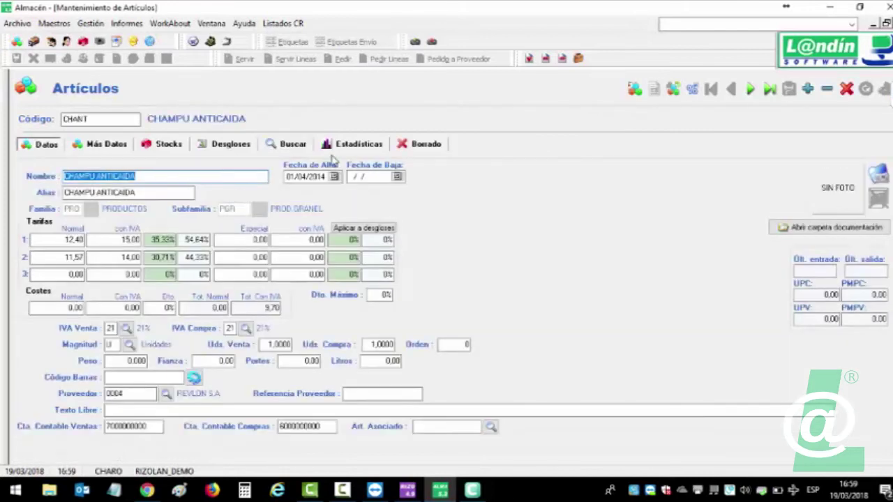
{"action": "left_click", "coordinate": [138, 240]}
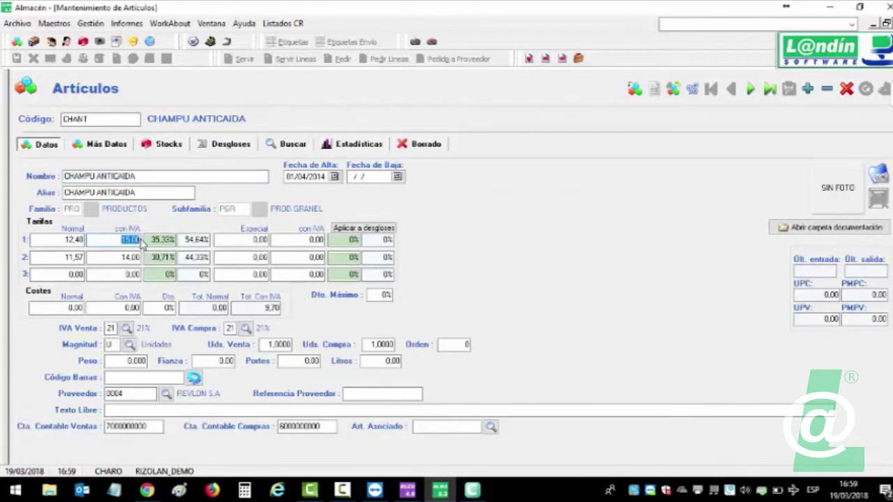
{"action": "type", "text": "15,2"}
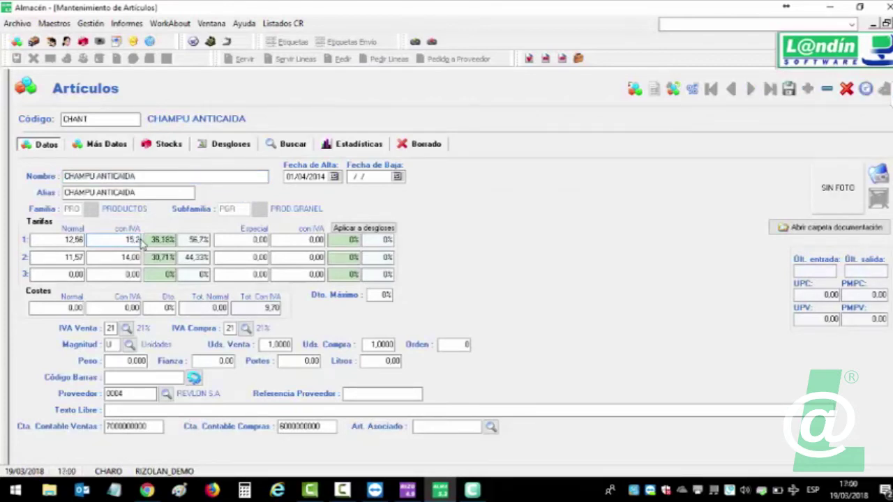
{"action": "left_click", "coordinate": [789, 89]}
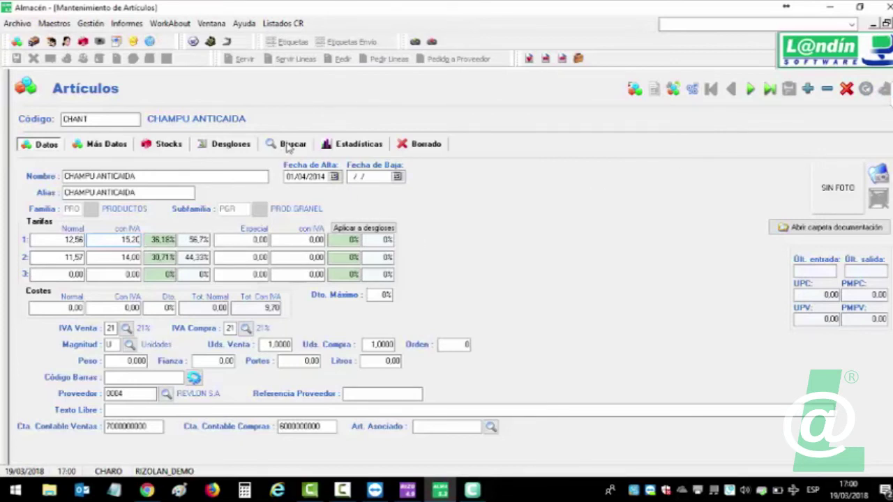
{"action": "left_click", "coordinate": [288, 144]}
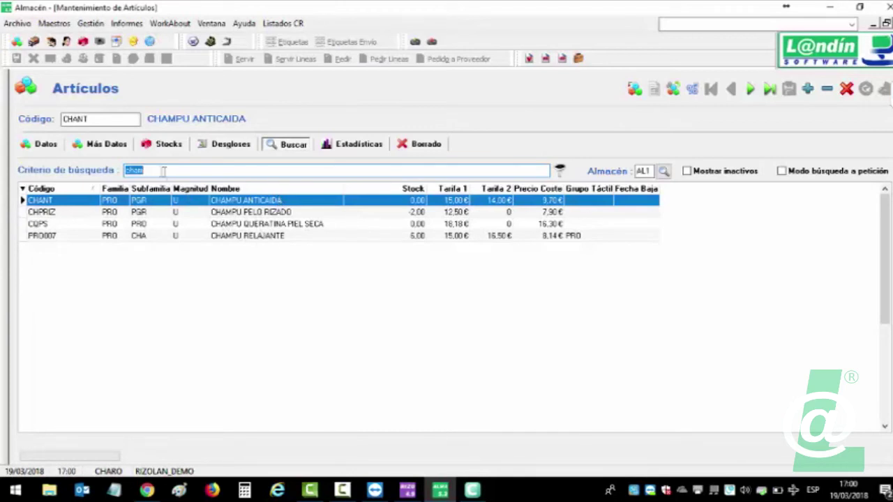
{"action": "key", "text": "BackSpace"}
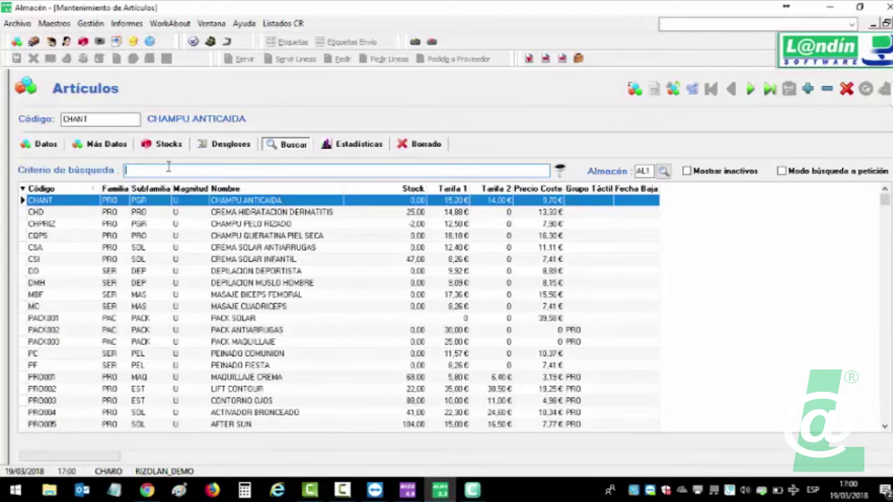
Browse the CHAMPU ANTICAIDA, PELO RIZADO and QUERATINA PIEL SECA articles from the 'champ' search.
{"action": "type", "text": "cham"}
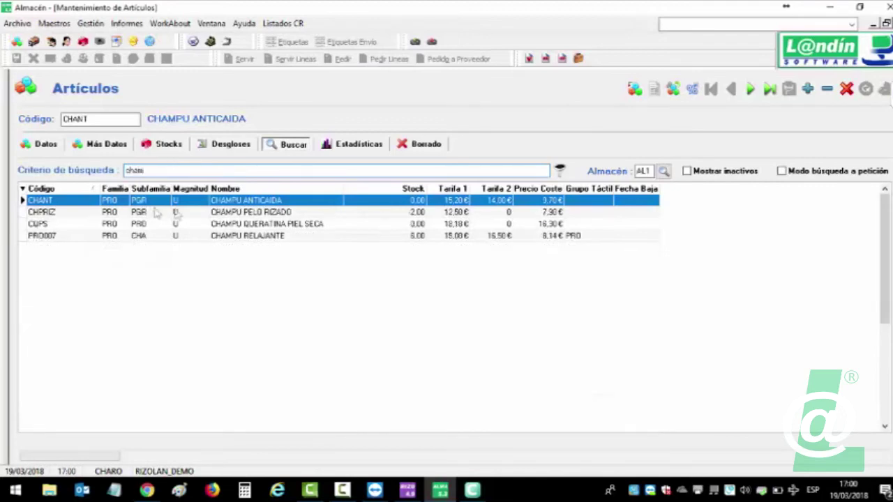
{"action": "double_click", "coordinate": [202, 201]}
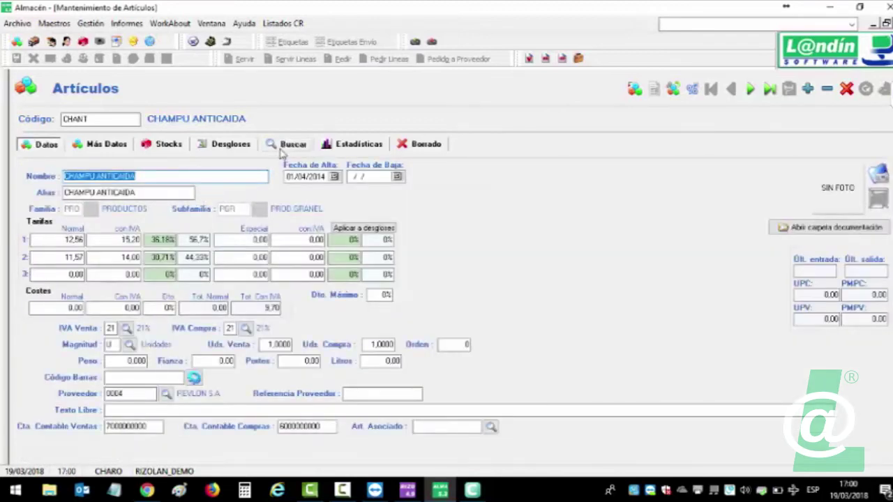
{"action": "left_click", "coordinate": [278, 149]}
{"action": "type", "text": "champ"}
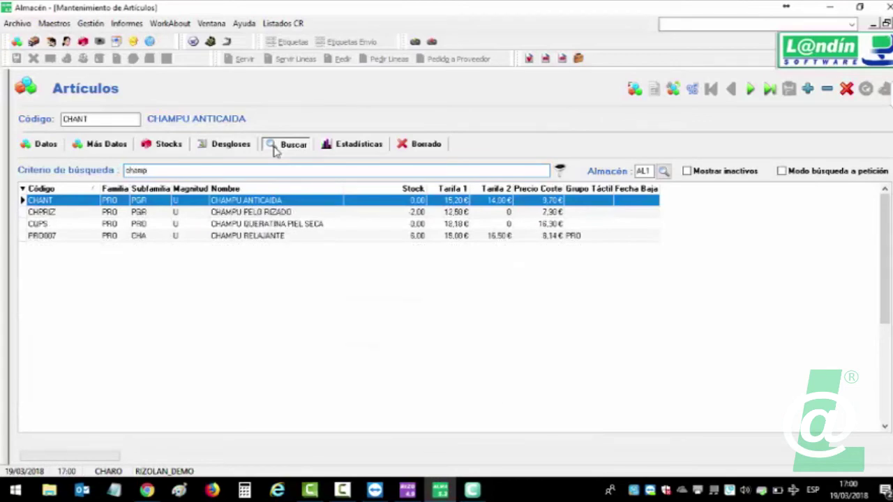
{"action": "double_click", "coordinate": [245, 212]}
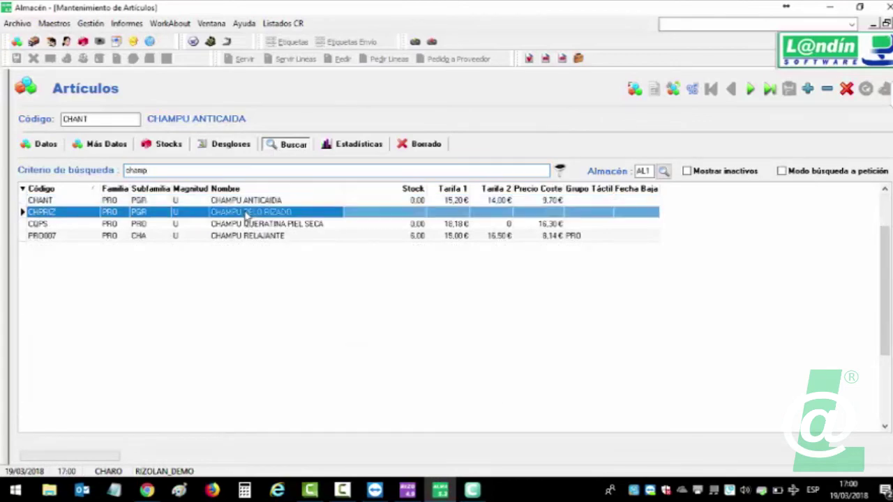
{"action": "left_click", "coordinate": [285, 144]}
{"action": "double_click", "coordinate": [254, 224]}
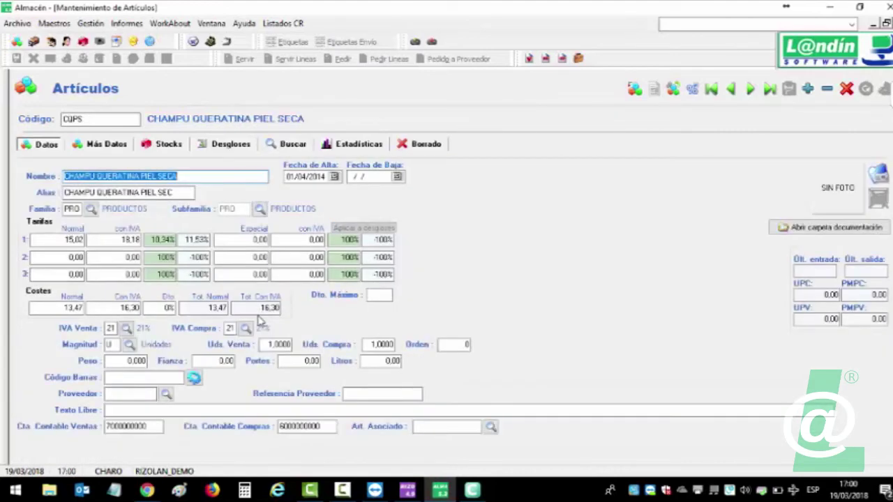
{"action": "left_click", "coordinate": [300, 147]}
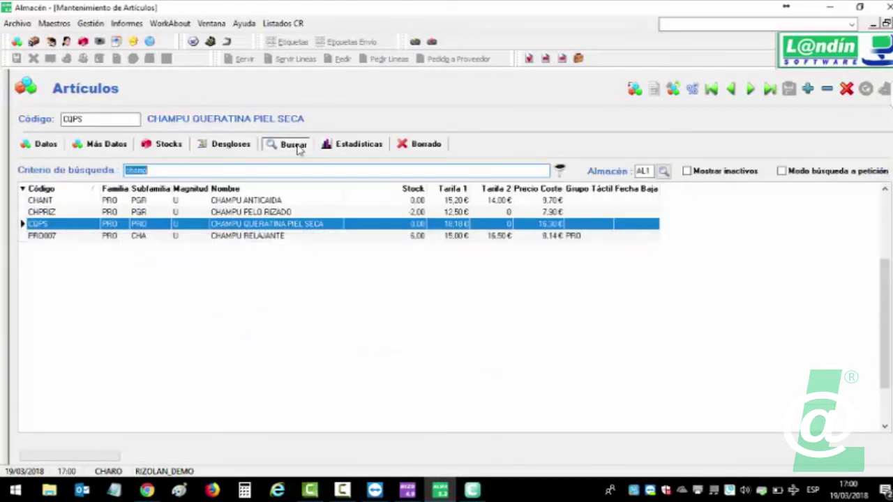
Set CHAMPU RELAJANTE's tariff 1 price with VAT to 16,00 and save it.
{"action": "left_click", "coordinate": [241, 236]}
{"action": "double_click", "coordinate": [241, 237]}
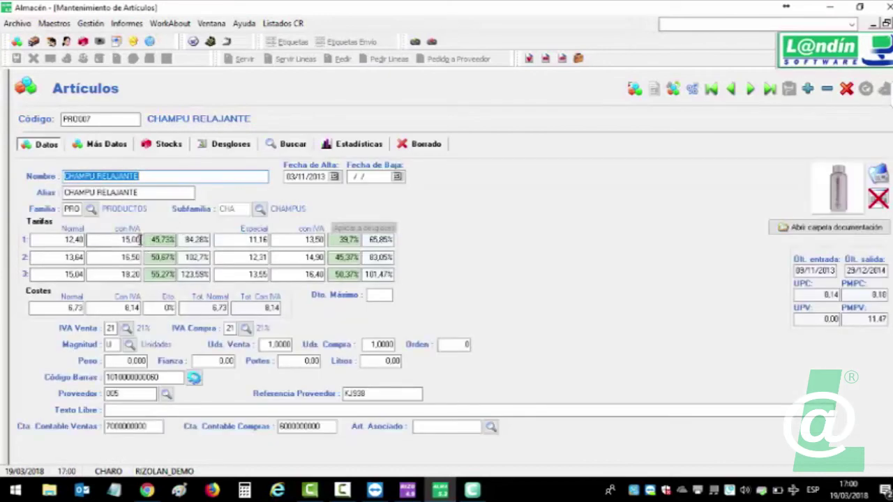
{"action": "left_click", "coordinate": [136, 239]}
{"action": "type", "text": "16"}
{"action": "key", "text": "Return"}
{"action": "left_click", "coordinate": [788, 89]}
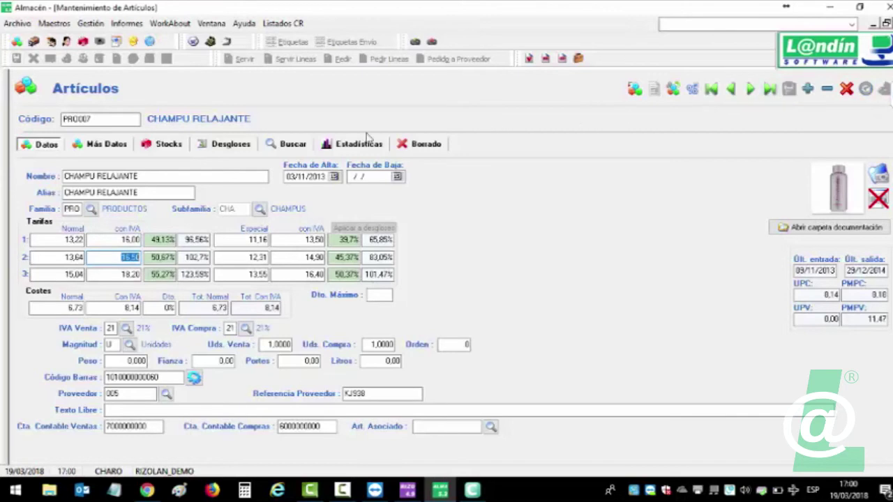
Search 'bron' in the article list, then close the article maintenance form.
{"action": "left_click", "coordinate": [291, 144]}
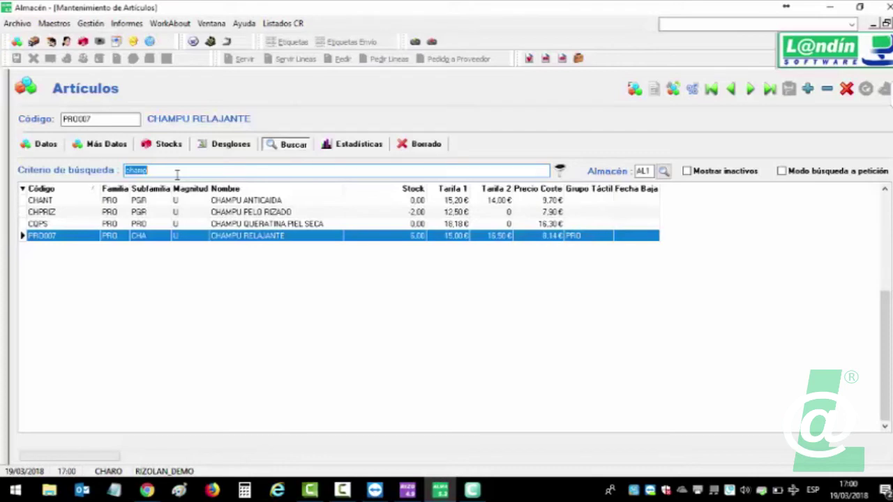
{"action": "type", "text": "bron"}
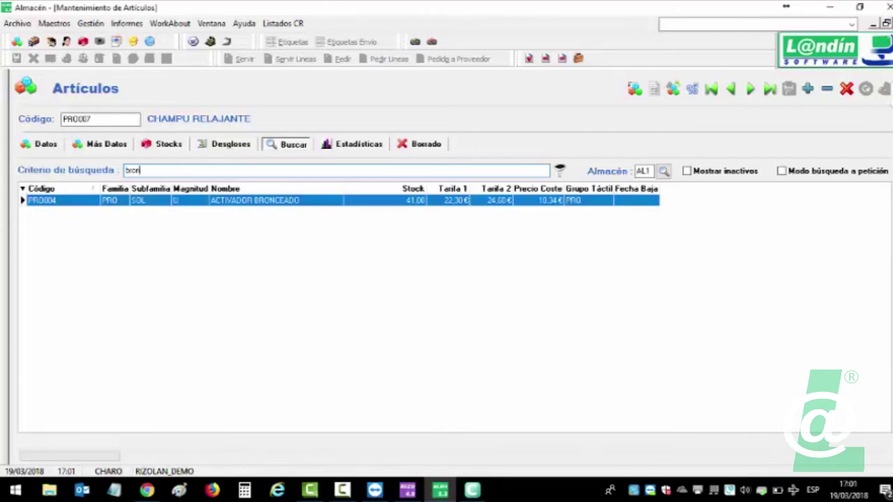
{"action": "key", "text": "Escape"}
{"action": "left_click", "coordinate": [146, 491]}
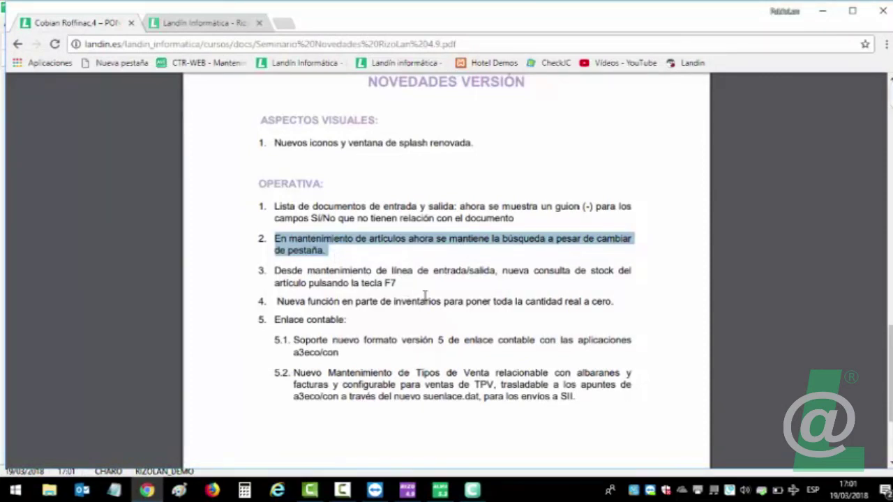
Highlight release-note item 3 on the F7 stock lookup, then return to RizoLan.
{"action": "left_click_drag", "start_coordinate": [277, 270], "coordinate": [406, 283]}
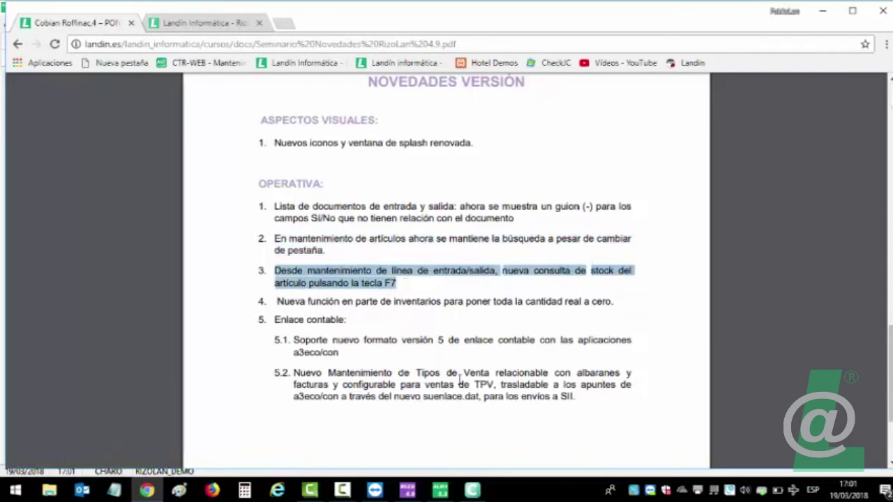
{"action": "left_click", "coordinate": [440, 491]}
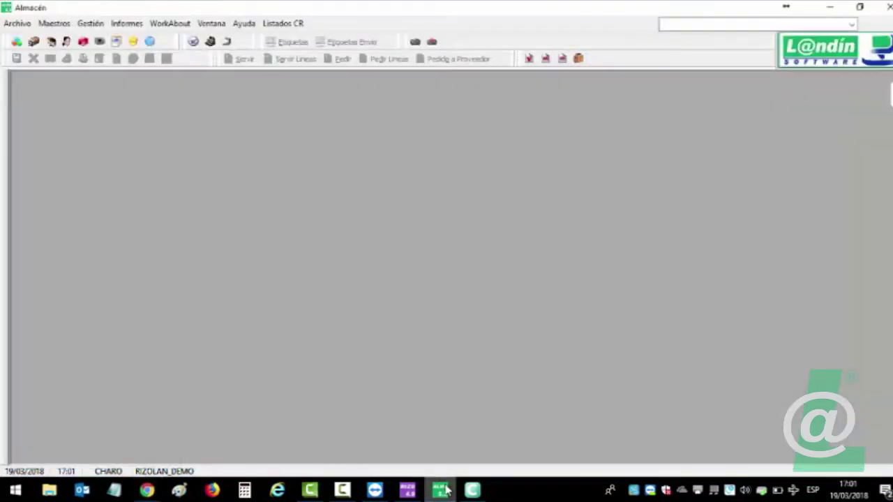
Create a new Albarán de Compra from Gestión > Compras > Nuevo Albarán.
{"action": "left_click", "coordinate": [96, 24]}
{"action": "mouse_move", "coordinate": [122, 61]}
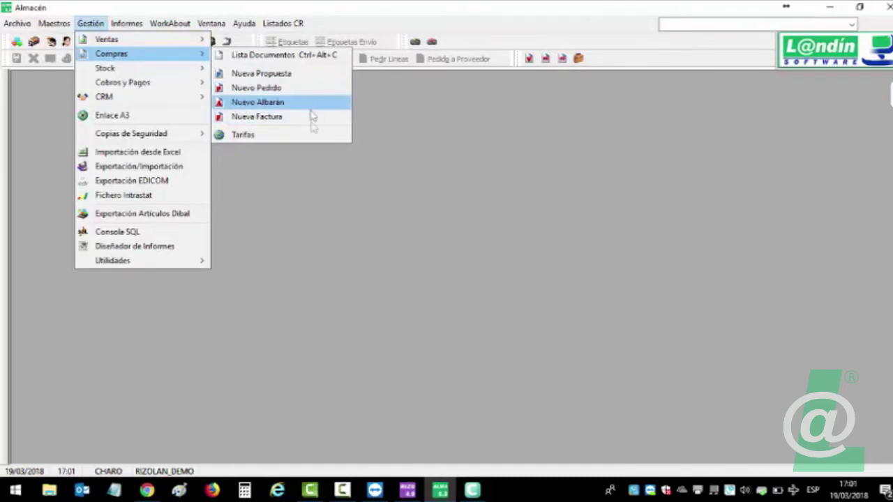
{"action": "left_click", "coordinate": [321, 110]}
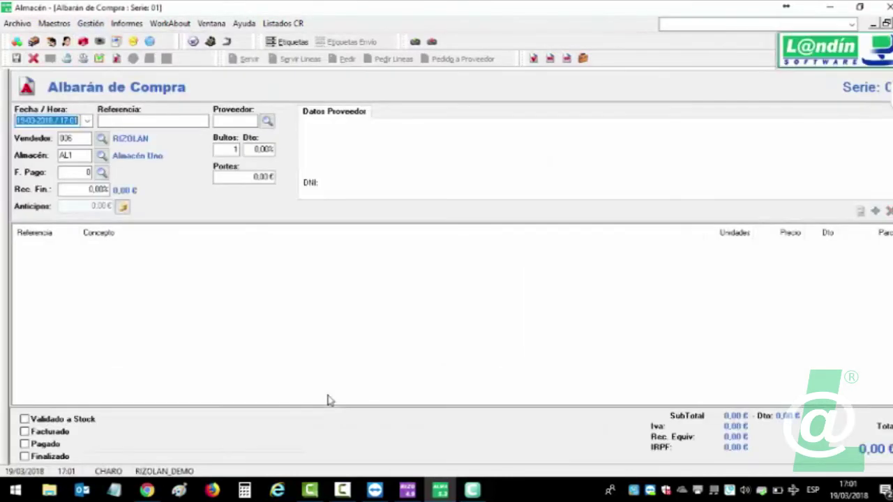
Set LOREAL S.L as the delivery note's supplier.
{"action": "left_click", "coordinate": [268, 121]}
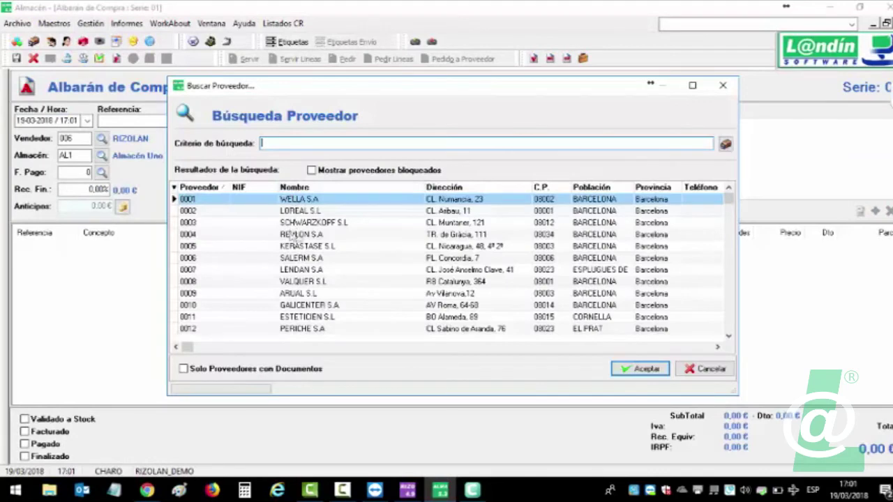
{"action": "left_click", "coordinate": [298, 212]}
{"action": "double_click", "coordinate": [299, 211]}
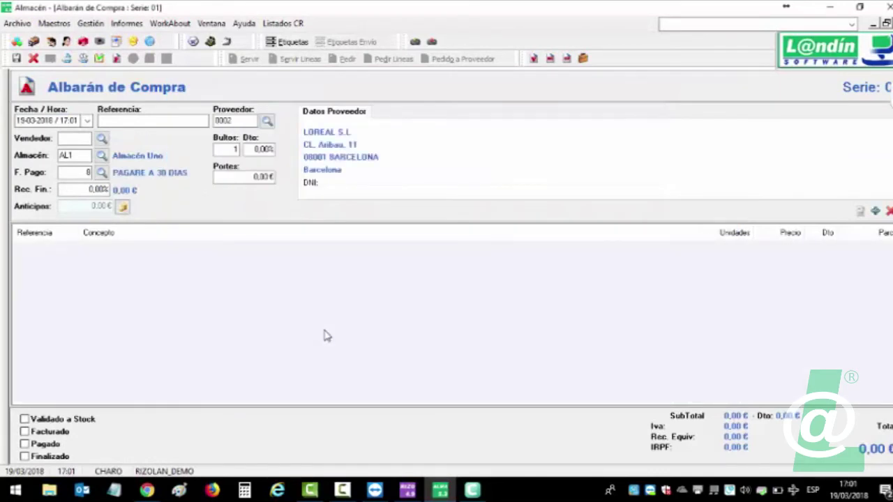
Start a CHPRIZ CHAMPU PELO RIZADO line, entering size quantities of 1 in the breakdown dialog.
{"action": "double_click", "coordinate": [324, 336]}
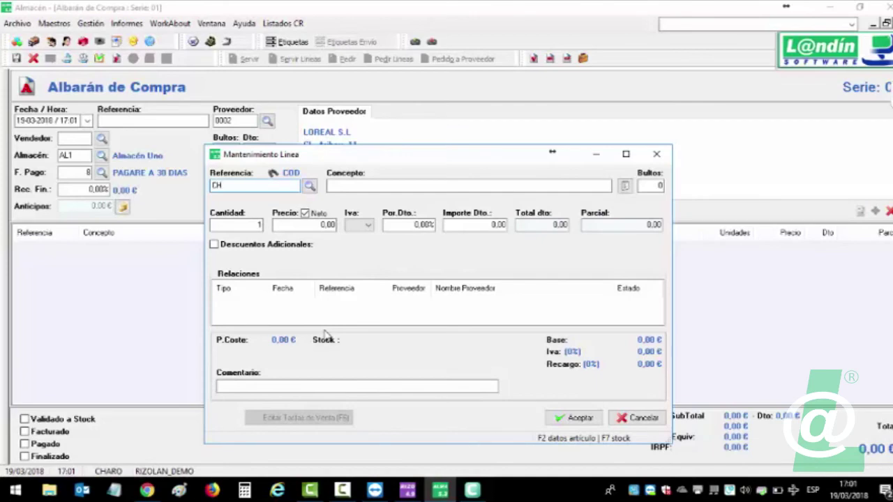
{"action": "key", "text": "Return"}
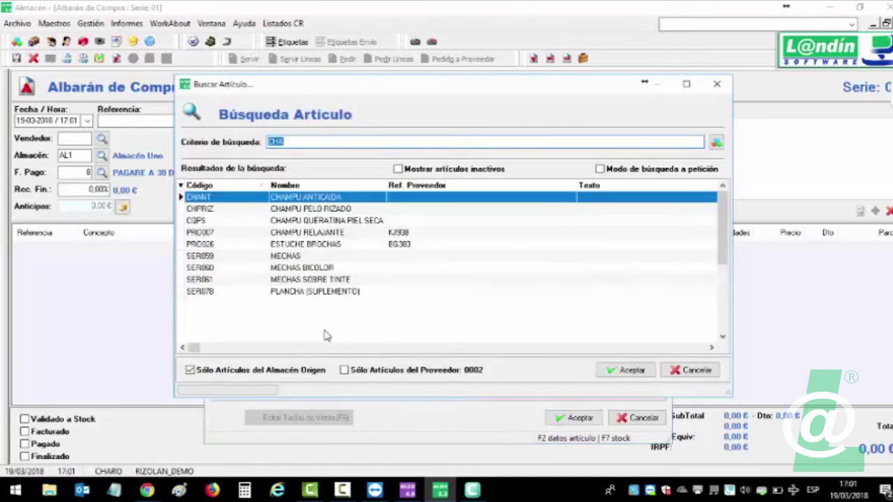
{"action": "double_click", "coordinate": [299, 213]}
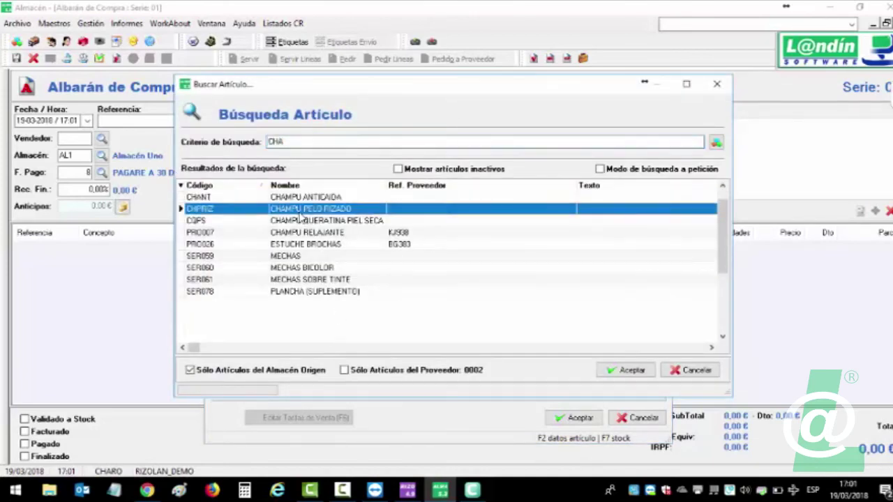
{"action": "left_click", "coordinate": [74, 300]}
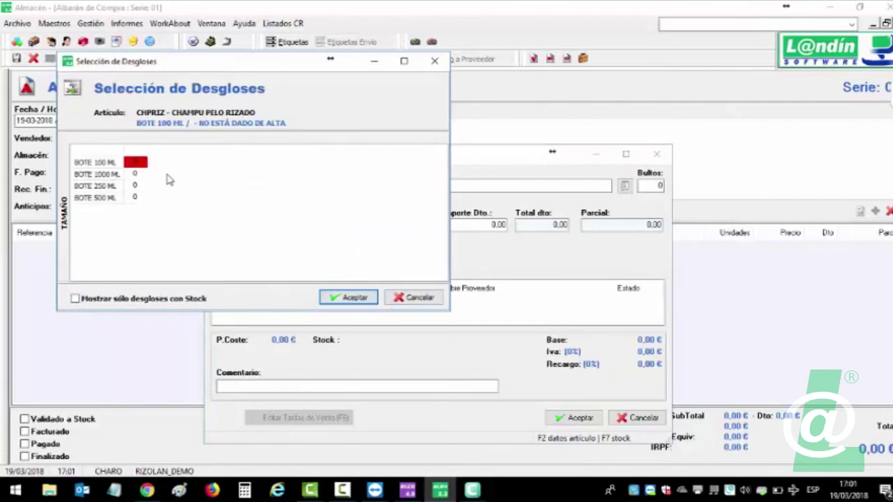
{"action": "type", "text": "1"}
{"action": "left_click", "coordinate": [136, 175]}
{"action": "type", "text": "1"}
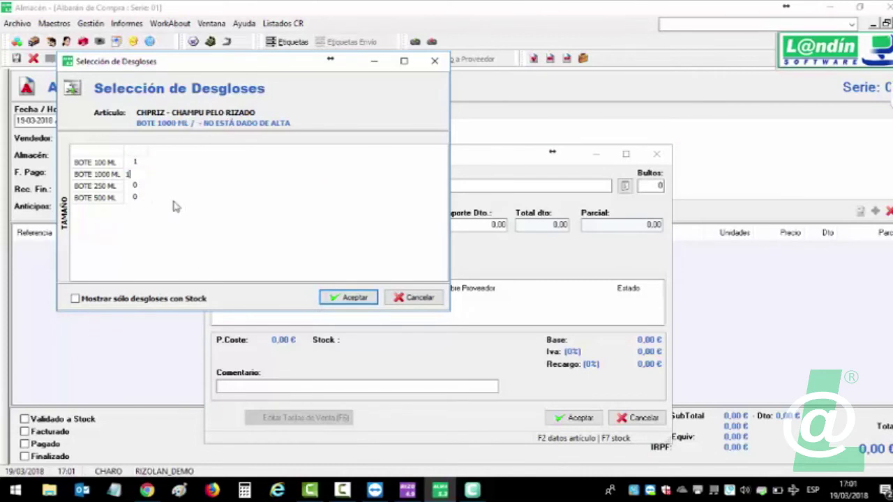
{"action": "left_click", "coordinate": [136, 187]}
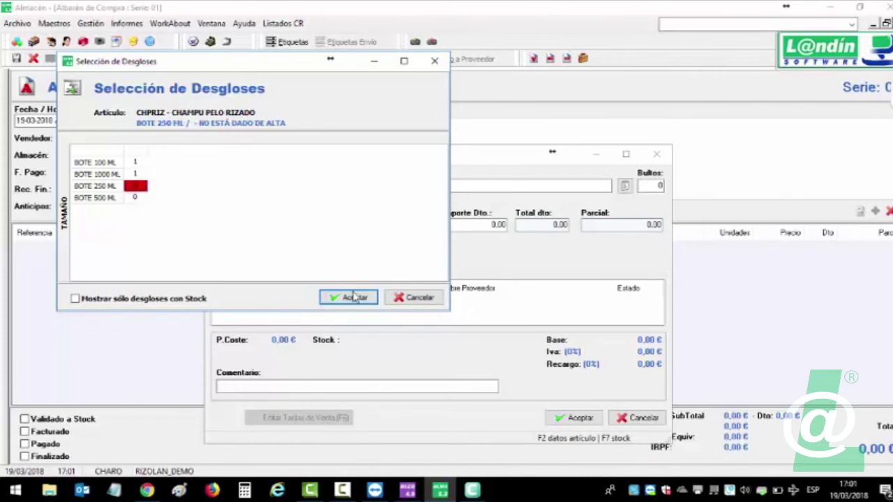
{"action": "left_click", "coordinate": [352, 297]}
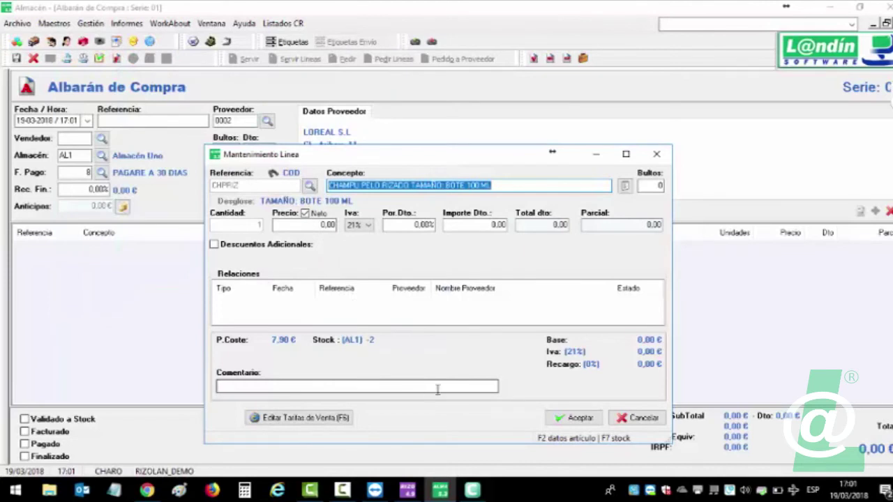
{"action": "left_click", "coordinate": [577, 418]}
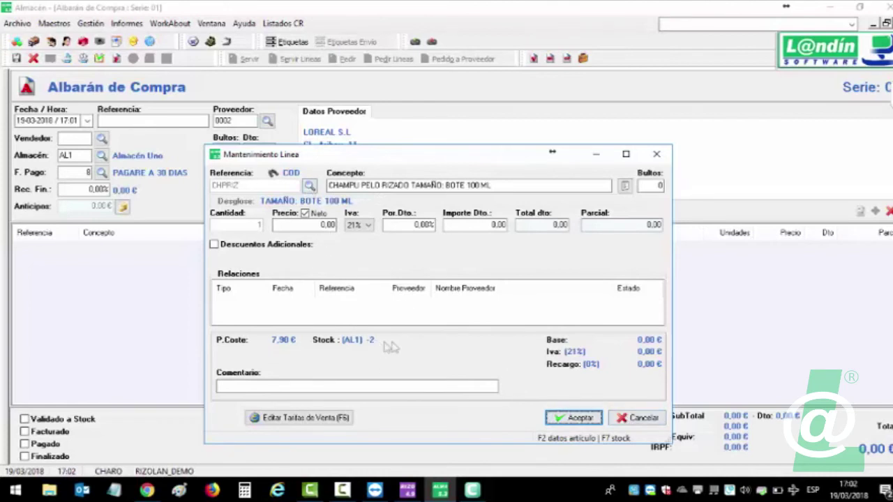
Enter a PRO007 CHAMPU RELAJANTE line with quantity 3, view its article info, then discard it.
{"action": "left_click", "coordinate": [309, 186]}
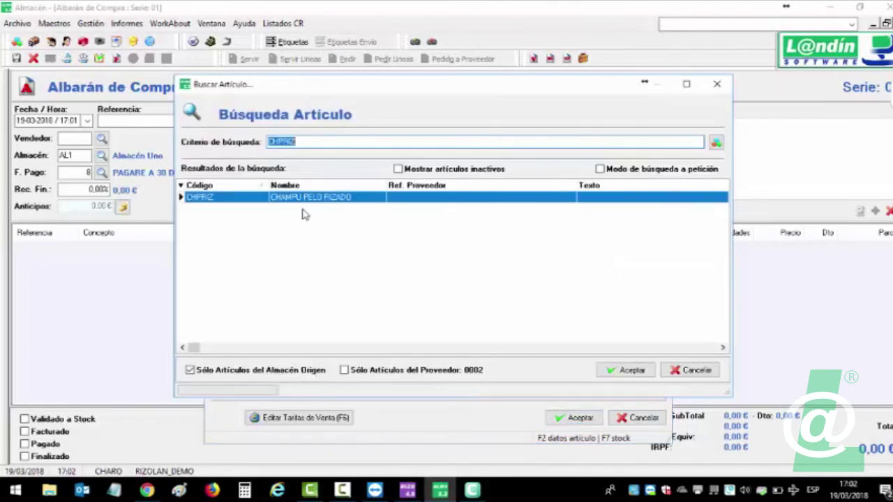
{"action": "type", "text": "cham"}
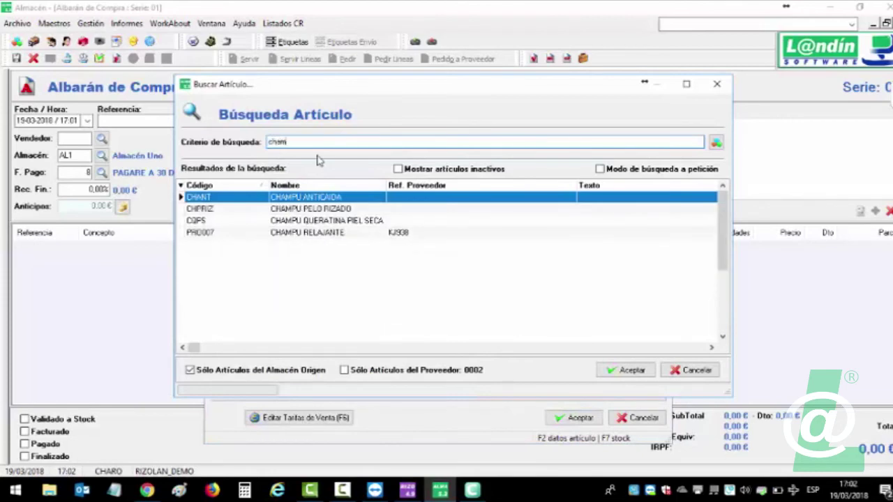
{"action": "double_click", "coordinate": [307, 233]}
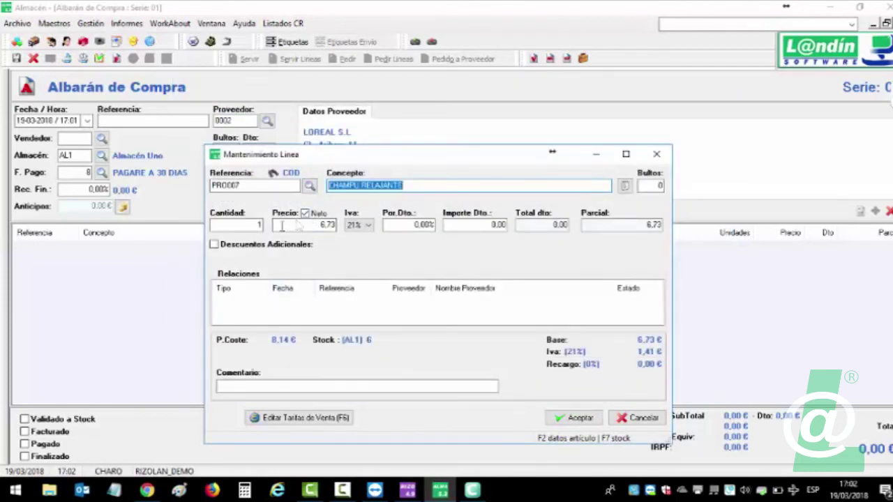
{"action": "left_click", "coordinate": [257, 224]}
{"action": "type", "text": "3"}
{"action": "key", "text": "Tab"}
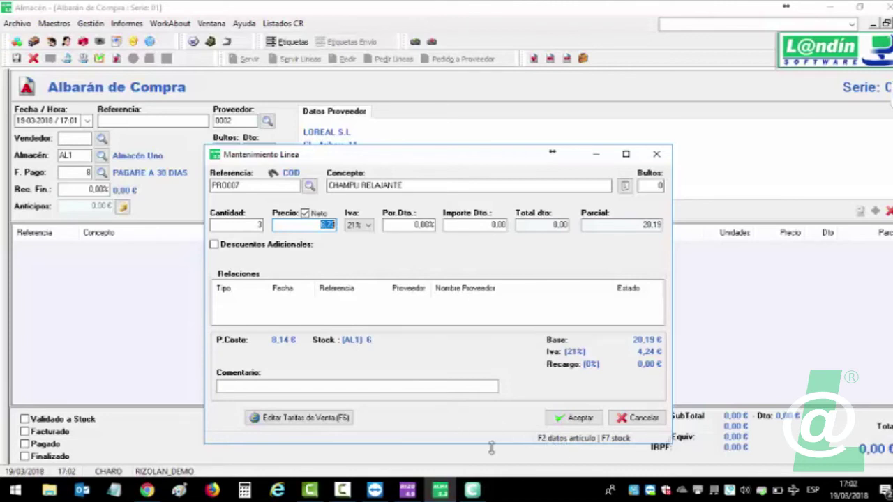
{"action": "key", "text": "F2"}
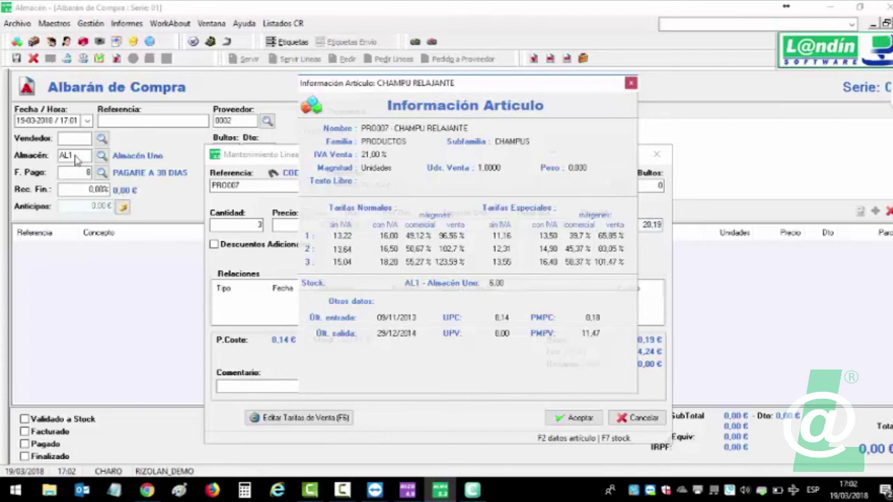
{"action": "left_click", "coordinate": [630, 83]}
{"action": "left_click", "coordinate": [631, 416]}
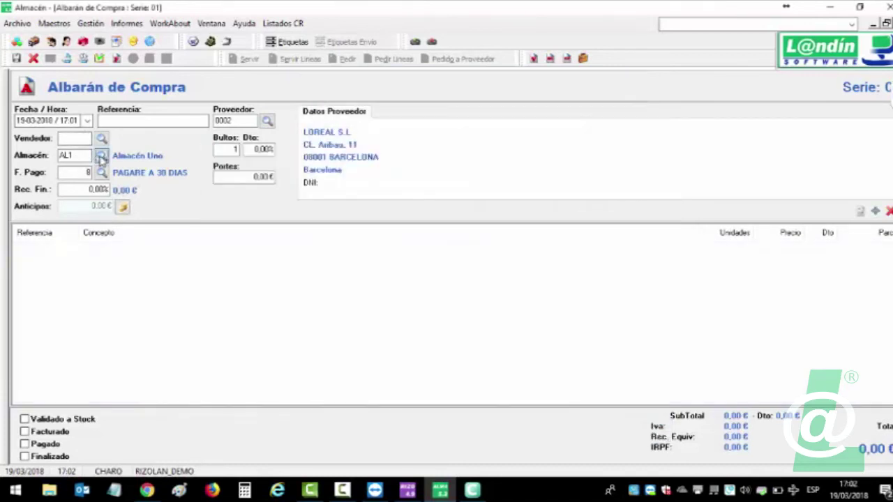
Switch the warehouse to A20 SALON CAMBADOS and try a CQPS line, discarding it.
{"action": "left_click", "coordinate": [102, 156]}
{"action": "double_click", "coordinate": [252, 215]}
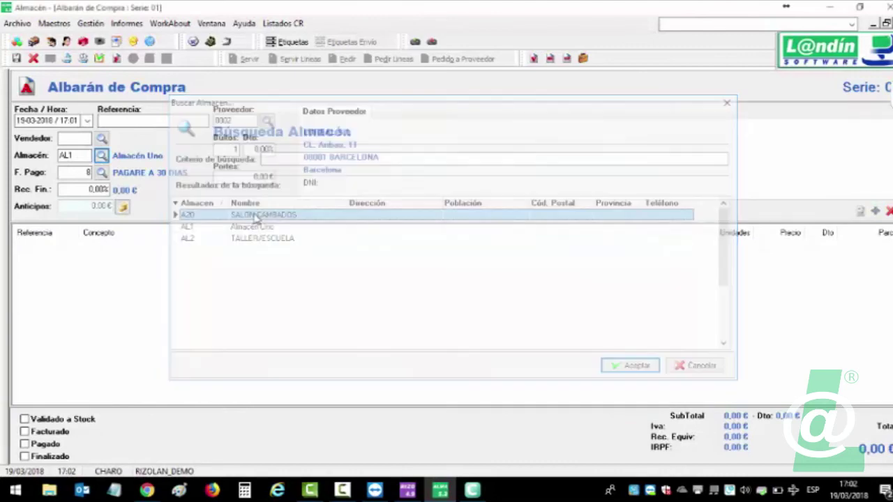
{"action": "left_click", "coordinate": [272, 303]}
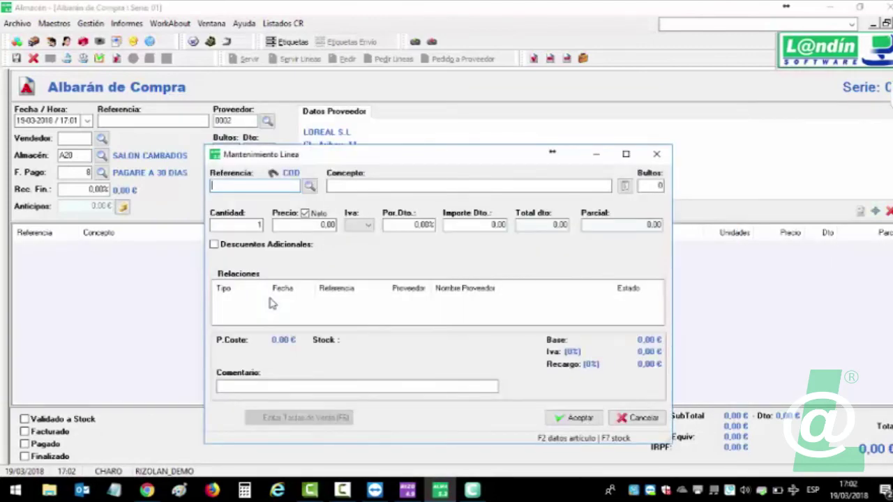
{"action": "left_click", "coordinate": [310, 185]}
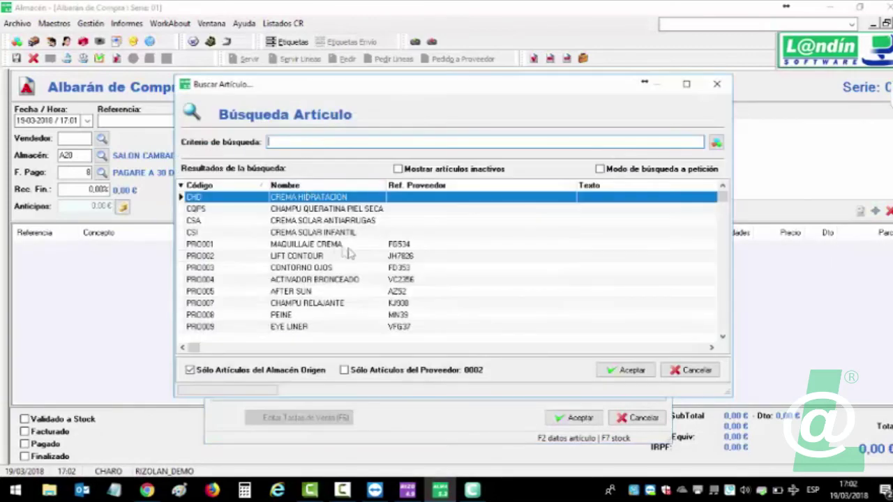
{"action": "double_click", "coordinate": [342, 209]}
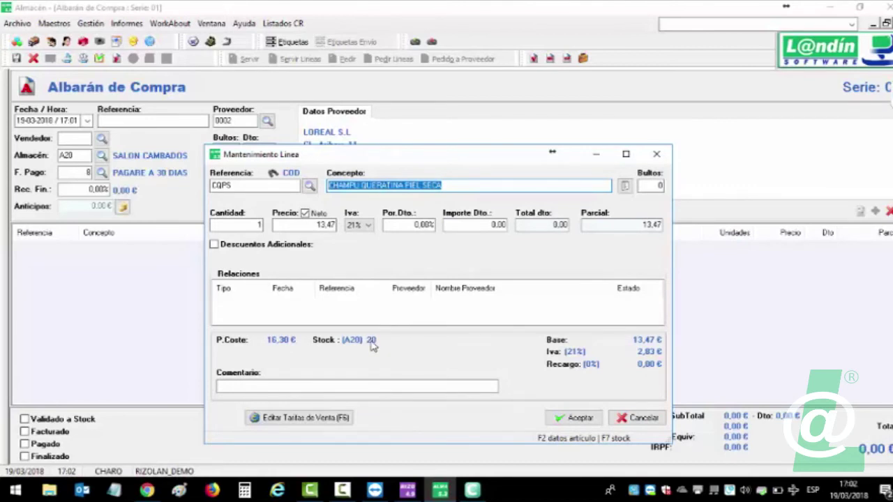
{"action": "left_click", "coordinate": [643, 417]}
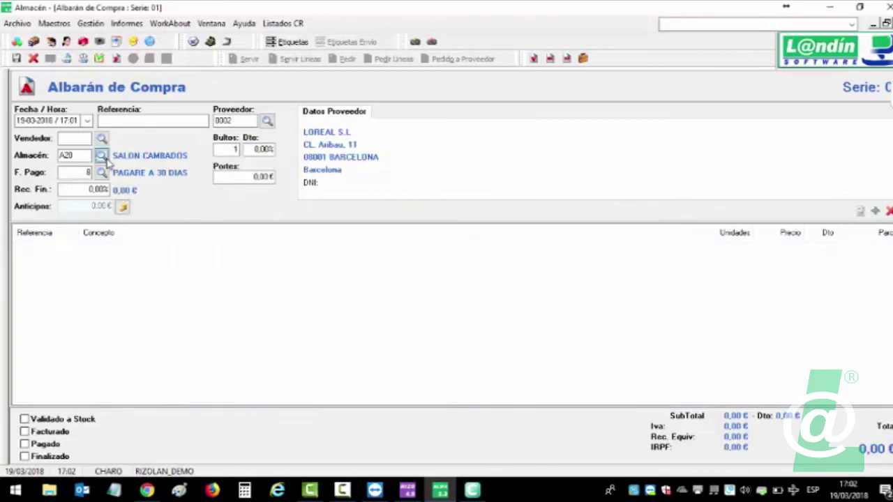
Back on warehouse AL1, check CQPS stock with F7 and add a 40-unit CQPS line.
{"action": "left_click", "coordinate": [102, 155]}
{"action": "double_click", "coordinate": [247, 227]}
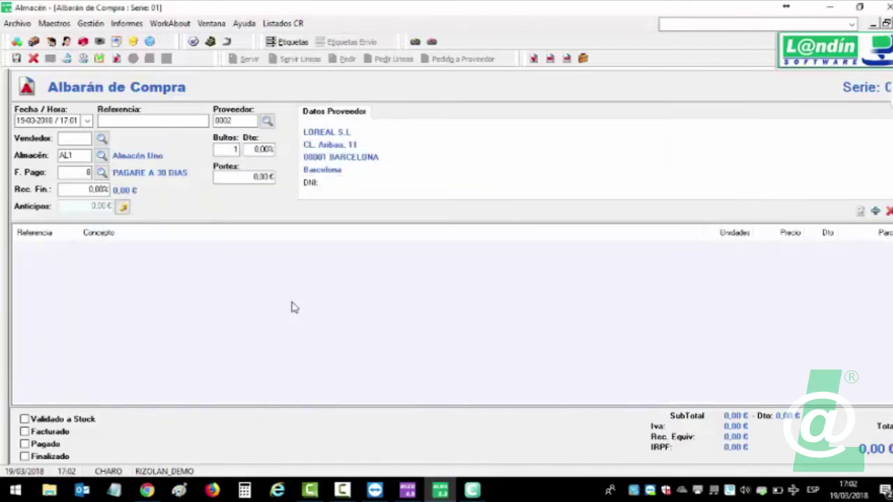
{"action": "left_click", "coordinate": [293, 307]}
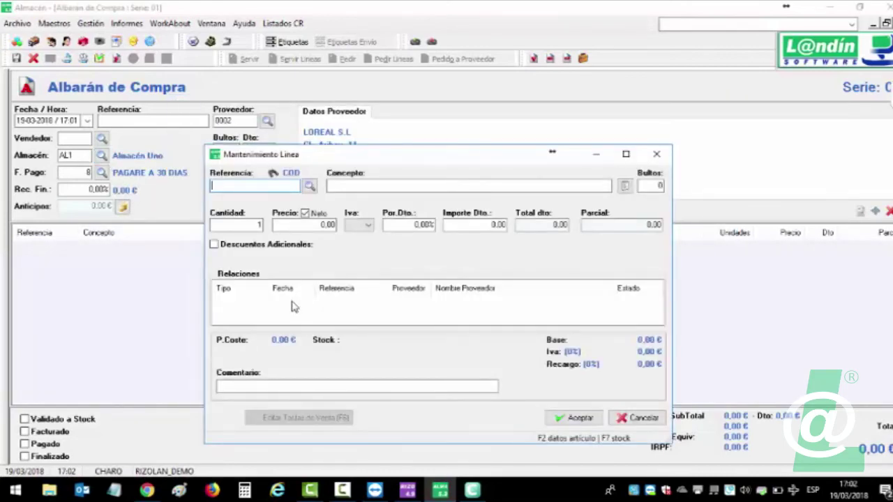
{"action": "left_click", "coordinate": [310, 186]}
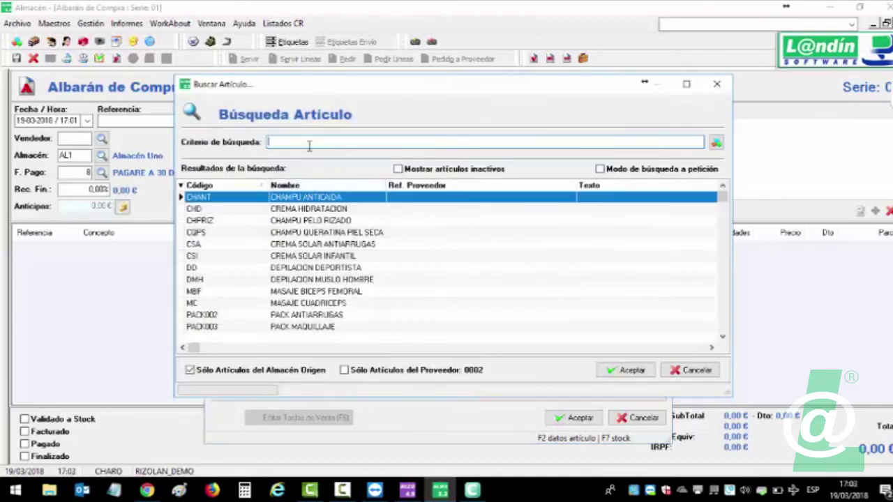
{"action": "double_click", "coordinate": [345, 233]}
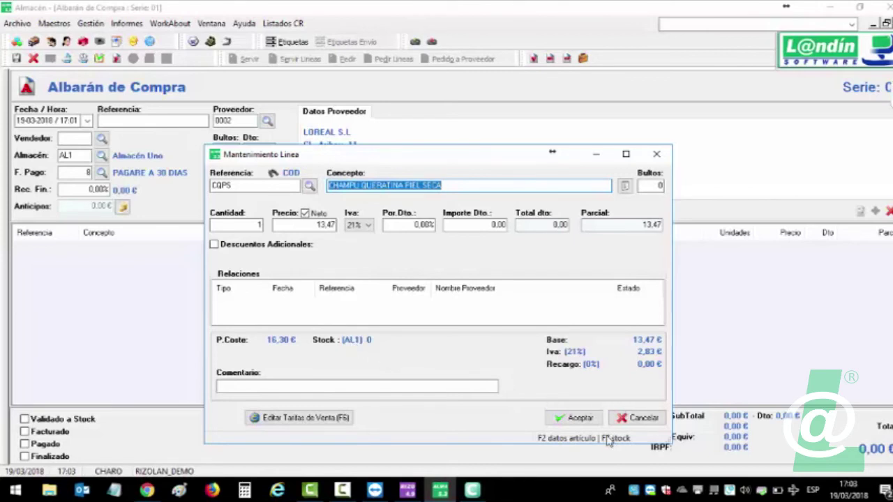
{"action": "key", "text": "F7"}
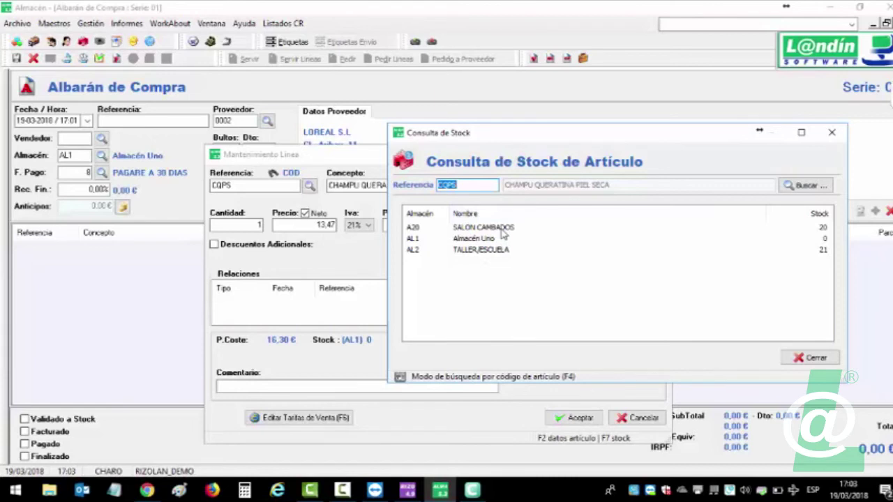
{"action": "left_click", "coordinate": [813, 358]}
{"action": "left_click", "coordinate": [257, 224]}
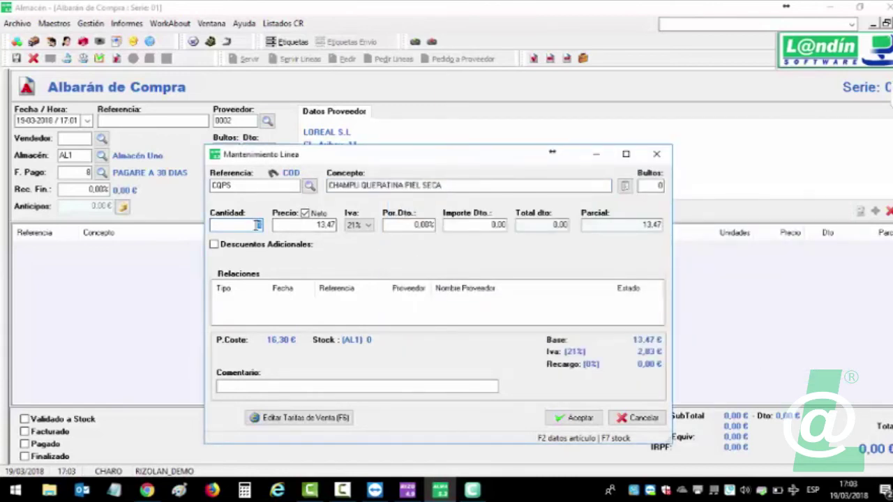
{"action": "type", "text": "40"}
{"action": "left_click", "coordinate": [573, 417]}
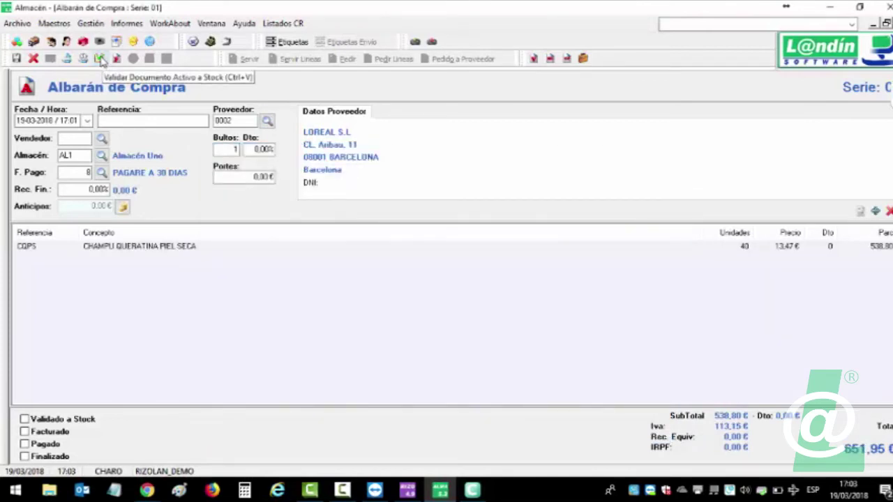
Validate and close the purchase delivery note, then create a new sales delivery note.
{"action": "left_click", "coordinate": [100, 59]}
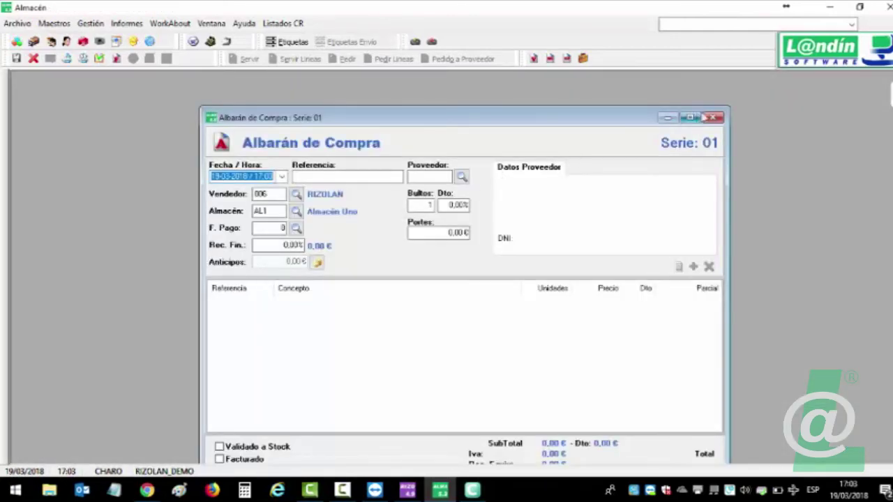
{"action": "left_click", "coordinate": [713, 117]}
{"action": "left_click", "coordinate": [89, 24]}
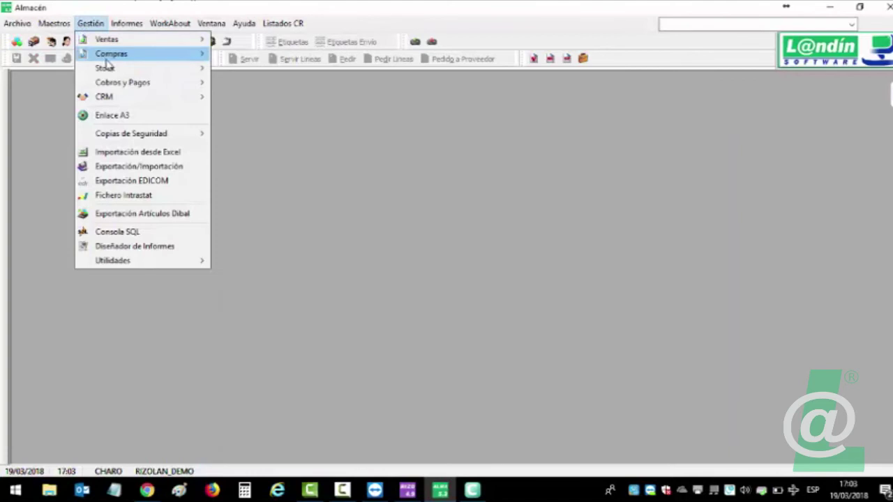
{"action": "mouse_move", "coordinate": [115, 40]}
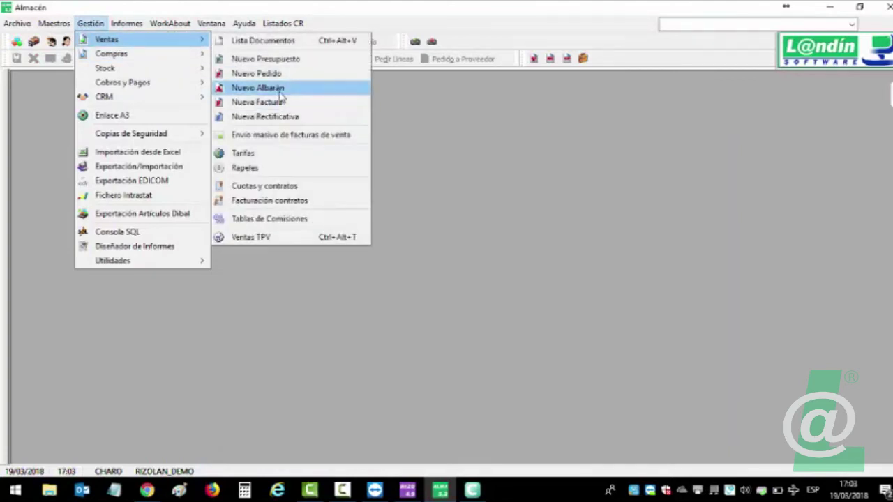
{"action": "left_click", "coordinate": [284, 90]}
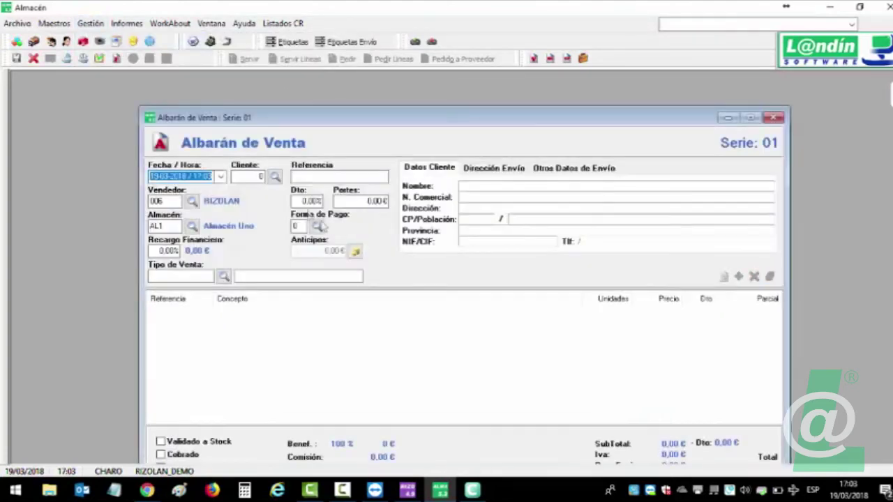
Pick a customer, add a CHAMPU QUERATINA PIEL SECA line and check its stock with F7.
{"action": "left_click", "coordinate": [275, 177]}
{"action": "double_click", "coordinate": [336, 245]}
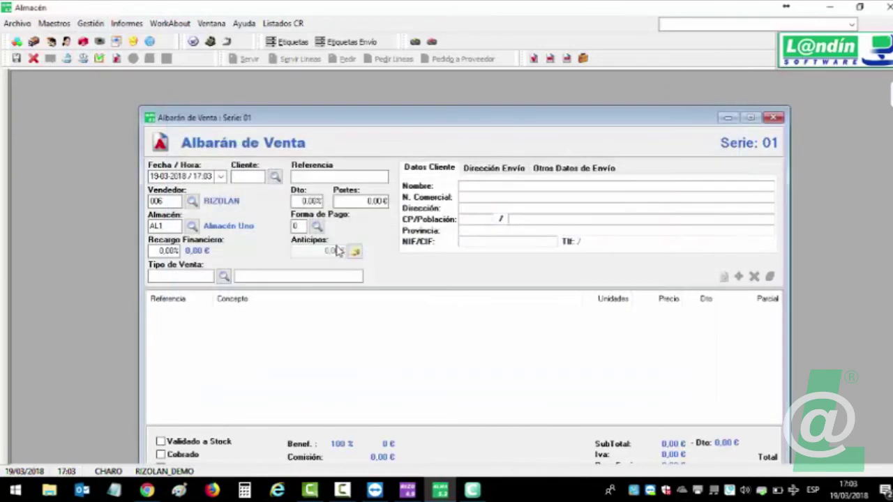
{"action": "left_click", "coordinate": [321, 329]}
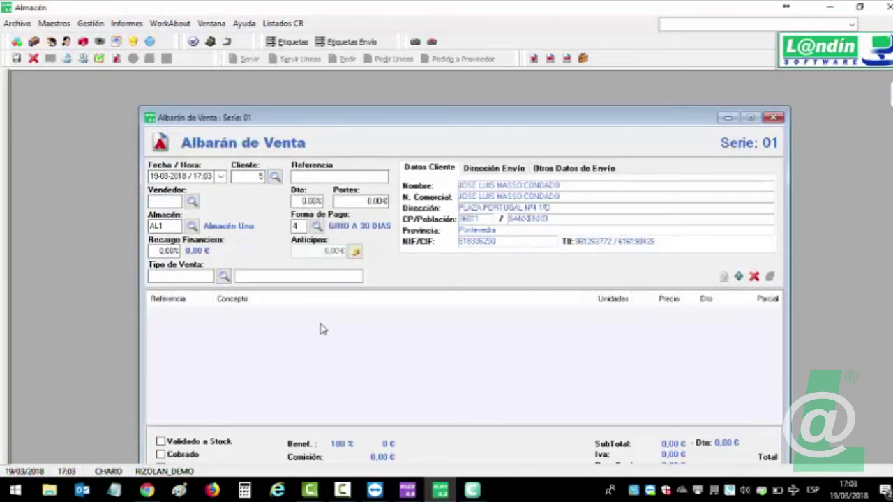
{"action": "double_click", "coordinate": [321, 329]}
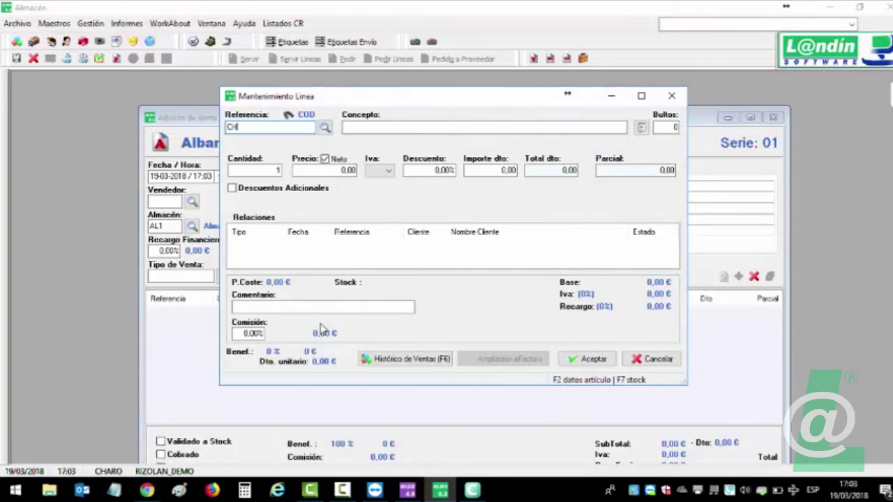
{"action": "key", "text": "Return"}
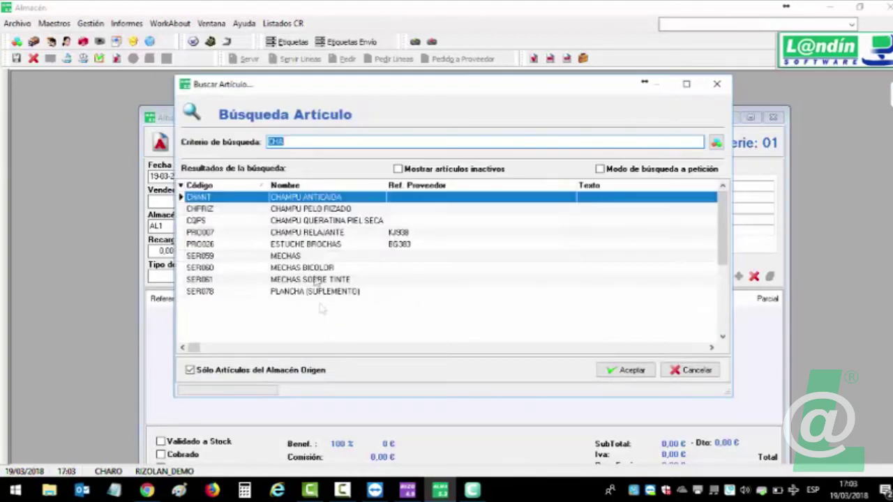
{"action": "double_click", "coordinate": [319, 222]}
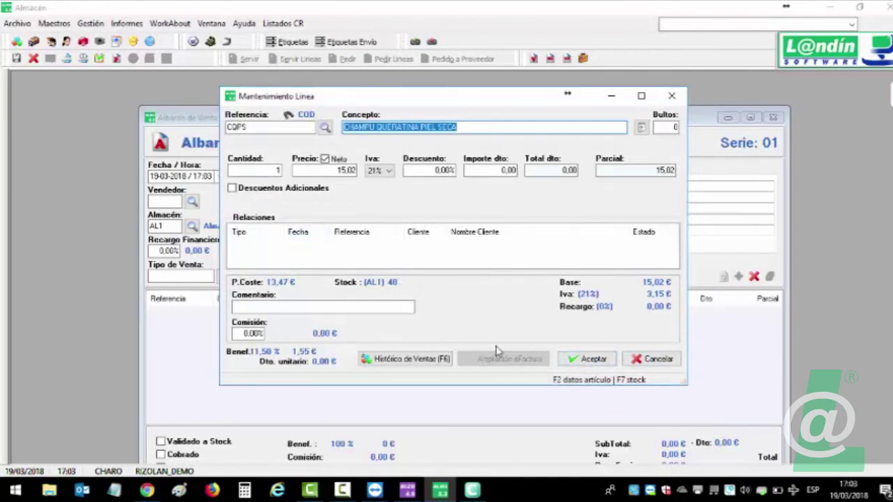
{"action": "key", "text": "F7"}
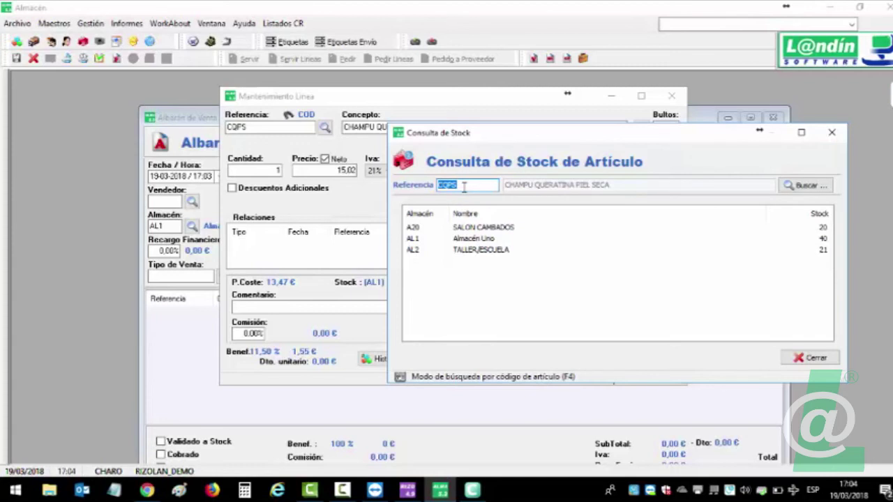
Look up warehouse stock for CHAMPU ANTICAIDA, CHAMPU RELAJANTE and ACTIVADOR BRONCEADO.
{"action": "left_click", "coordinate": [804, 185]}
{"action": "type", "text": "cha"}
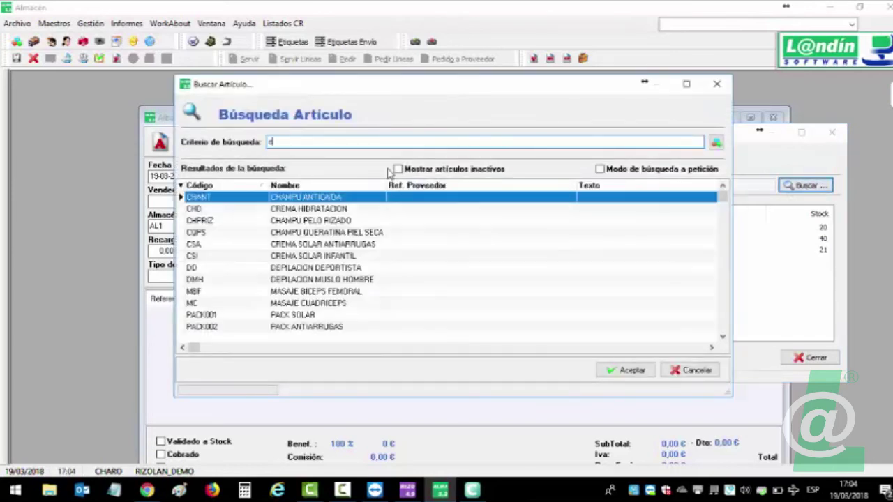
{"action": "double_click", "coordinate": [336, 199]}
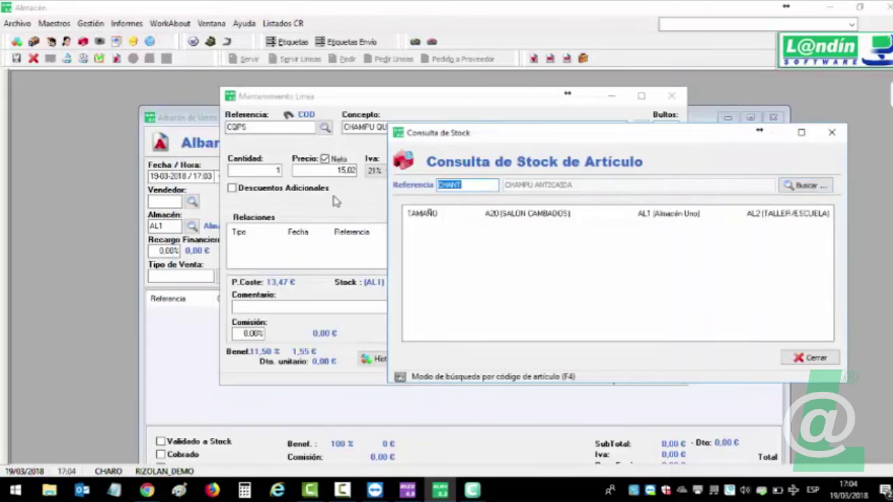
{"action": "left_click", "coordinate": [426, 222]}
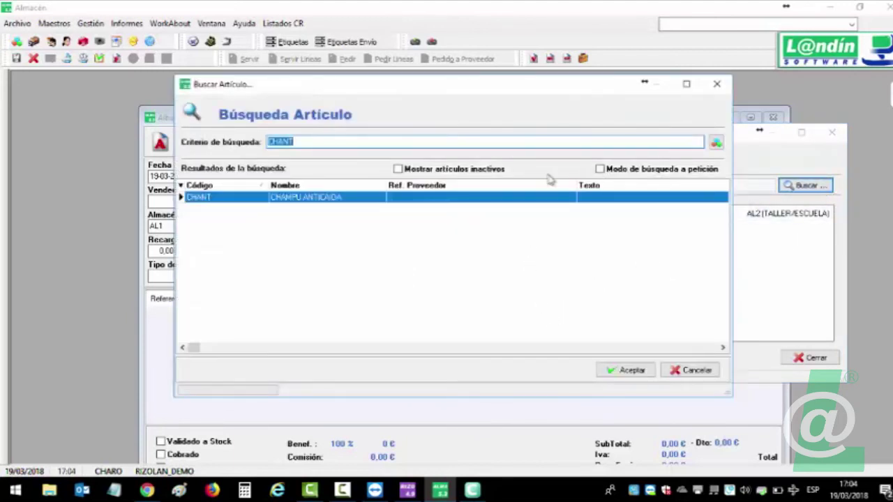
{"action": "type", "text": "cha"}
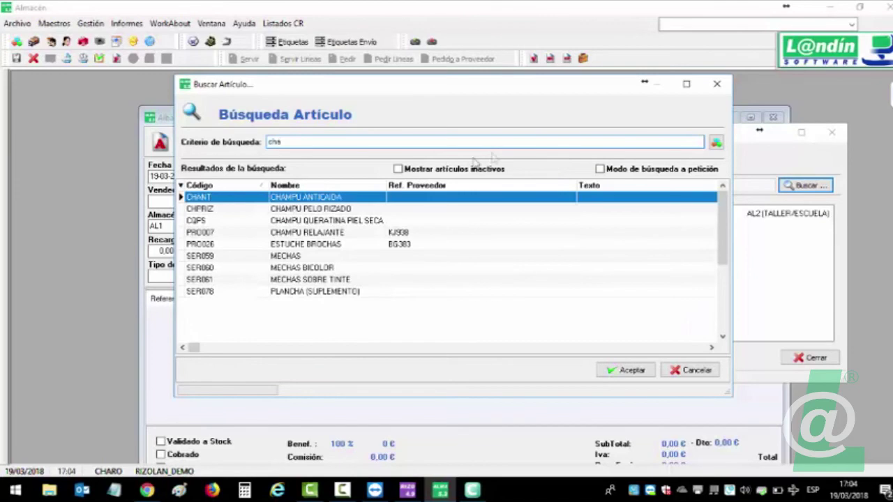
{"action": "double_click", "coordinate": [330, 236]}
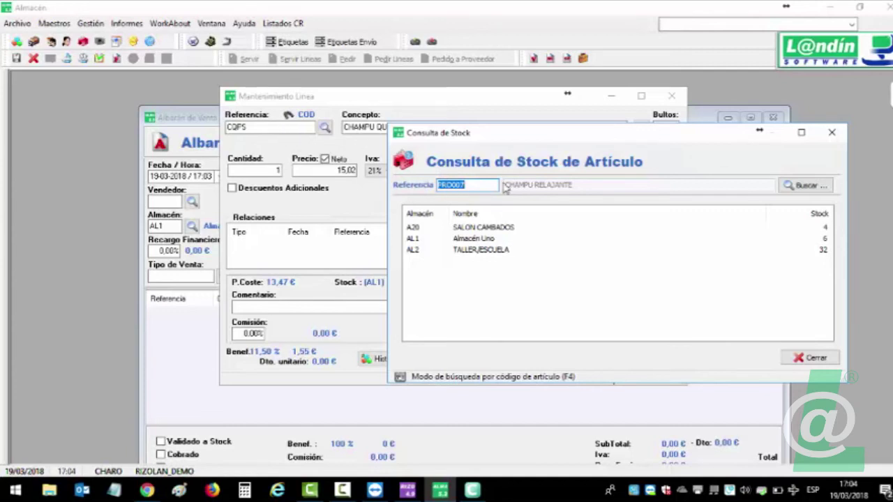
{"action": "left_click", "coordinate": [795, 186]}
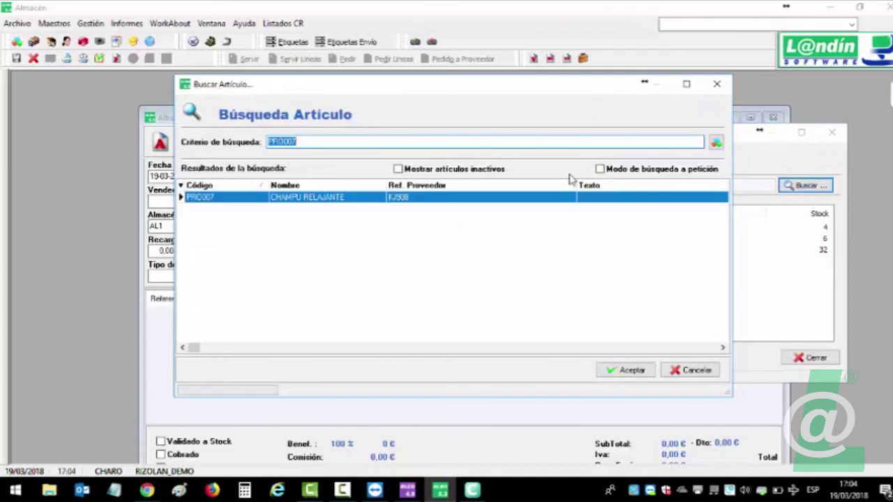
{"action": "type", "text": "bro"}
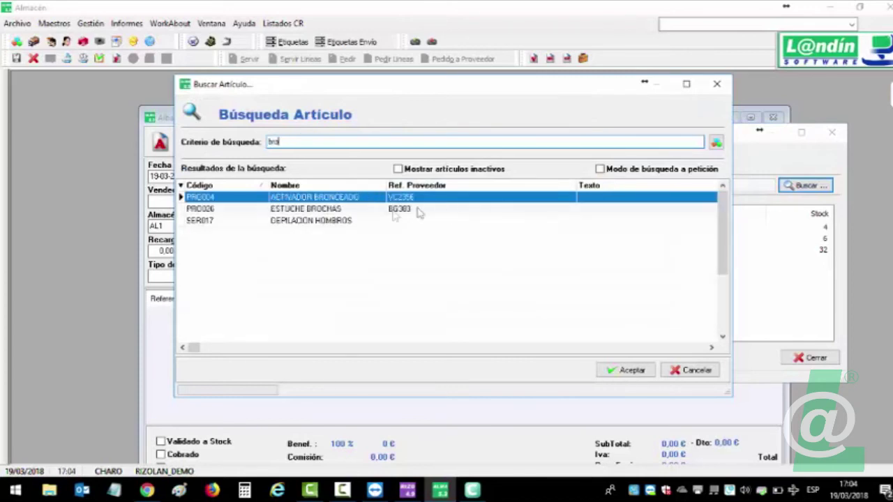
{"action": "double_click", "coordinate": [349, 199]}
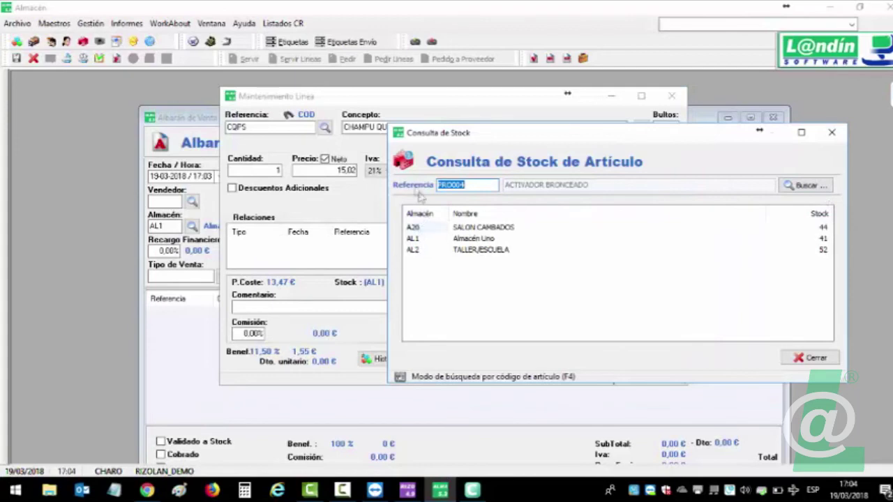
Close the stock lookup, cancel the line and discard the unsaved sales delivery note.
{"action": "left_click_drag", "start_coordinate": [469, 142], "coordinate": [512, 139]}
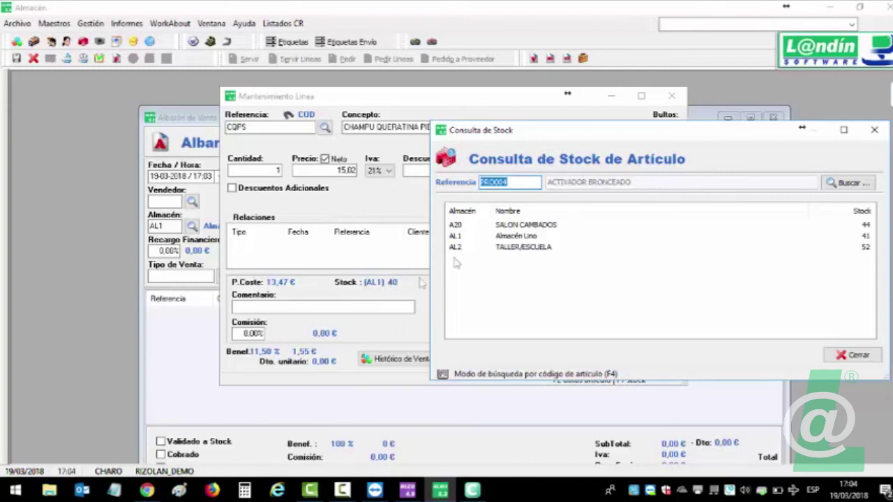
{"action": "left_click_drag", "start_coordinate": [584, 137], "coordinate": [494, 120]}
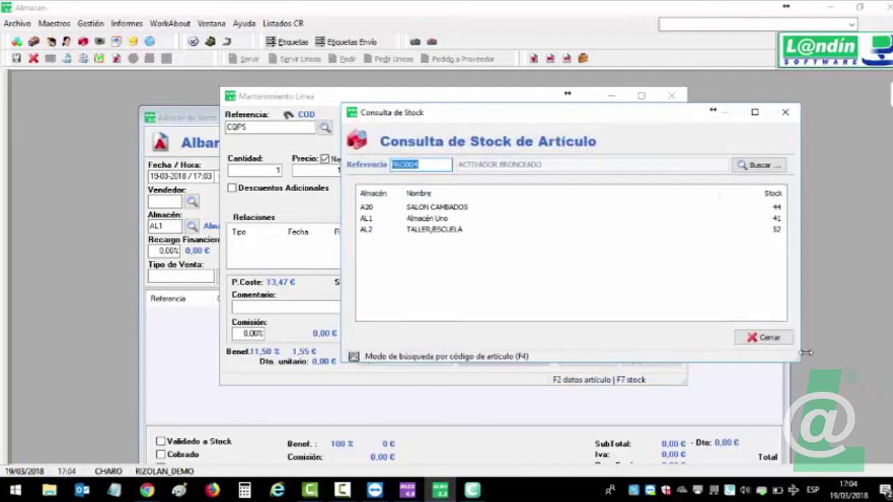
{"action": "left_click", "coordinate": [766, 337]}
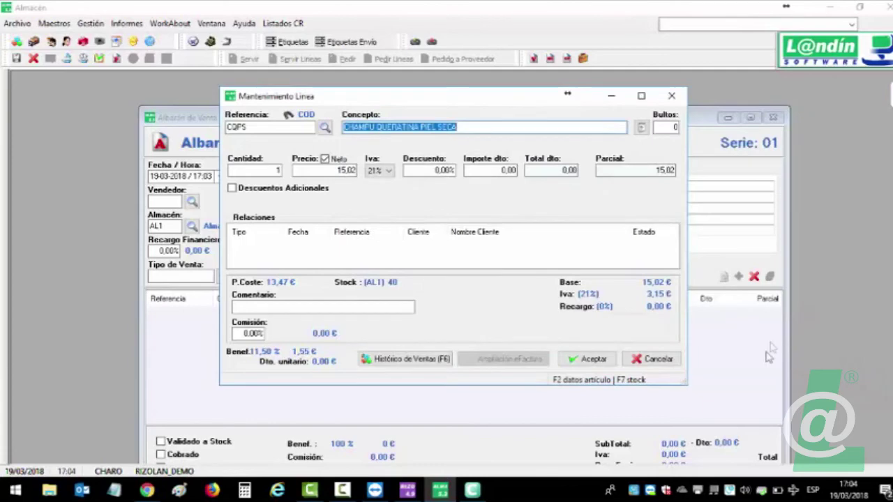
{"action": "left_click", "coordinate": [674, 360]}
{"action": "left_click", "coordinate": [774, 118]}
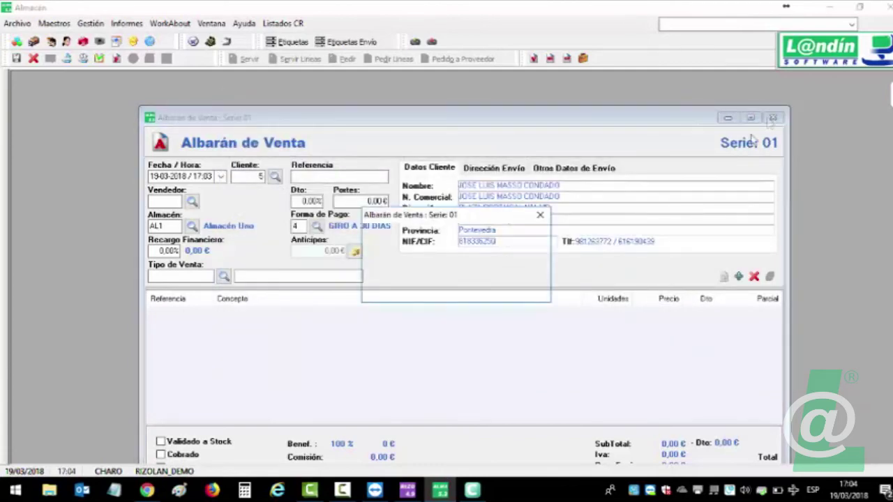
{"action": "left_click", "coordinate": [459, 294]}
Highlight item 4 of the Novedades PDF, on zeroing real inventory quantities, then return to RizoLan.
{"action": "left_click", "coordinate": [147, 490]}
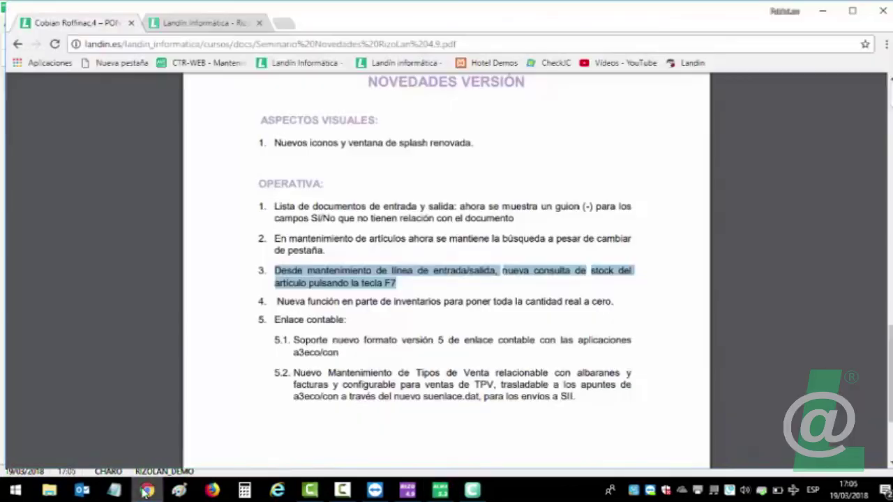
{"action": "left_click_drag", "start_coordinate": [279, 301], "coordinate": [627, 306]}
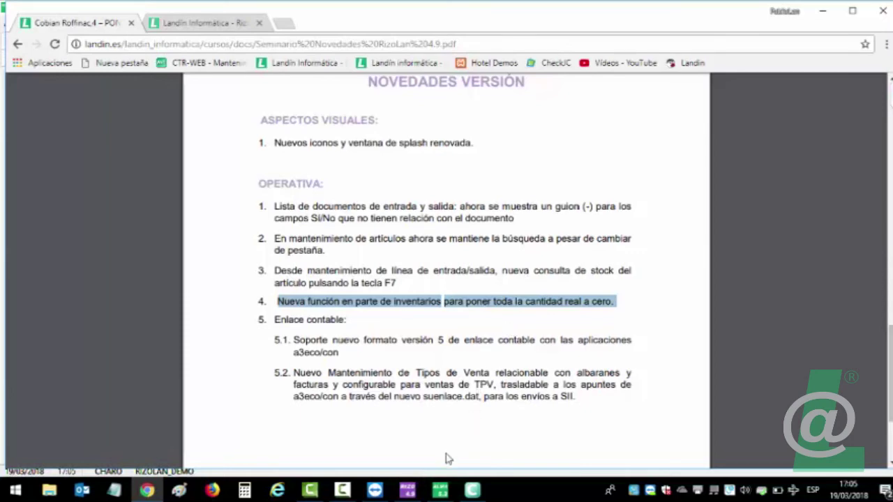
{"action": "left_click", "coordinate": [440, 490]}
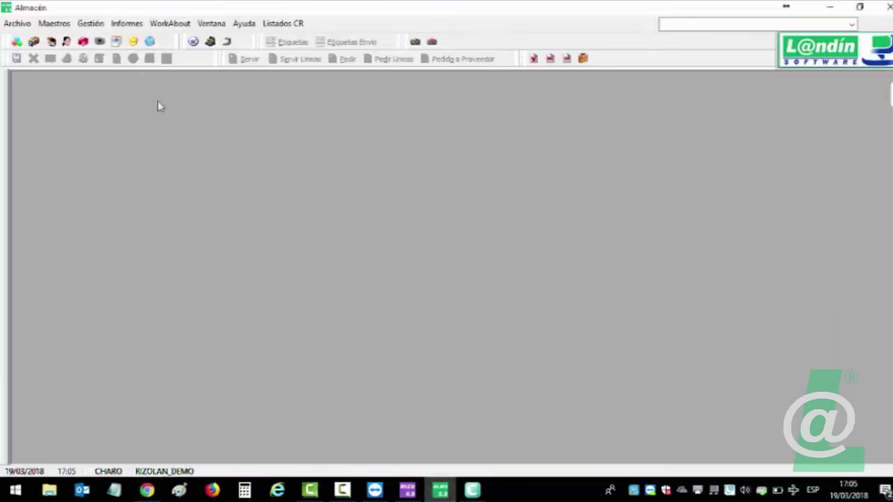
Create a new inventory count document and maximize its window.
{"action": "left_click", "coordinate": [89, 25]}
{"action": "mouse_move", "coordinate": [109, 68]}
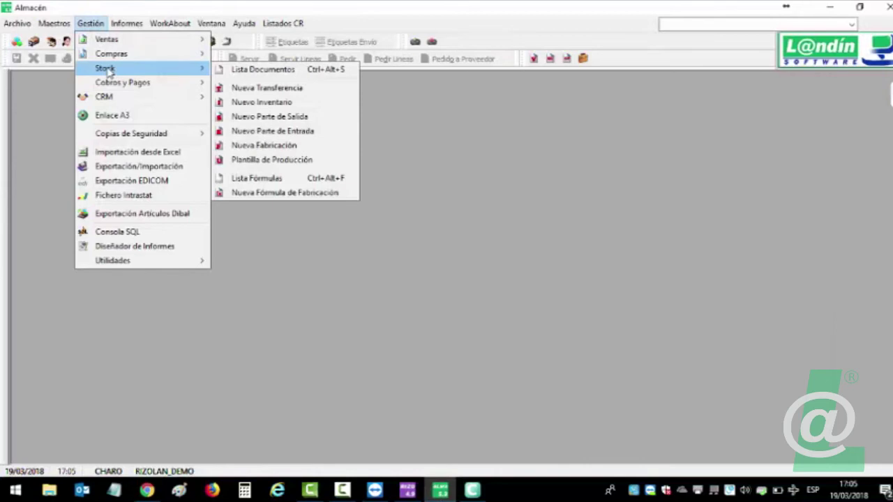
{"action": "left_click", "coordinate": [259, 101]}
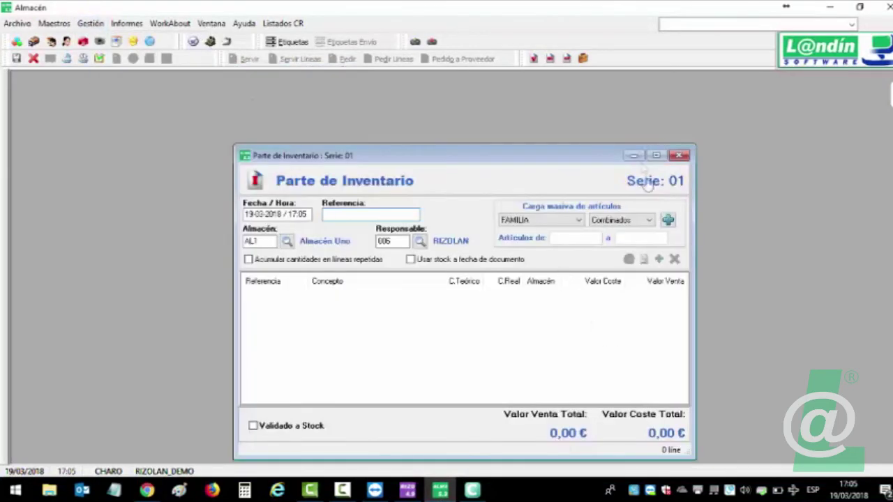
{"action": "left_click", "coordinate": [659, 154]}
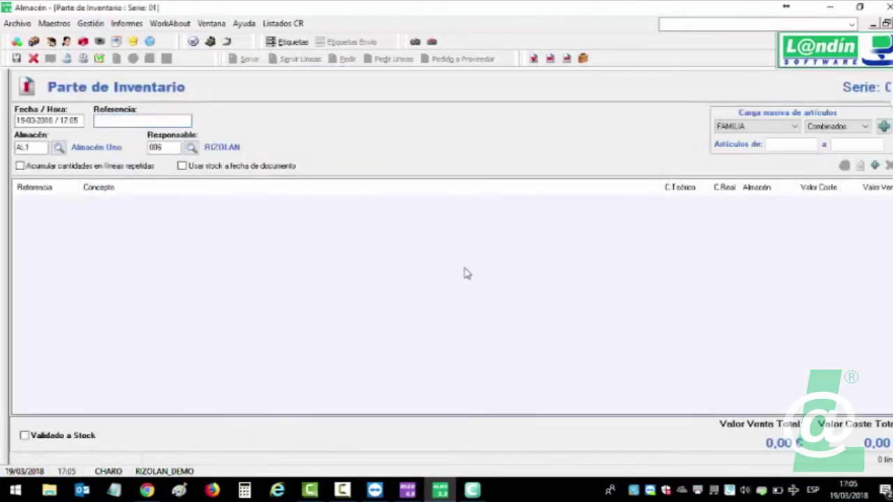
Add a CHAMPU QUERATINA PIEL SECA line with real quantity 0 instead of 40.
{"action": "double_click", "coordinate": [468, 273]}
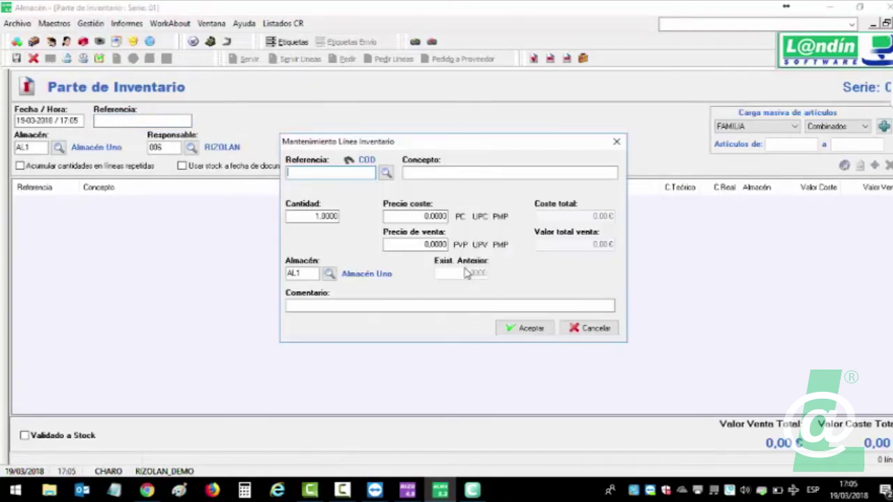
{"action": "left_click", "coordinate": [385, 173]}
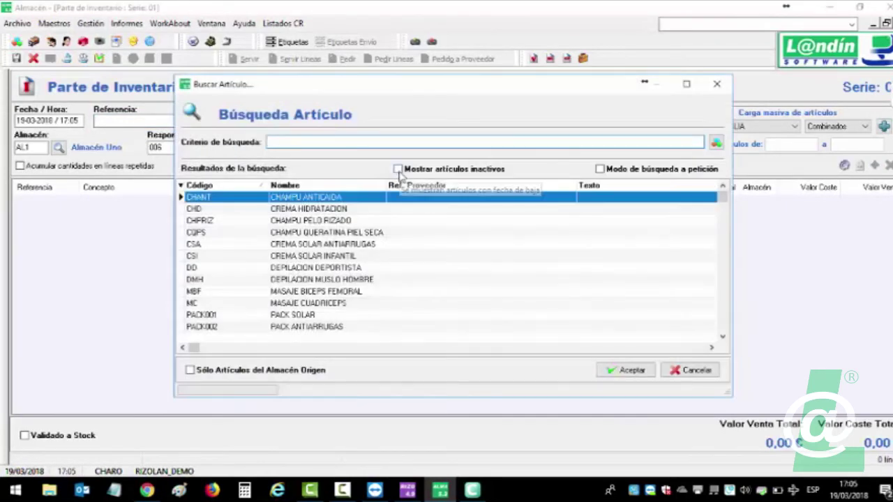
{"action": "type", "text": "cha"}
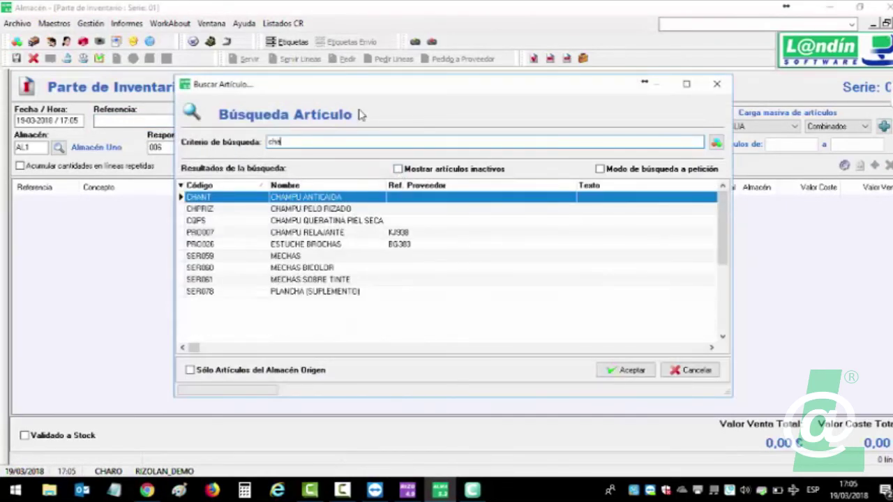
{"action": "double_click", "coordinate": [349, 220]}
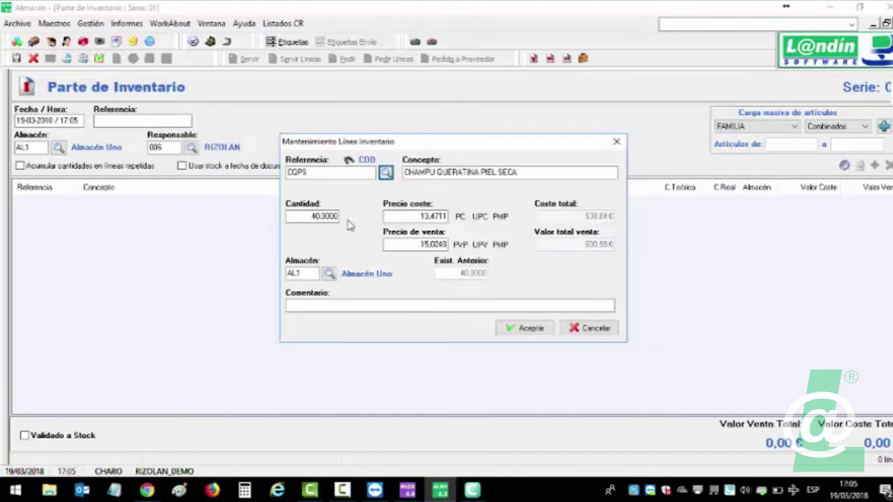
{"action": "double_click", "coordinate": [321, 218]}
{"action": "type", "text": "0"}
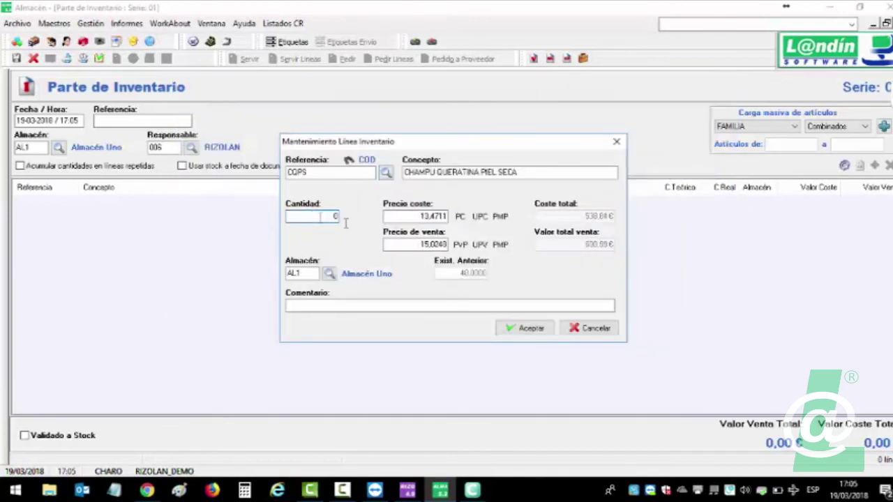
{"action": "left_click", "coordinate": [526, 328]}
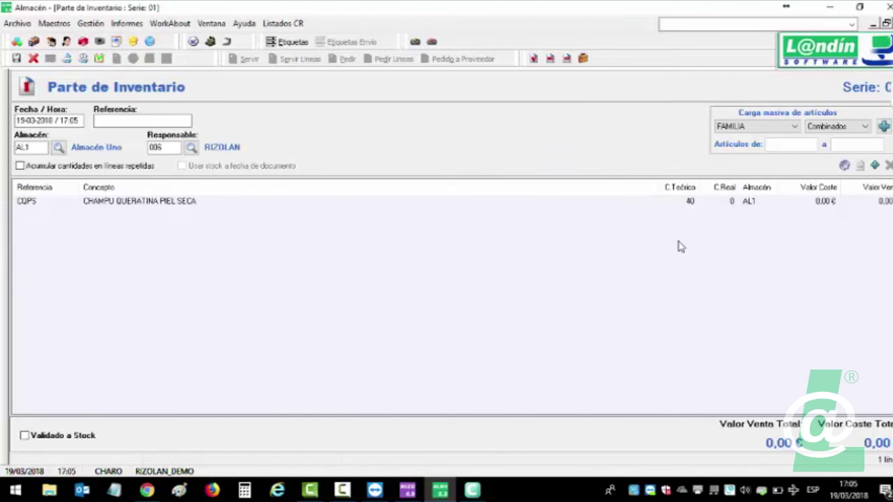
Keep FAMILIA as the bulk-load grouping and delete the CHAMPU QUERATINA PIEL SECA line.
{"action": "left_click", "coordinate": [799, 129]}
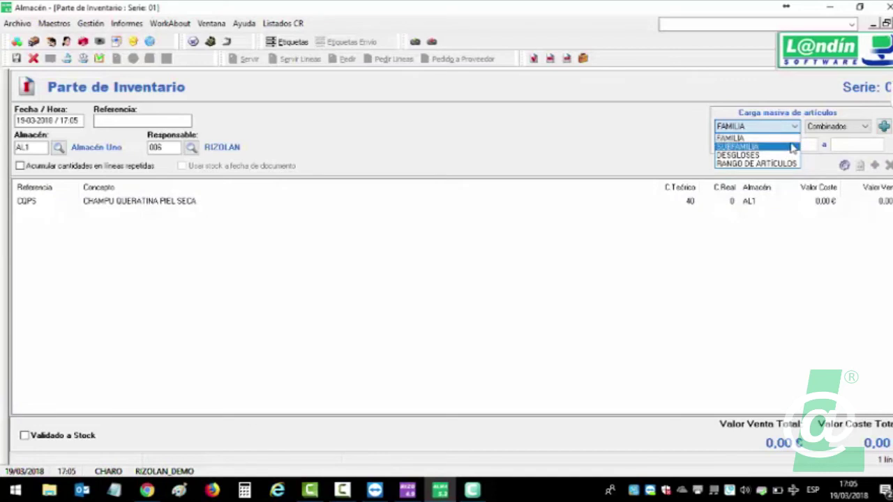
{"action": "left_click", "coordinate": [791, 139]}
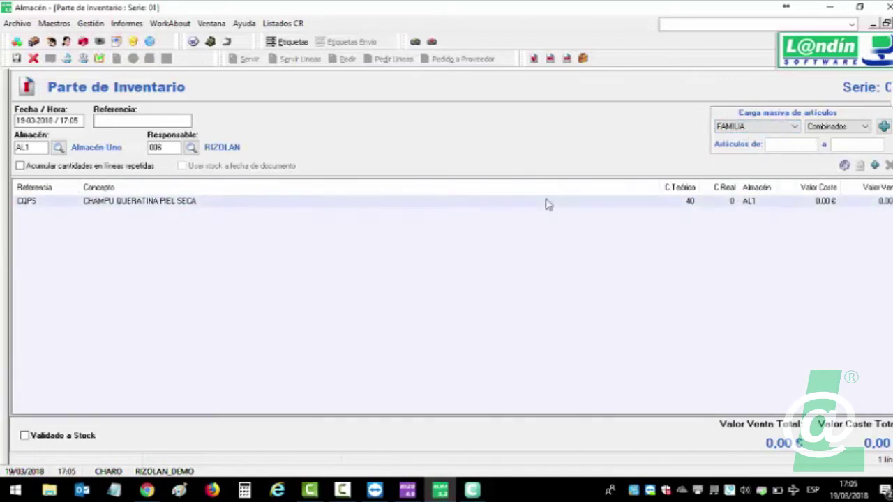
{"action": "left_click", "coordinate": [548, 202]}
{"action": "key", "text": "Delete"}
Confirm the line deletion and set the sheet's warehouse to AL2 TALLER/ESCUELA.
{"action": "left_click", "coordinate": [464, 288]}
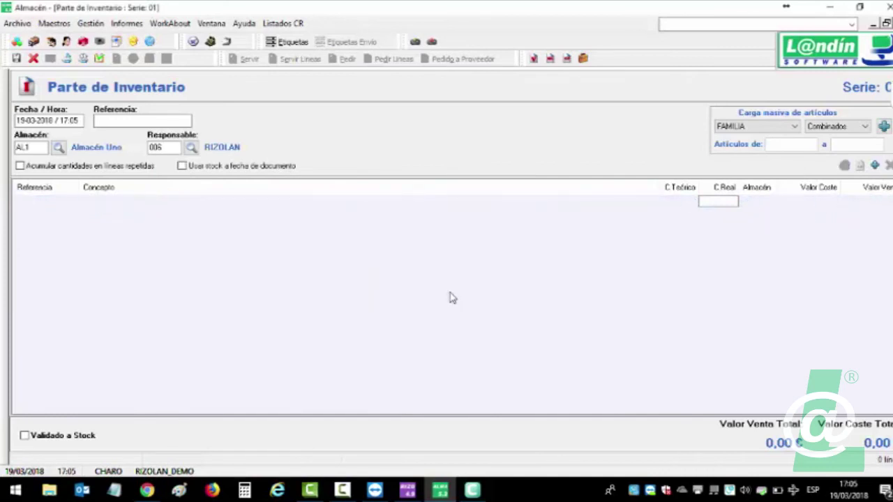
{"action": "left_click", "coordinate": [58, 149]}
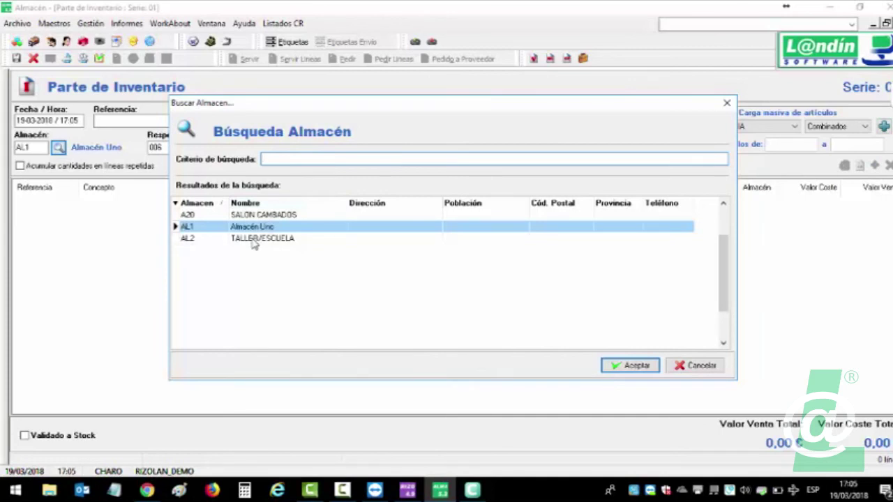
{"action": "double_click", "coordinate": [253, 239]}
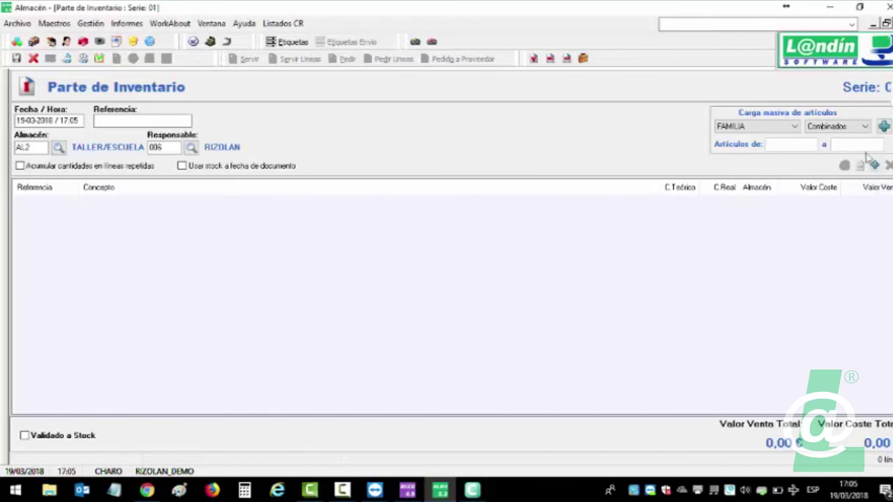
Bulk-load the 43 PRODUCTOS family articles, keeping only those with stock.
{"action": "left_click", "coordinate": [768, 126]}
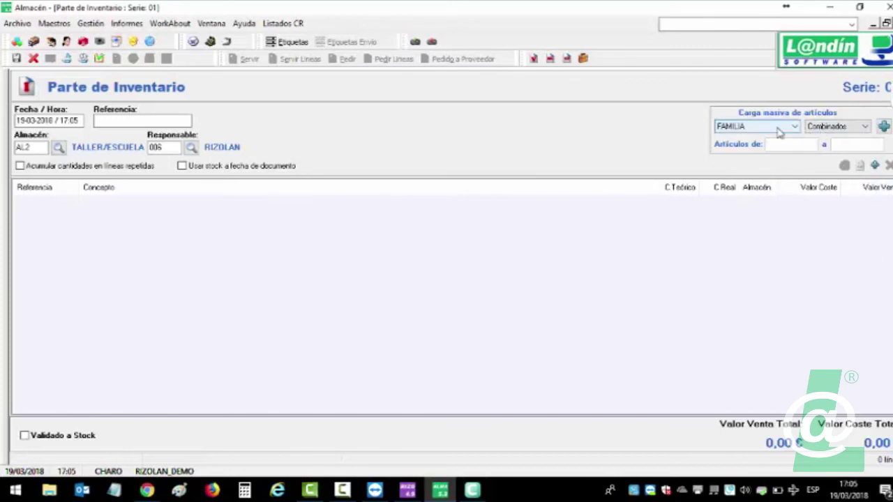
{"action": "left_click", "coordinate": [865, 127]}
{"action": "left_click", "coordinate": [831, 153]}
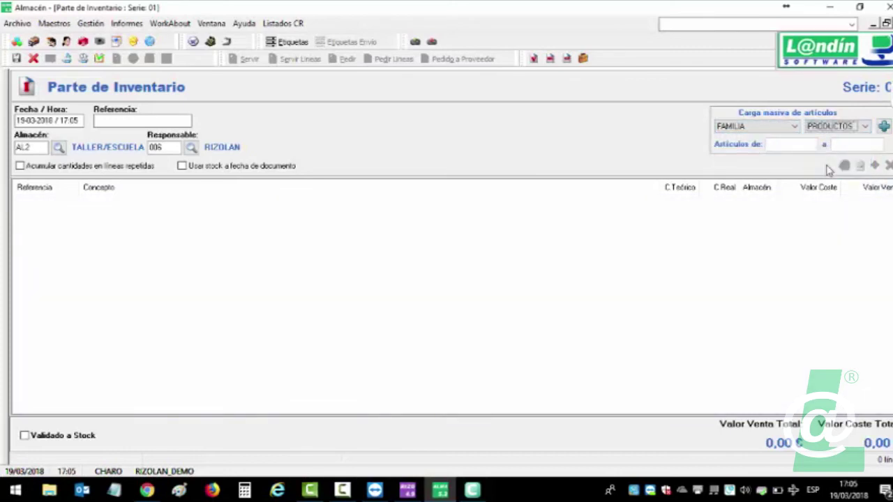
{"action": "left_click", "coordinate": [883, 127]}
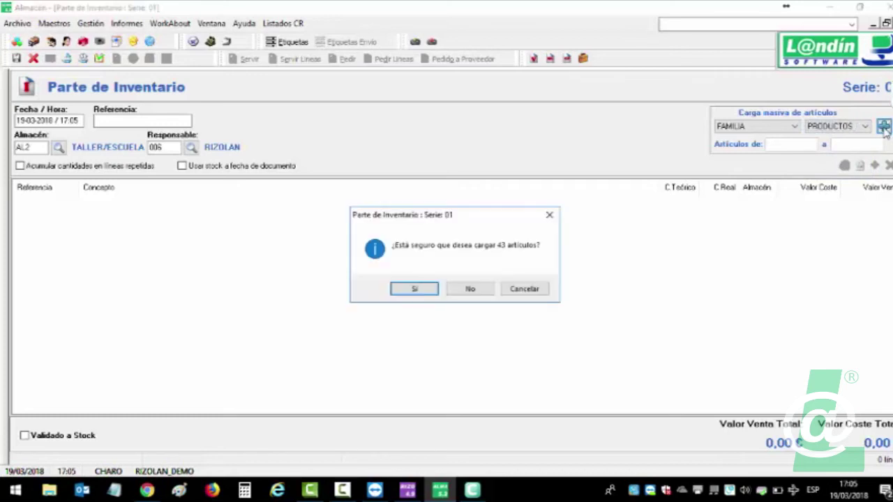
{"action": "left_click", "coordinate": [415, 288]}
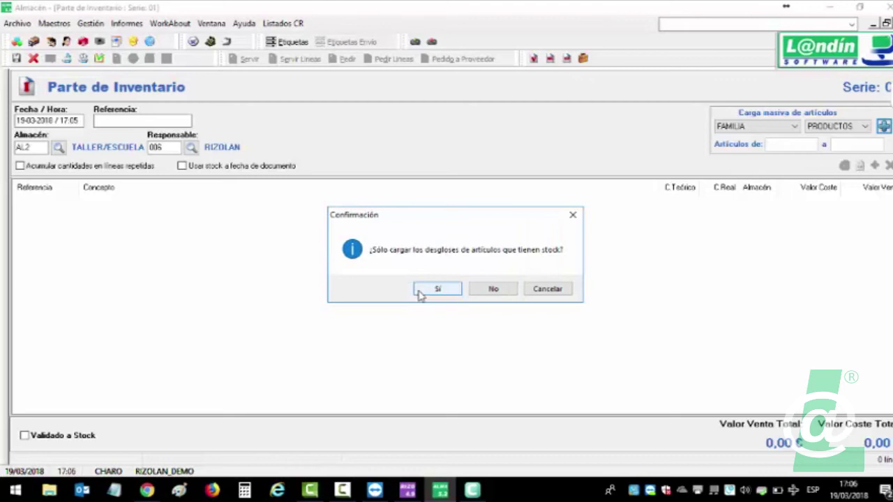
{"action": "left_click", "coordinate": [419, 291]}
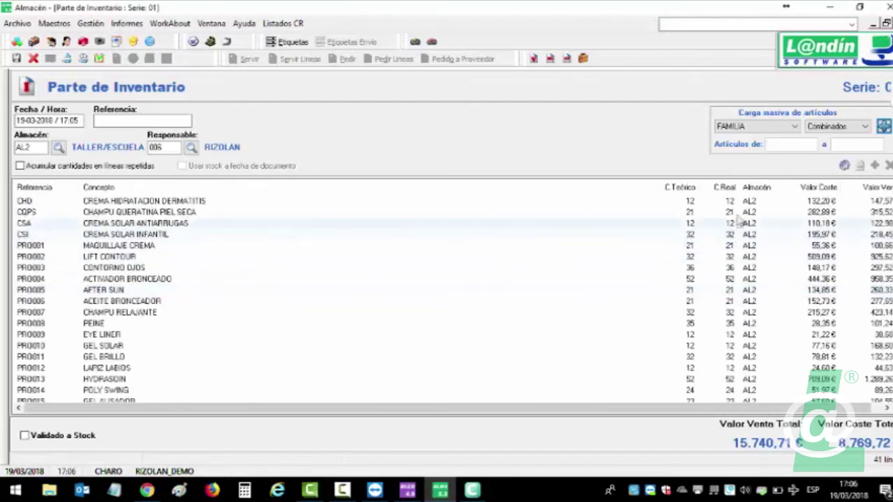
Enter 0 as the real quantity on the first four lines, starting with CHD.
{"action": "left_click", "coordinate": [730, 201]}
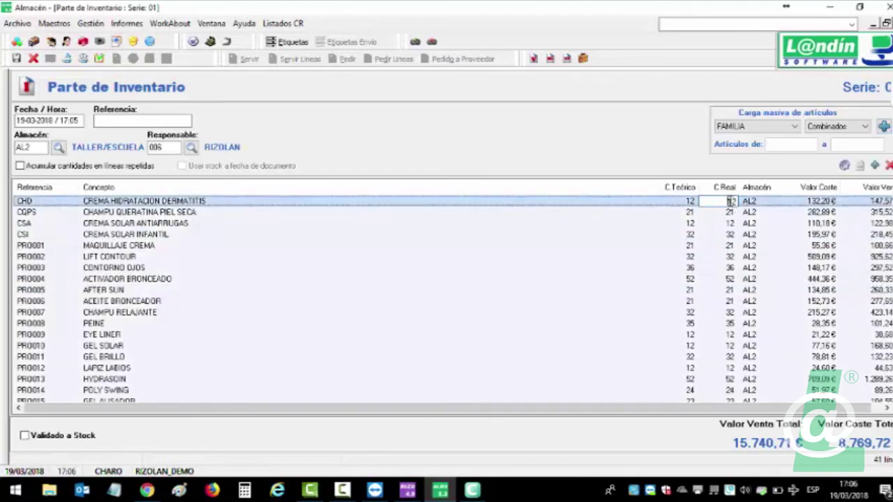
{"action": "type", "text": "0"}
{"action": "key", "text": "Down"}
{"action": "type", "text": "0"}
{"action": "key", "text": "Down"}
{"action": "type", "text": "0"}
{"action": "key", "text": "Down"}
{"action": "type", "text": "0"}
{"action": "key", "text": "Down"}
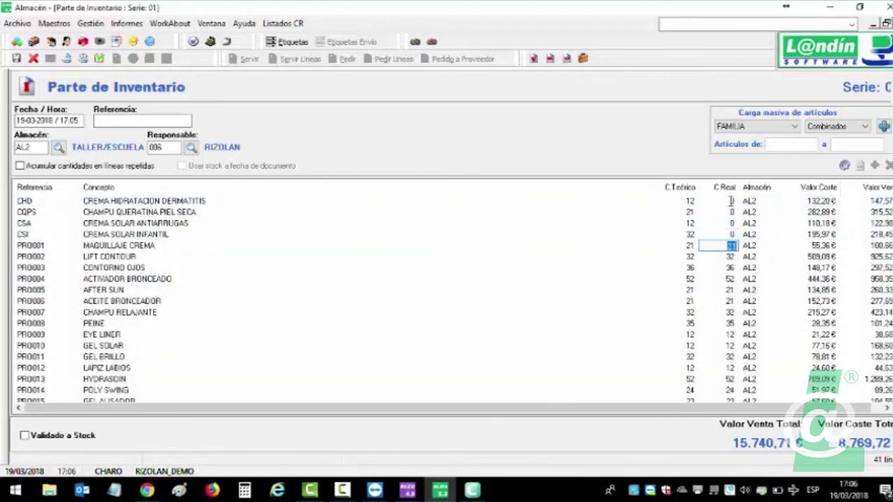
{"action": "type", "text": "0"}
{"action": "key", "text": "Down"}
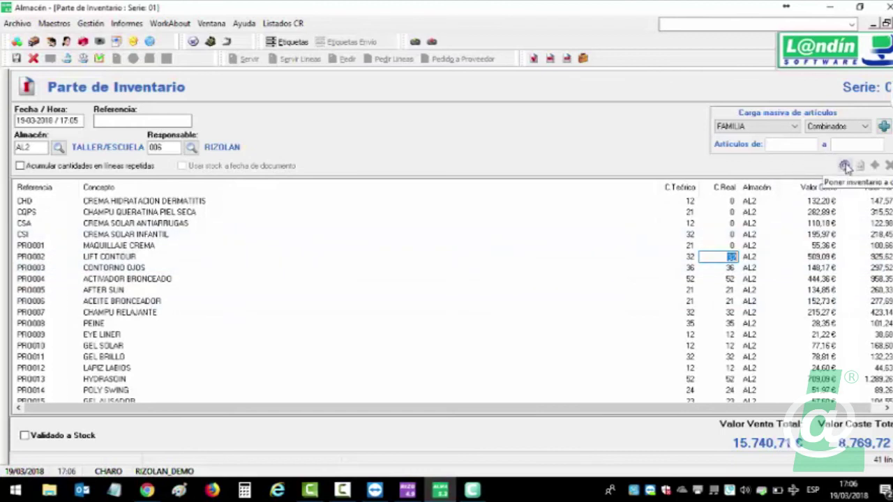
Zero all real quantities with 'Poner inventario a cero' and save the sheet validated to stock.
{"action": "left_click", "coordinate": [845, 166]}
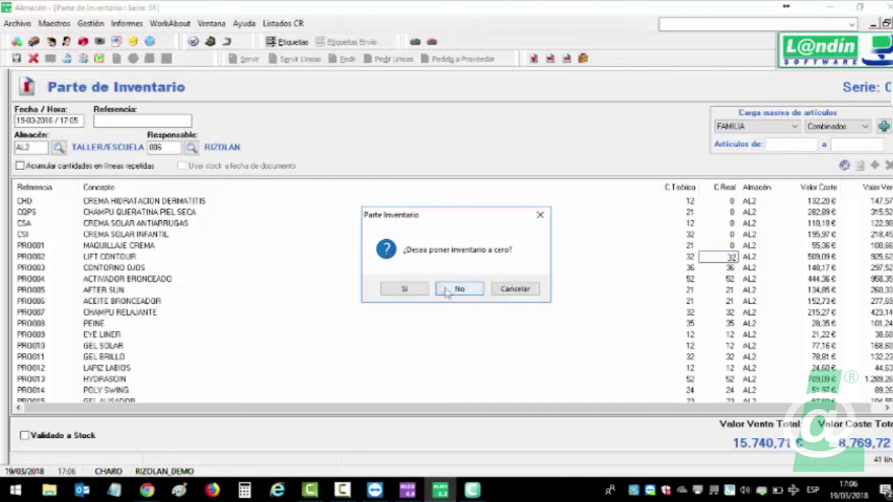
{"action": "left_click", "coordinate": [406, 289]}
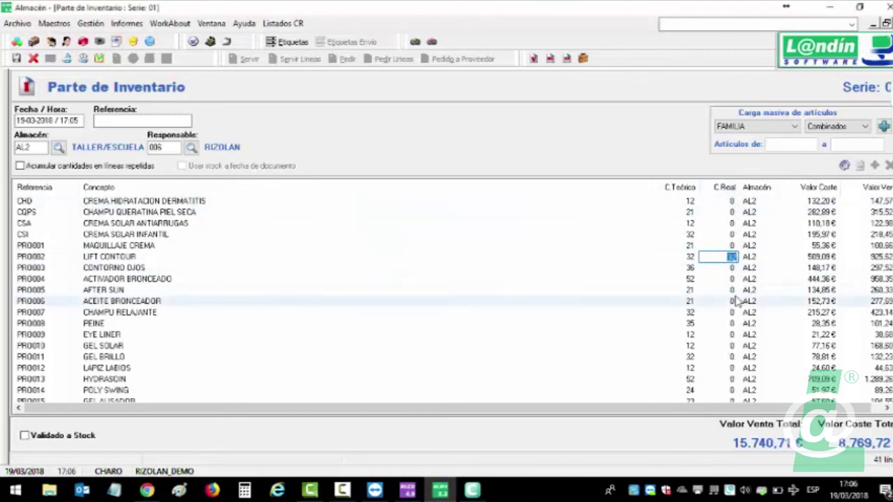
{"action": "left_click", "coordinate": [732, 301]}
{"action": "left_click", "coordinate": [722, 379]}
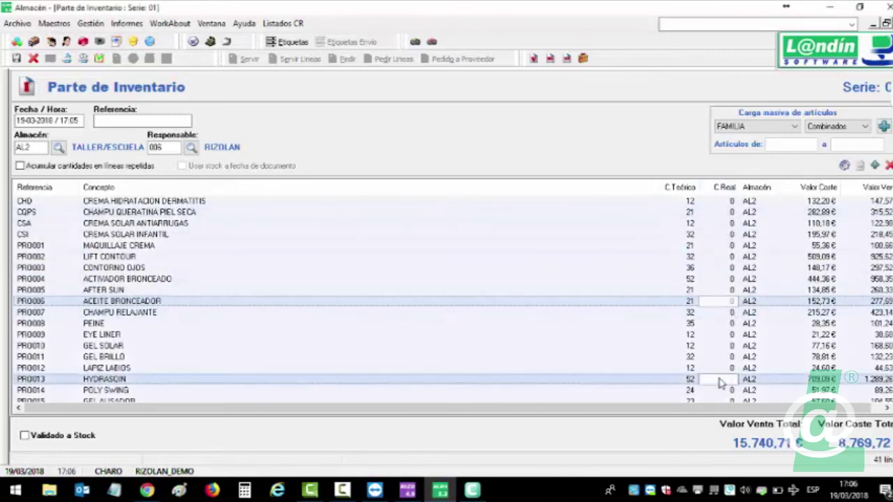
{"action": "left_click", "coordinate": [579, 293]}
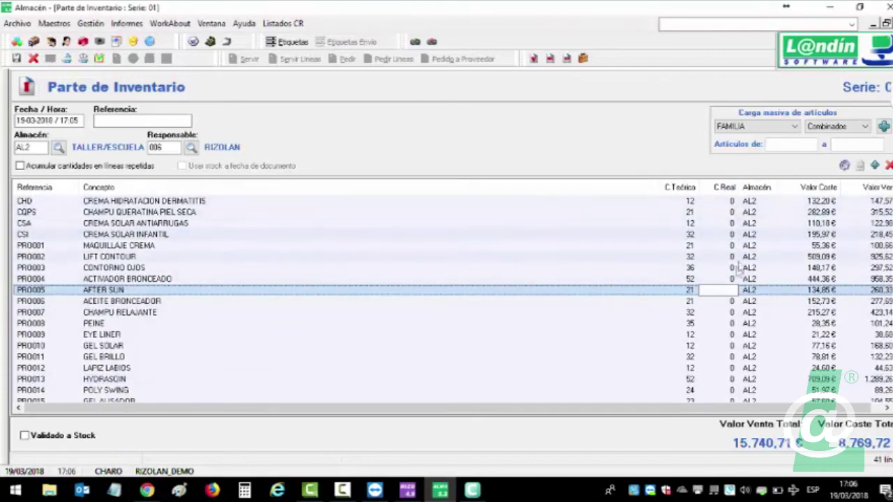
{"action": "scroll", "coordinate": [726, 300], "scroll_direction": "down", "scroll_amount": 7}
{"action": "scroll", "coordinate": [730, 301], "scroll_direction": "up", "scroll_amount": 7}
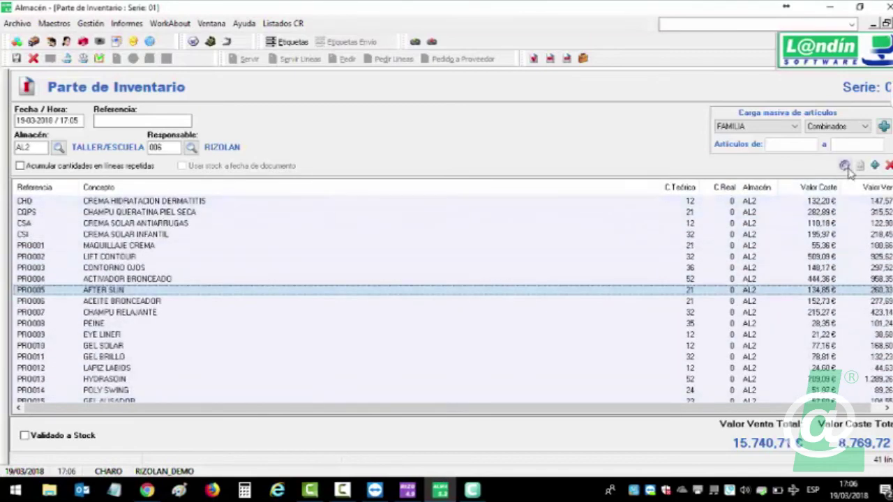
{"action": "left_click", "coordinate": [100, 59]}
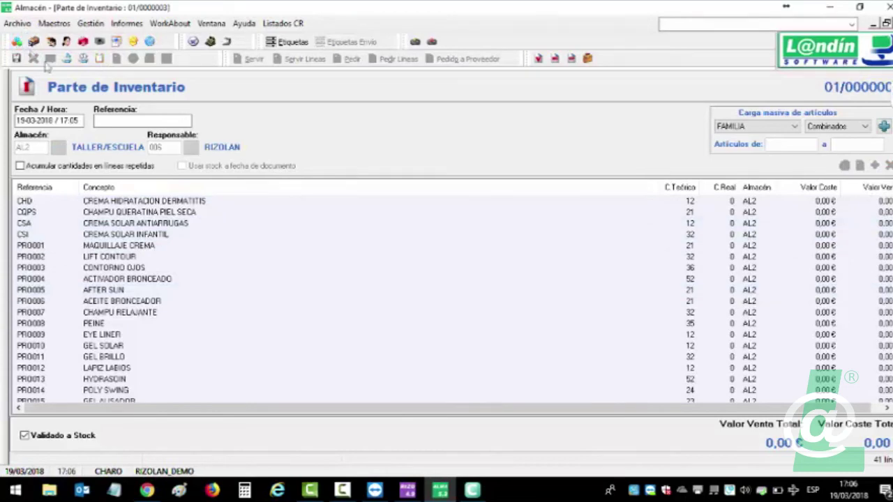
{"action": "left_click", "coordinate": [33, 59]}
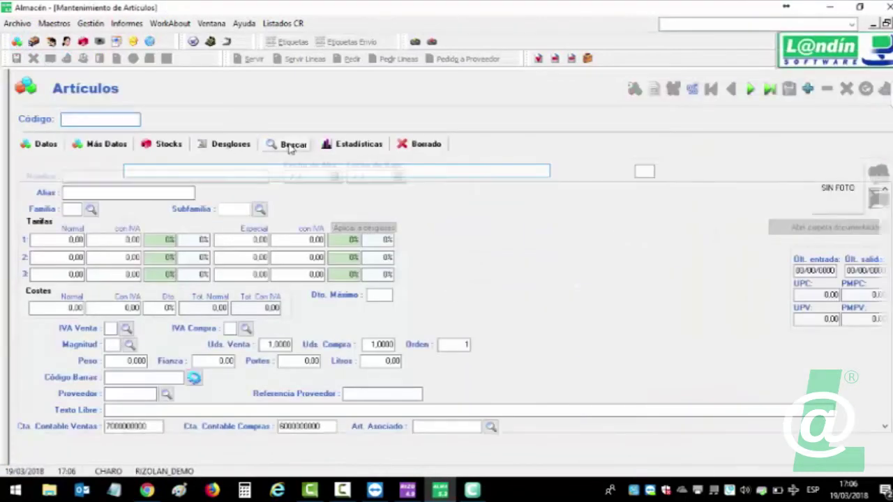
Search 'crema', view CREMA SOLAR ANTIARRUGAS stocks showing 0 in AL2, then close the inventory sheet.
{"action": "left_click", "coordinate": [290, 146]}
{"action": "type", "text": "crema"}
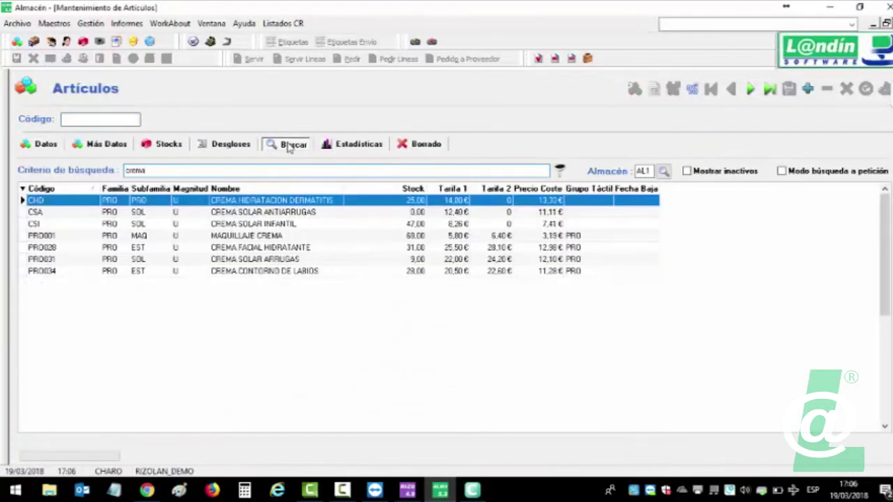
{"action": "double_click", "coordinate": [287, 213]}
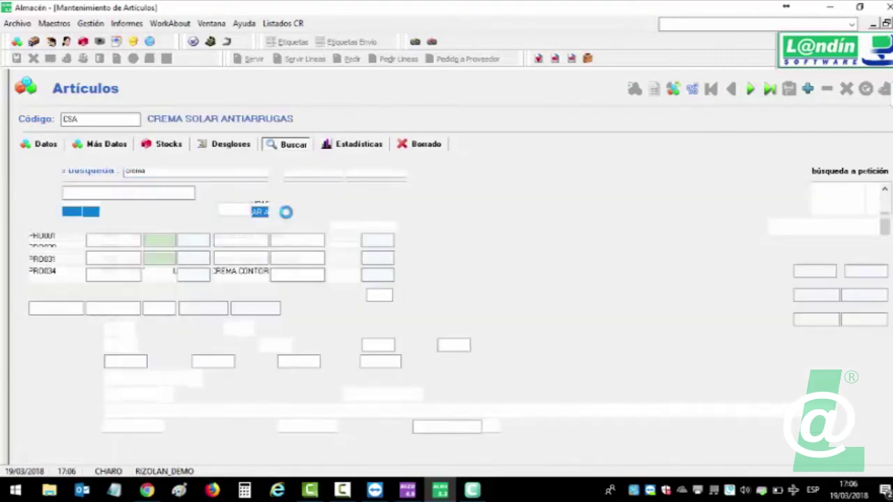
{"action": "left_click", "coordinate": [166, 145]}
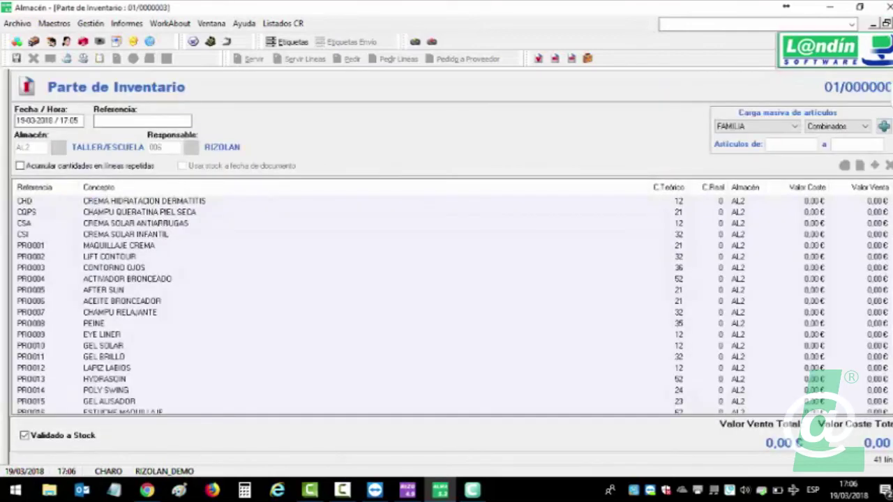
{"action": "key", "text": "Escape"}
Highlight release-note items 5 to 5.2 on the accounting link, then return to RizoLan.
{"action": "left_click", "coordinate": [891, 94]}
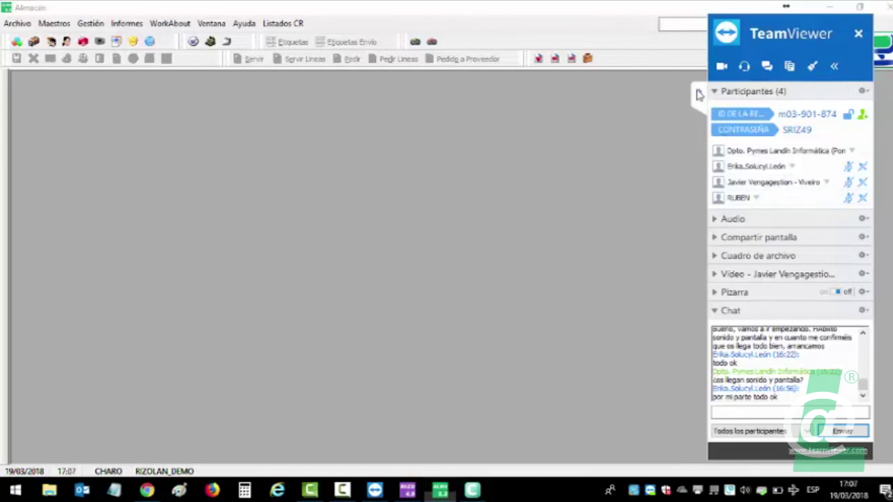
{"action": "left_click", "coordinate": [697, 91]}
{"action": "left_click", "coordinate": [148, 490]}
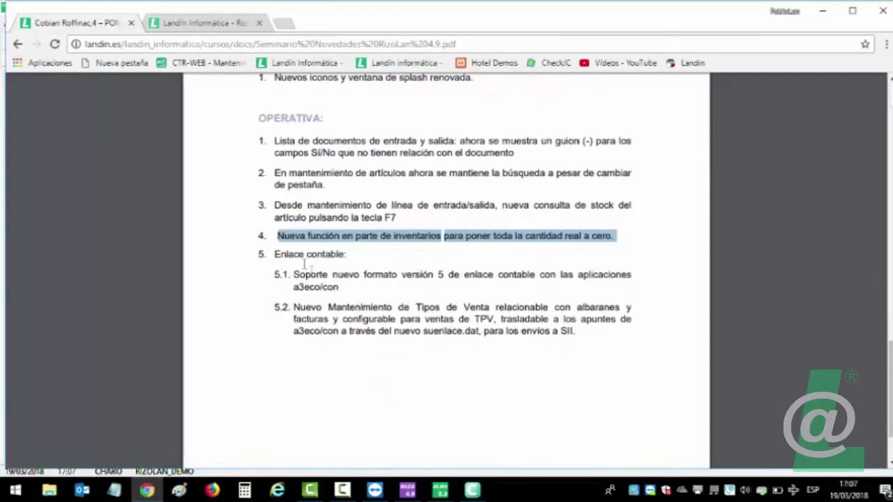
{"action": "left_click_drag", "start_coordinate": [274, 254], "coordinate": [586, 334]}
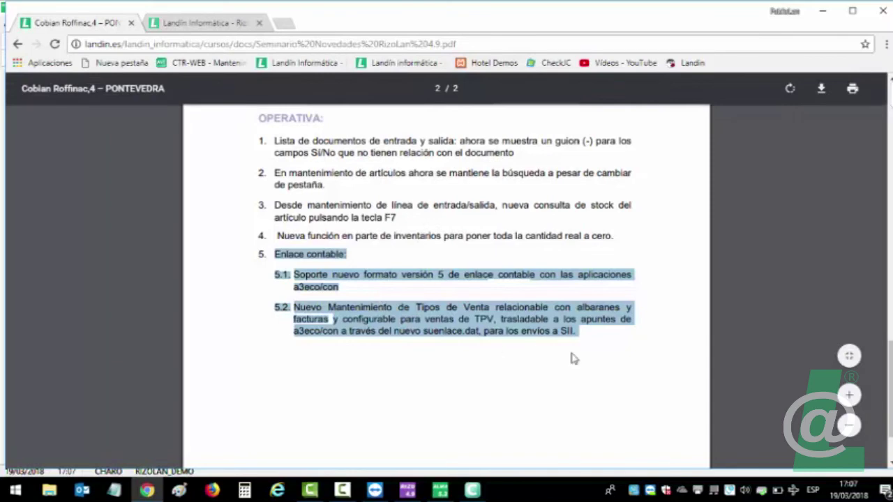
{"action": "left_click", "coordinate": [440, 490]}
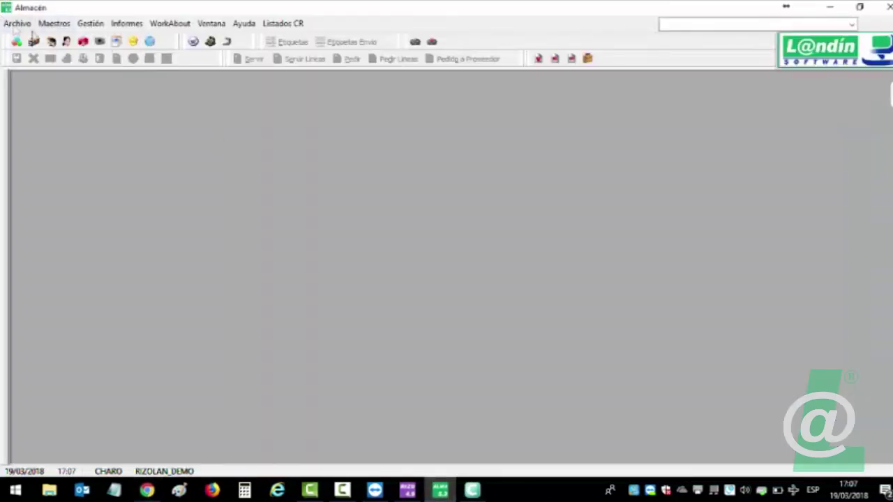
Review the Tipos de Venta list (VENTAS TPV, VENTA PRODUCTOS, ENSEÑANZA/ACADEMIA), close it, and show the Gestión sales options.
{"action": "left_click", "coordinate": [54, 23]}
{"action": "mouse_move", "coordinate": [109, 244]}
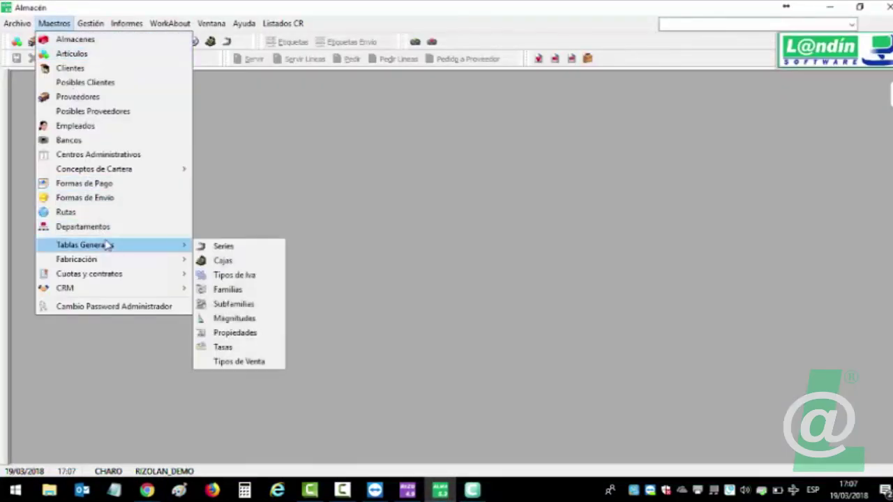
{"action": "left_click", "coordinate": [236, 362]}
{"action": "left_click", "coordinate": [105, 173]}
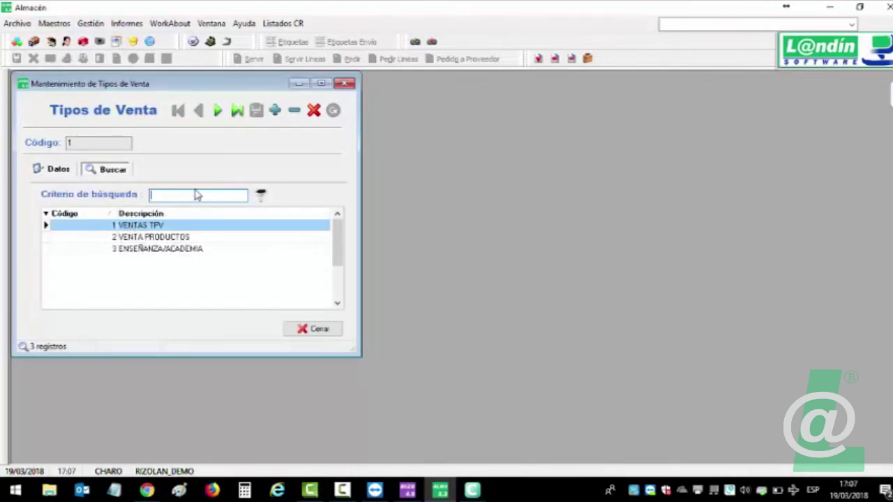
{"action": "left_click", "coordinate": [344, 84]}
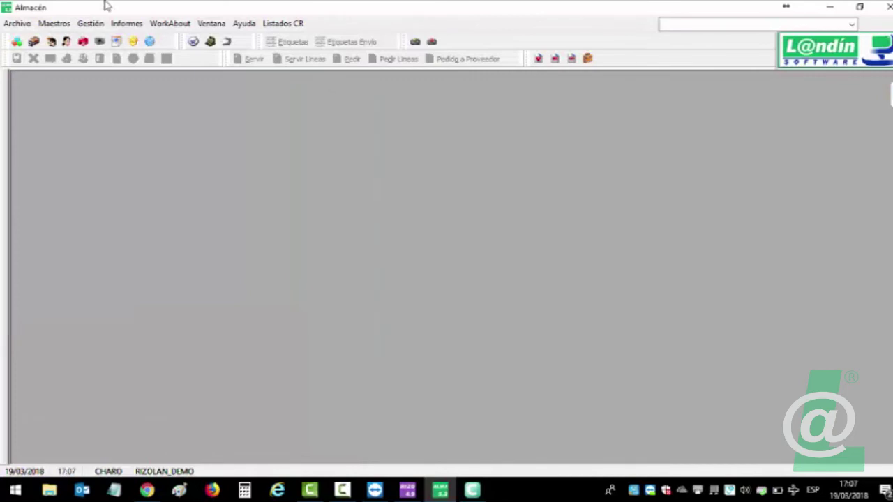
{"action": "left_click", "coordinate": [83, 25]}
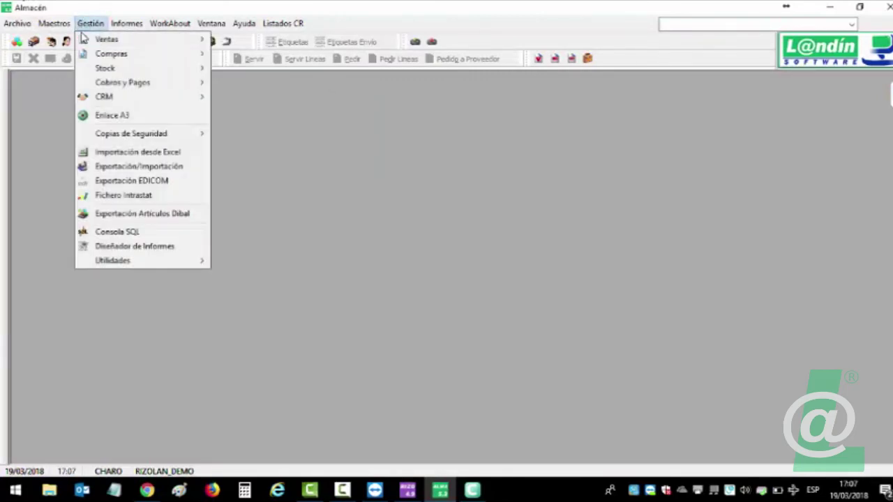
{"action": "mouse_move", "coordinate": [136, 39]}
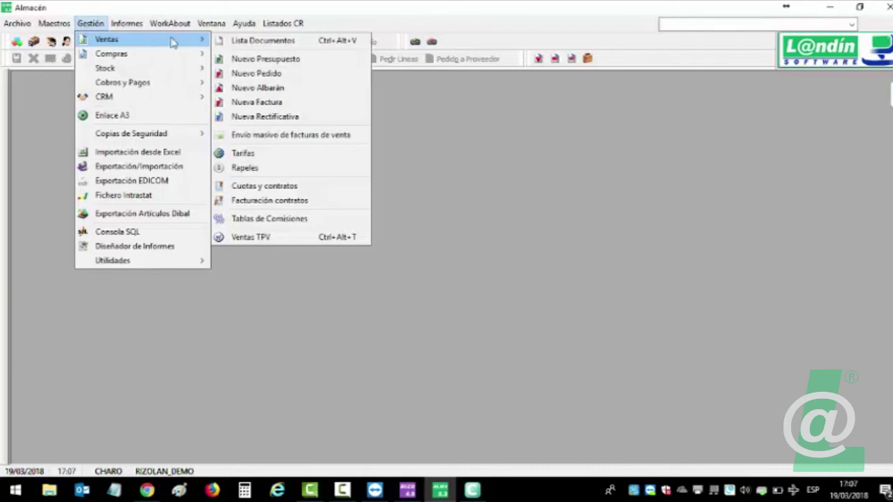
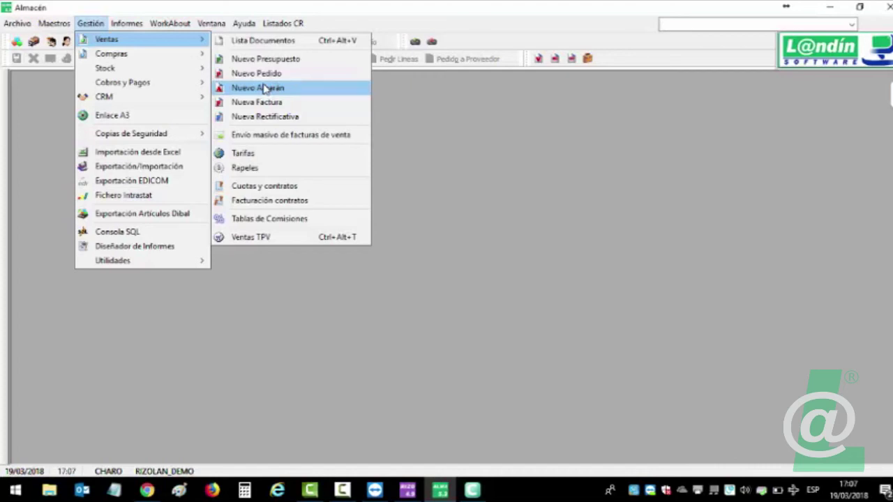
Start a new sales invoice for client 5.
{"action": "left_click", "coordinate": [260, 102]}
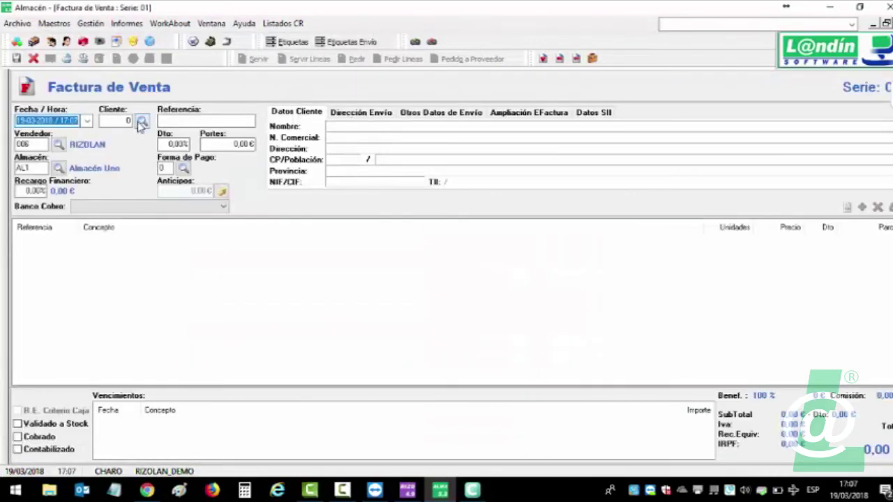
{"action": "left_click", "coordinate": [142, 120]}
{"action": "double_click", "coordinate": [297, 244]}
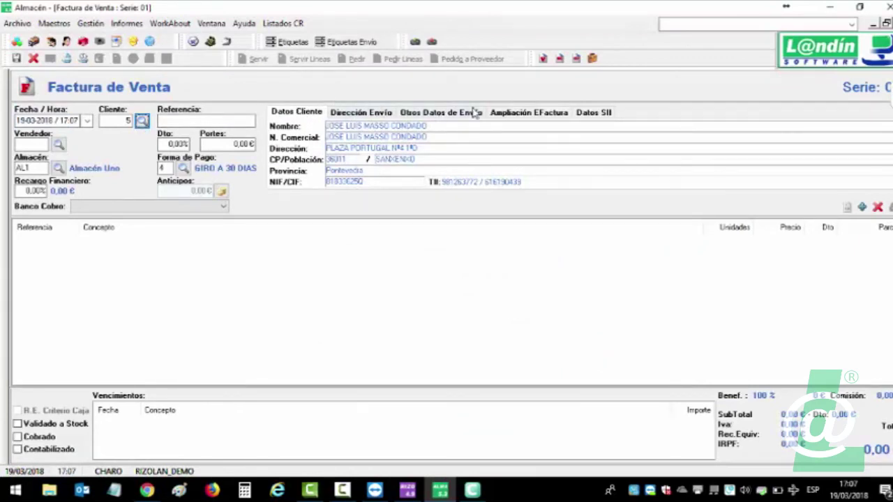
Add a line of 10 units of ACTIVADOR BRONCEADO to the invoice.
{"action": "left_click", "coordinate": [471, 268]}
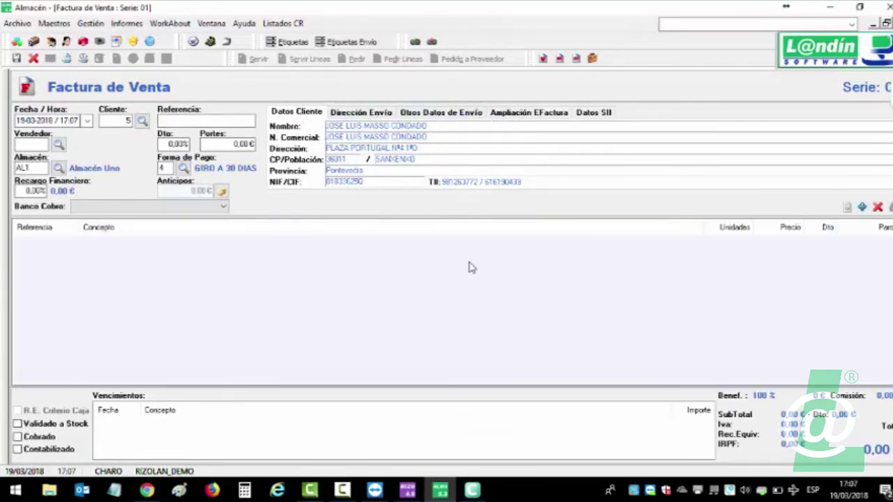
{"action": "double_click", "coordinate": [470, 266]}
{"action": "left_click", "coordinate": [326, 128]}
{"action": "type", "text": "bronc"}
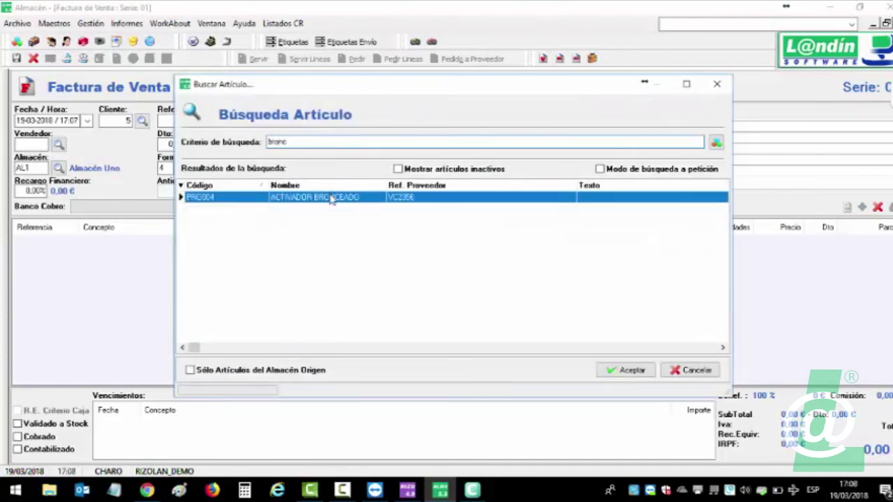
{"action": "double_click", "coordinate": [332, 198]}
{"action": "left_click", "coordinate": [274, 172]}
{"action": "type", "text": "0"}
{"action": "left_click", "coordinate": [588, 359]}
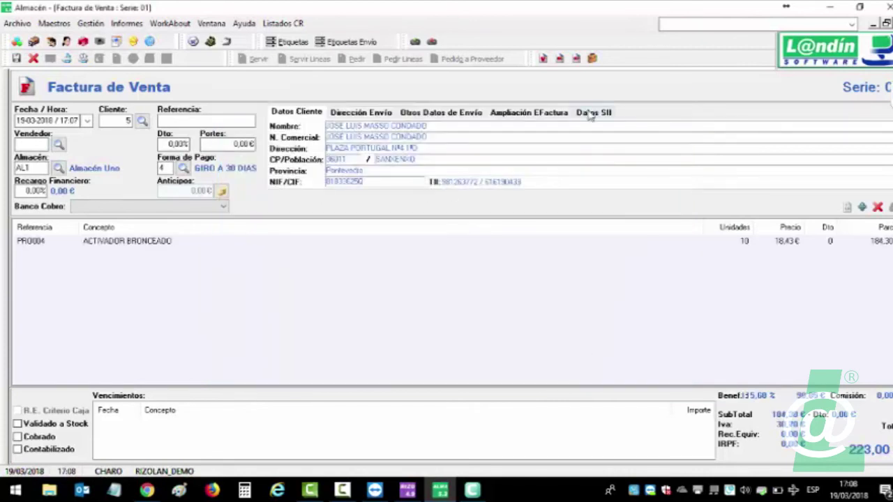
Set the SII sale type to VENTA PRODUCTOS and save the invoice.
{"action": "left_click", "coordinate": [594, 113]}
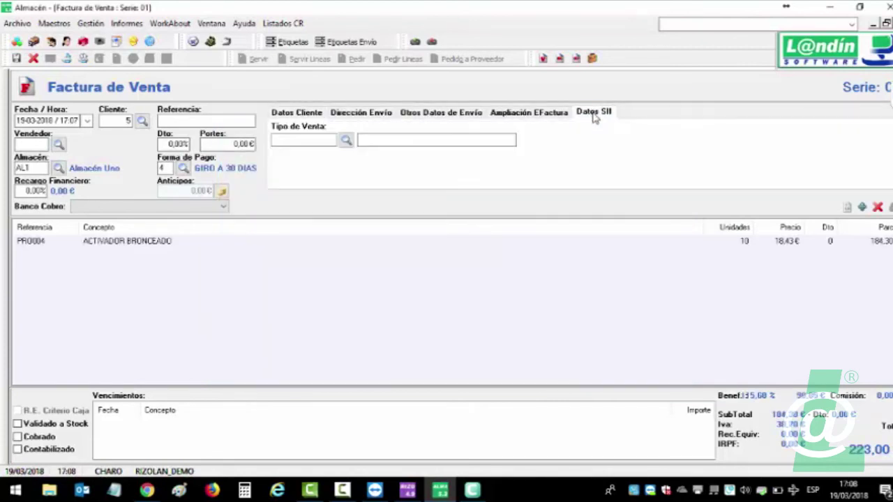
{"action": "left_click", "coordinate": [346, 140]}
{"action": "double_click", "coordinate": [405, 240]}
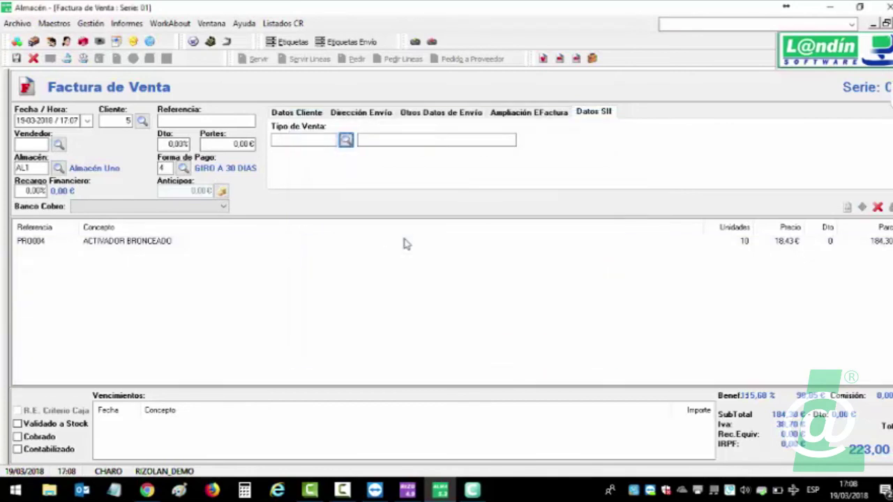
{"action": "left_click", "coordinate": [18, 58]}
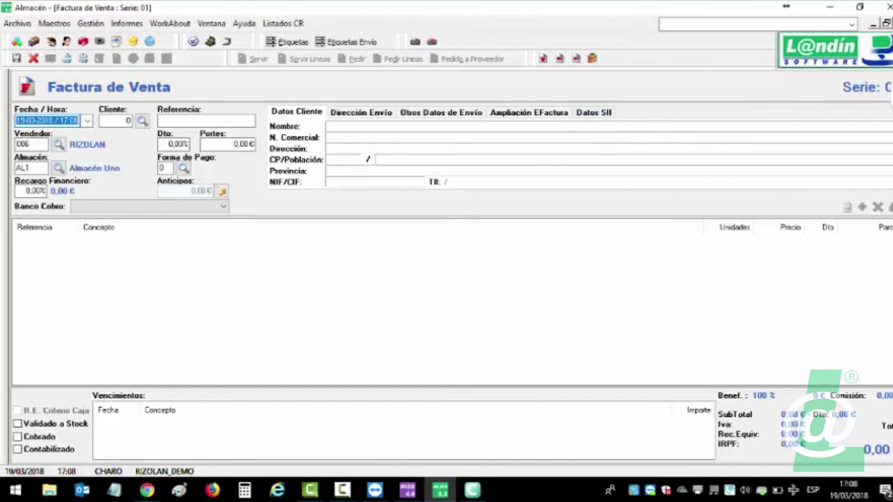
{"action": "key", "text": "Escape"}
Create a new sales delivery note for client 3 with sale type ENSEÑANZA/ACADEMIA.
{"action": "left_click", "coordinate": [91, 23]}
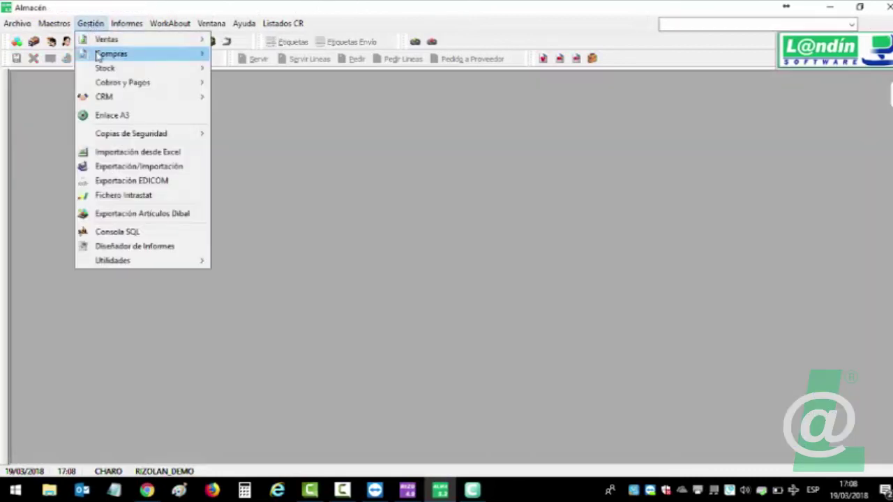
{"action": "mouse_move", "coordinate": [106, 40]}
{"action": "left_click", "coordinate": [257, 88]}
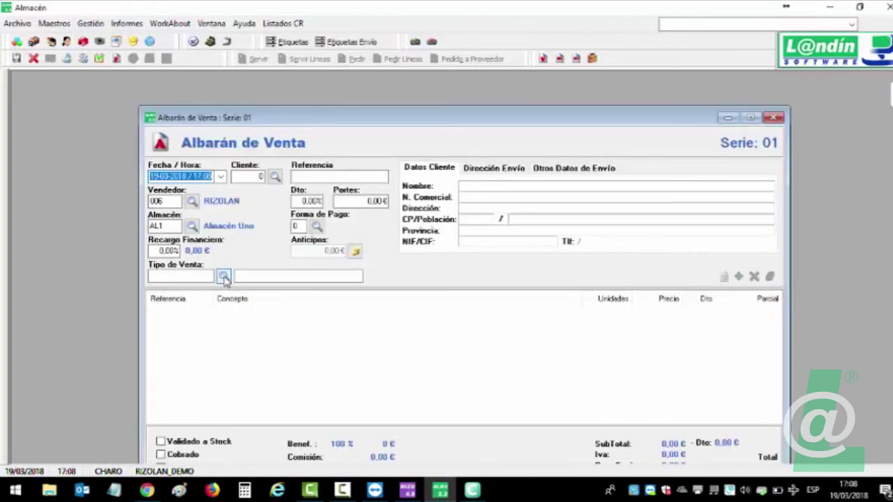
{"action": "left_click", "coordinate": [275, 177]}
{"action": "double_click", "coordinate": [325, 220]}
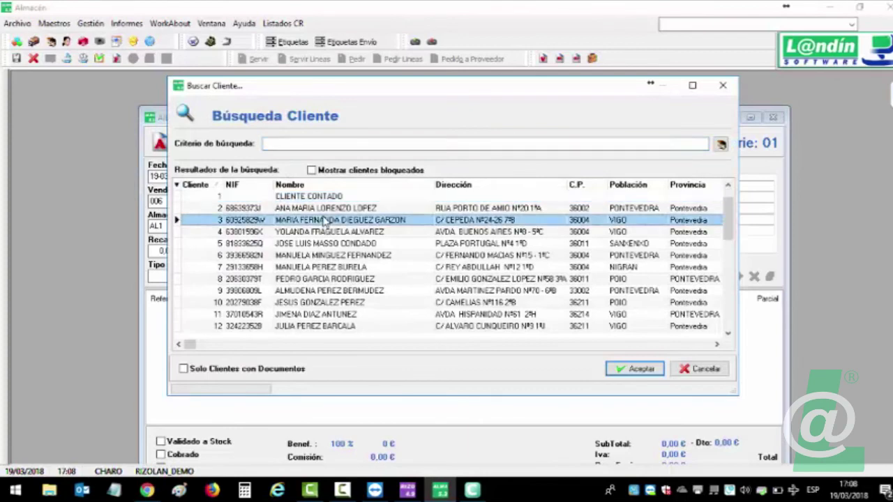
{"action": "left_click", "coordinate": [223, 277]}
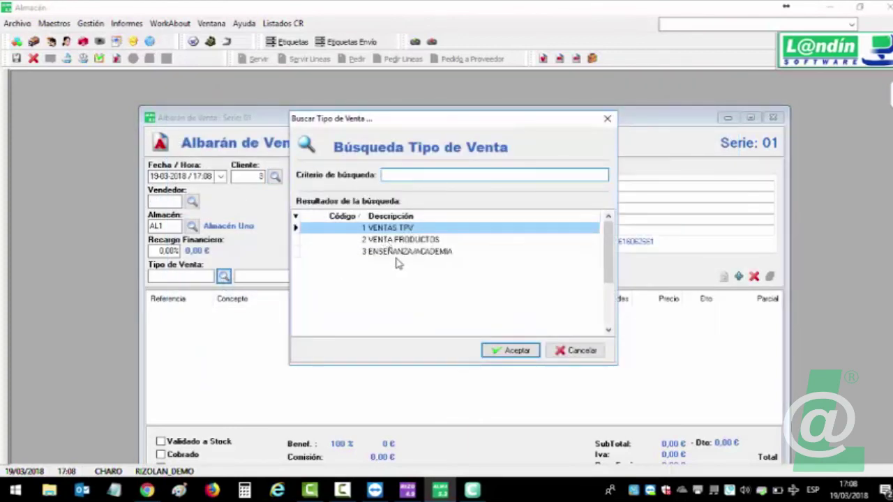
{"action": "double_click", "coordinate": [393, 254]}
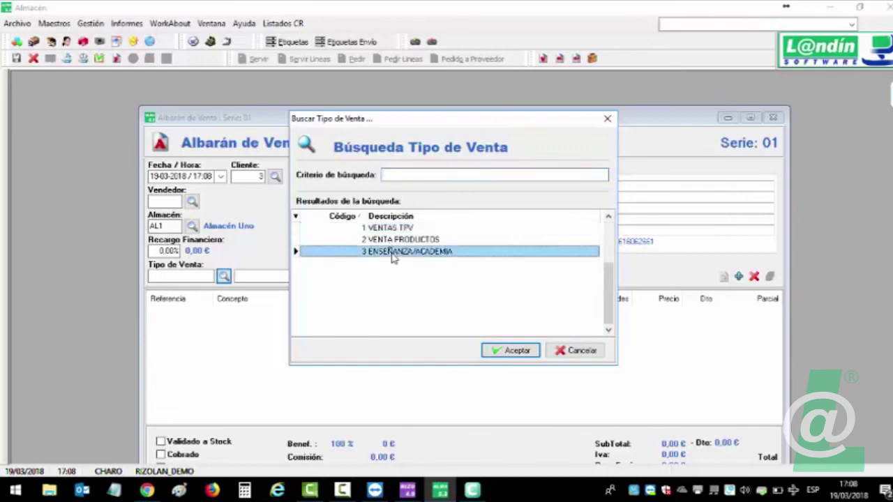
Start a new line with article CREMA SOLAR INFANTIL, after abandoning the CHANT choice.
{"action": "left_click", "coordinate": [738, 276]}
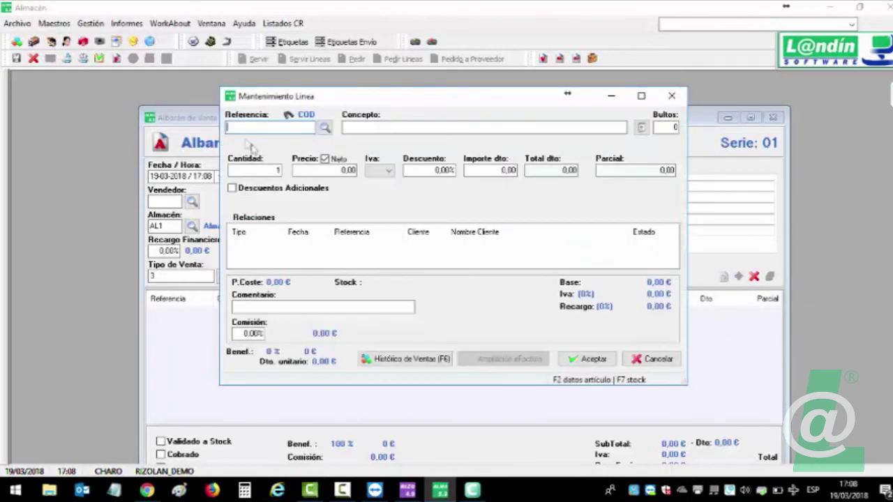
{"action": "left_click", "coordinate": [324, 127]}
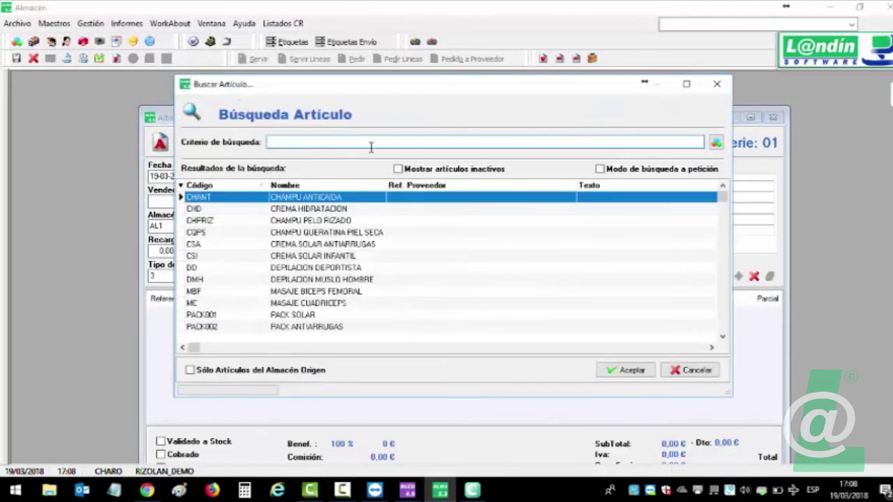
{"action": "type", "text": "cle"}
{"action": "key", "text": "BackSpace"}
{"action": "key", "text": "BackSpace"}
{"action": "type", "text": "d"}
{"action": "key", "text": "BackSpace"}
{"action": "key", "text": "BackSpace"}
{"action": "type", "text": "ve"}
{"action": "key", "text": "BackSpace"}
{"action": "key", "text": "BackSpace"}
{"action": "double_click", "coordinate": [323, 201]}
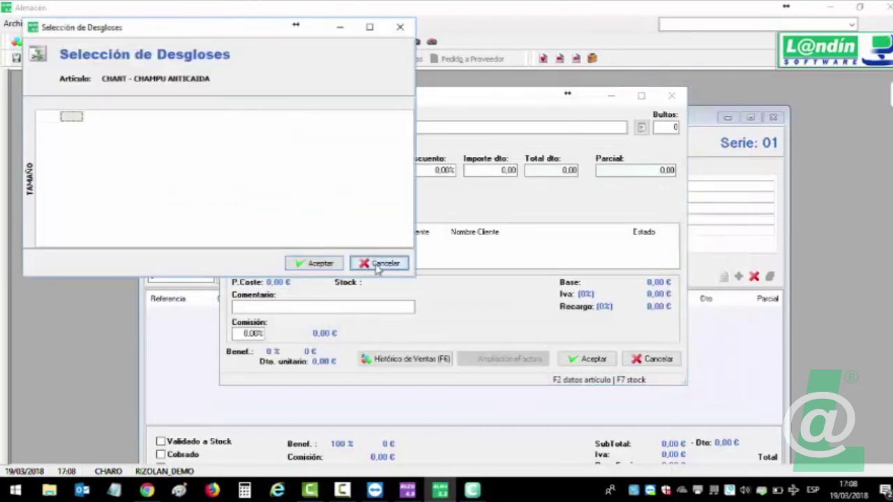
{"action": "left_click", "coordinate": [357, 260]}
{"action": "left_click", "coordinate": [325, 127]}
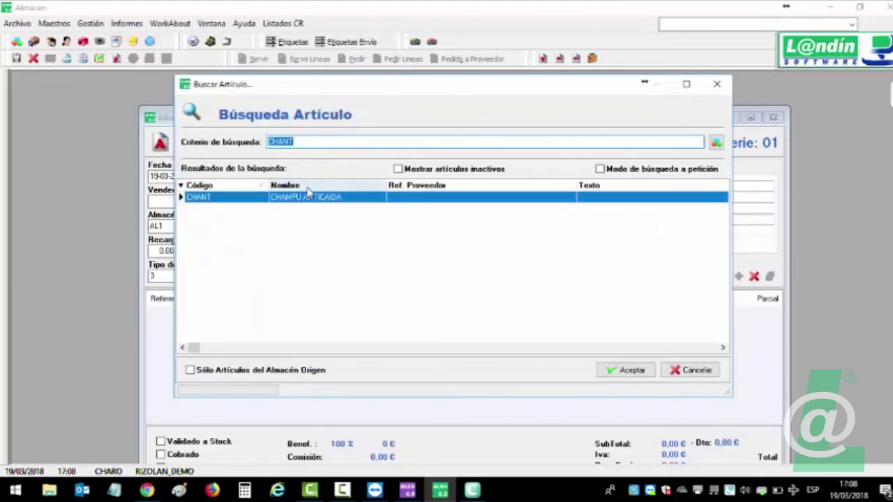
{"action": "key", "text": "BackSpace"}
{"action": "double_click", "coordinate": [307, 258]}
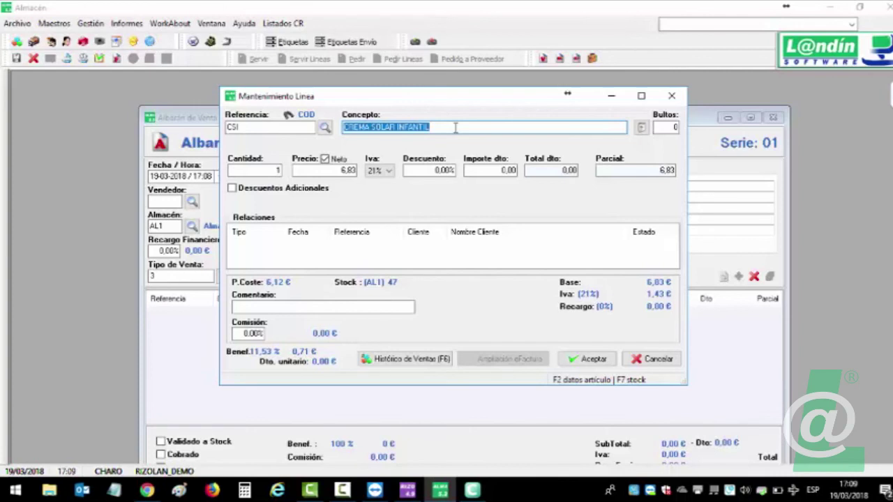
Rename the line's concept to CLASES DE TRATAMIENTOS PEDICURA, price it at 80,00 €, and add it.
{"action": "type", "text": "CLASES DE TRATAMIENTOS"}
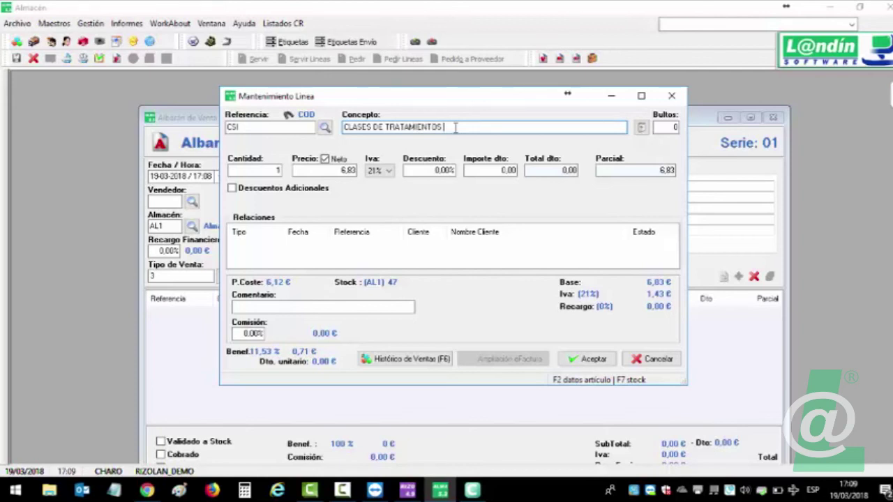
{"action": "type", "text": "A"}
{"action": "key", "text": "Tab"}
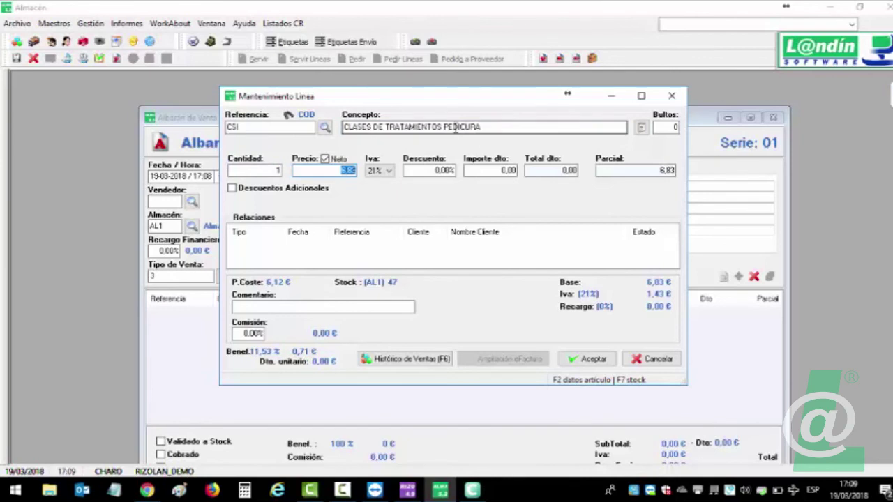
{"action": "type", "text": "80"}
{"action": "key", "text": "Tab"}
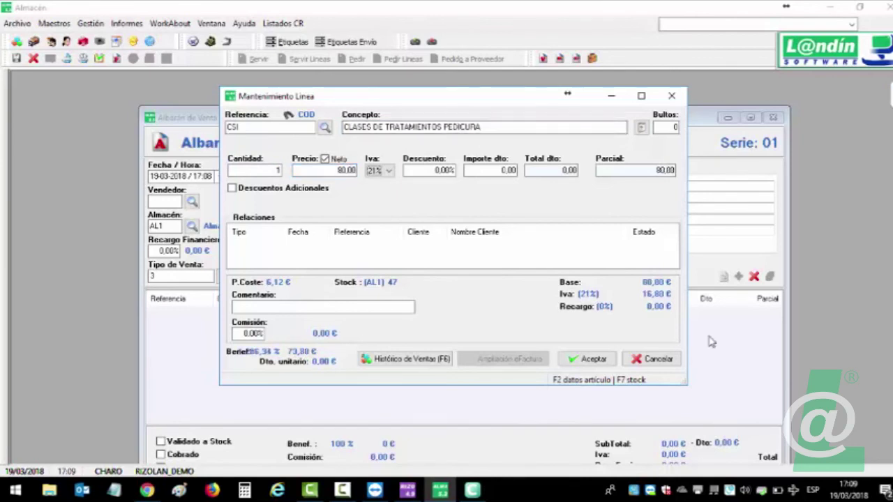
{"action": "left_click", "coordinate": [588, 359]}
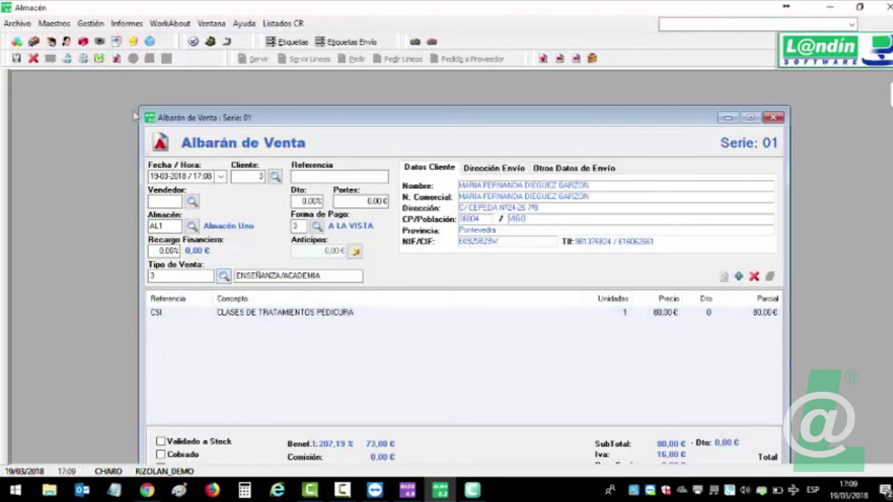
Save the delivery note and enter client 3 on the fresh blank note.
{"action": "left_click", "coordinate": [100, 59]}
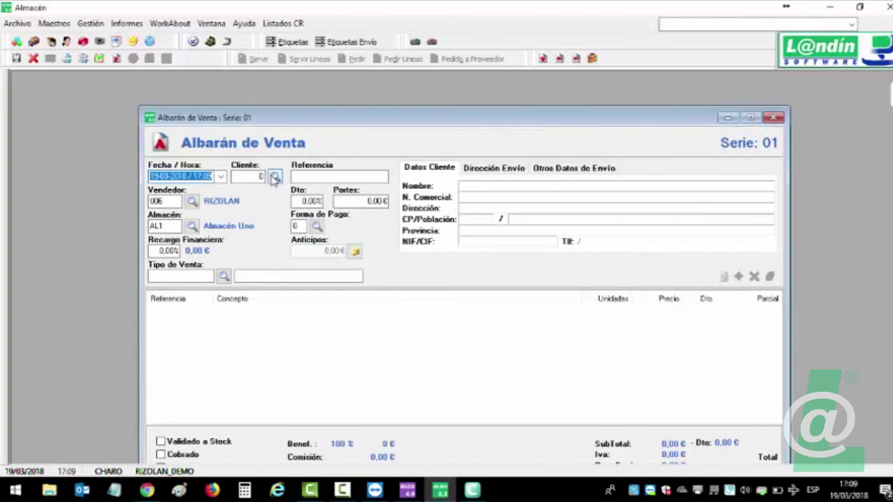
{"action": "left_click", "coordinate": [260, 178]}
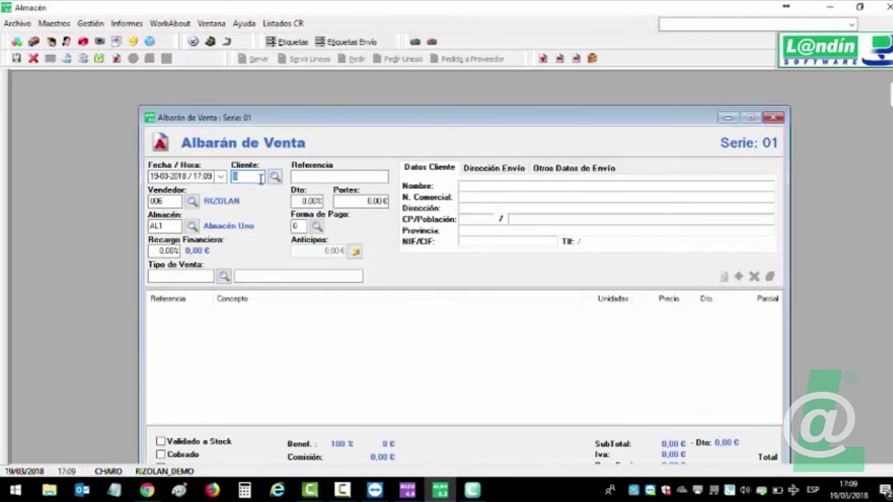
{"action": "type", "text": "3"}
{"action": "key", "text": "Return"}
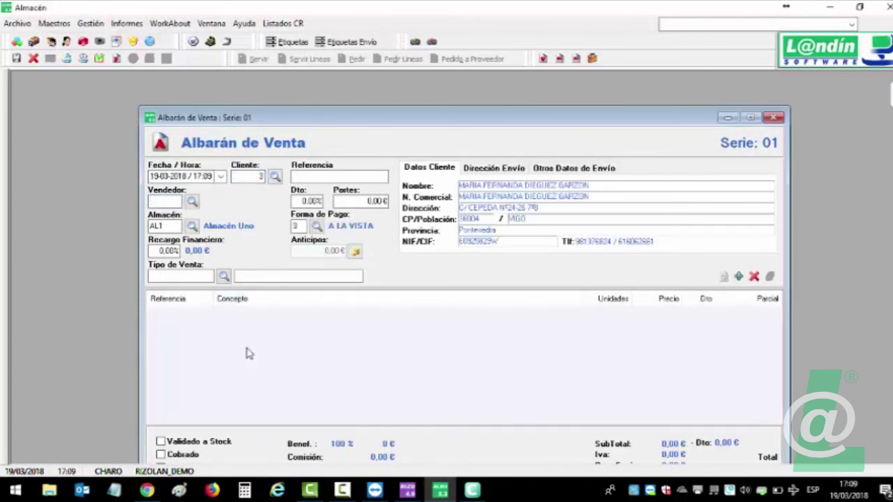
Add a line of 10 units of CREMA HIDRATACION DERMATITIS (CHD).
{"action": "double_click", "coordinate": [249, 353]}
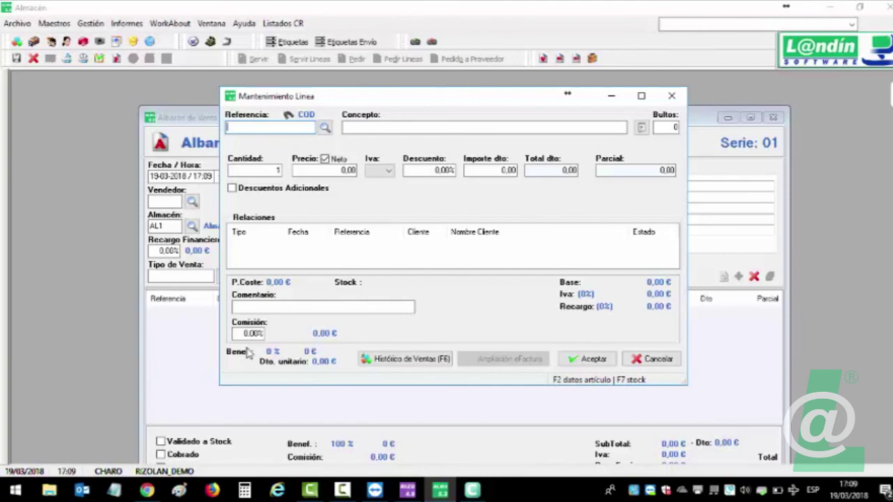
{"action": "type", "text": "CRE"}
{"action": "key", "text": "Return"}
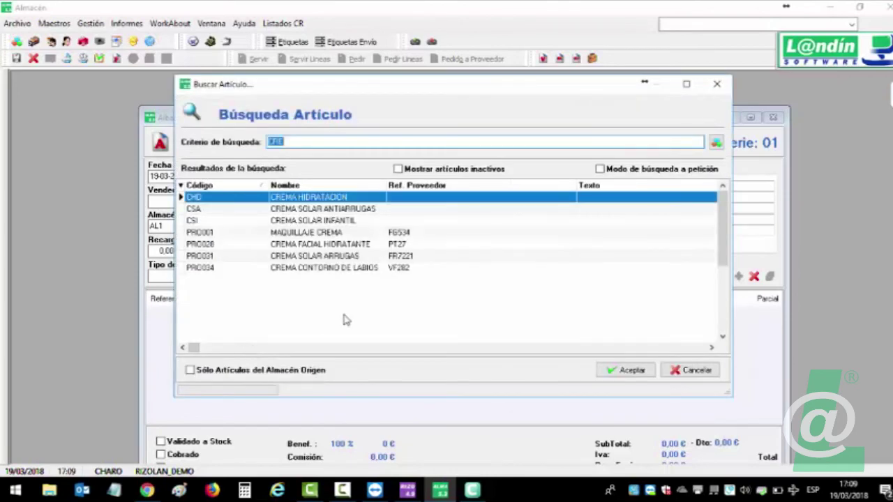
{"action": "double_click", "coordinate": [309, 198]}
{"action": "left_click", "coordinate": [276, 171]}
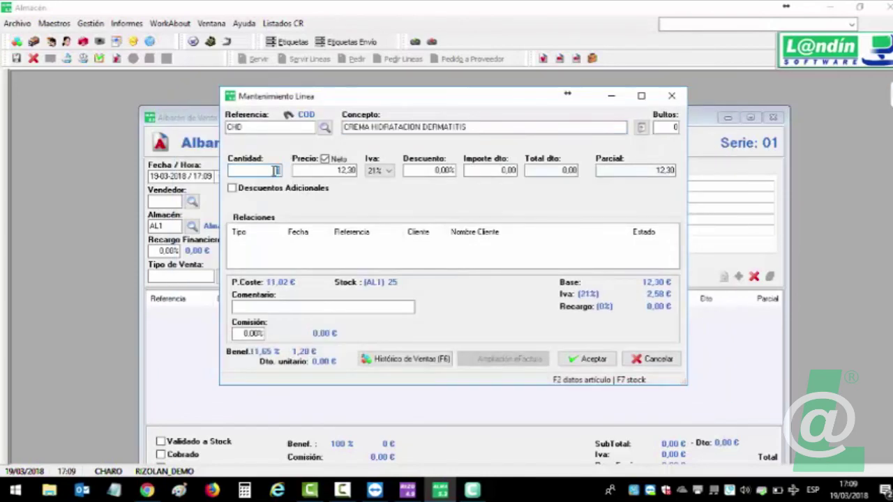
{"action": "left_click", "coordinate": [590, 359]}
Set the sale type to VENTA PRODUCTOS and save the delivery note.
{"action": "left_click", "coordinate": [224, 276]}
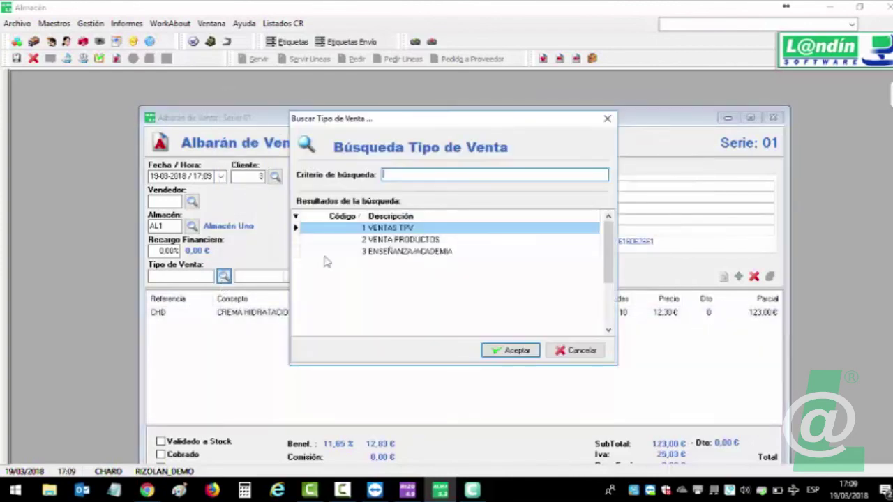
{"action": "double_click", "coordinate": [382, 240]}
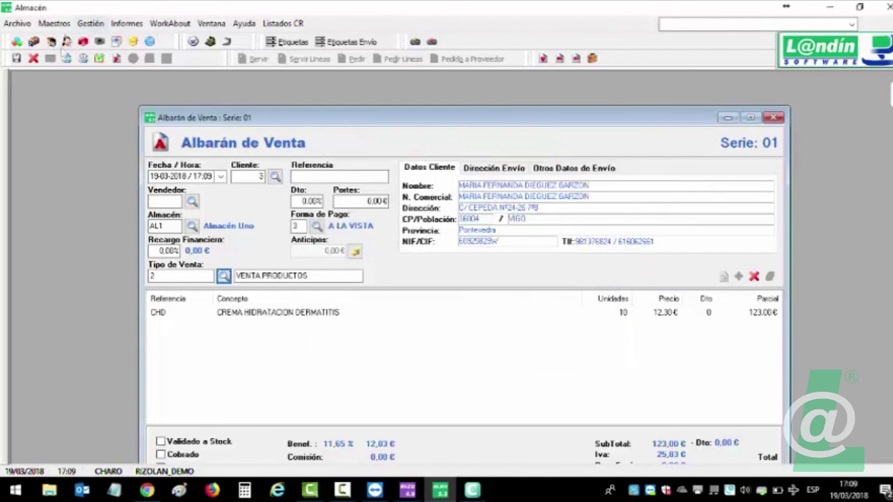
{"action": "left_click", "coordinate": [99, 58]}
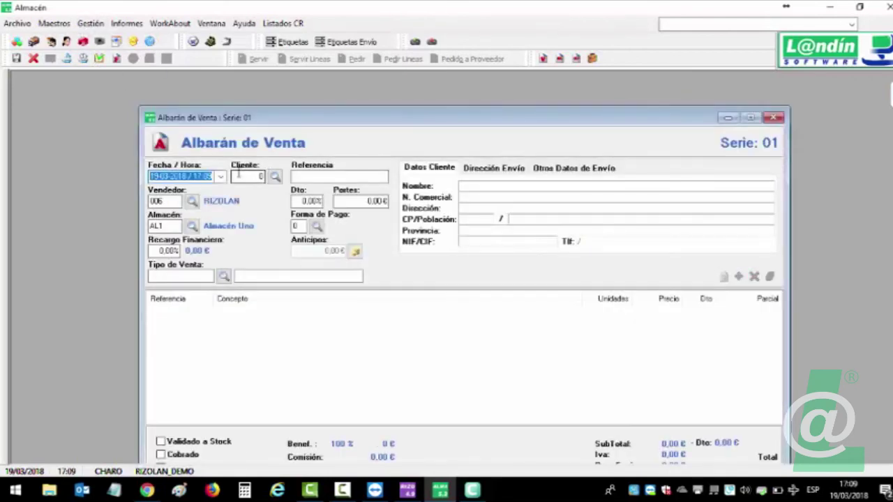
Record a client 3 delivery note, sale type VENTA PRODUCTOS, with 10 ACTIVADOR BRONCEADO, and save it.
{"action": "type", "text": "3"}
{"action": "key", "text": "Return"}
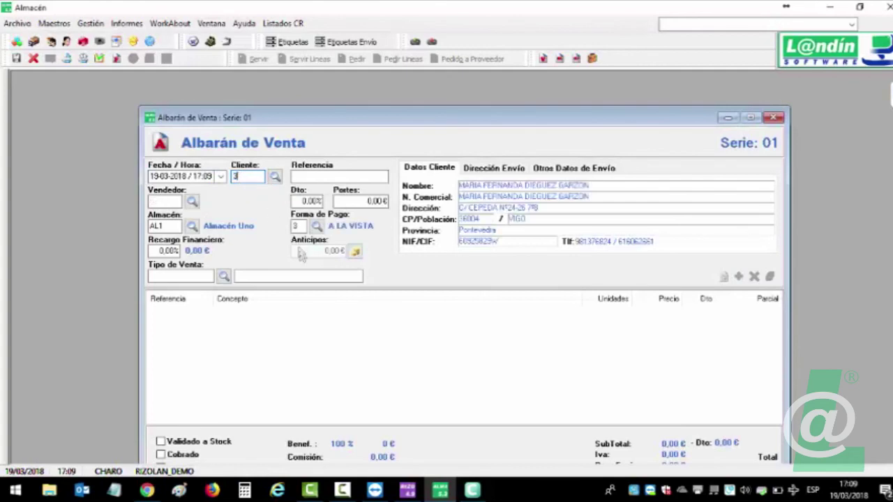
{"action": "left_click", "coordinate": [223, 277]}
{"action": "double_click", "coordinate": [401, 239]}
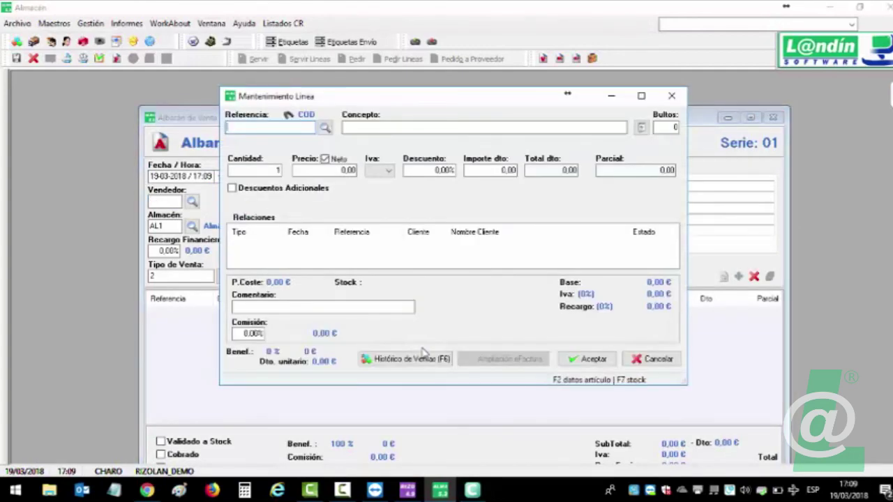
{"action": "key", "text": "Return"}
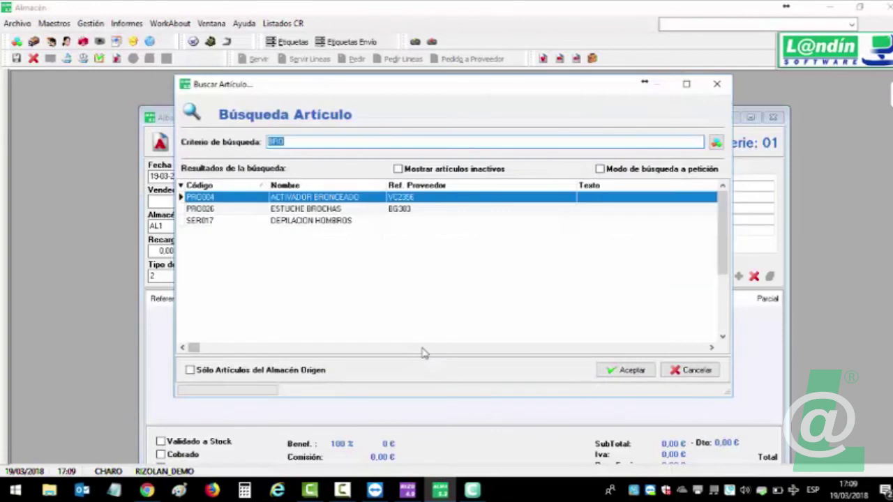
{"action": "key", "text": "Return"}
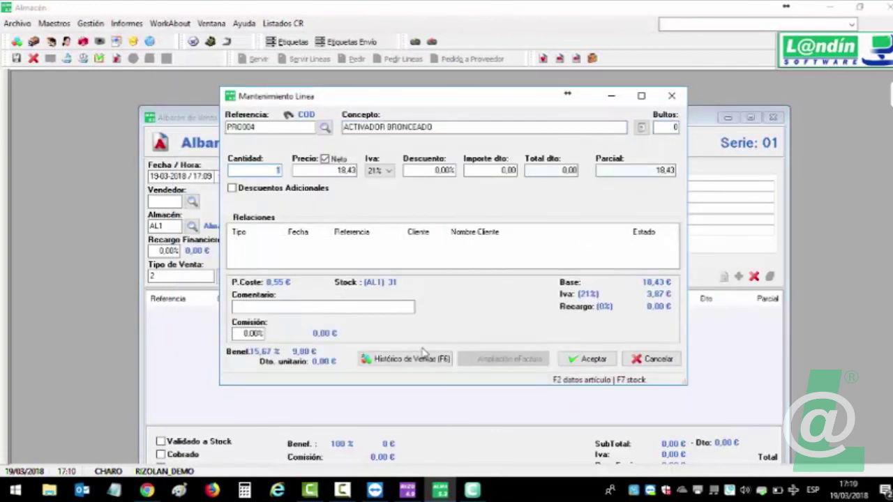
{"action": "left_click", "coordinate": [567, 362]}
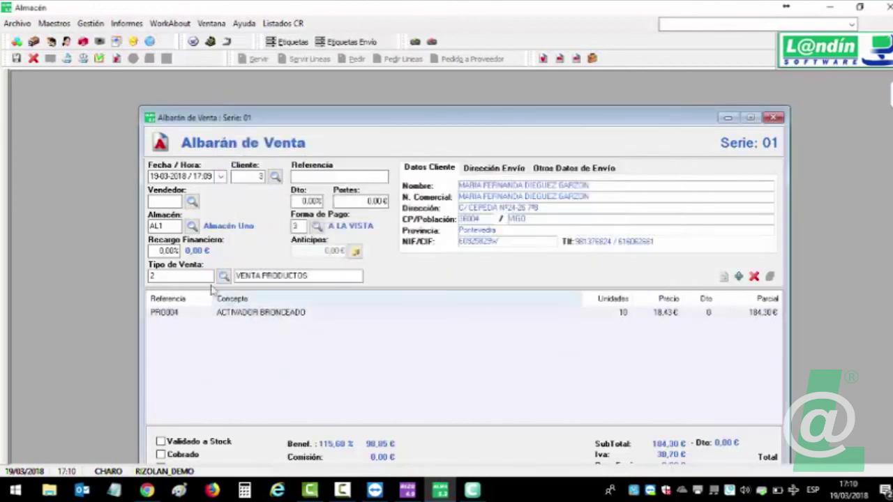
{"action": "left_click", "coordinate": [100, 59]}
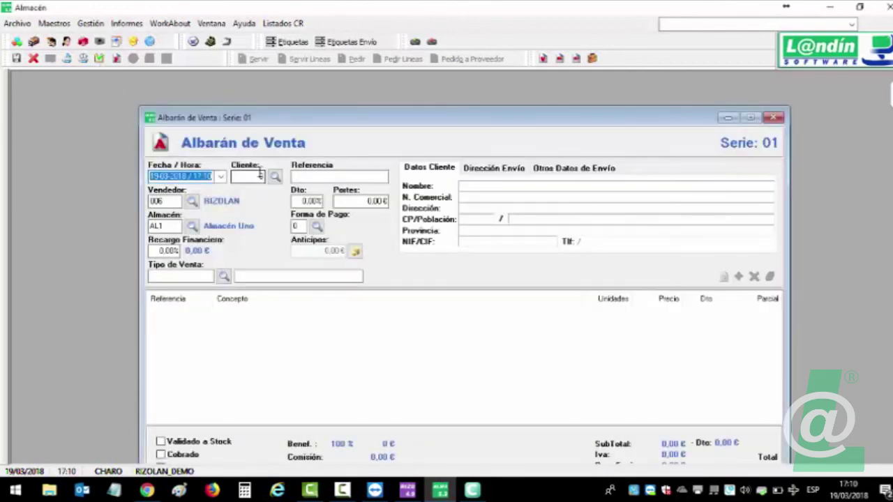
Record and save a client 3 delivery note with 5 ESTUCHE BROCHAS, then close the form.
{"action": "type", "text": "3"}
{"action": "key", "text": "Return"}
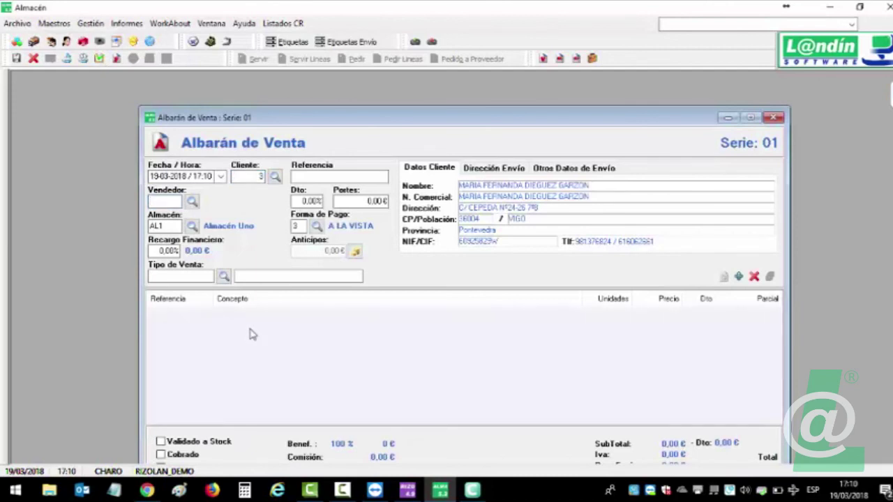
{"action": "double_click", "coordinate": [251, 337]}
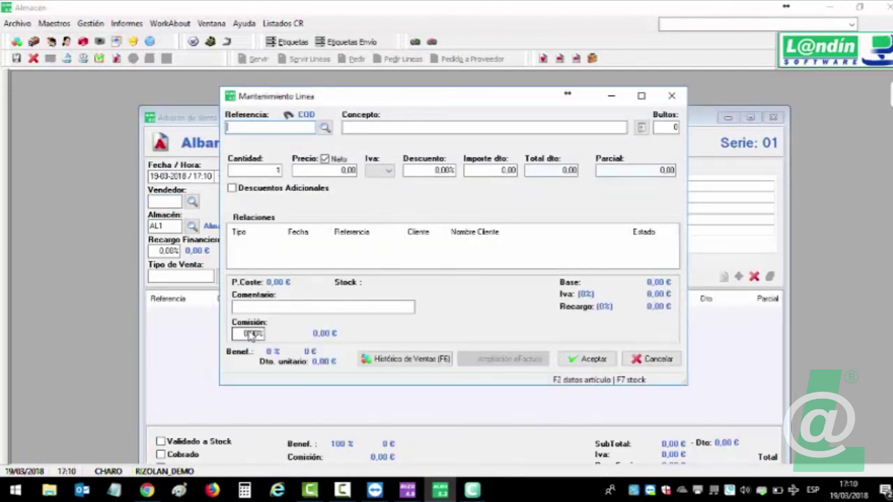
{"action": "type", "text": "BROC"}
{"action": "key", "text": "Return"}
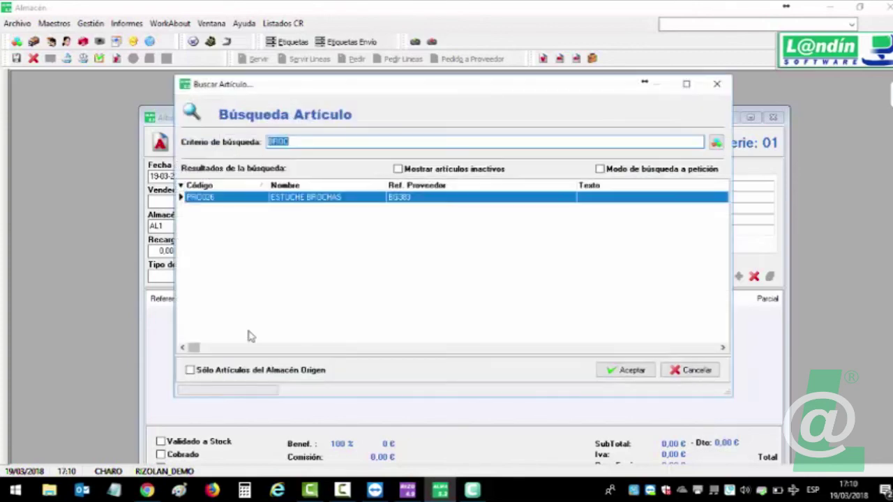
{"action": "double_click", "coordinate": [307, 198]}
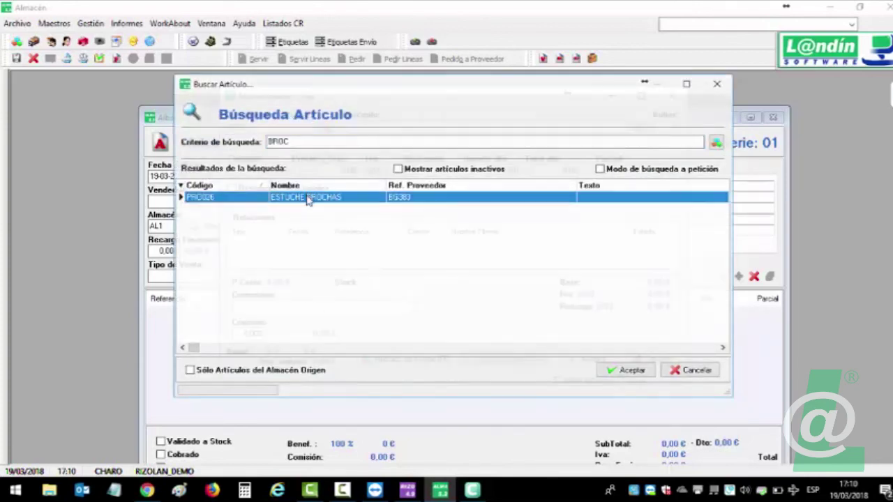
{"action": "left_click", "coordinate": [264, 173]}
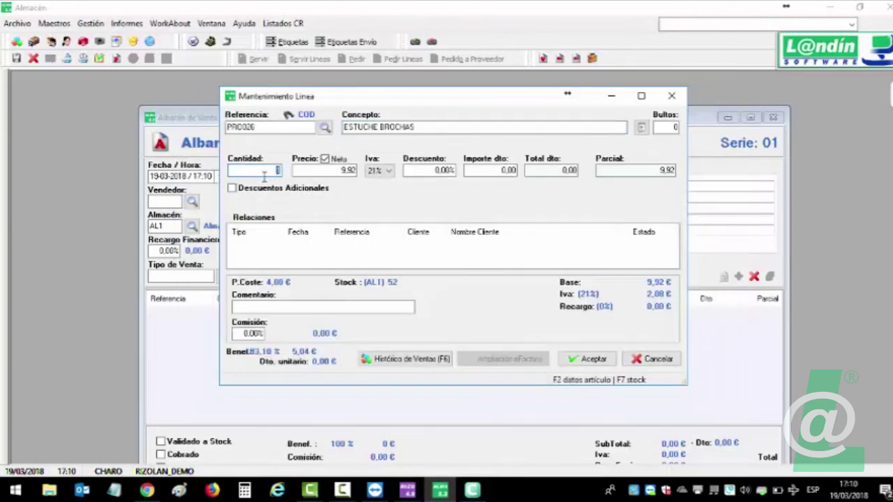
{"action": "left_click", "coordinate": [565, 363]}
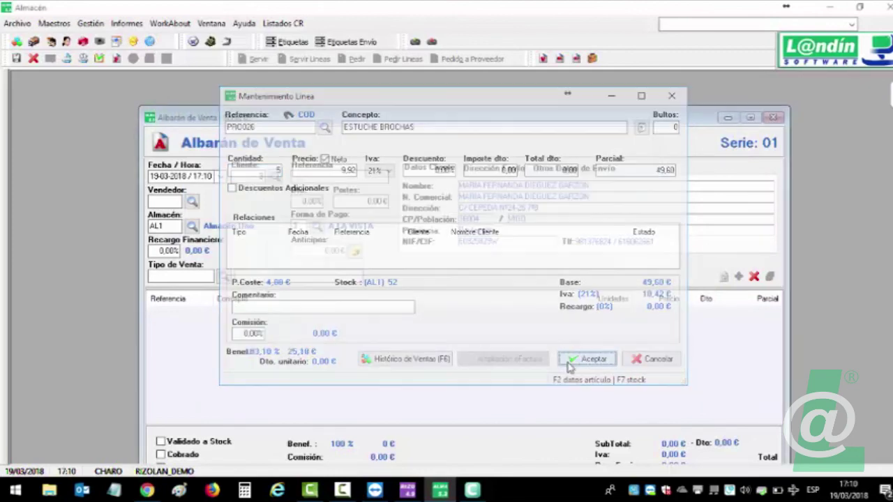
{"action": "left_click", "coordinate": [99, 59]}
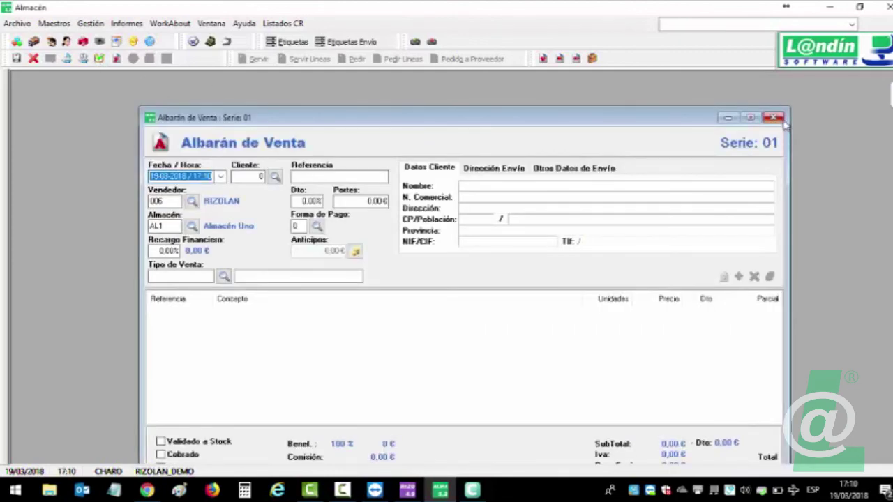
{"action": "left_click", "coordinate": [774, 117]}
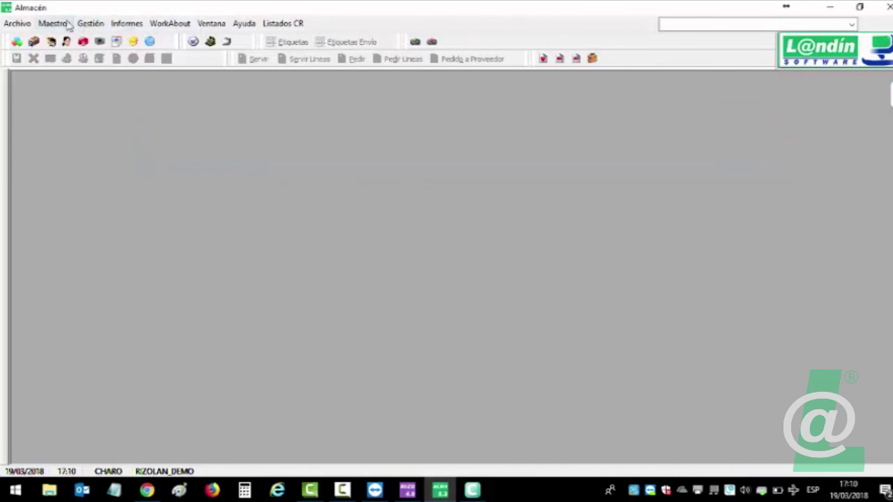
Open the outgoing sales documents list filtered to client 3.
{"action": "left_click", "coordinate": [90, 23]}
{"action": "mouse_move", "coordinate": [99, 40]}
{"action": "left_click", "coordinate": [255, 38]}
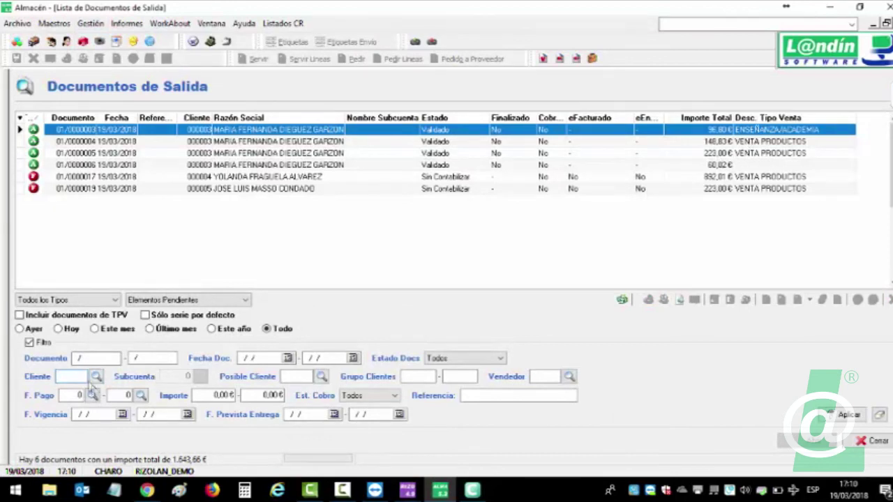
{"action": "type", "text": "3"}
{"action": "key", "text": "Tab"}
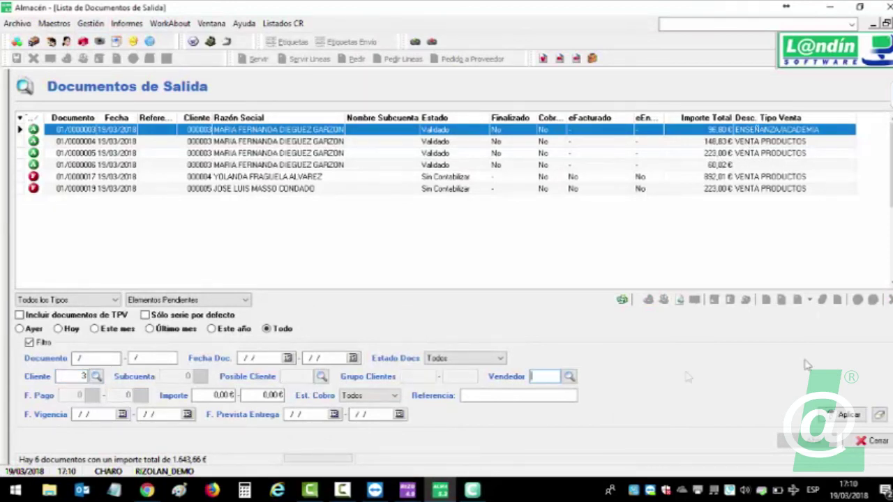
{"action": "left_click", "coordinate": [845, 415]}
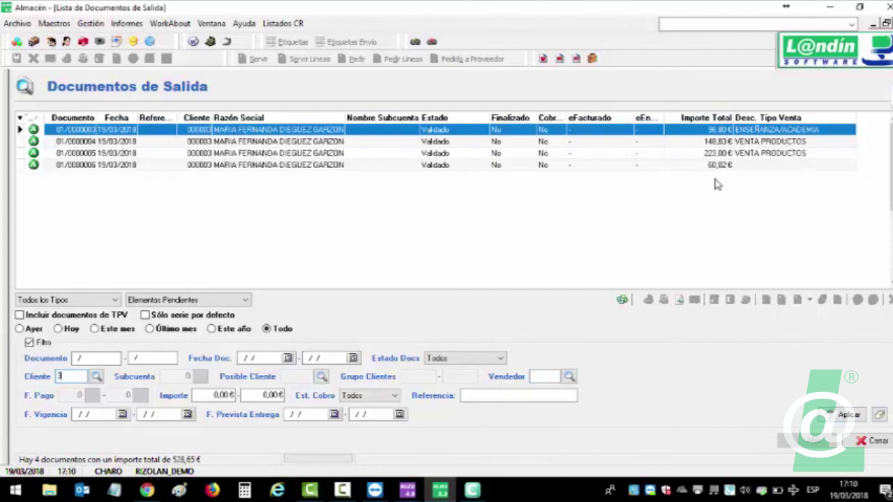
Select delivery notes 01/0000006 and 01/0000003 in the list.
{"action": "left_click", "coordinate": [799, 168]}
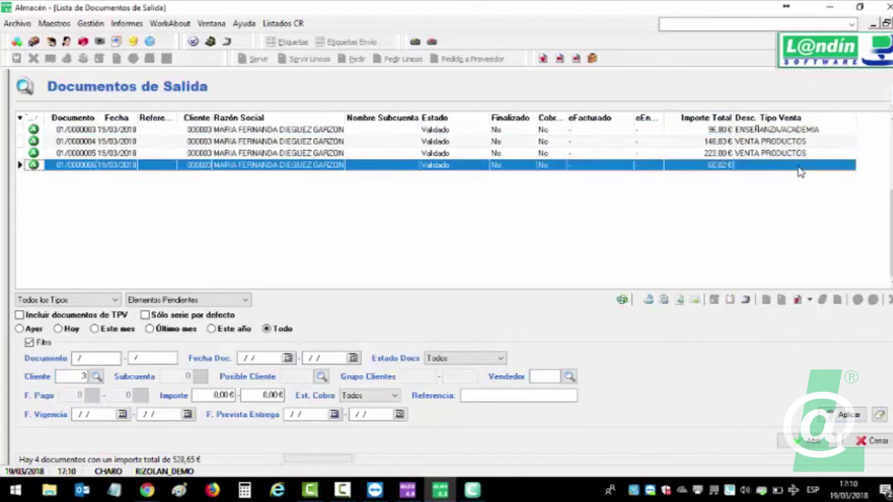
{"action": "left_click", "coordinate": [779, 133]}
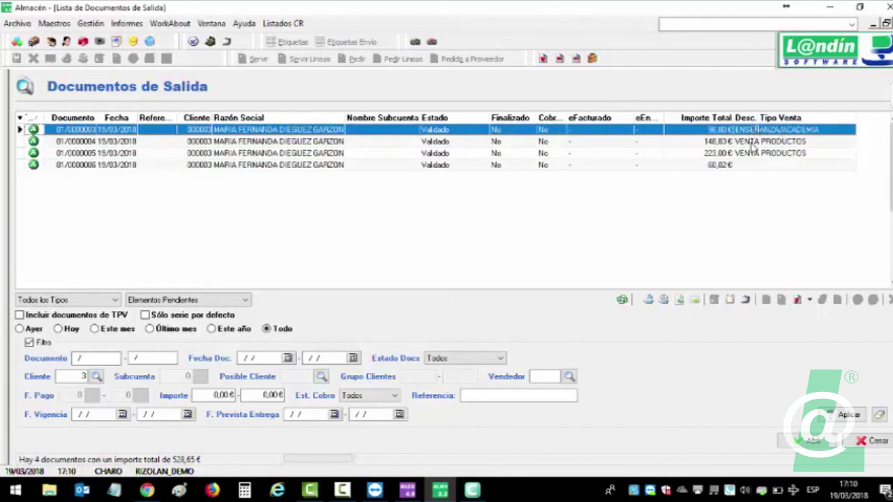
{"action": "left_click", "coordinate": [755, 143]}
{"action": "left_click", "coordinate": [759, 131]}
Select all four delivery notes and invoice them into the same series dated 19/03/2018.
{"action": "left_click", "coordinate": [642, 143], "text": "ctrl"}
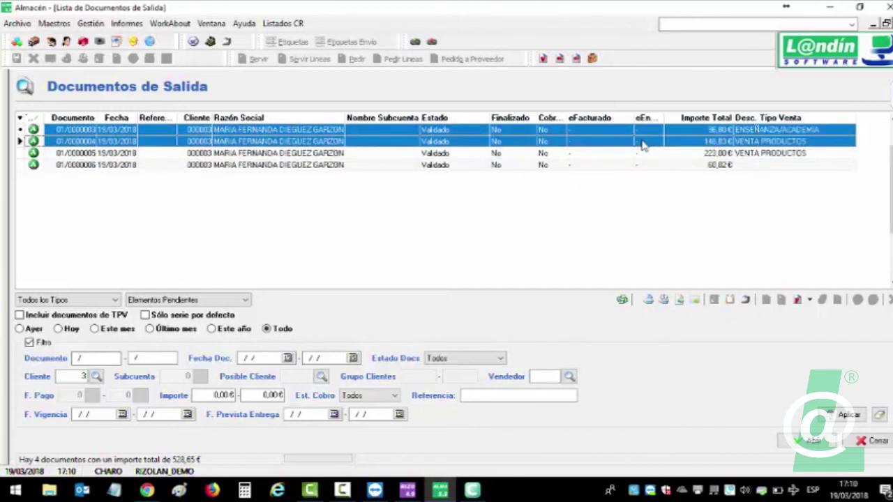
{"action": "right_click", "coordinate": [641, 143]}
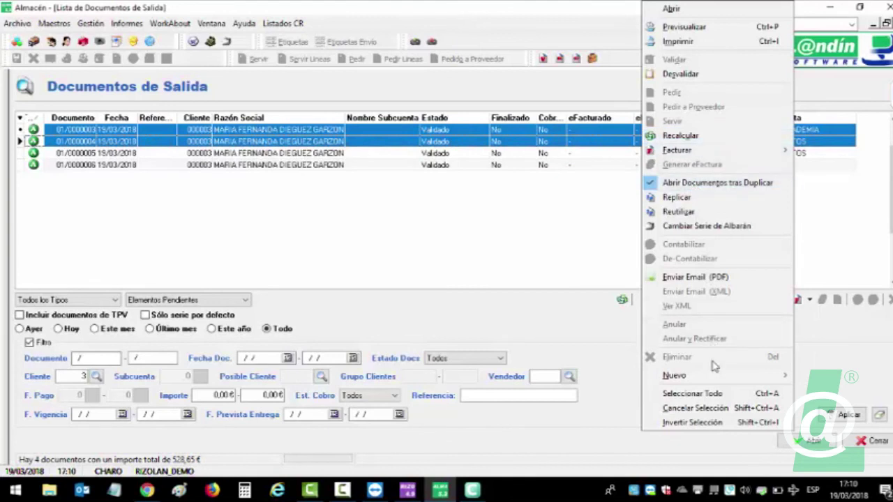
{"action": "left_click", "coordinate": [707, 394]}
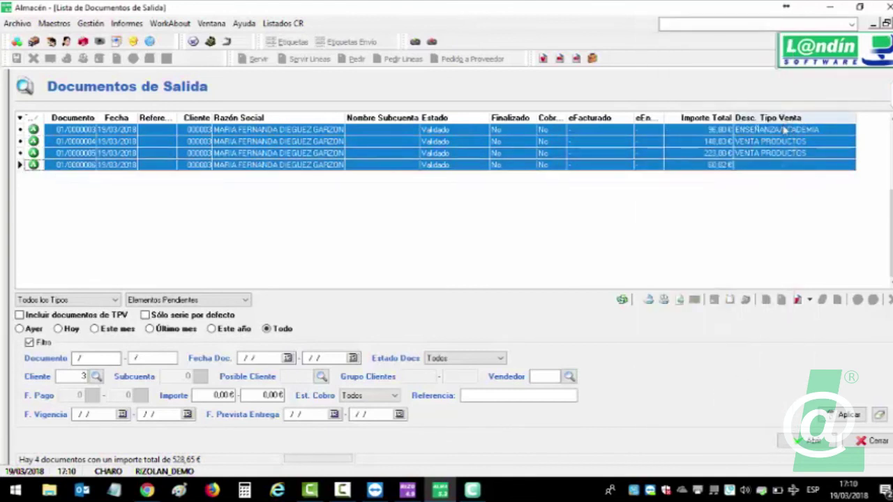
{"action": "right_click", "coordinate": [124, 162]}
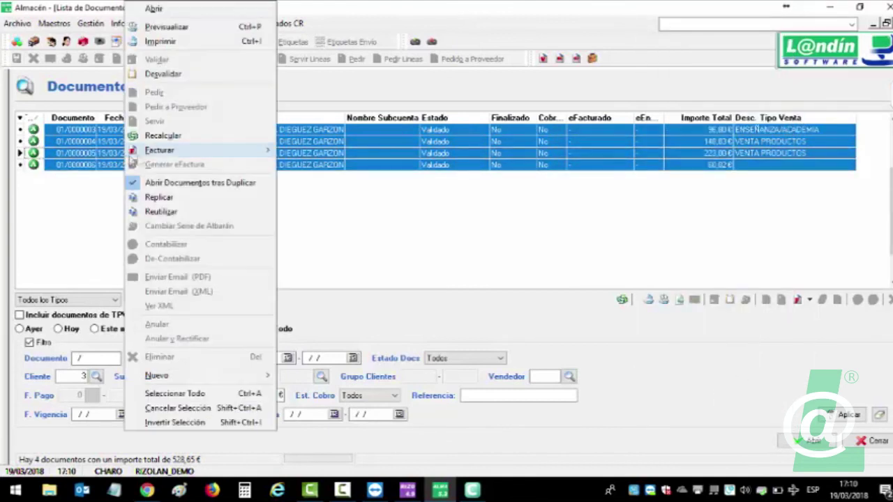
{"action": "mouse_move", "coordinate": [164, 154]}
{"action": "left_click", "coordinate": [326, 151]}
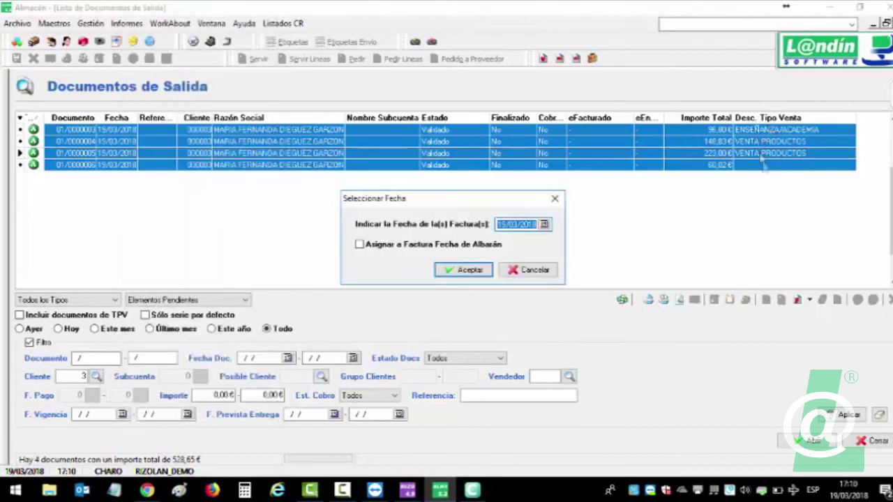
{"action": "left_click", "coordinate": [466, 270]}
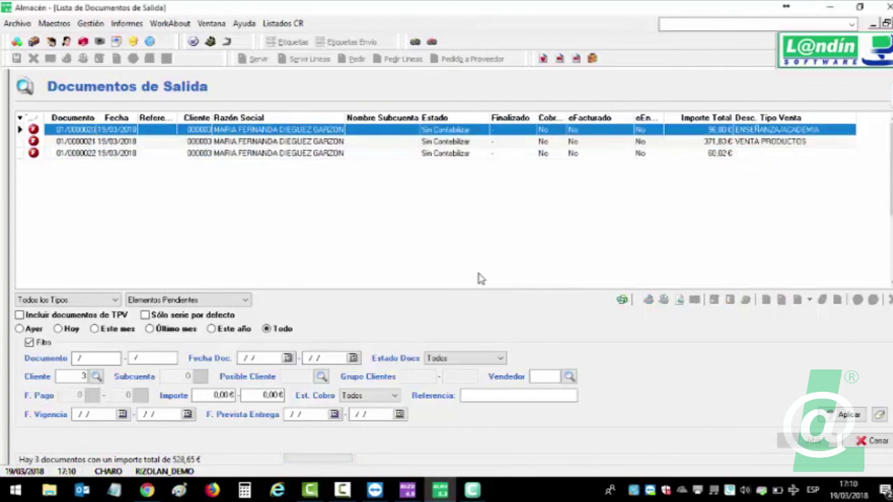
Open and inspect invoices 01/0000020, 01/0000022 and 01/0000021.
{"action": "double_click", "coordinate": [741, 136]}
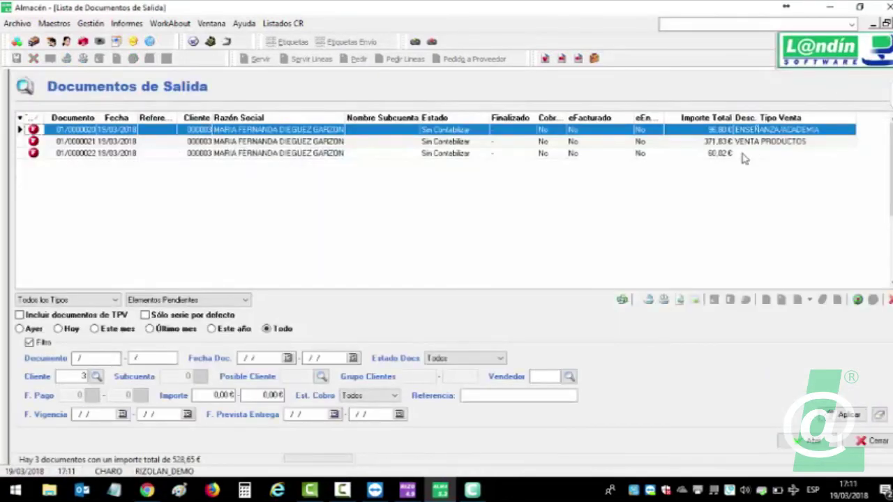
{"action": "double_click", "coordinate": [740, 152]}
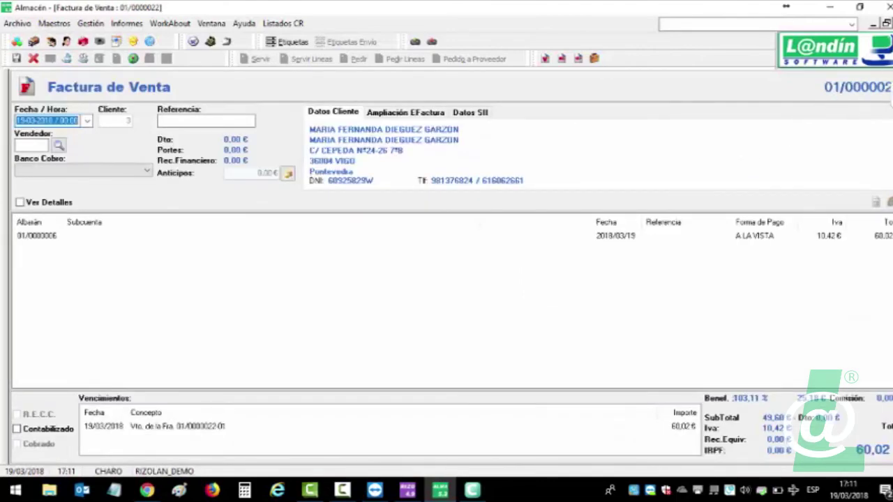
{"action": "key", "text": "Escape"}
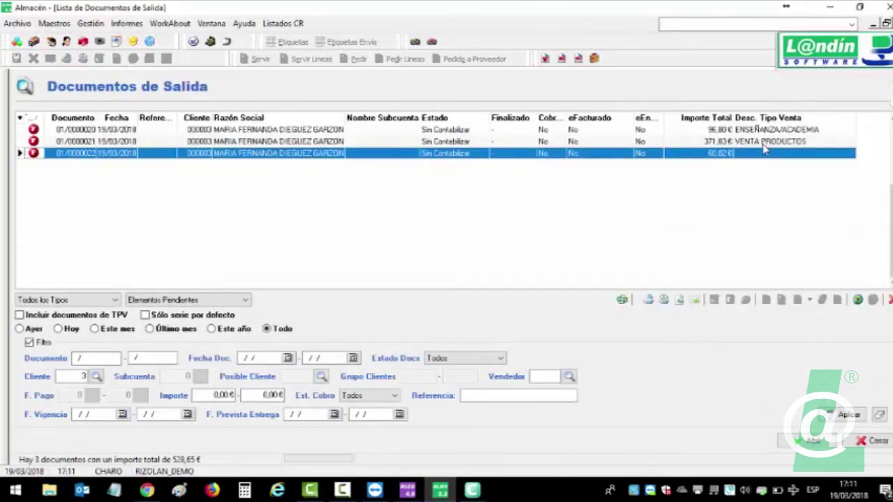
{"action": "double_click", "coordinate": [764, 143]}
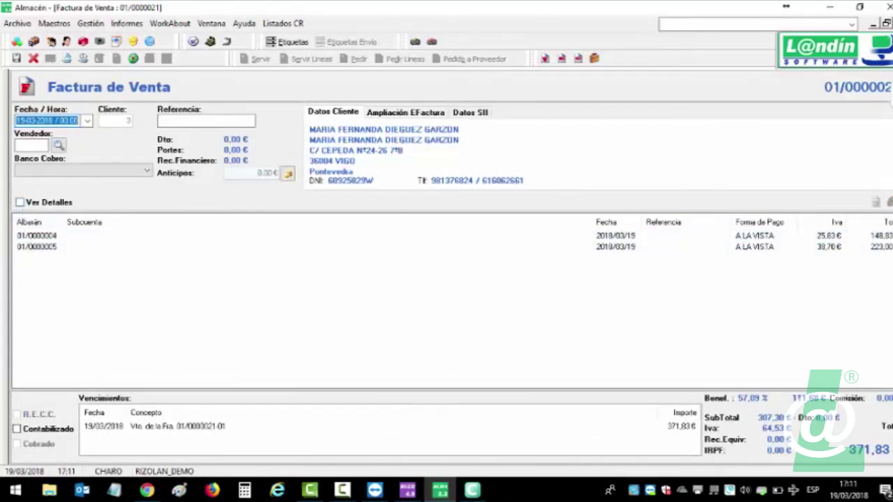
{"action": "key", "text": "Escape"}
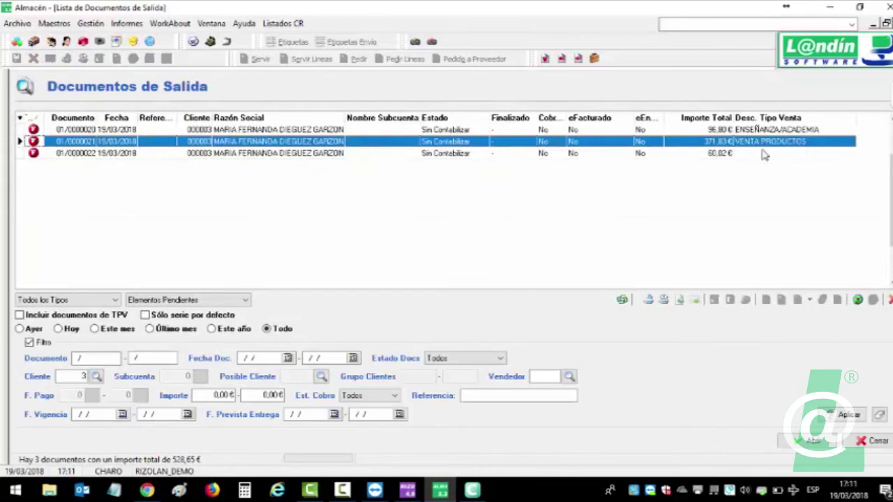
View invoice 01/0000022's SII sale type lookup, cancel it, and close the invoice.
{"action": "left_click", "coordinate": [734, 155]}
{"action": "double_click", "coordinate": [155, 152]}
{"action": "left_click", "coordinate": [464, 112]}
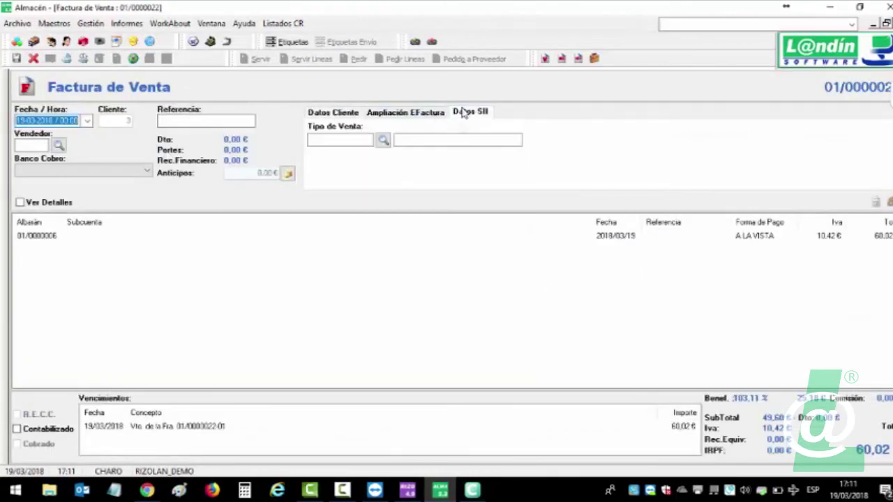
{"action": "left_click", "coordinate": [383, 140]}
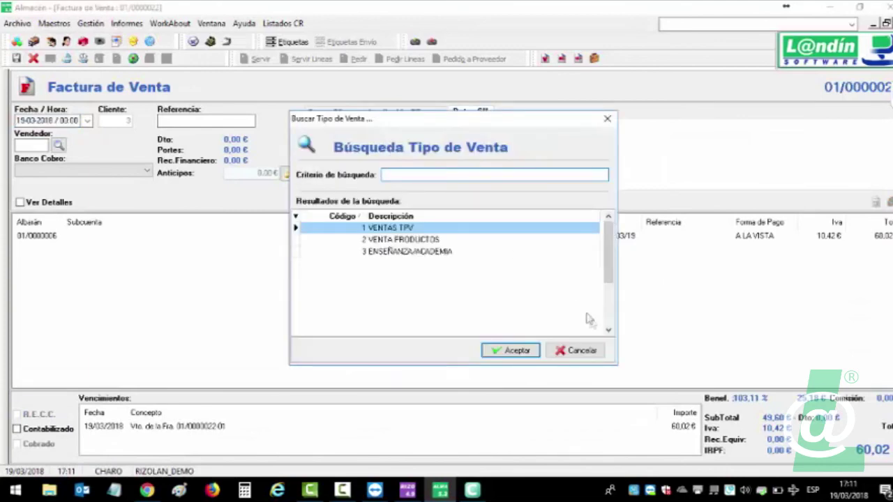
{"action": "left_click", "coordinate": [595, 353]}
{"action": "key", "text": "Escape"}
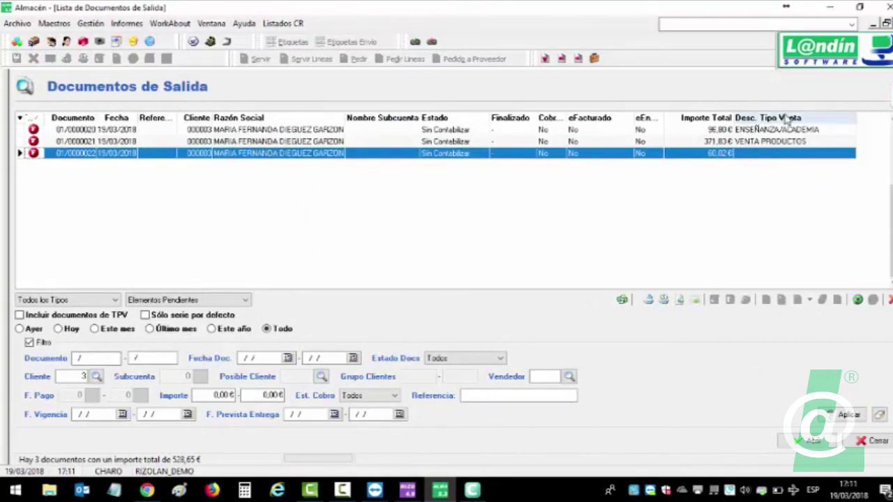
Hide and then re-show the Desc. Tipo Venta column in the list.
{"action": "left_click", "coordinate": [21, 120]}
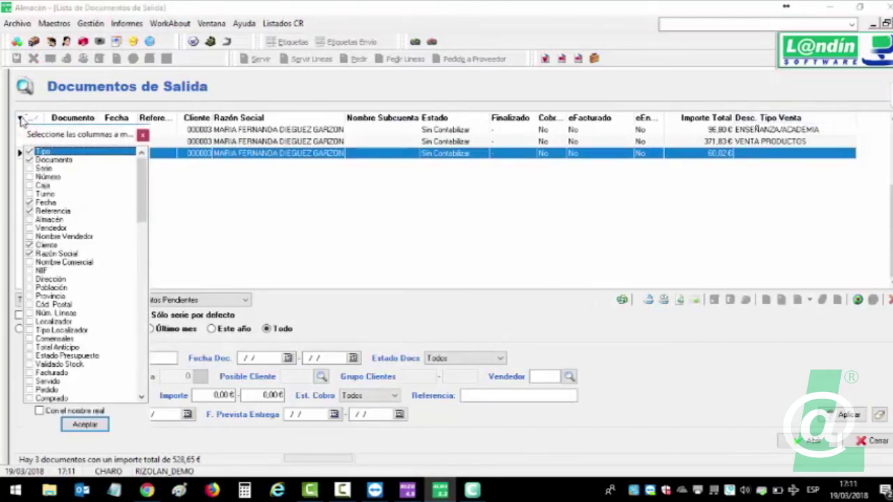
{"action": "left_click_drag", "start_coordinate": [144, 185], "coordinate": [146, 387]}
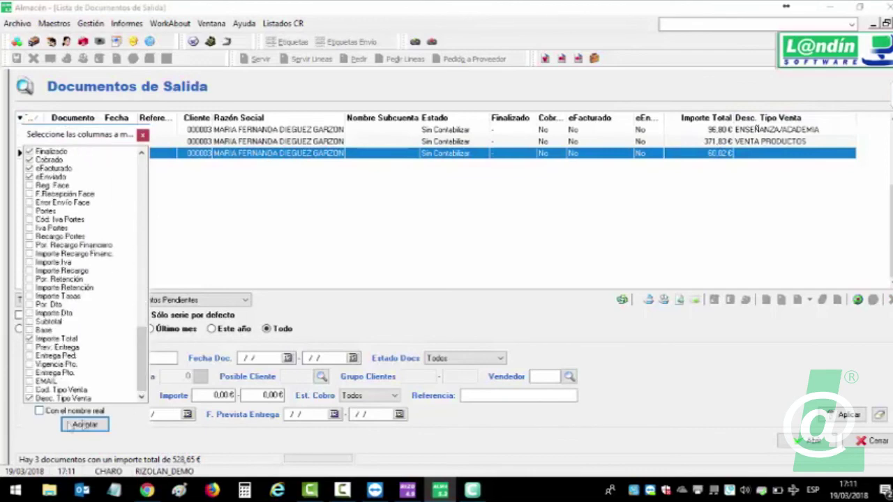
{"action": "left_click", "coordinate": [30, 399]}
{"action": "left_click", "coordinate": [85, 424]}
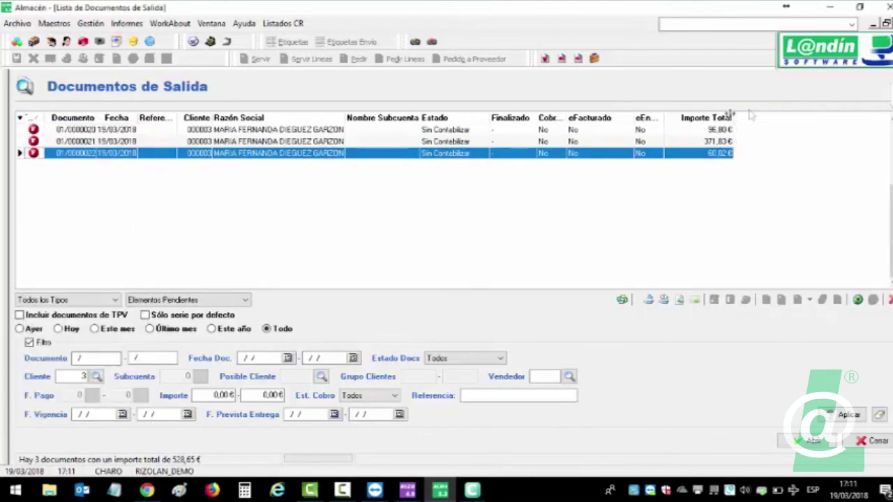
{"action": "left_click", "coordinate": [20, 118]}
{"action": "left_click_drag", "start_coordinate": [147, 188], "coordinate": [146, 370]}
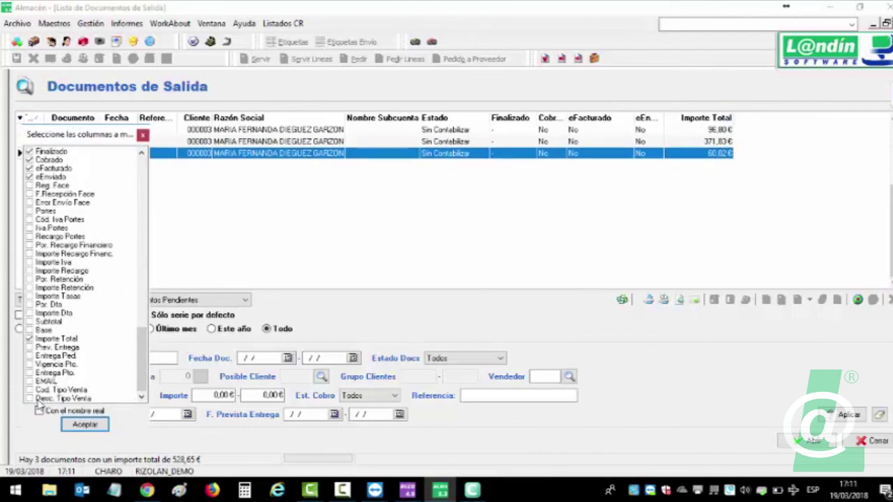
{"action": "left_click", "coordinate": [32, 398]}
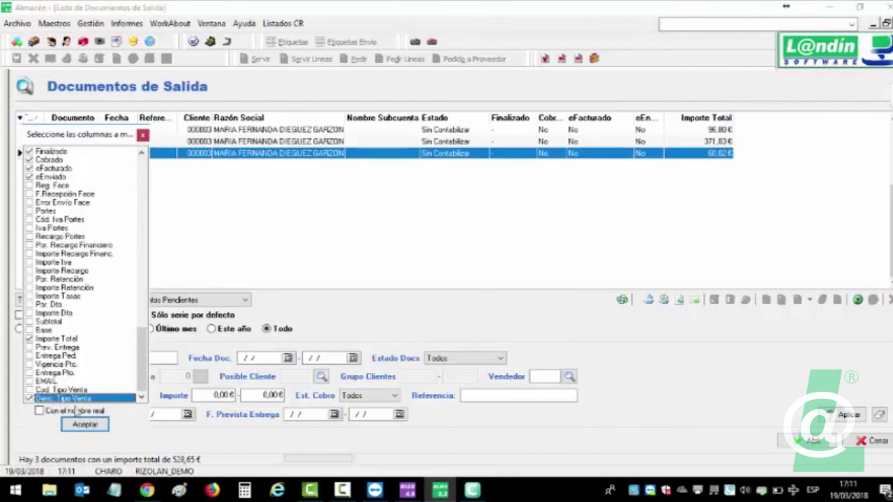
{"action": "left_click", "coordinate": [85, 424]}
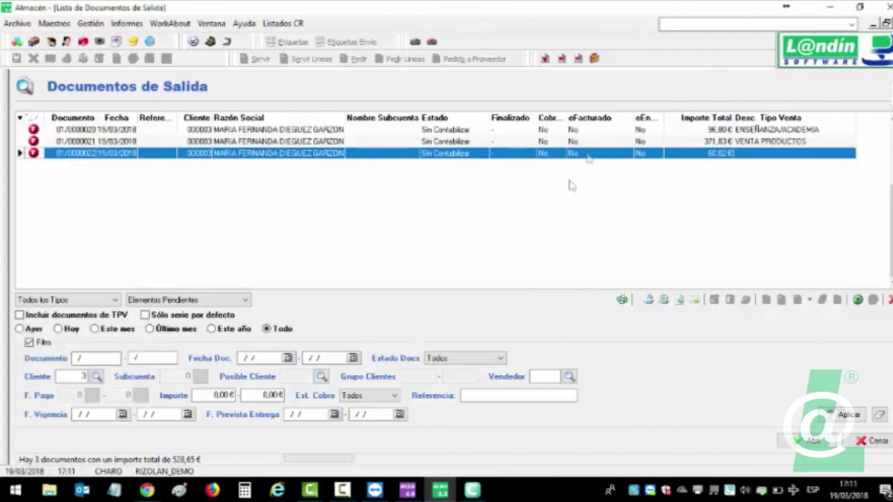
Step through invoices 01/0000020, 01/0000021 and 01/0000022 in the list.
{"action": "left_click", "coordinate": [773, 141]}
{"action": "left_click", "coordinate": [779, 130]}
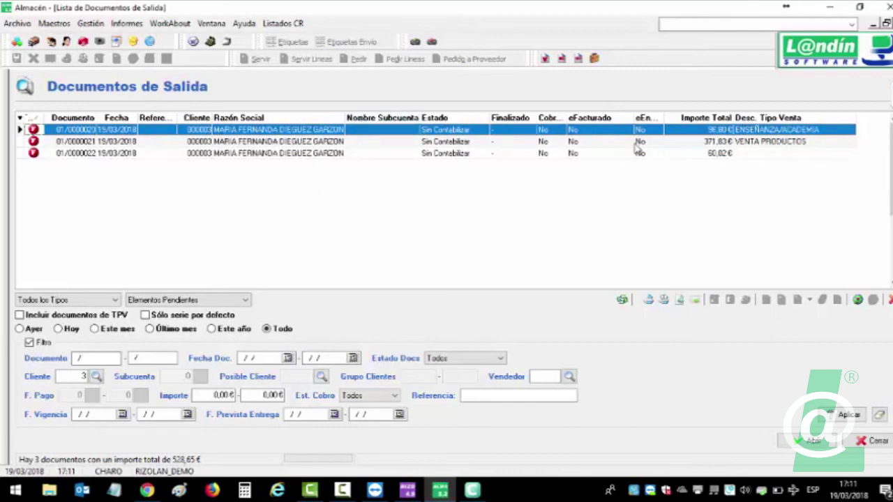
{"action": "left_click", "coordinate": [808, 153]}
{"action": "left_click", "coordinate": [796, 142]}
{"action": "left_click", "coordinate": [795, 131]}
{"action": "left_click", "coordinate": [793, 143]}
{"action": "left_click", "coordinate": [794, 155]}
Recheck invoice 01/0000022's SII data, then sort the list by Desc. Tipo Venta.
{"action": "double_click", "coordinate": [792, 154]}
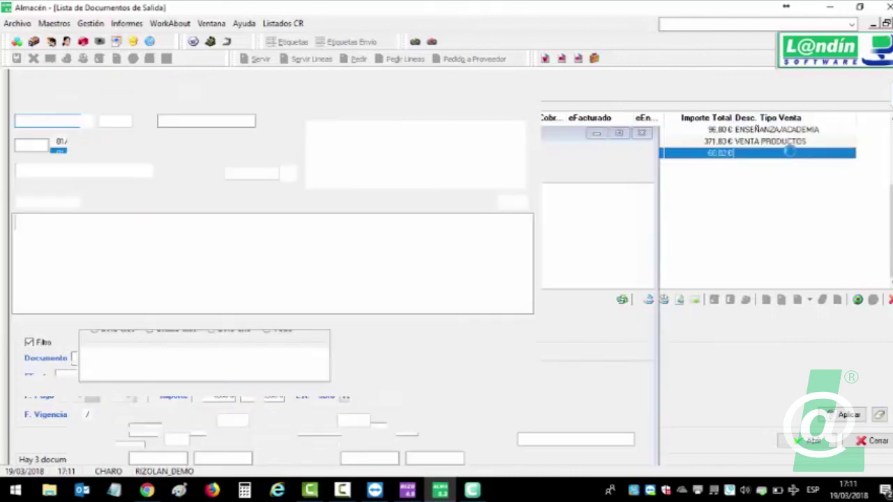
{"action": "left_click", "coordinate": [484, 114]}
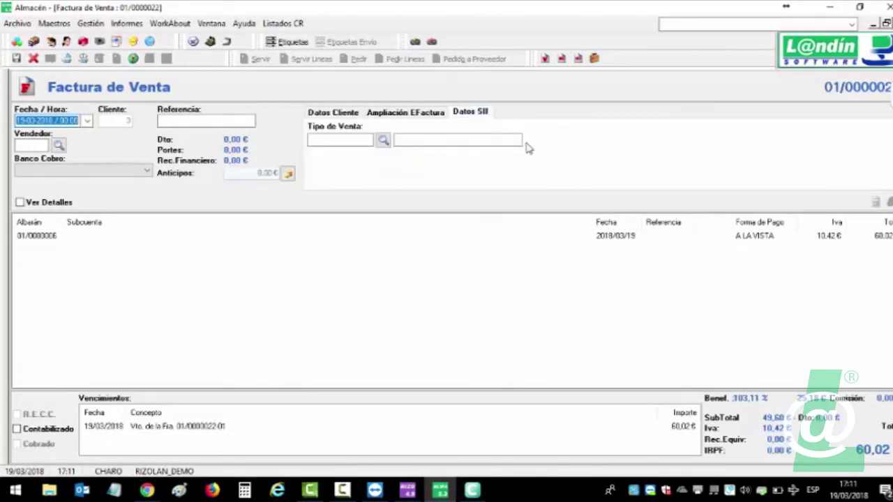
{"action": "left_click", "coordinate": [872, 23]}
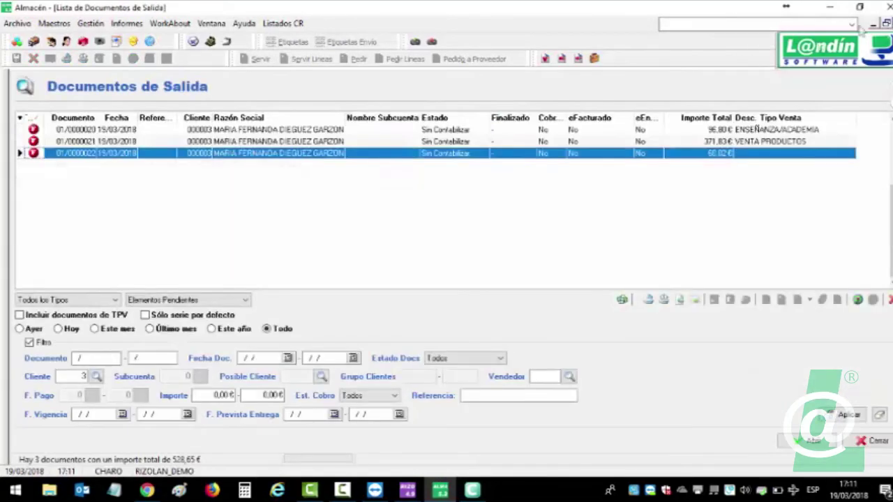
{"action": "left_click", "coordinate": [790, 118]}
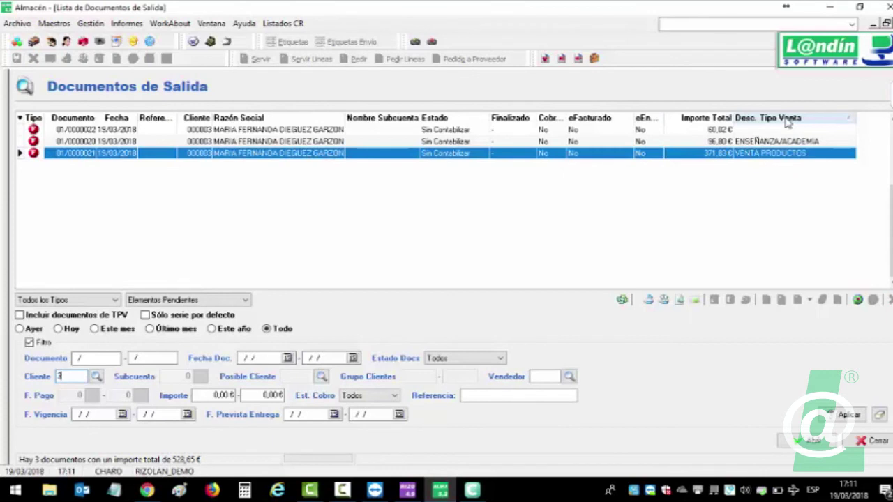
Toggle the list's sort order on the sale type description column.
{"action": "left_click", "coordinate": [789, 119]}
{"action": "left_click", "coordinate": [787, 120]}
{"action": "left_click", "coordinate": [780, 118]}
{"action": "left_click", "coordinate": [776, 119]}
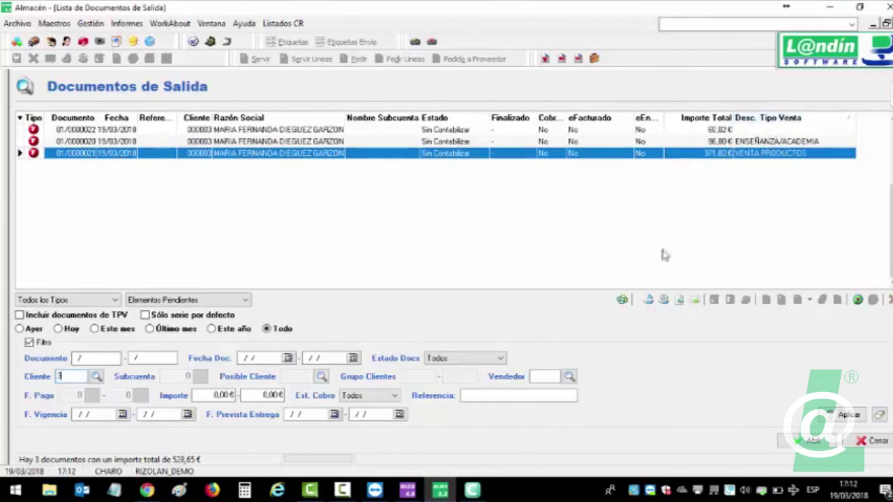
Select all three invoices and post them to accounting without their due dates.
{"action": "left_click", "coordinate": [143, 134], "text": "ctrl"}
{"action": "right_click", "coordinate": [143, 134]}
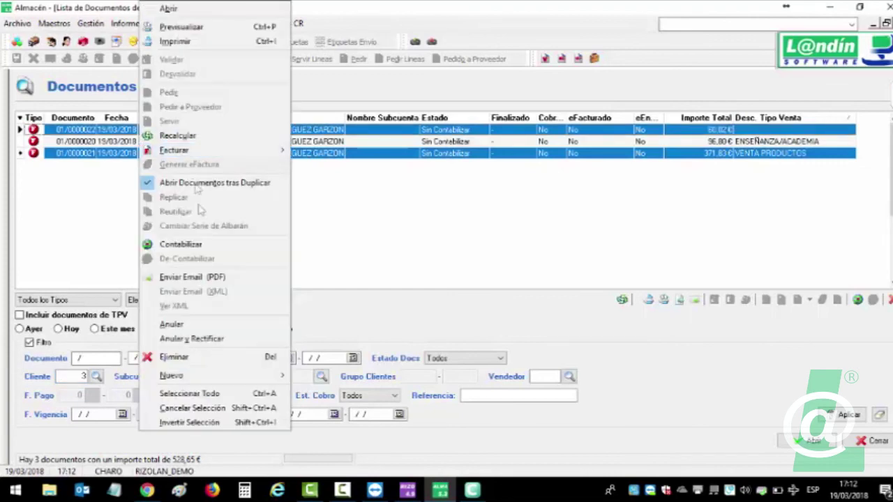
{"action": "left_click", "coordinate": [209, 394]}
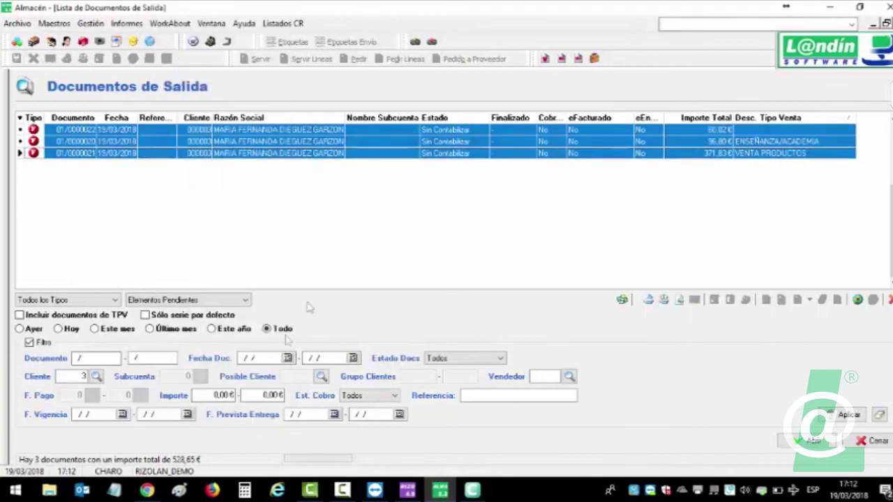
{"action": "right_click", "coordinate": [325, 156]}
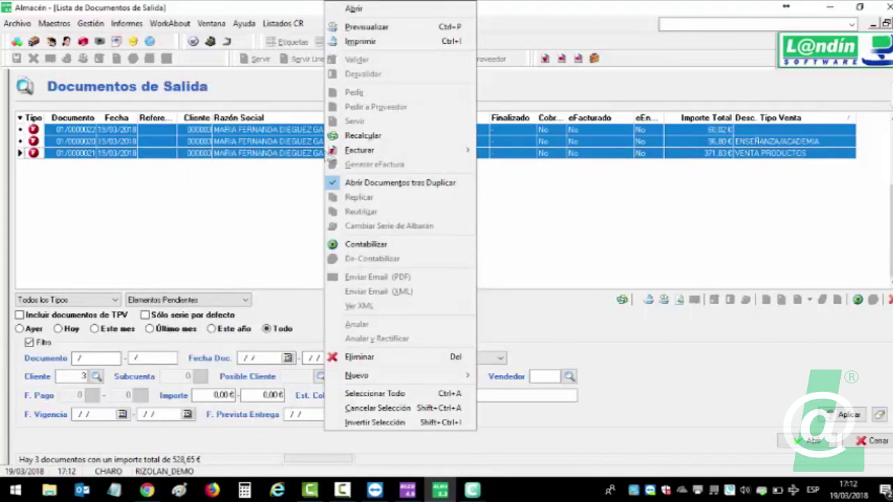
{"action": "left_click", "coordinate": [395, 246]}
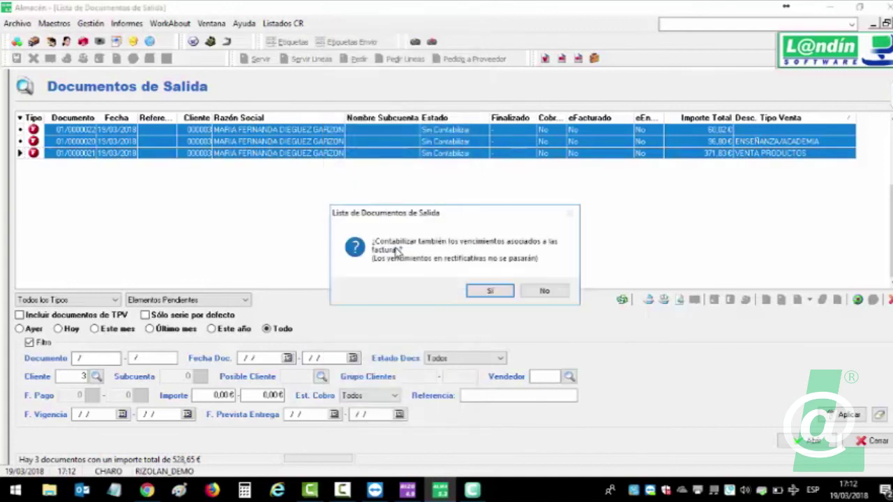
{"action": "left_click", "coordinate": [526, 290]}
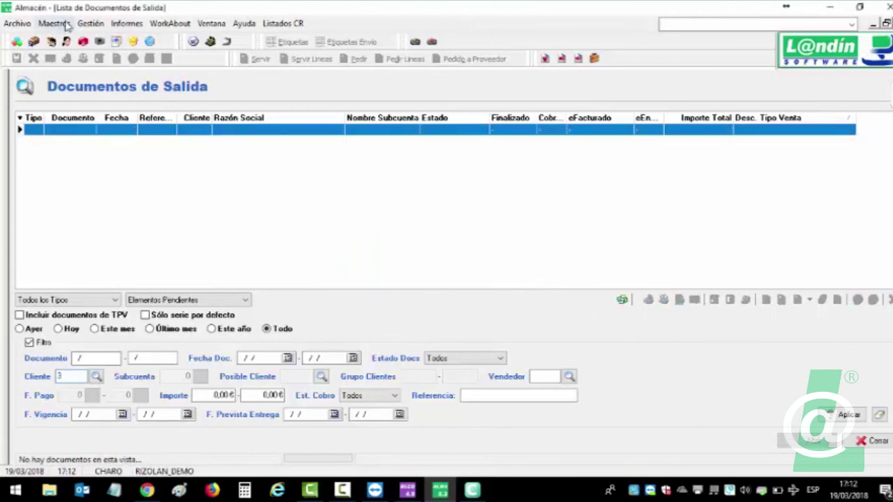
{"action": "left_click", "coordinate": [90, 23]}
In Enlace A3, list the pending invoices for 00010 and shorten the export path.
{"action": "left_click", "coordinate": [111, 114]}
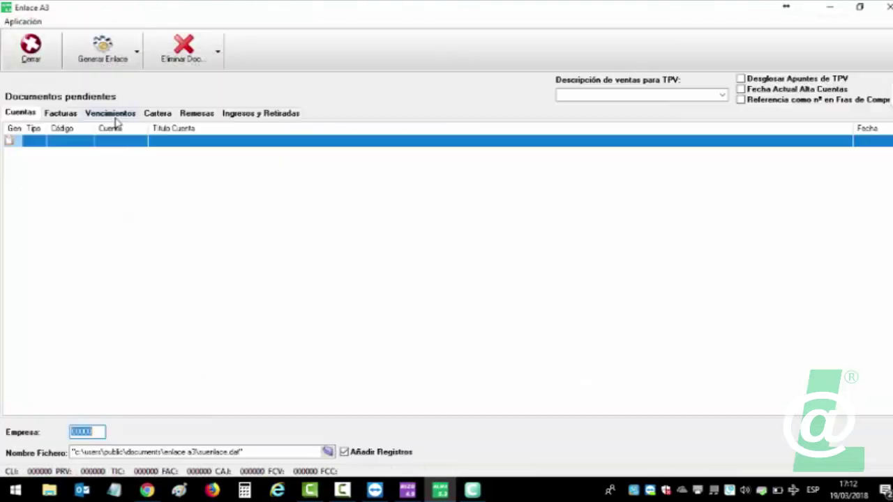
{"action": "left_click", "coordinate": [77, 114]}
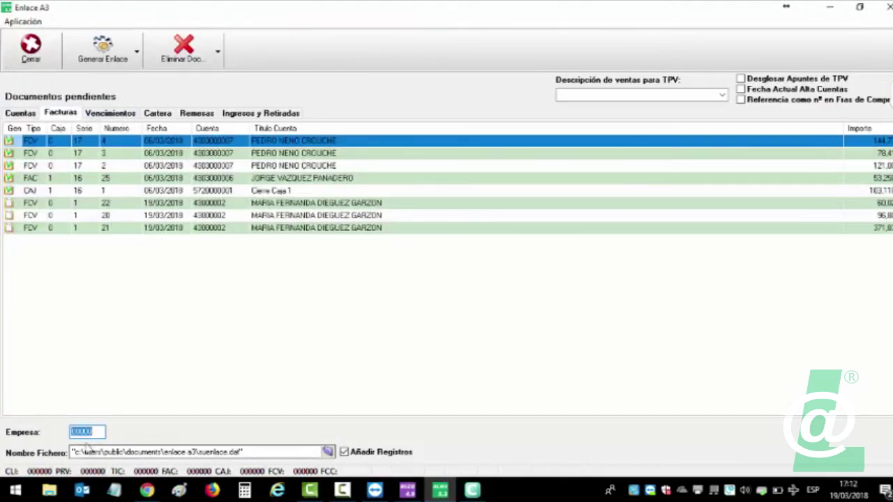
{"action": "type", "text": "000101"}
{"action": "left_click_drag", "start_coordinate": [163, 453], "coordinate": [83, 452]}
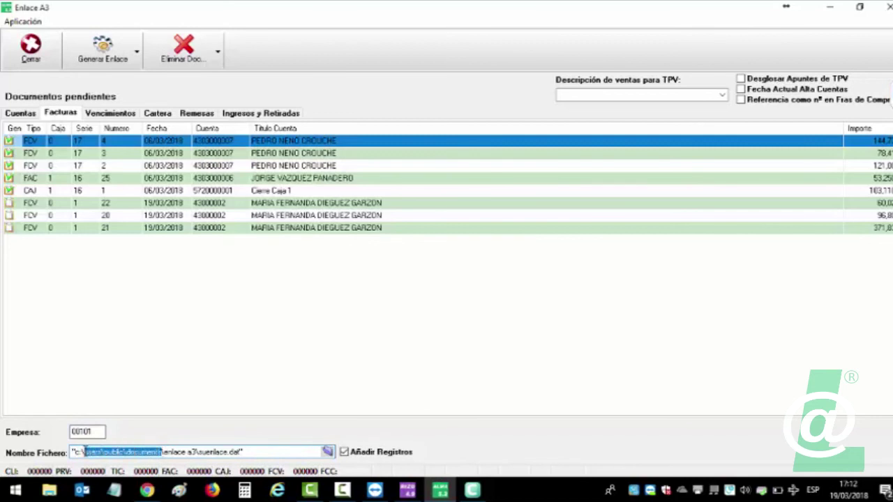
{"action": "key", "text": "Delete"}
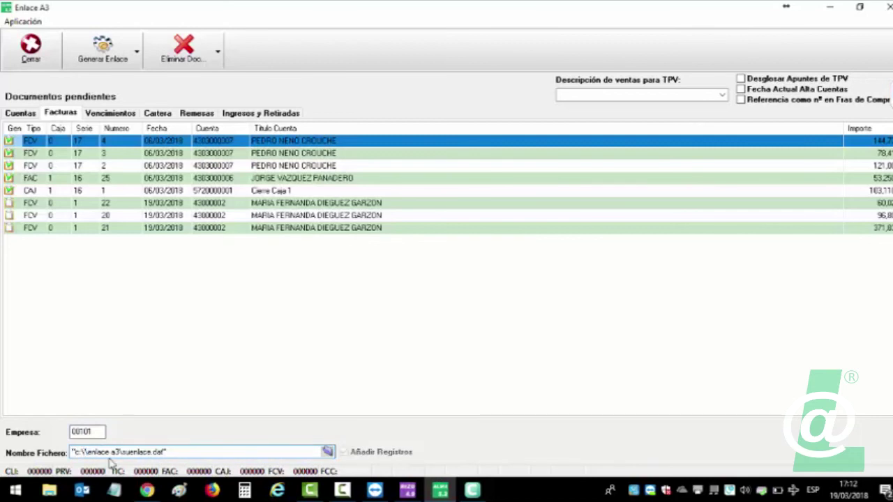
{"action": "key", "text": "BackSpace"}
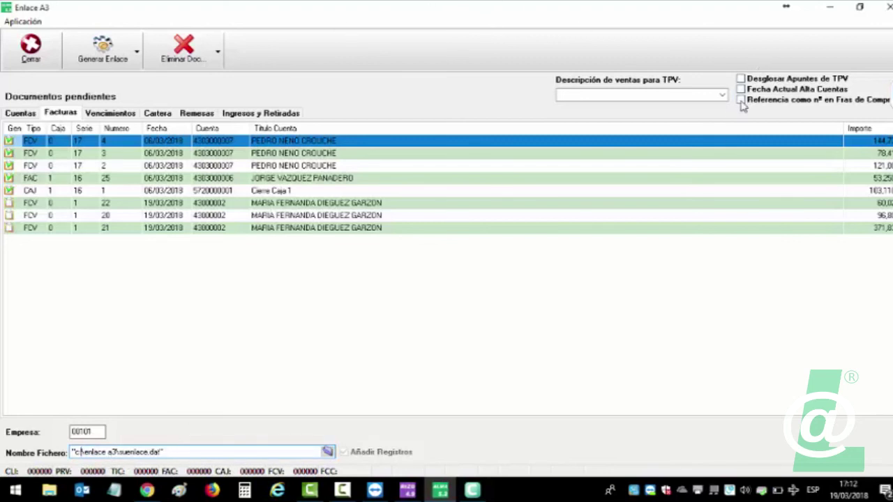
Leave the TPV sales description unchanged, generate the export file, and close Enlace A3.
{"action": "mouse_move", "coordinate": [743, 104]}
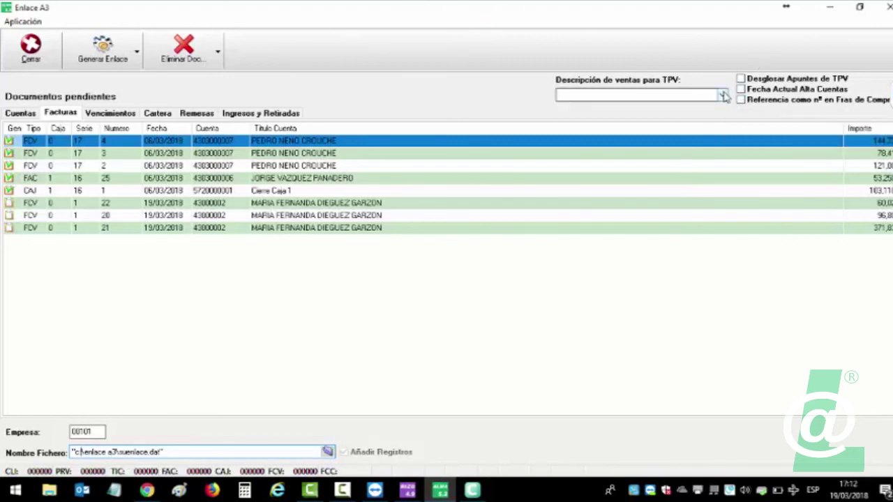
{"action": "left_click", "coordinate": [640, 95]}
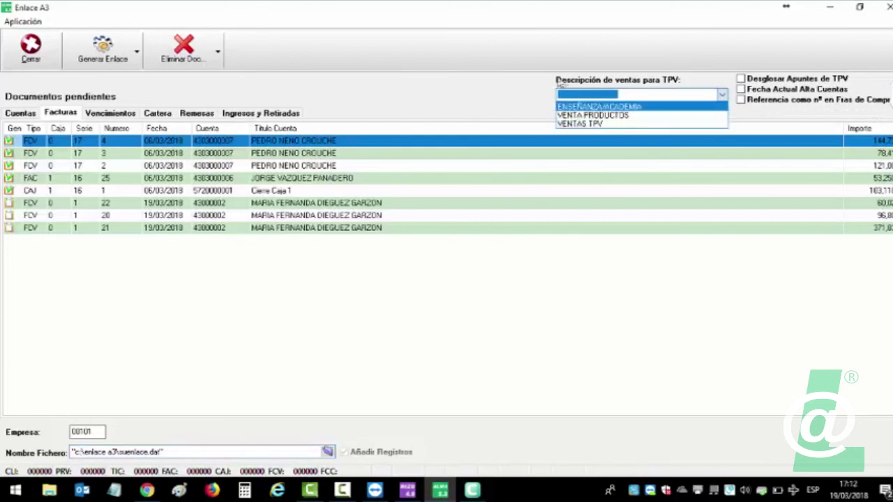
{"action": "left_click", "coordinate": [613, 93]}
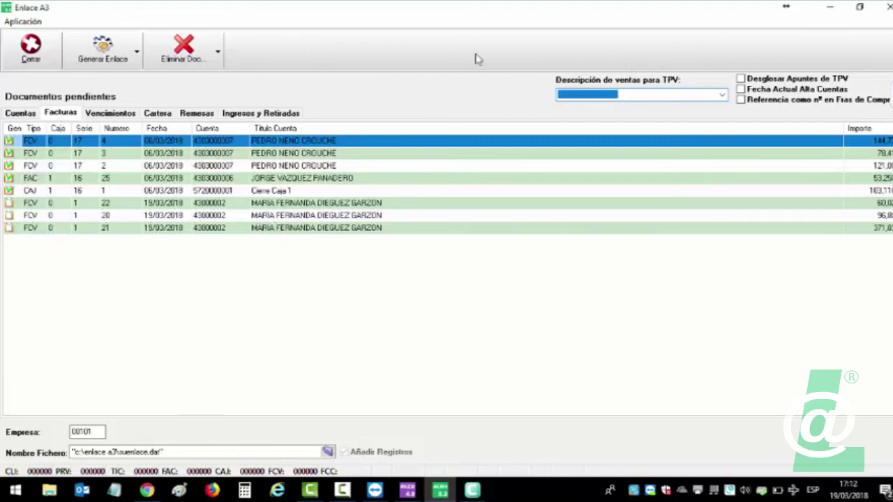
{"action": "left_click", "coordinate": [103, 50]}
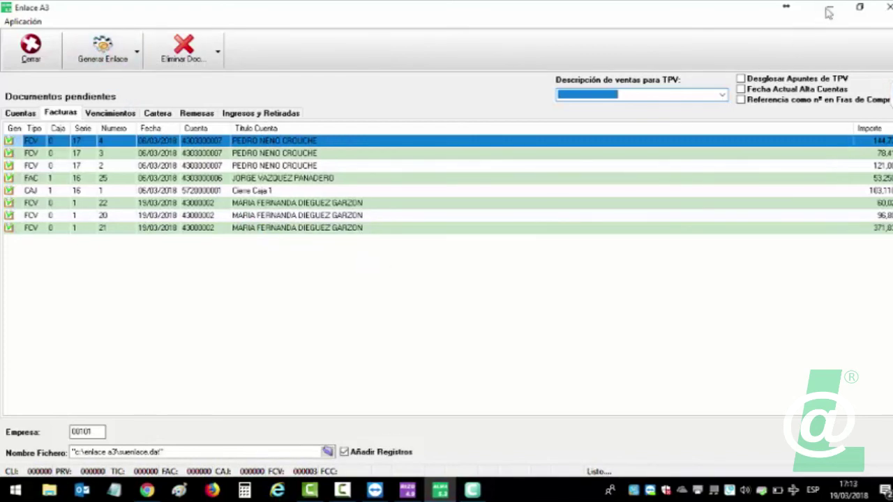
{"action": "left_click", "coordinate": [886, 7]}
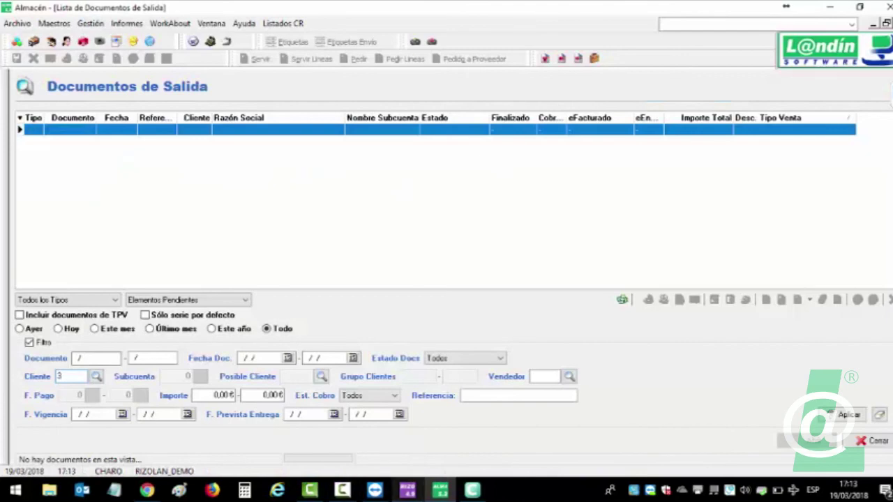
In a3ASESOR con, open the incoming Enlace Contable import under Utilidades.
{"action": "left_click", "coordinate": [472, 490]}
{"action": "left_click", "coordinate": [391, 21]}
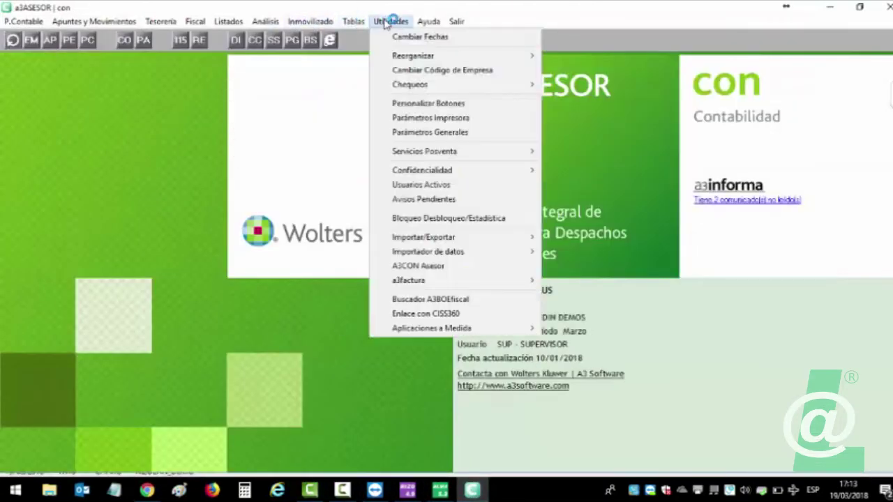
{"action": "mouse_move", "coordinate": [428, 239]}
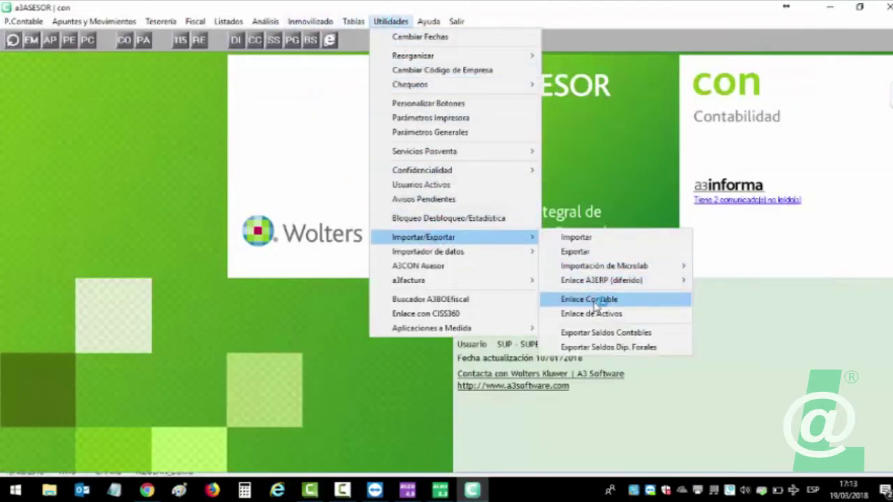
{"action": "left_click", "coordinate": [579, 304]}
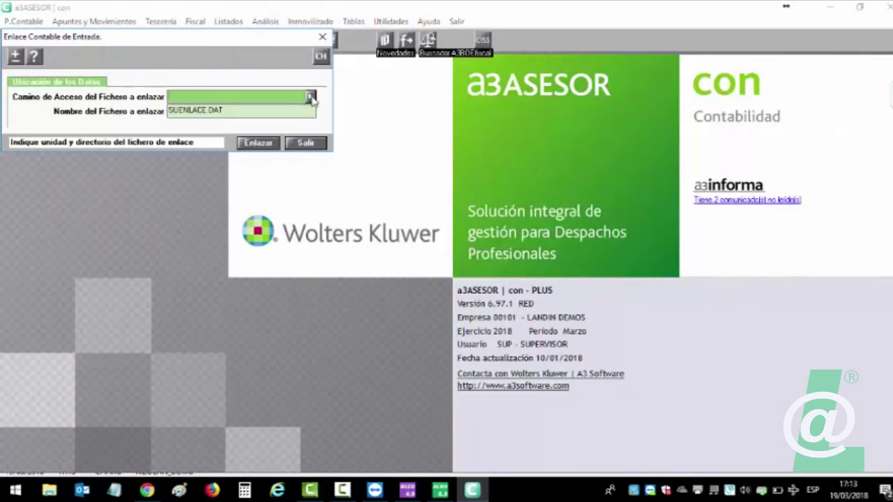
Link SUENLACE.DAT from the C:\enlace a3 folder, then exit the import.
{"action": "left_click", "coordinate": [309, 97]}
{"action": "left_click", "coordinate": [378, 278]}
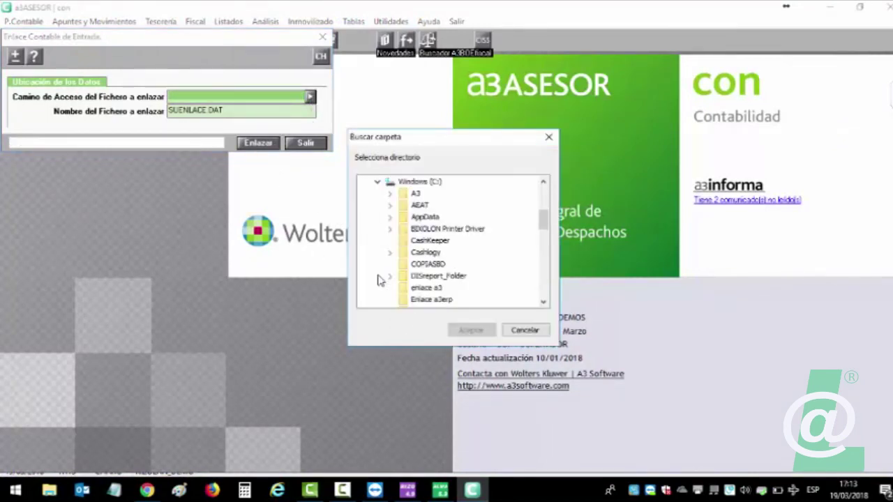
{"action": "left_click", "coordinate": [426, 287]}
{"action": "left_click", "coordinate": [471, 333]}
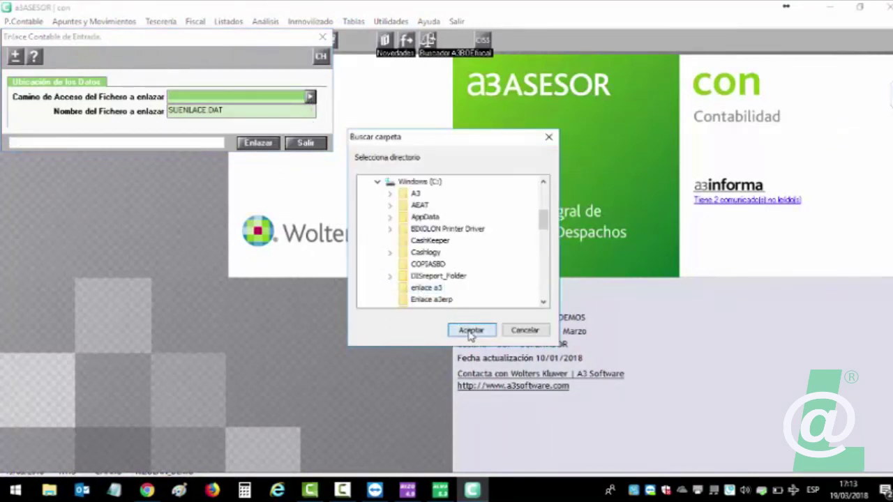
{"action": "left_click", "coordinate": [254, 147]}
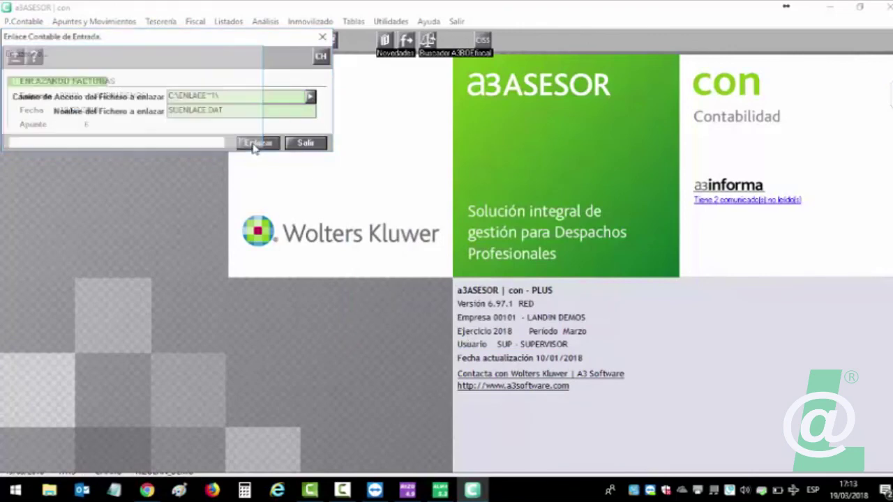
{"action": "left_click", "coordinate": [307, 145]}
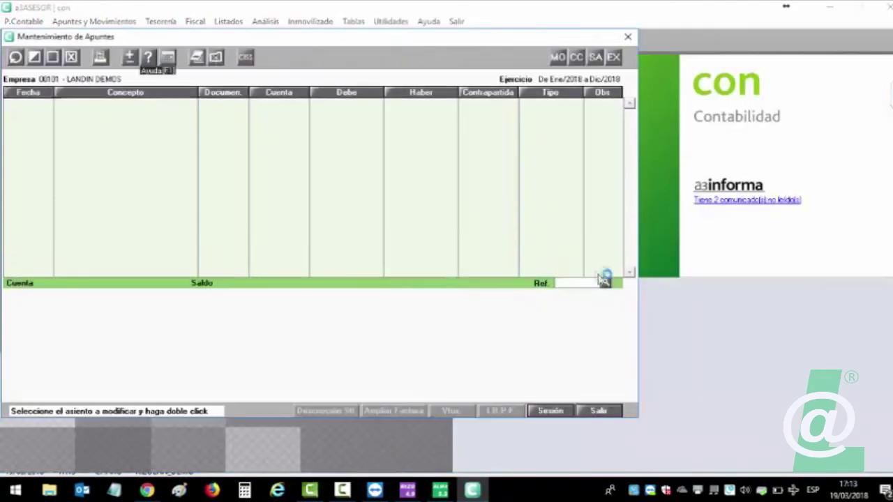
Load the latest journal entries by reference and step back to the Cobro Cierre de Caja entry.
{"action": "left_click", "coordinate": [607, 283]}
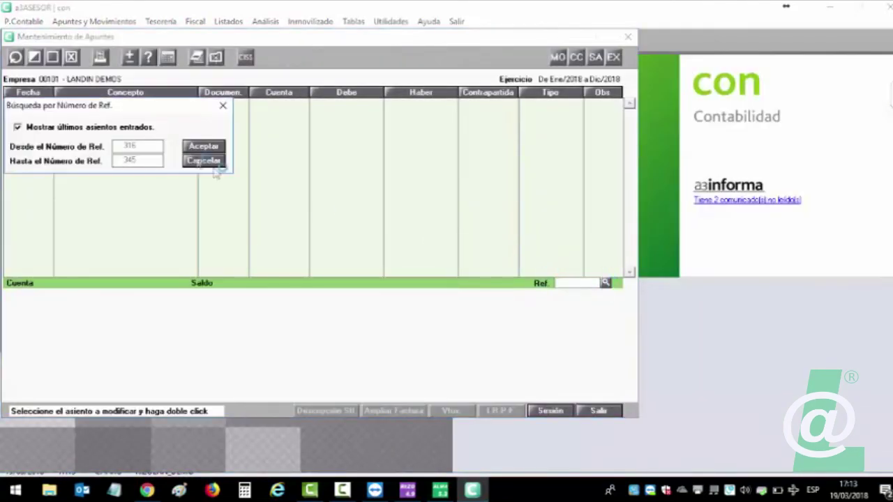
{"action": "left_click", "coordinate": [185, 147]}
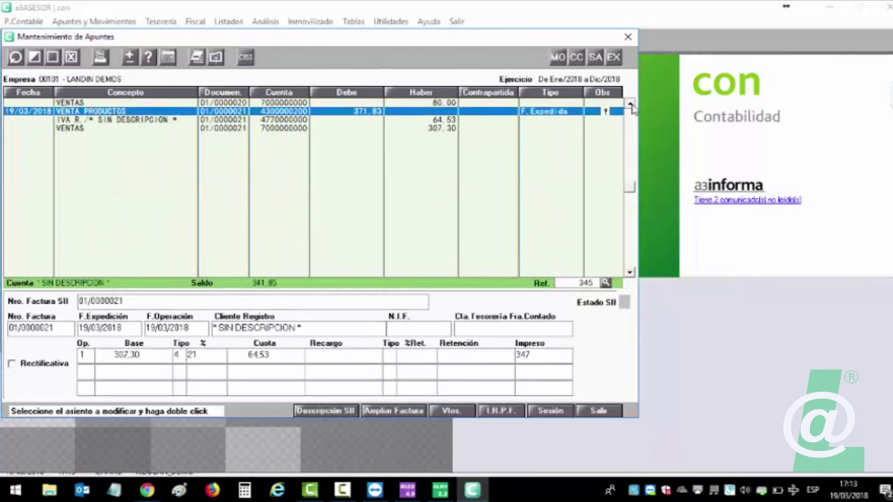
{"action": "left_click", "coordinate": [630, 103]}
{"action": "left_click", "coordinate": [630, 104]}
{"action": "left_click", "coordinate": [630, 103]}
{"action": "left_click", "coordinate": [630, 104]}
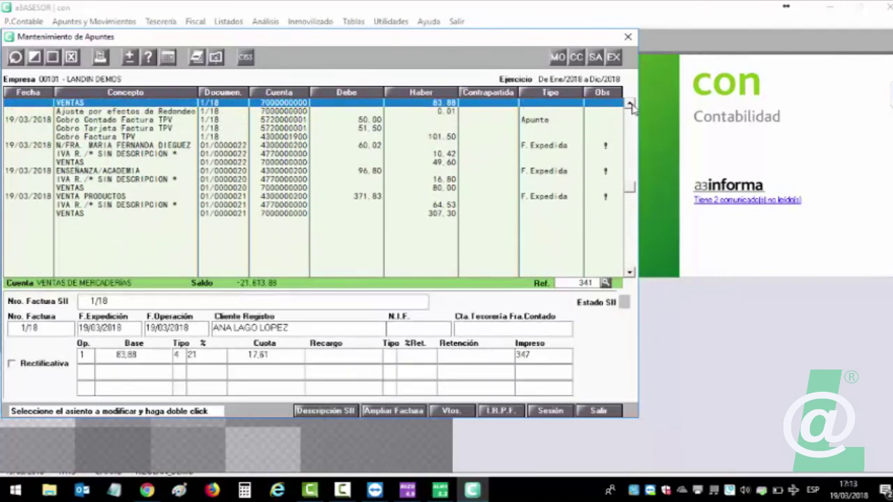
{"action": "left_click", "coordinate": [630, 104]}
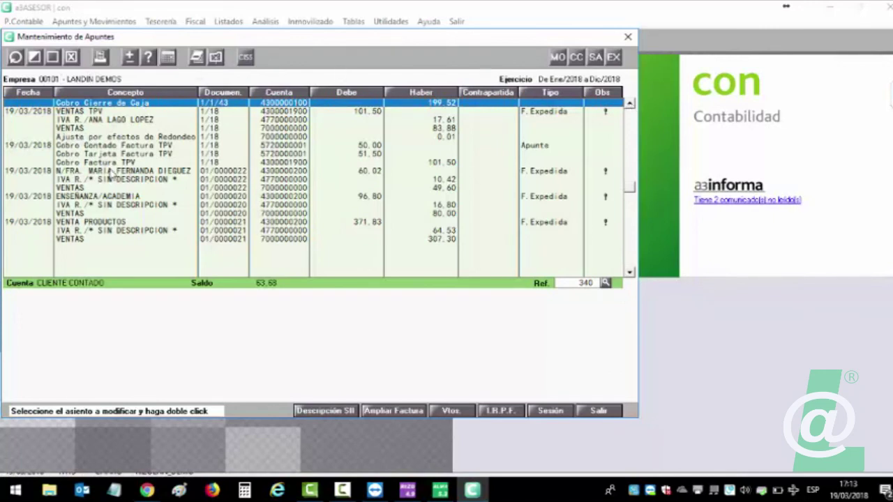
Compare the invoice entries 01/0000022 (ENSENANZA/ACADEMIA) and 01/0000021 (VENTA PRODUCTOS).
{"action": "left_click", "coordinate": [110, 172]}
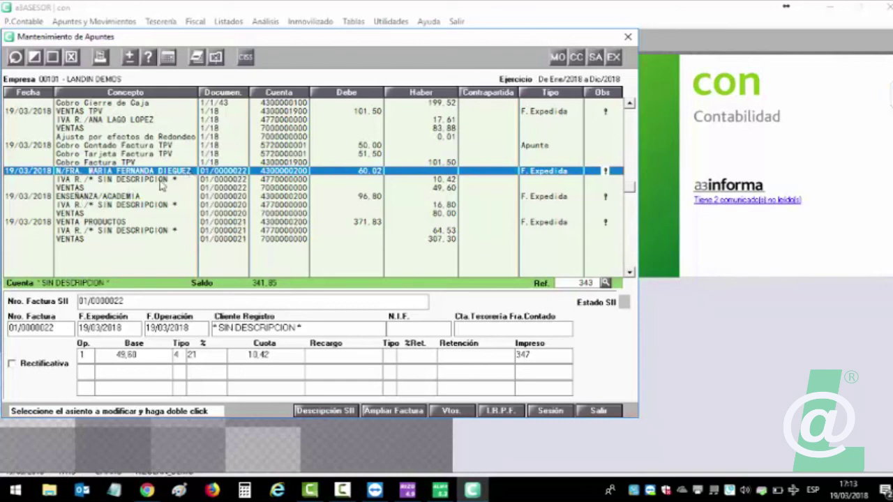
{"action": "left_click", "coordinate": [80, 197]}
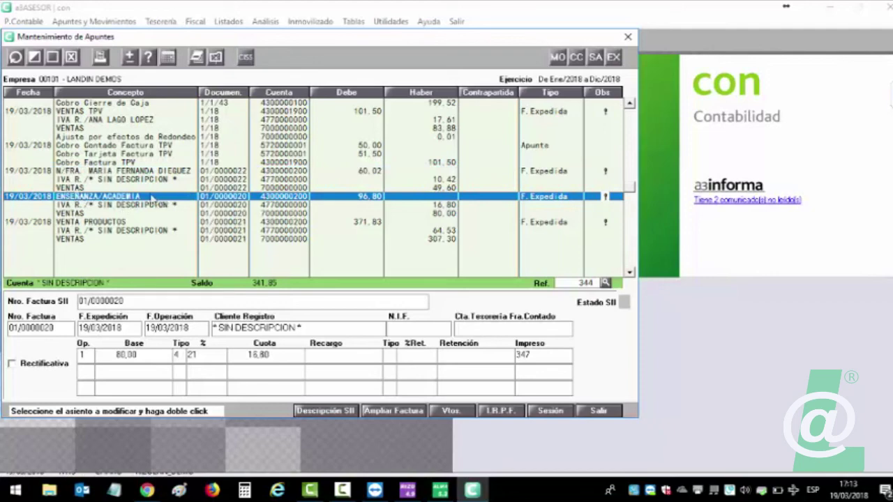
{"action": "left_click", "coordinate": [109, 235]}
{"action": "key", "text": "Up"}
{"action": "left_click", "coordinate": [112, 222]}
{"action": "left_click", "coordinate": [123, 197]}
{"action": "left_click", "coordinate": [119, 223]}
{"action": "left_click", "coordinate": [125, 196]}
{"action": "left_click", "coordinate": [120, 229]}
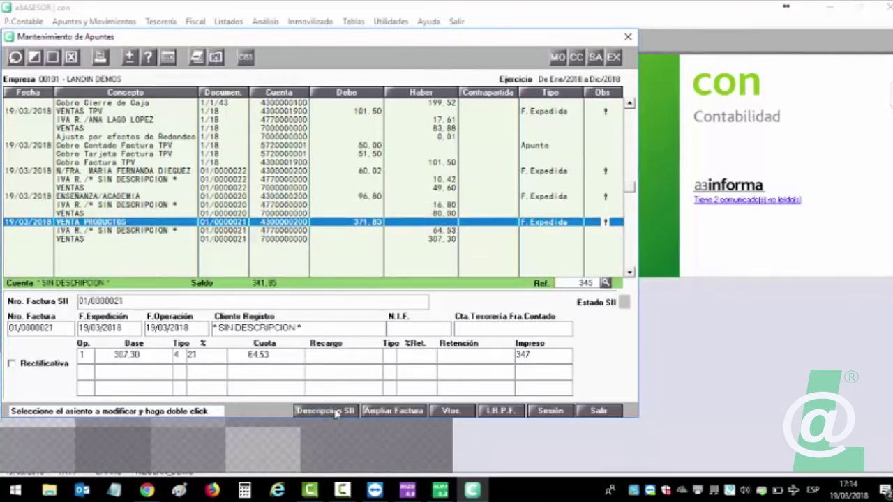
View and cancel the SII descriptions of both invoices, then close the journal entries window.
{"action": "left_click", "coordinate": [325, 411]}
{"action": "left_click", "coordinate": [277, 236]}
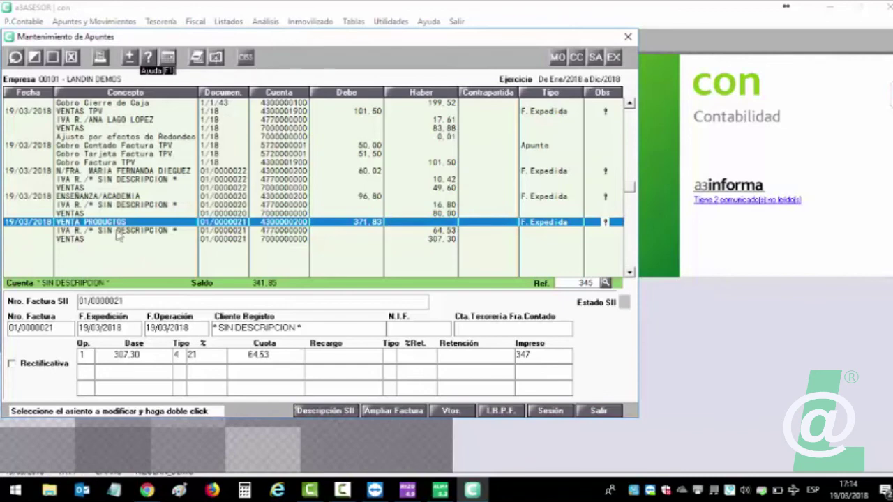
{"action": "left_click", "coordinate": [101, 198]}
{"action": "left_click", "coordinate": [315, 410]}
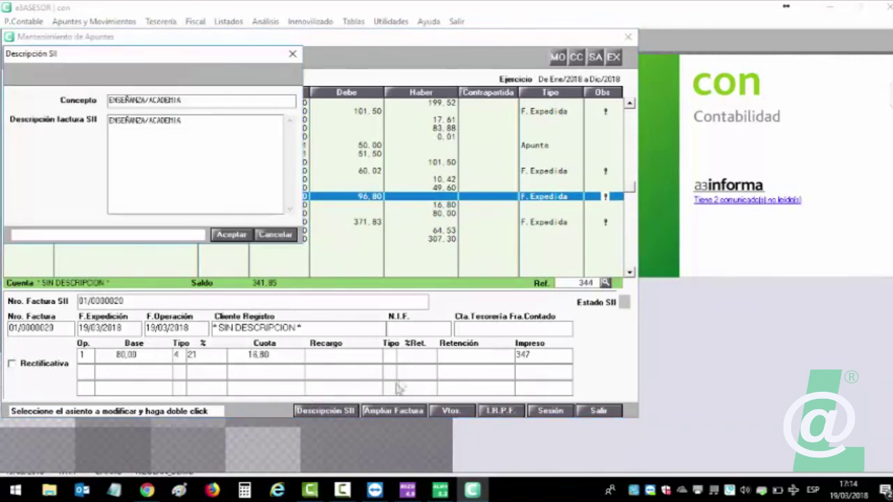
{"action": "left_click", "coordinate": [276, 235]}
{"action": "left_click", "coordinate": [597, 411]}
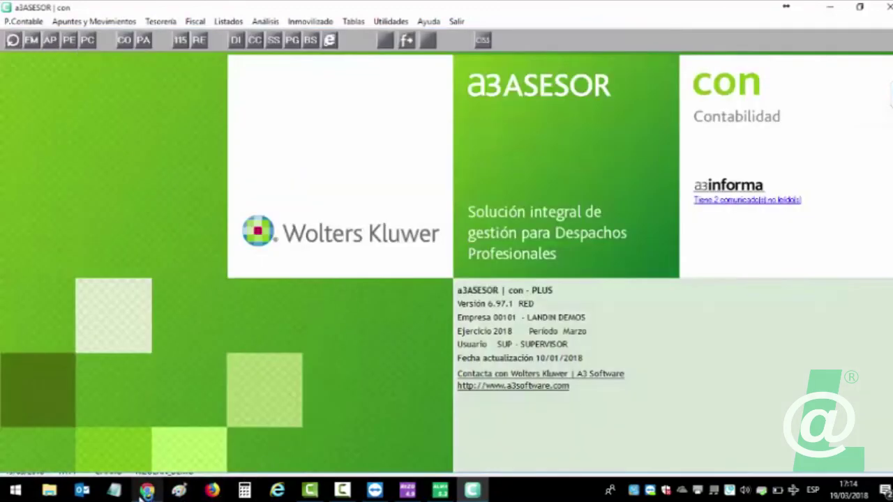
{"action": "left_click", "coordinate": [144, 491]}
Scroll the RizoL@n versión 4.9 Novedades PDF to the top of page 1.
{"action": "scroll", "coordinate": [324, 331], "scroll_direction": "up", "scroll_amount": 6}
{"action": "scroll", "coordinate": [325, 326], "scroll_direction": "up", "scroll_amount": 10}
{"action": "scroll", "coordinate": [333, 319], "scroll_direction": "down", "scroll_amount": 2}
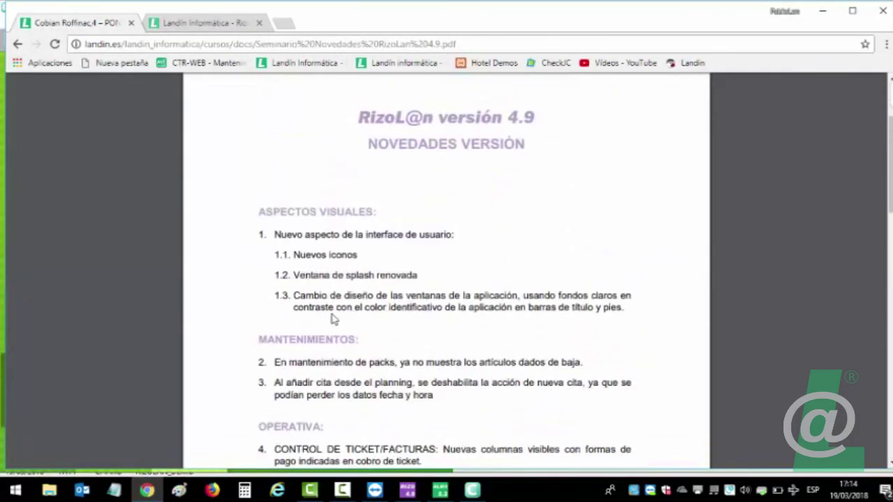
{"action": "scroll", "coordinate": [332, 316], "scroll_direction": "up", "scroll_amount": 1}
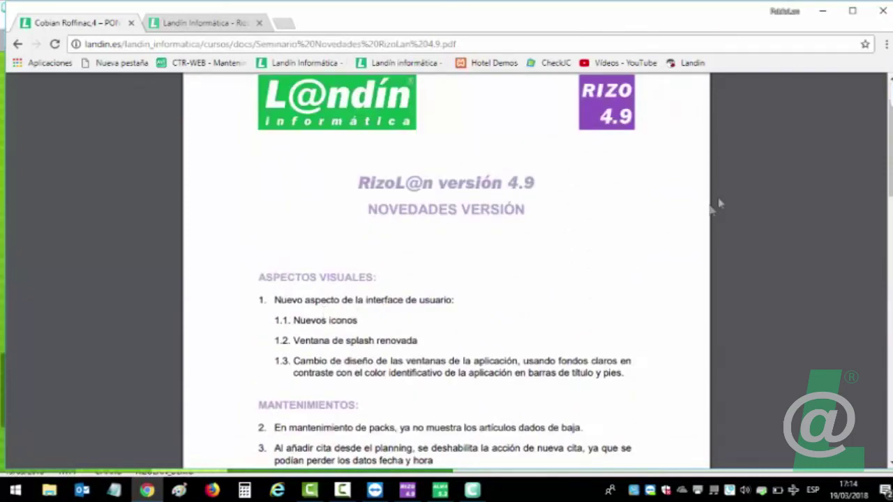
{"action": "scroll", "coordinate": [849, 424], "scroll_direction": "down", "scroll_amount": 10}
{"action": "scroll", "coordinate": [446, 279], "scroll_direction": "up", "scroll_amount": 4}
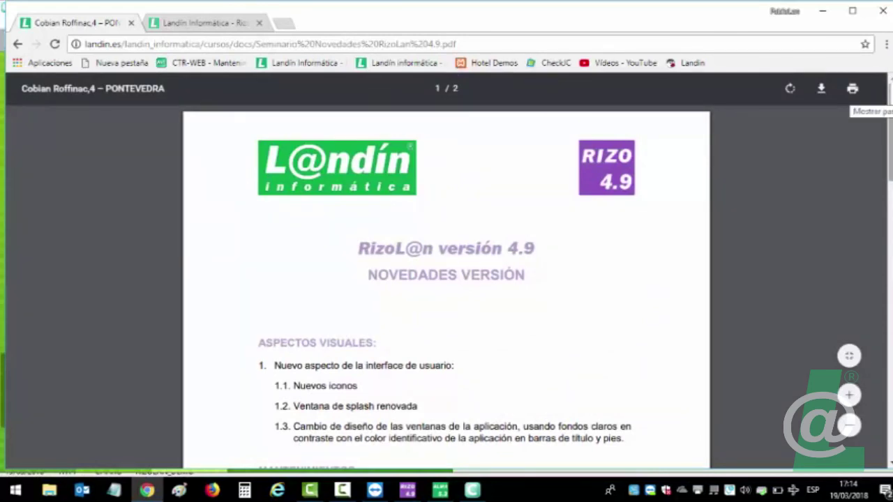
{"action": "scroll", "coordinate": [289, 245], "scroll_direction": "down", "scroll_amount": 2}
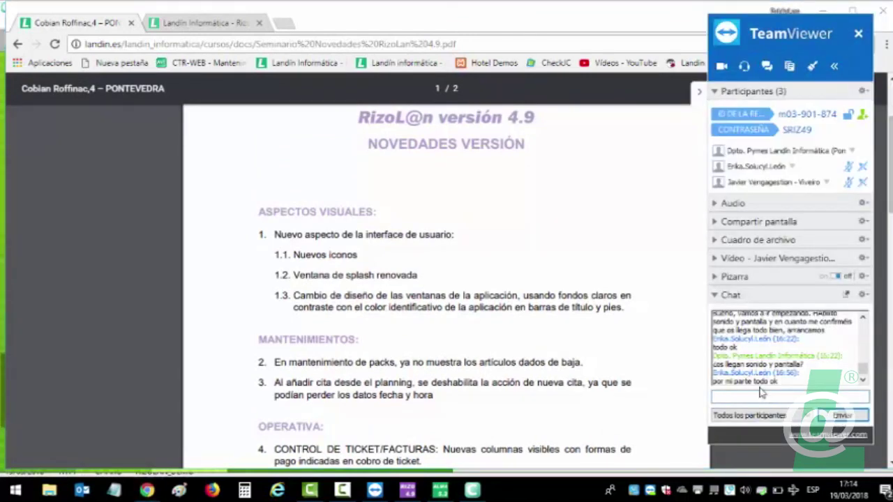
Post the contact e-mail address in the TeamViewer chat, then show the participants list.
{"action": "left_click", "coordinate": [761, 391]}
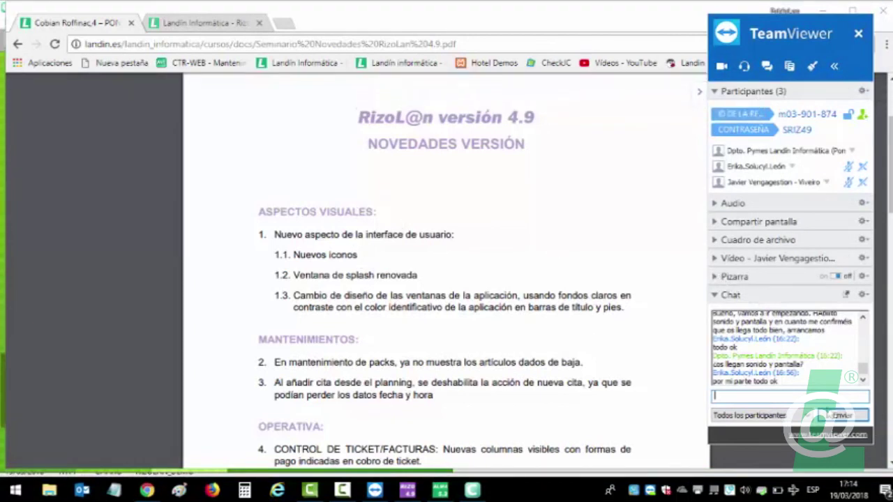
{"action": "left_click", "coordinate": [720, 241]}
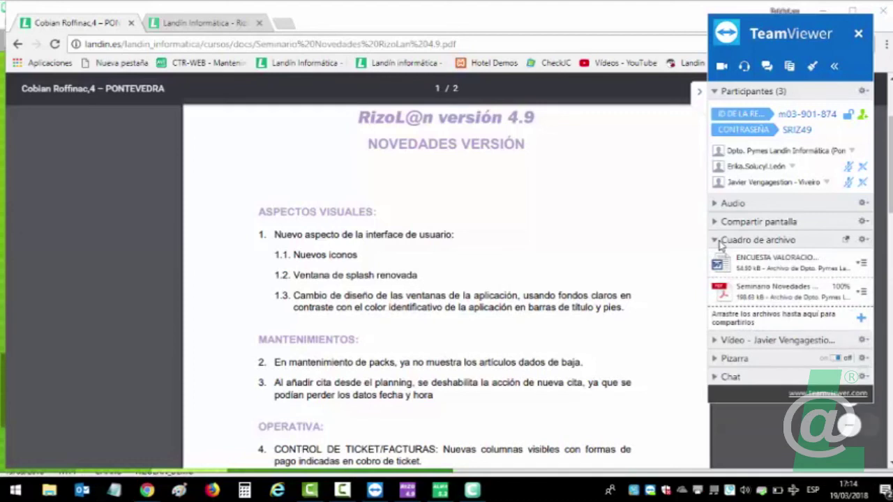
{"action": "left_click", "coordinate": [726, 377]}
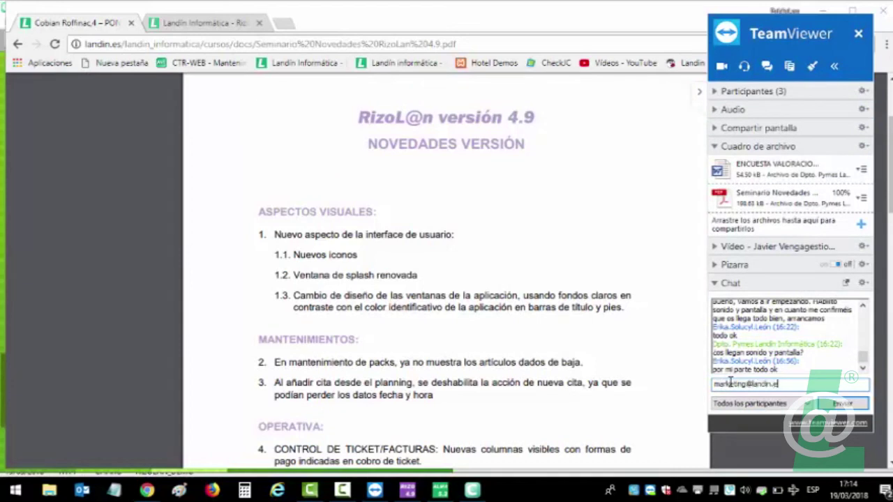
{"action": "key", "text": "Return"}
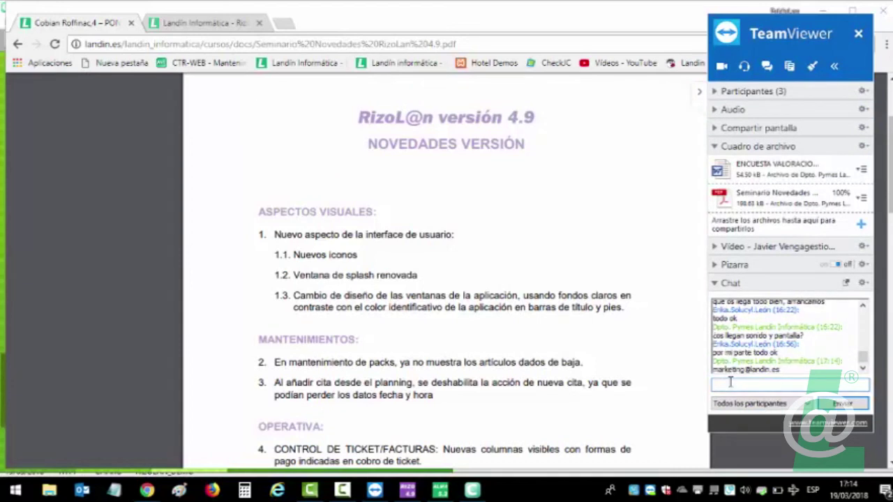
{"action": "left_click", "coordinate": [717, 92]}
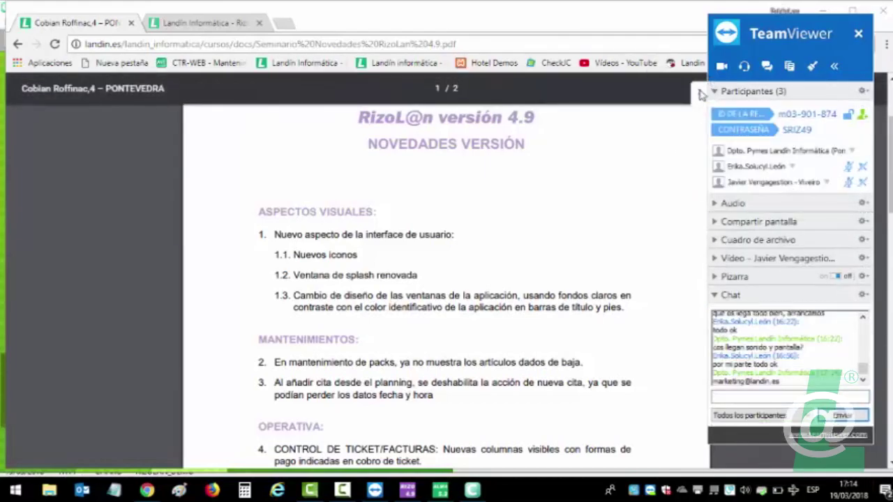